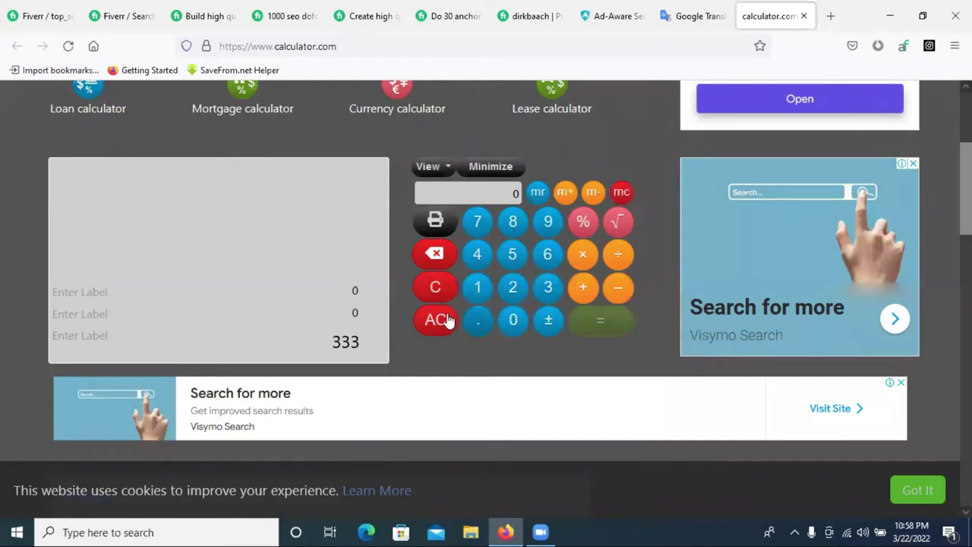
Clear the calculator, divide 300 by 14, highlight the whole-number part of the result, and close the calculator page
click(435, 322)
click(548, 292)
click(512, 320)
click(513, 319)
click(613, 258)
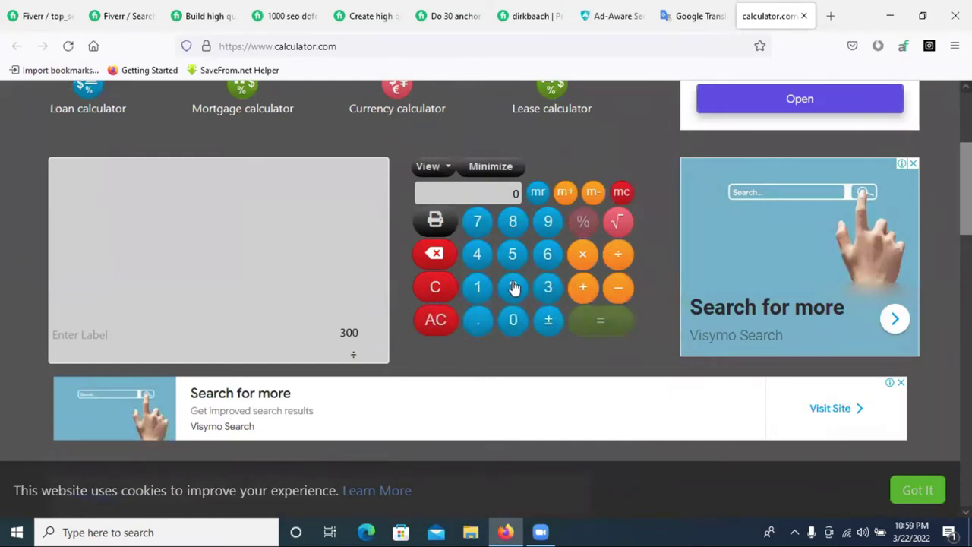
click(478, 286)
click(478, 253)
click(596, 323)
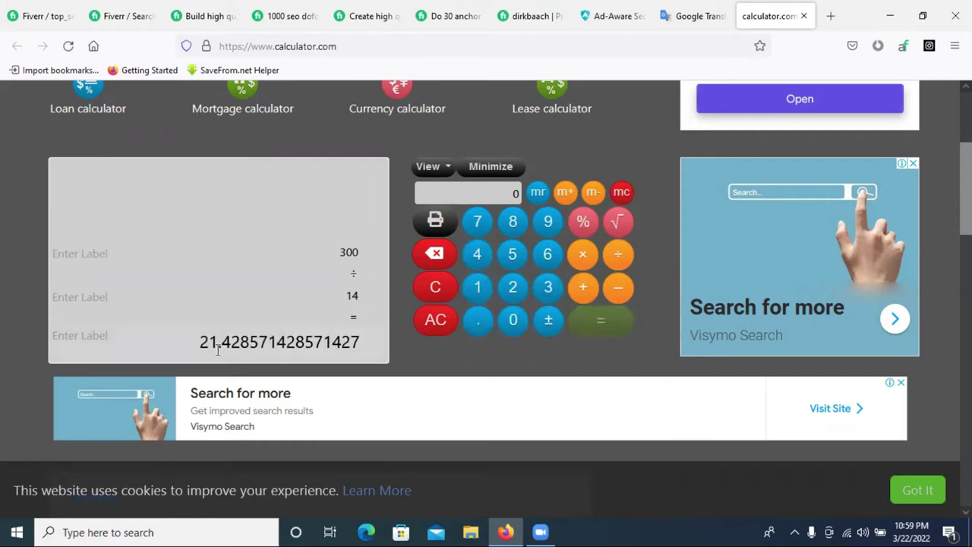
drag(222, 342, 196, 341)
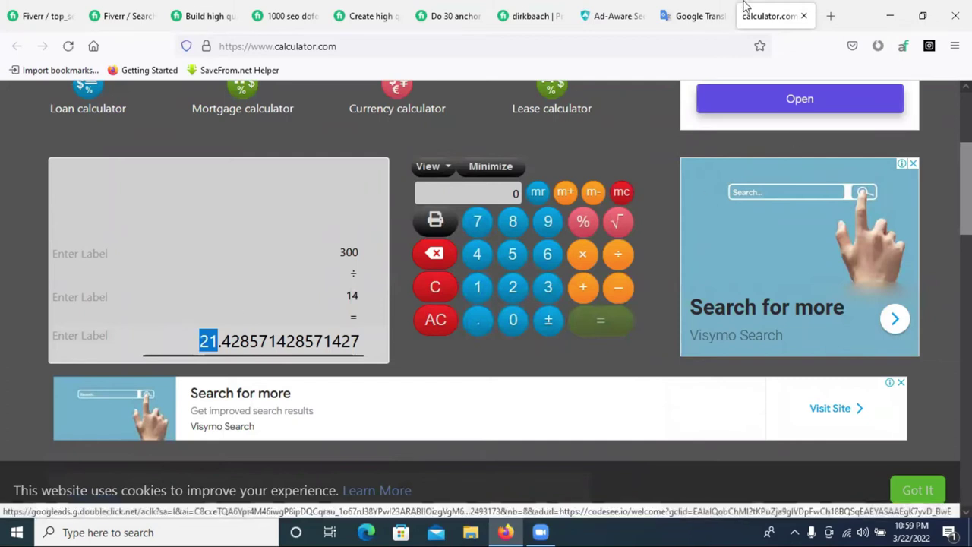
click(803, 16)
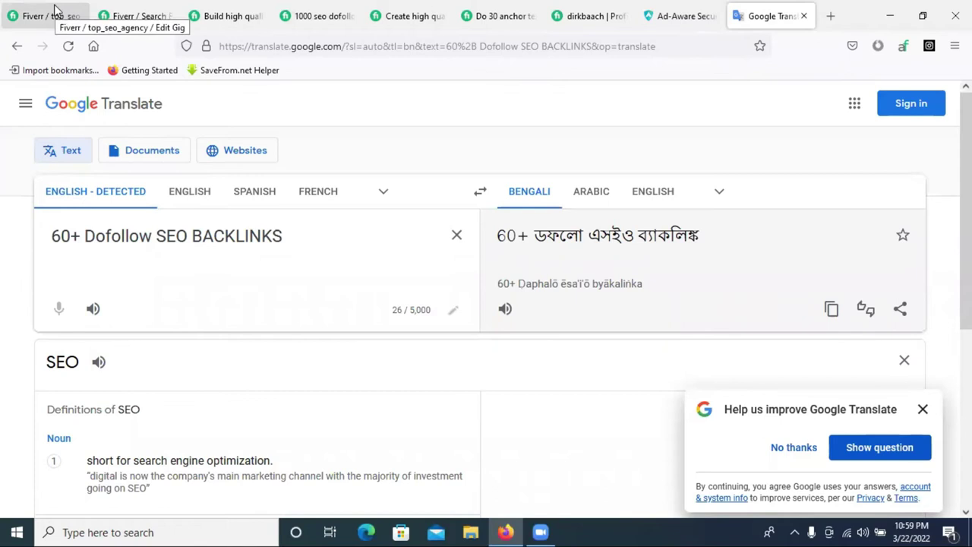
Search the web for calculator in a new tab, open the Online Calculator site, and close the search results
click(828, 15)
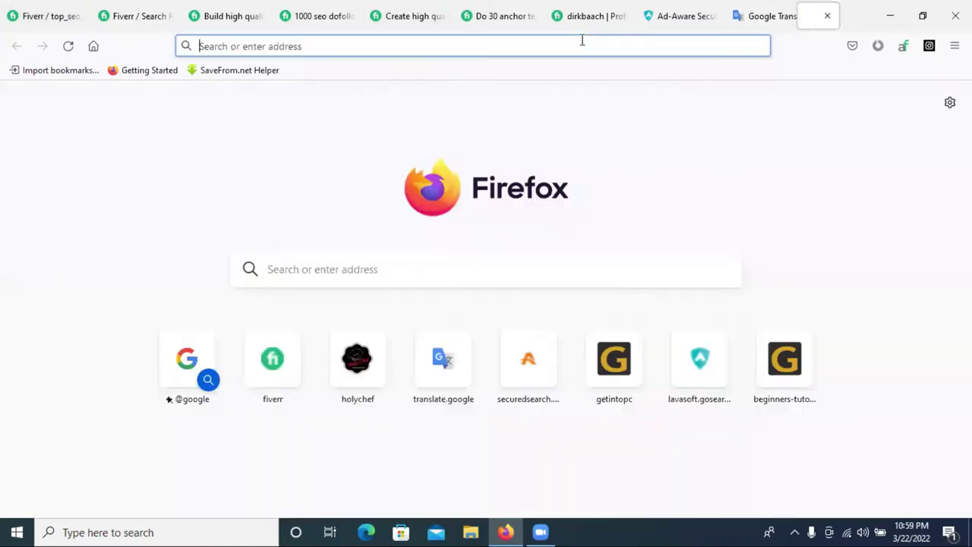
text(cl)
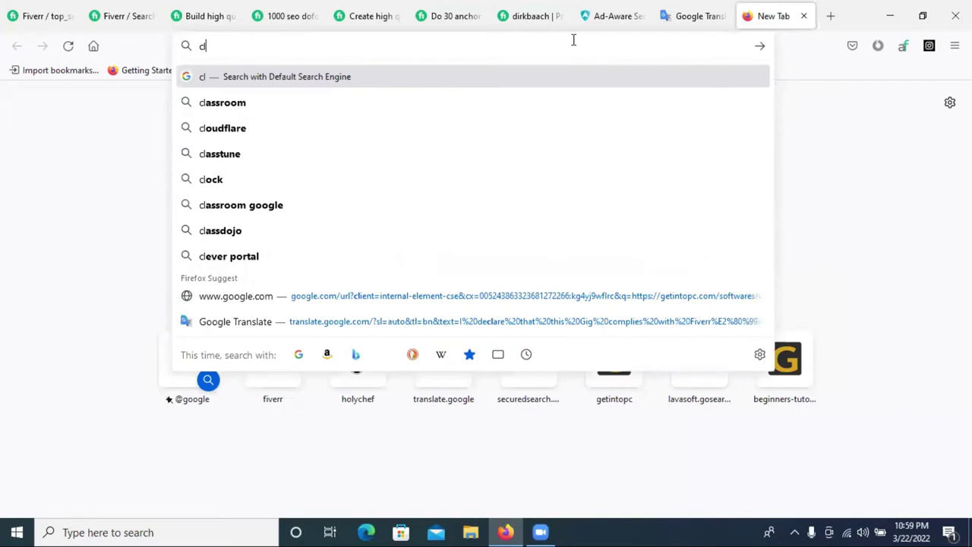
key(BackSpace)
text(a)
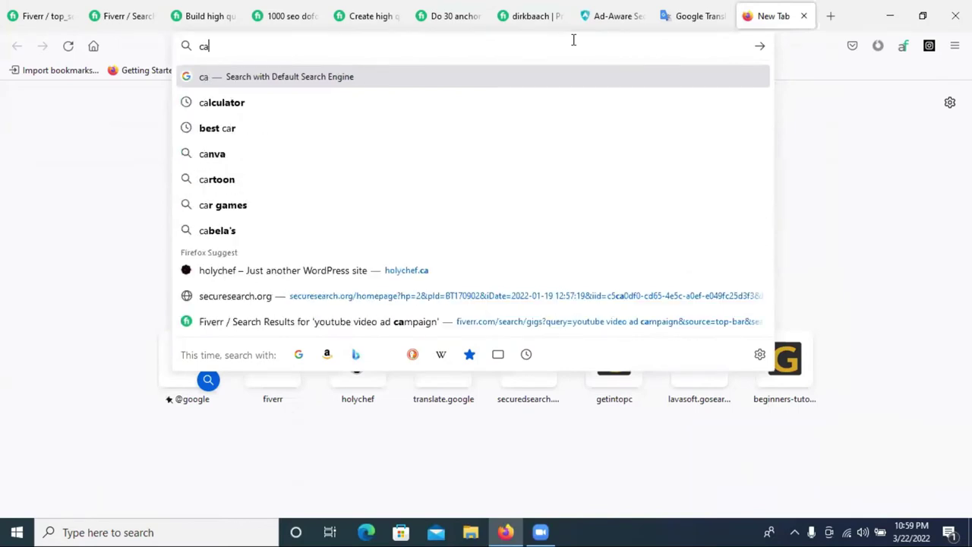
text(lcul)
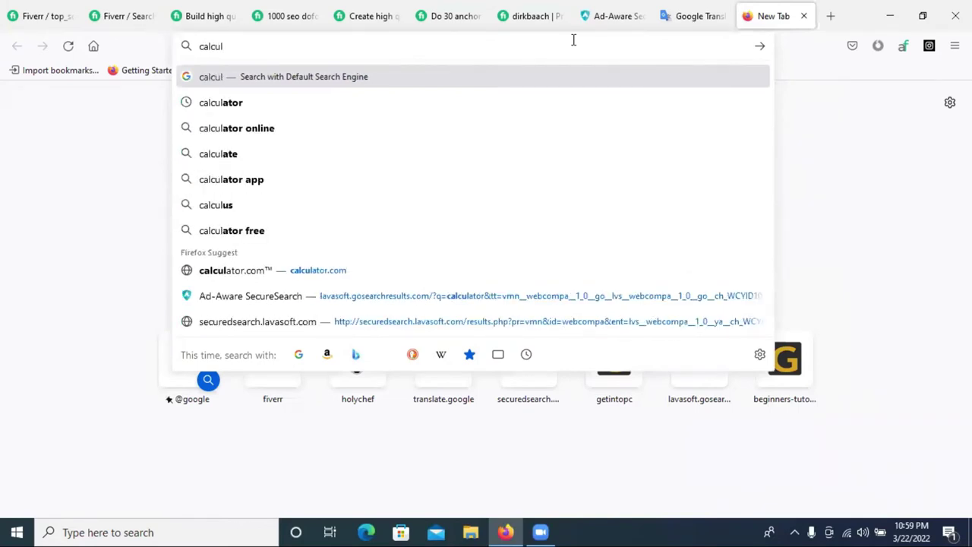
click(332, 105)
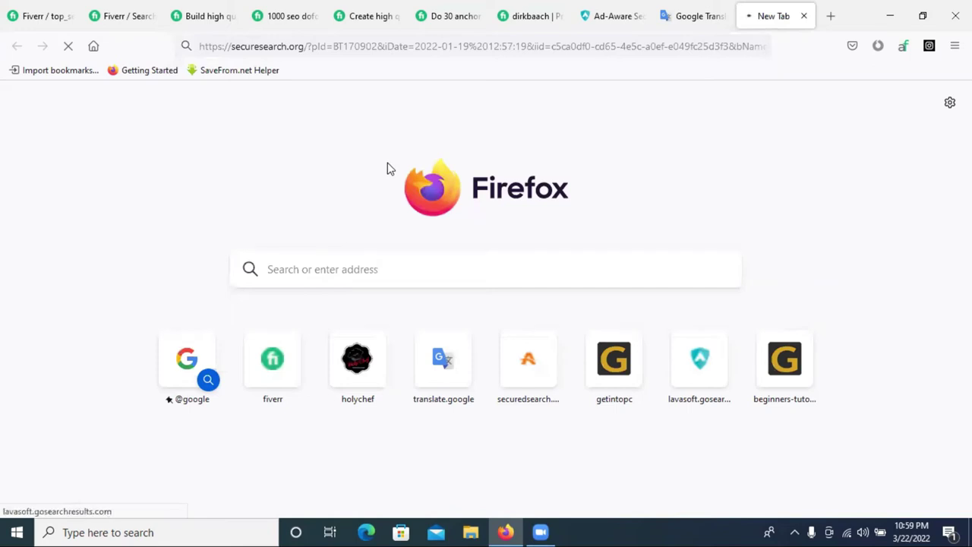
scroll(250, 228, down, 2)
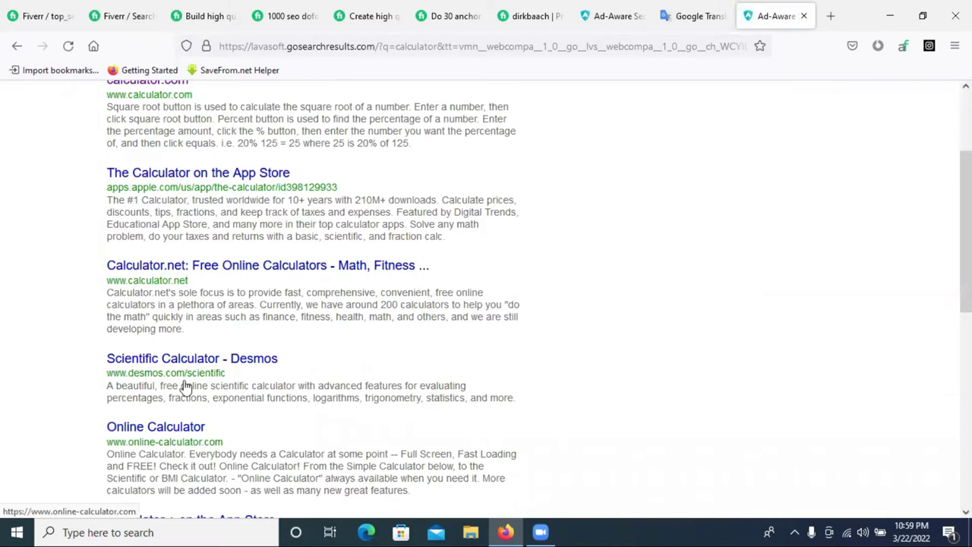
click(155, 426)
click(722, 18)
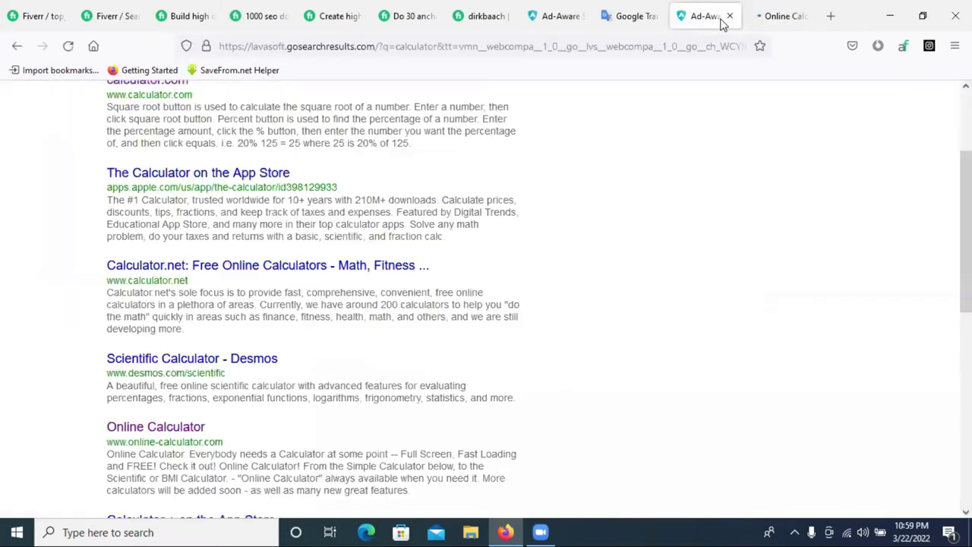
click(730, 16)
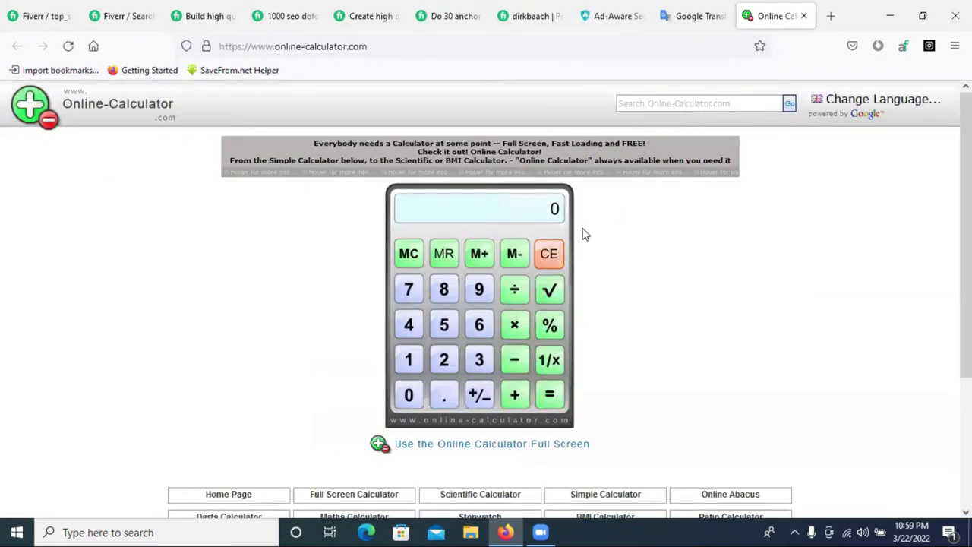
Divide 300 by 14 on the online calculator and close its page
scroll(582, 234, down, 2)
click(479, 287)
click(408, 323)
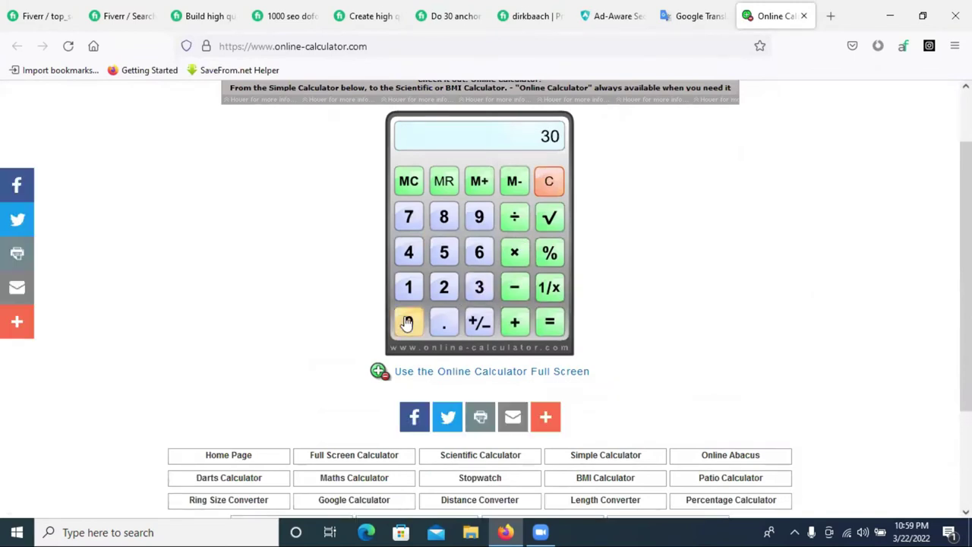
click(408, 323)
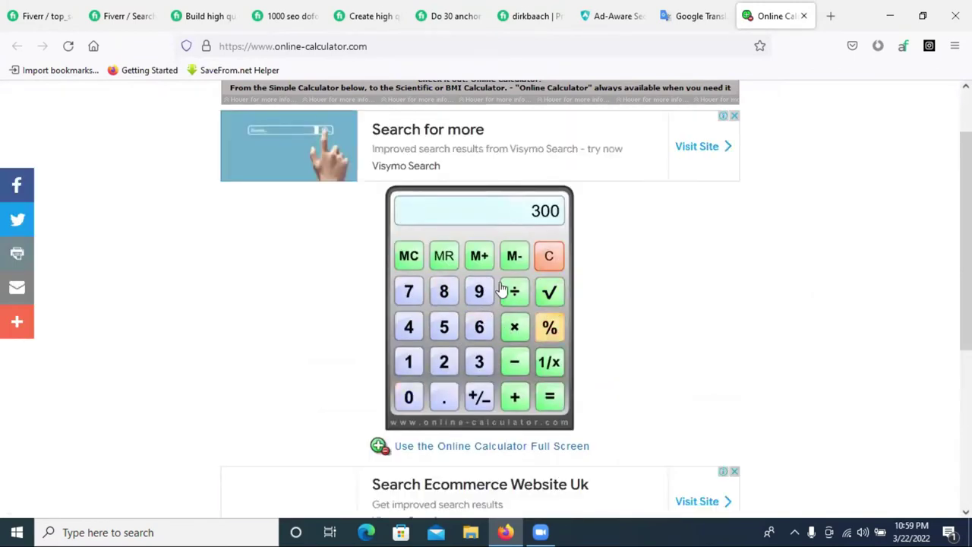
click(524, 289)
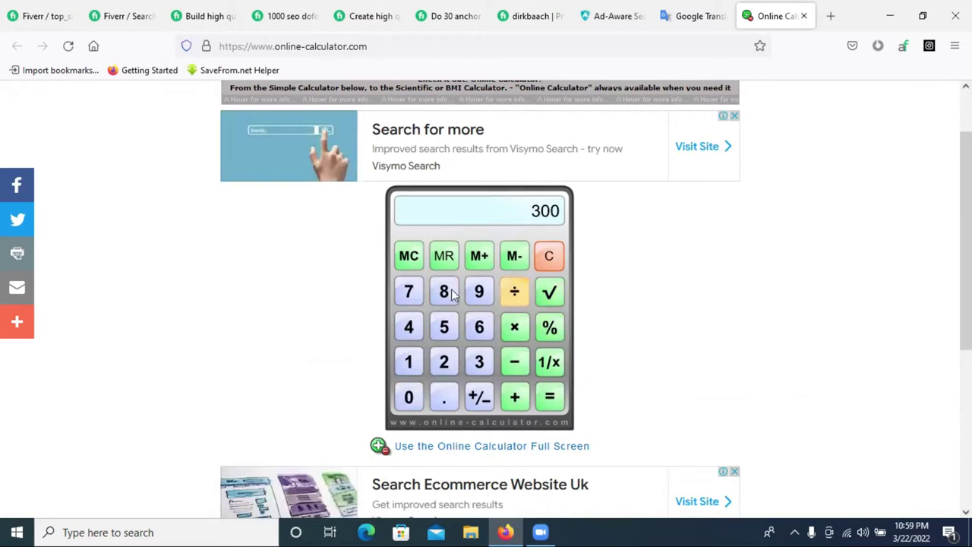
click(410, 362)
click(412, 333)
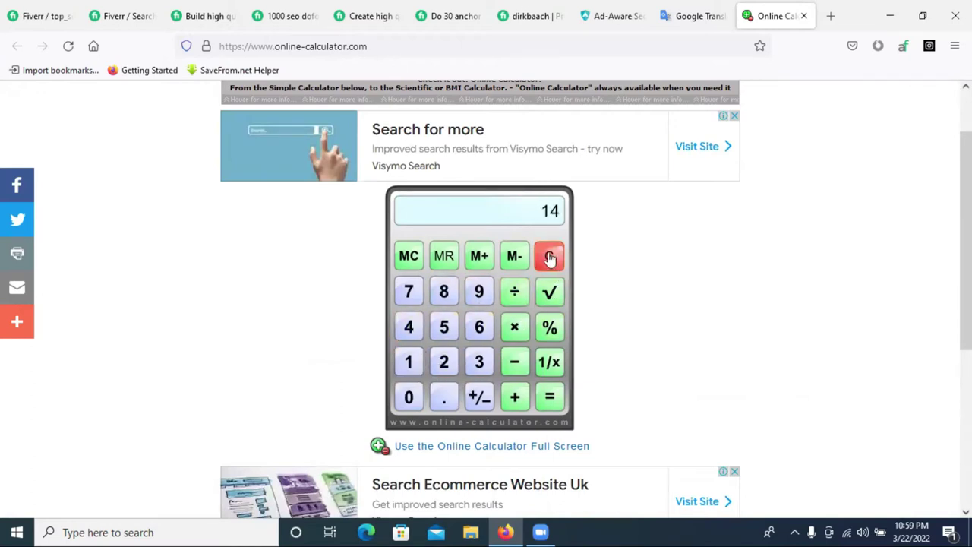
key(Return)
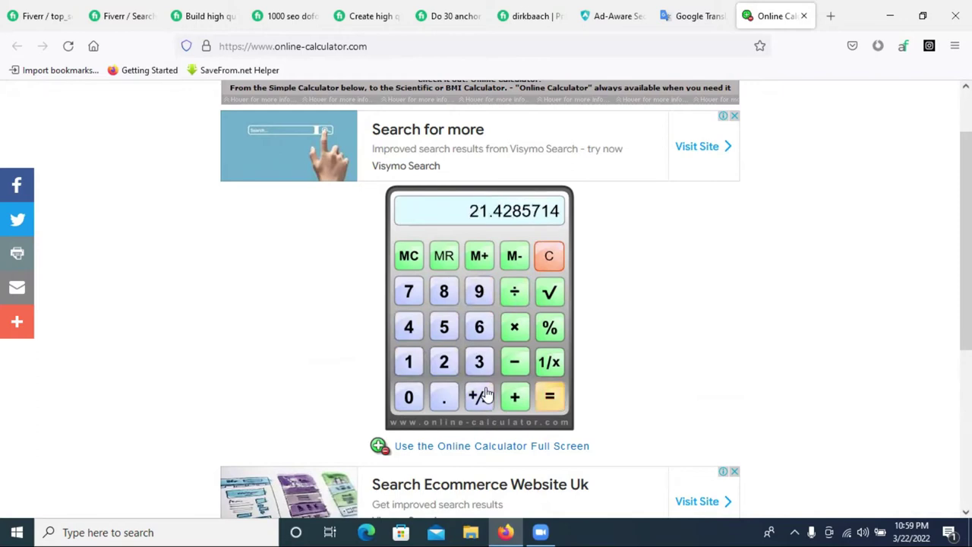
click(805, 16)
Return to the Fiverr gig editor and include Off-Page Strategy and Backlink Analysis in the Standard and Premium packages
click(53, 15)
mouse_move(438, 250)
scroll(390, 266, down, 2)
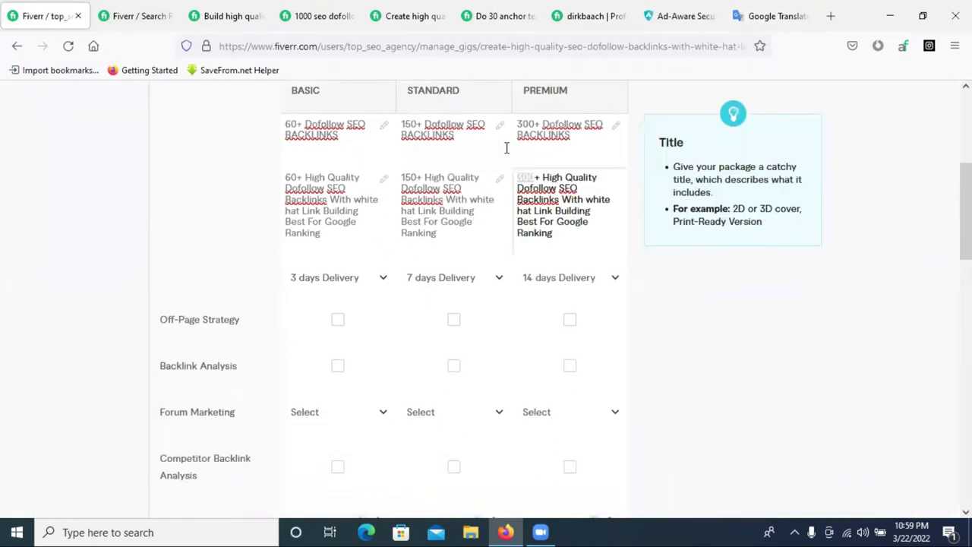
scroll(501, 228, down, 2)
scroll(500, 171, down, 2)
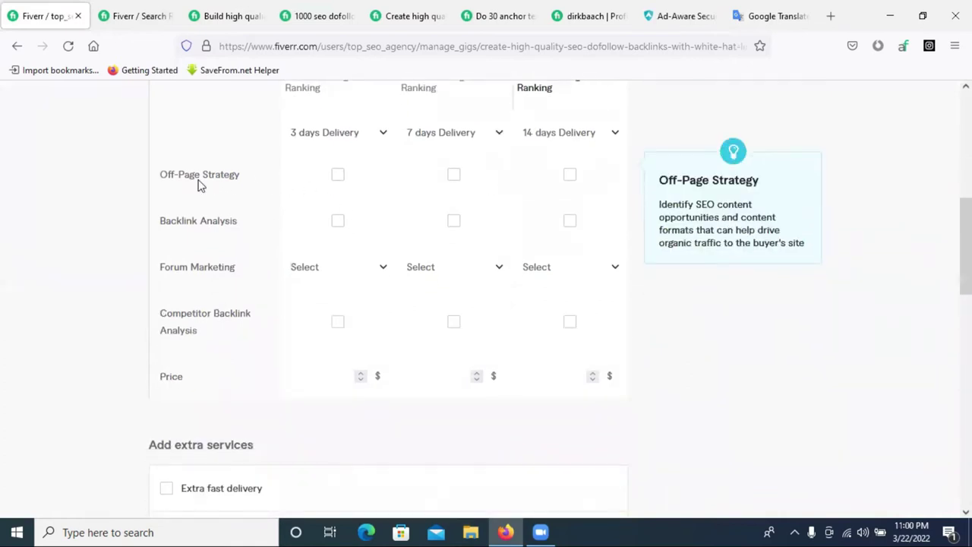
click(569, 175)
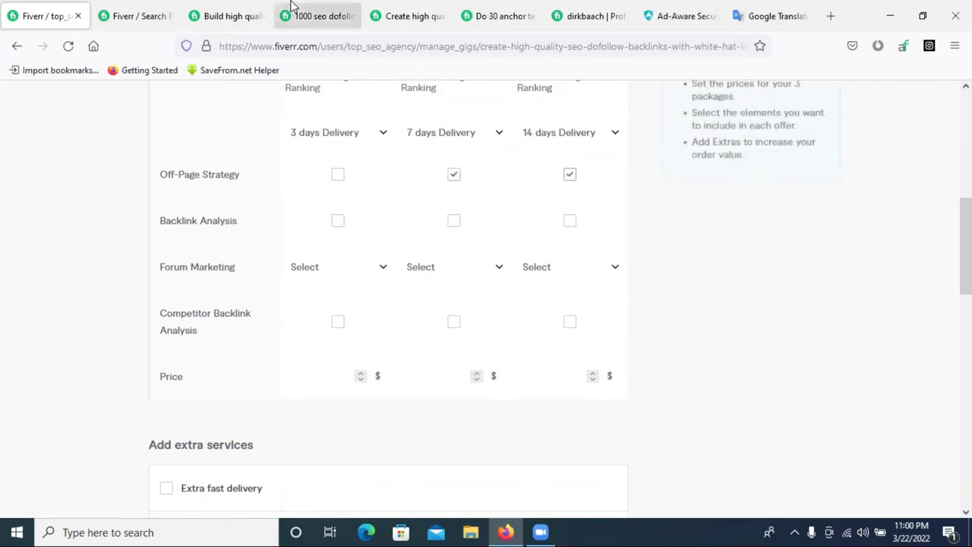
click(453, 221)
click(570, 221)
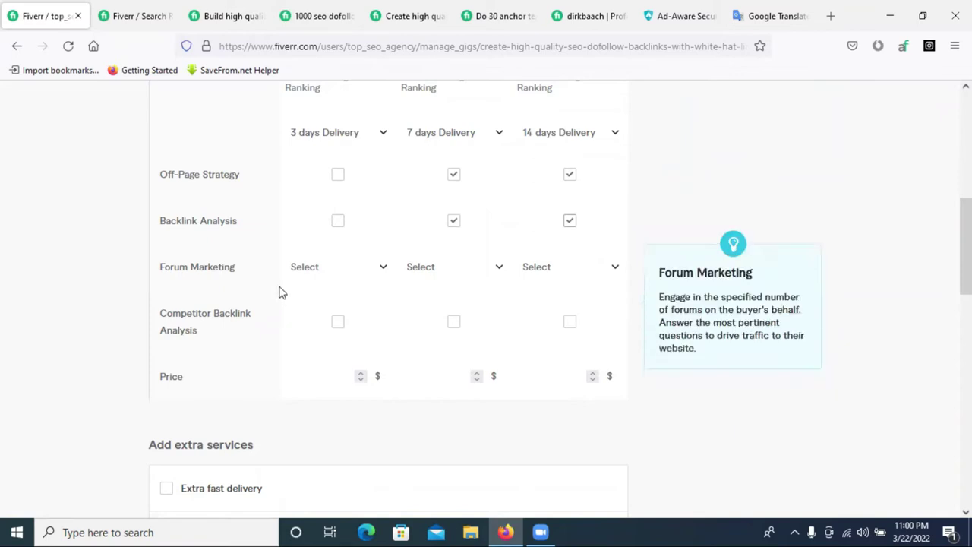
Leave Forum Marketing unselected and include Competitor Backlink Analysis in the Basic, Standard and Premium packages
click(322, 276)
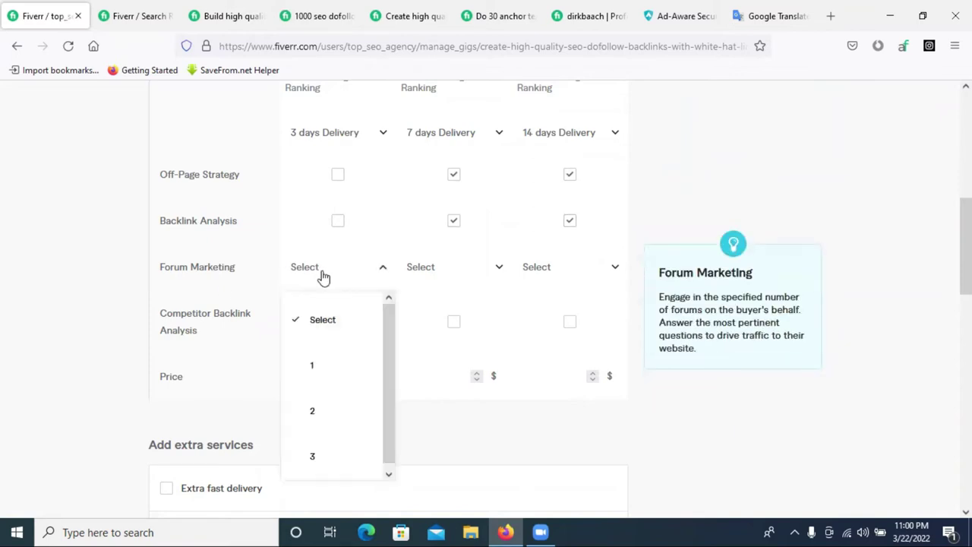
click(323, 276)
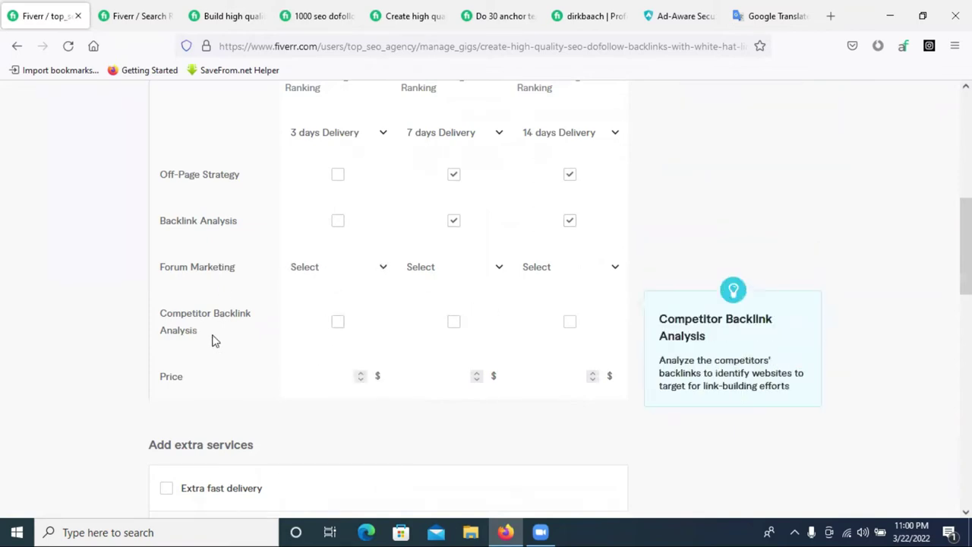
click(337, 323)
click(456, 323)
click(570, 323)
click(570, 323)
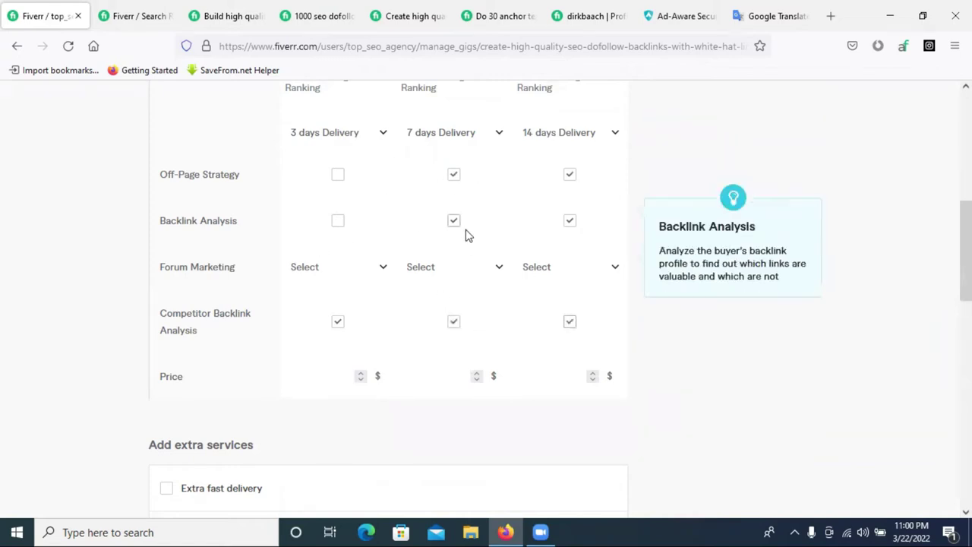
Set the Basic package price to $10
scroll(467, 235, down, 3)
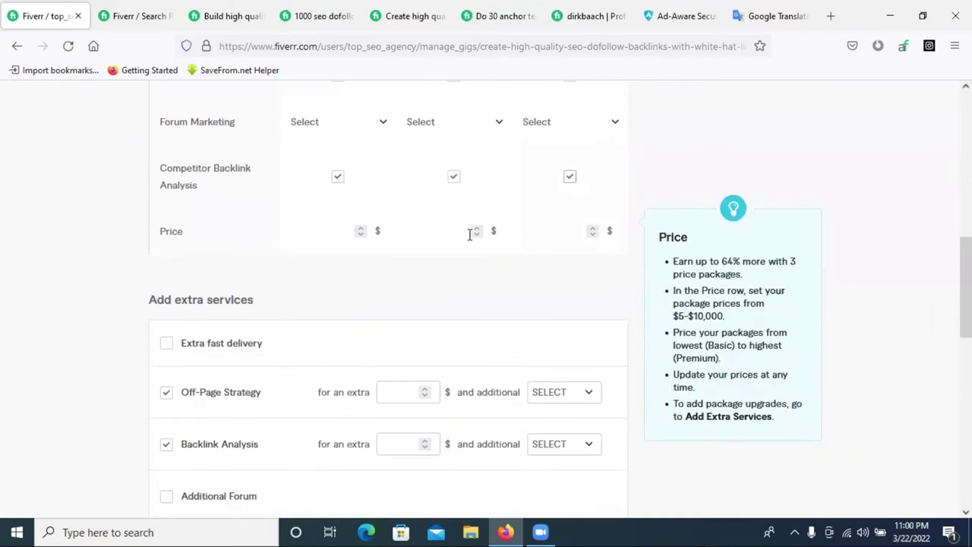
scroll(470, 235, up, 1)
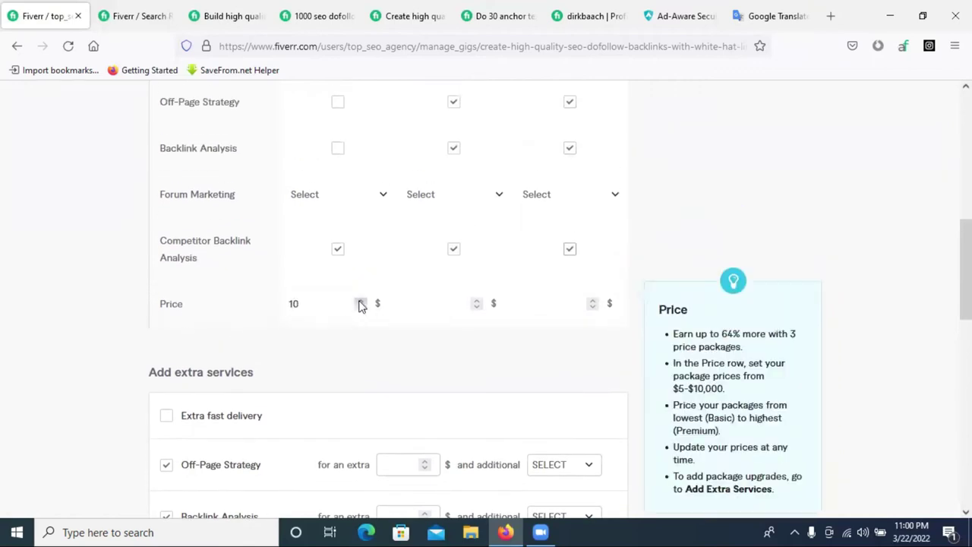
scroll(361, 305, up, 2)
scroll(324, 234, down, 2)
Review the package contents and set the Standard package price to $30
scroll(477, 305, up, 4)
scroll(478, 300, down, 3)
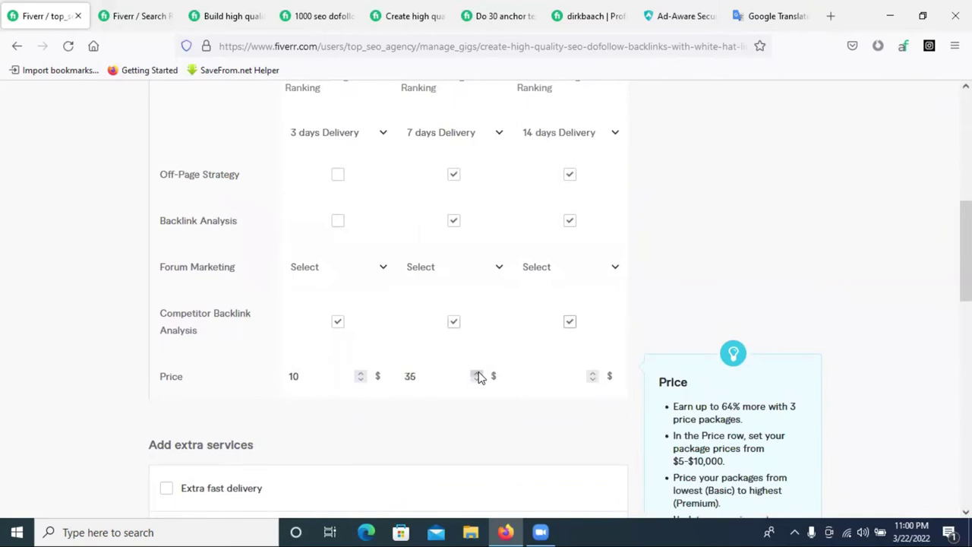
click(477, 374)
scroll(478, 377, up, 2)
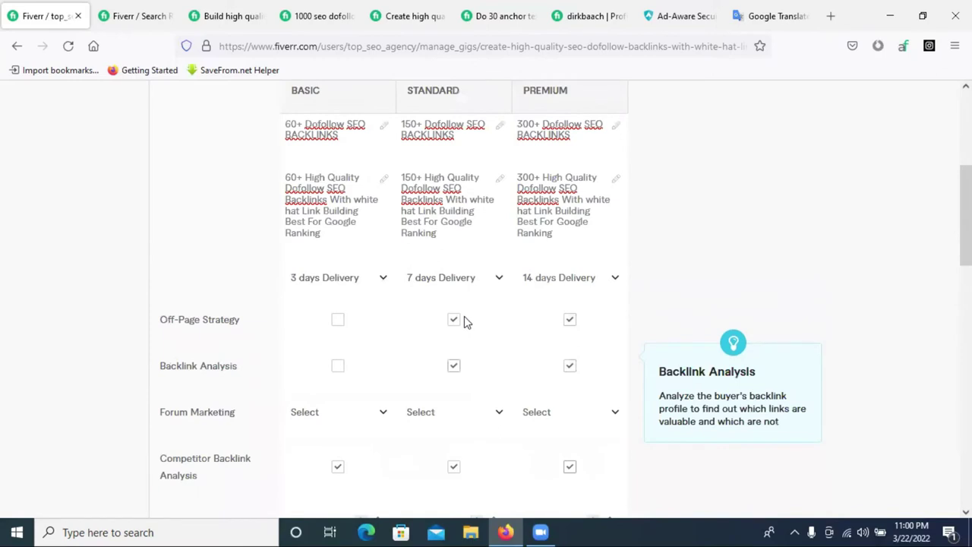
scroll(455, 292, down, 2)
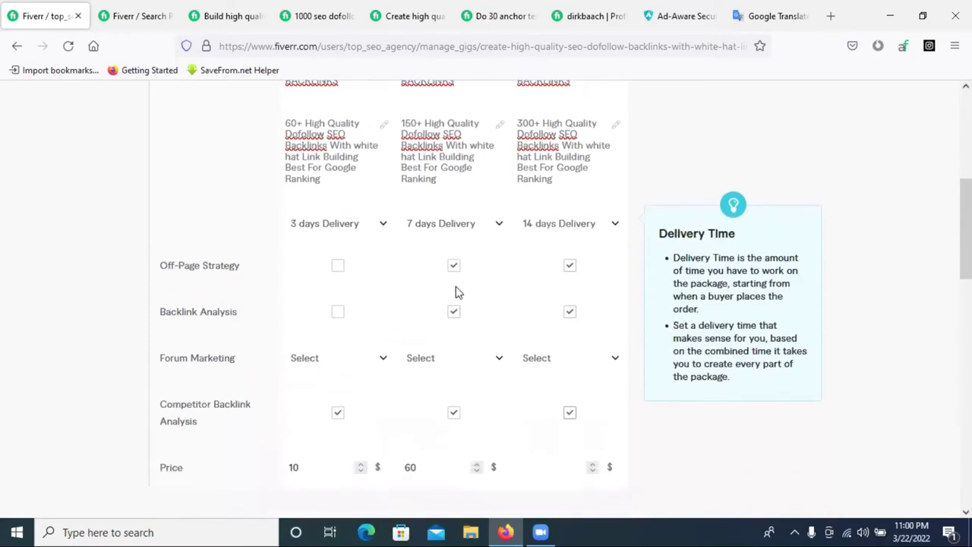
scroll(488, 380, up, 1)
scroll(490, 370, down, 2)
scroll(488, 369, up, 2)
scroll(479, 376, down, 1)
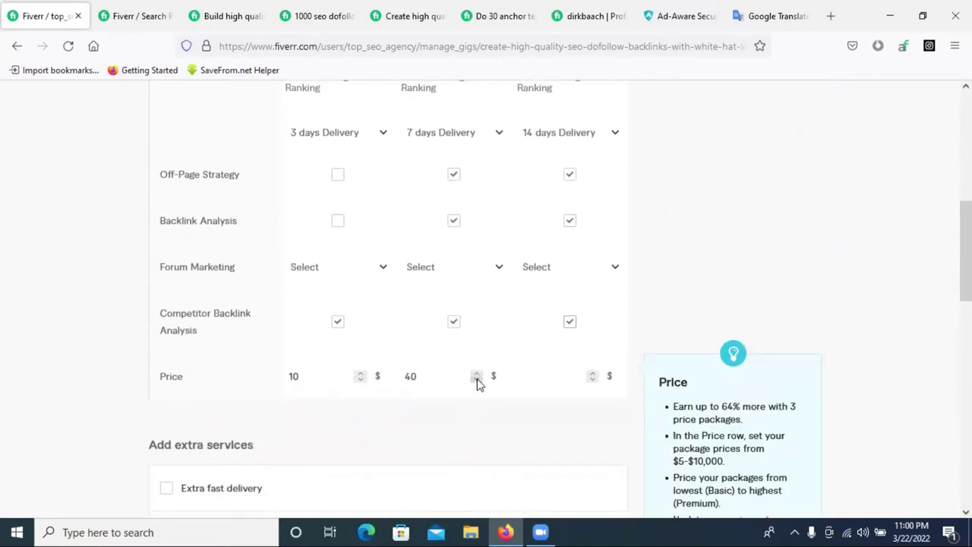
click(477, 376)
Change the Standard package title to "180+ Dofollow SEO BACKLINKS"
scroll(473, 380, up, 2)
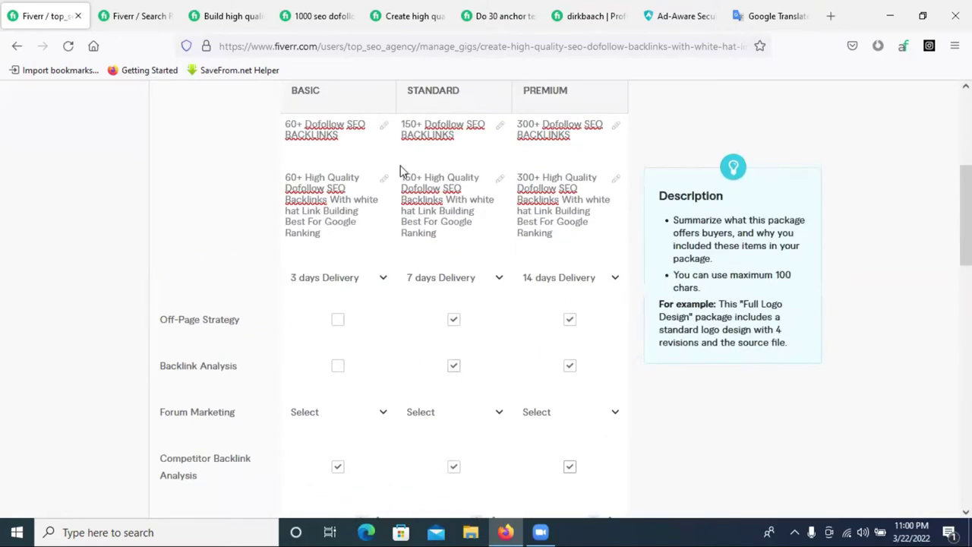
click(408, 129)
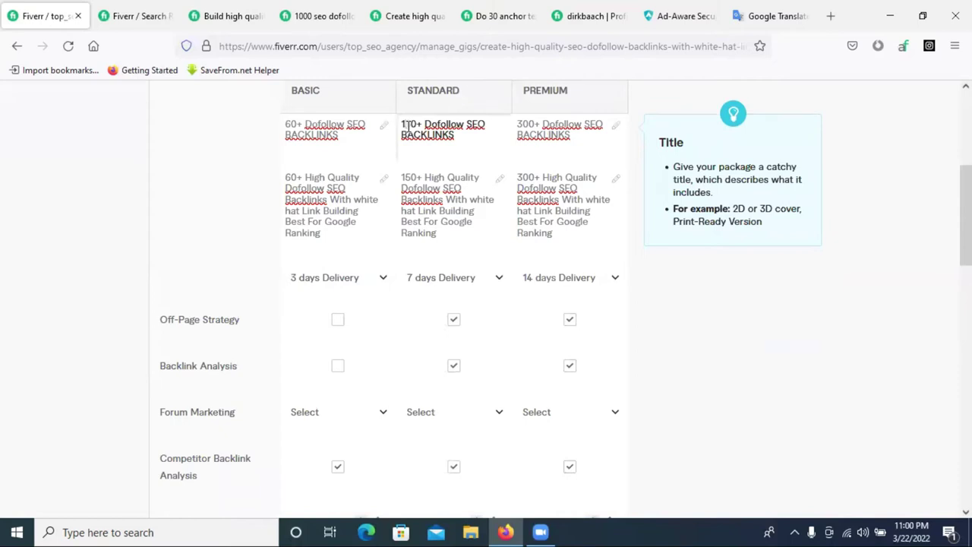
text(8)
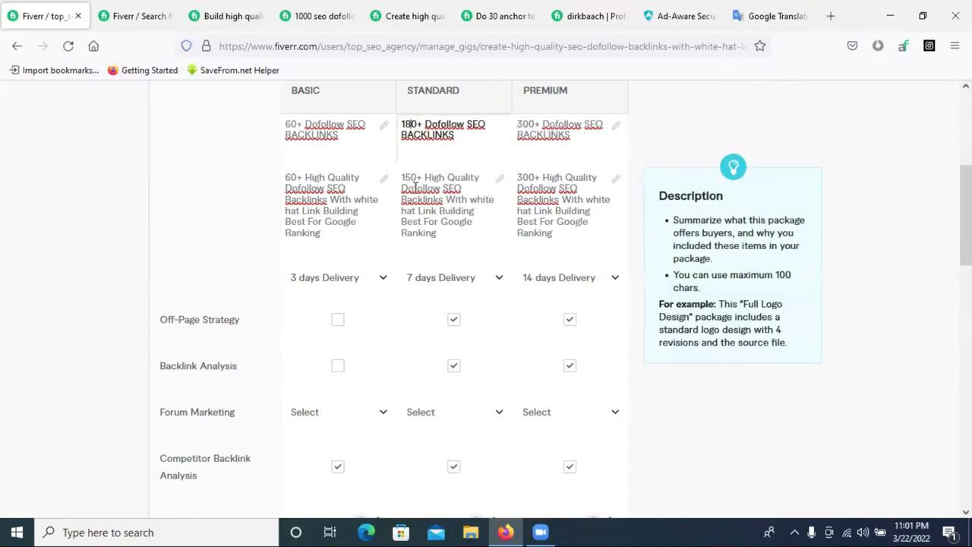
scroll(461, 220, down, 2)
scroll(468, 258, up, 3)
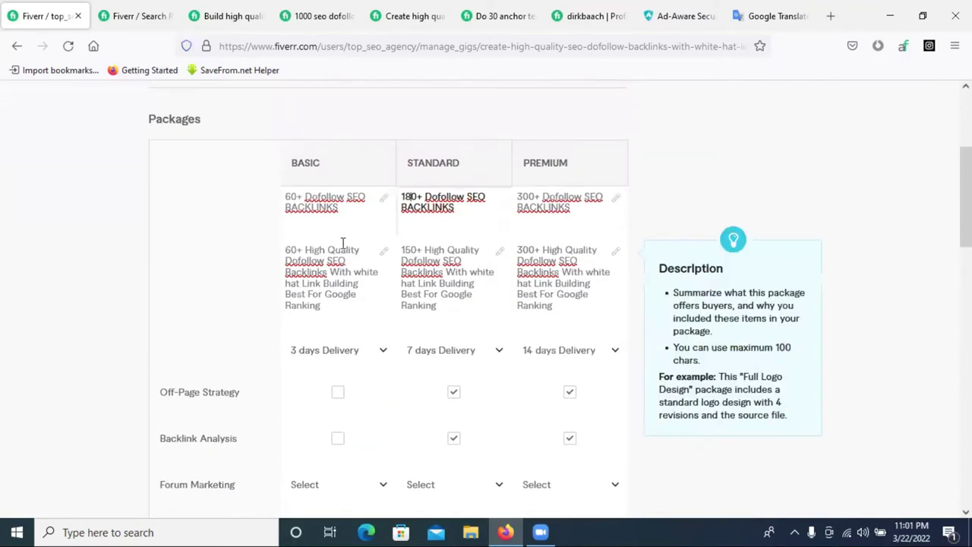
scroll(343, 245, down, 1)
scroll(535, 233, down, 2)
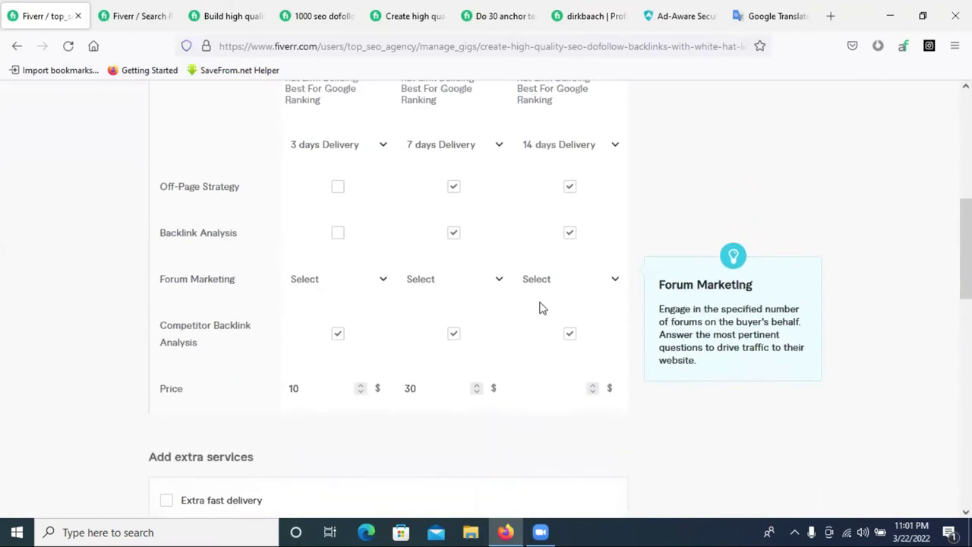
Set the Premium package price to $60
scroll(558, 321, up, 3)
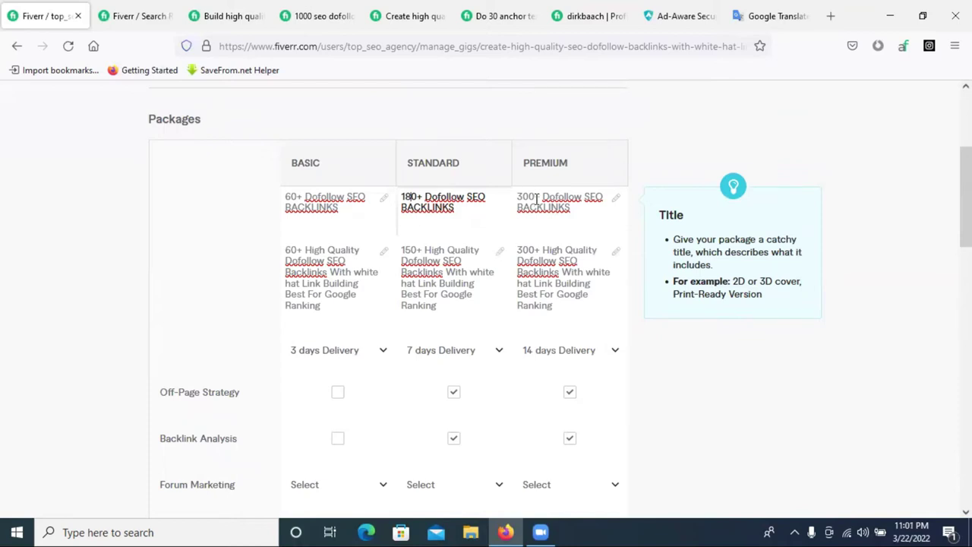
scroll(536, 199, down, 4)
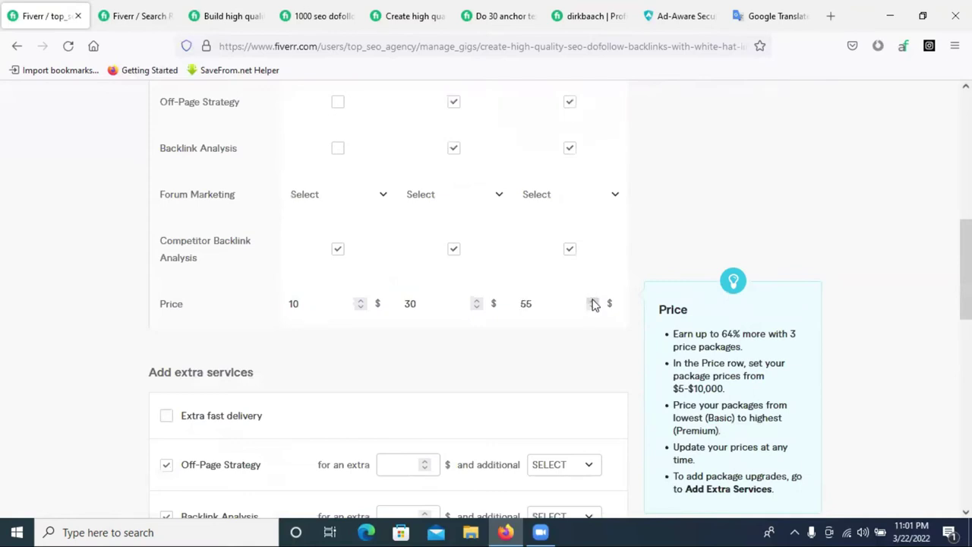
click(594, 308)
scroll(552, 307, up, 2)
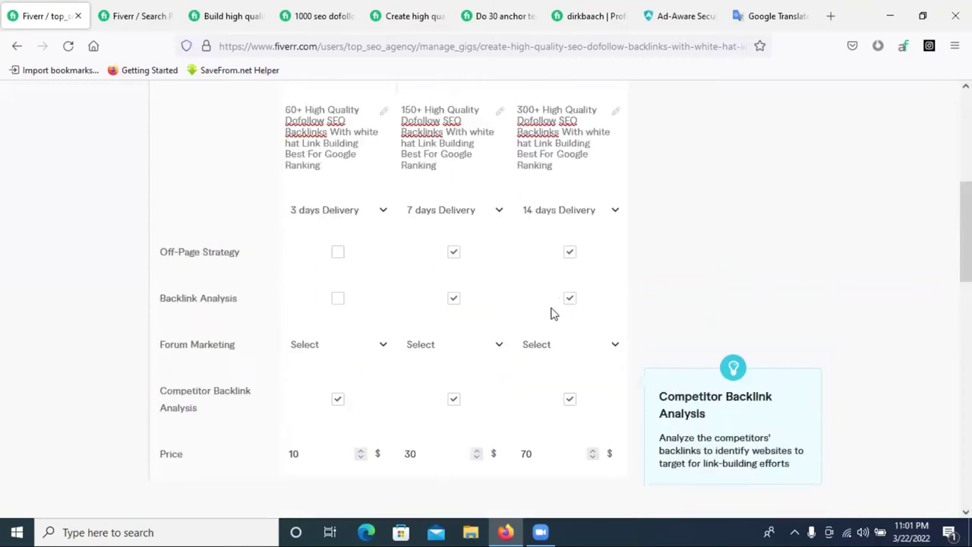
scroll(551, 312, down, 1)
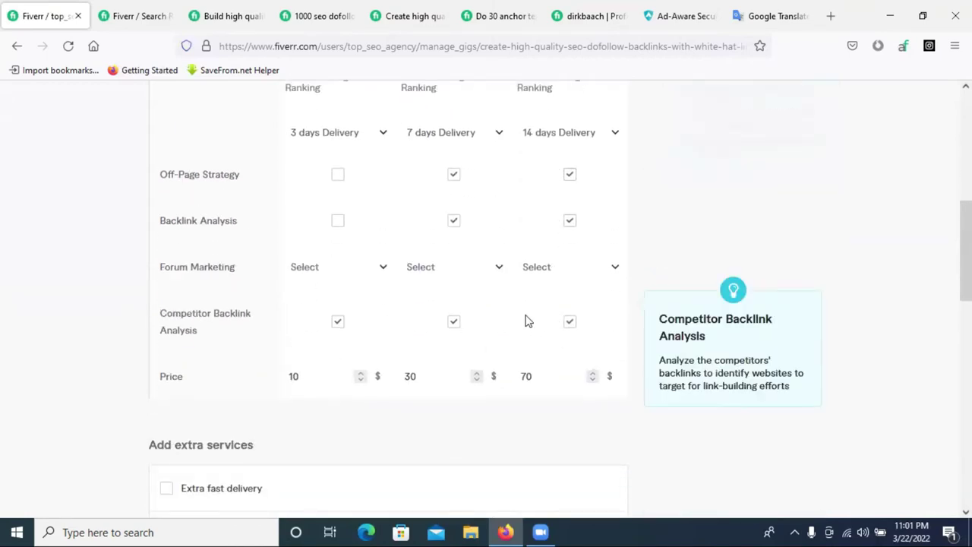
scroll(526, 320, up, 2)
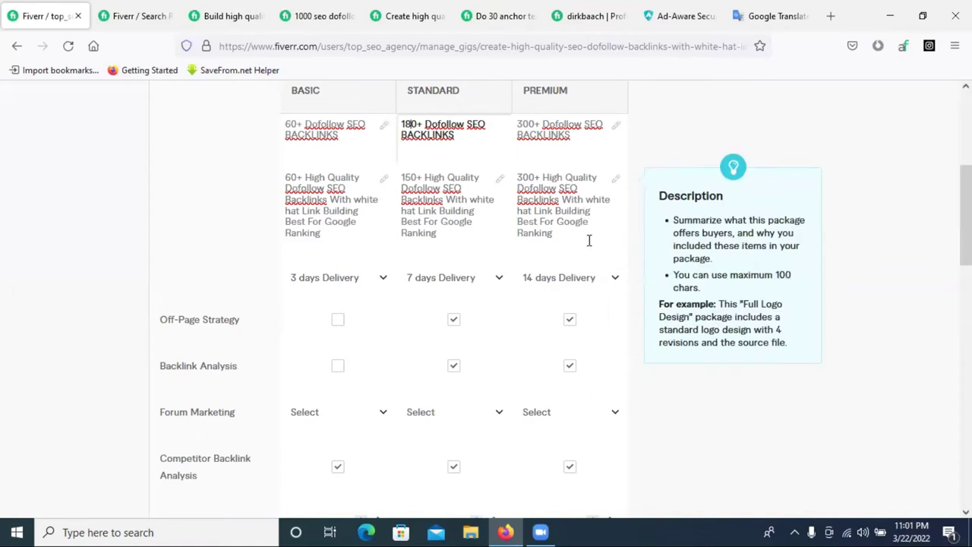
scroll(581, 383, down, 2)
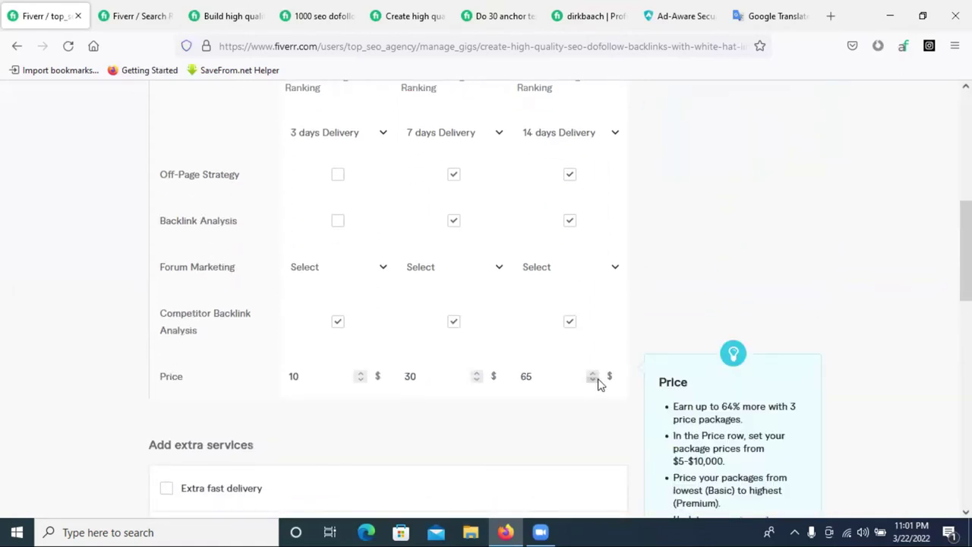
scroll(564, 342, up, 8)
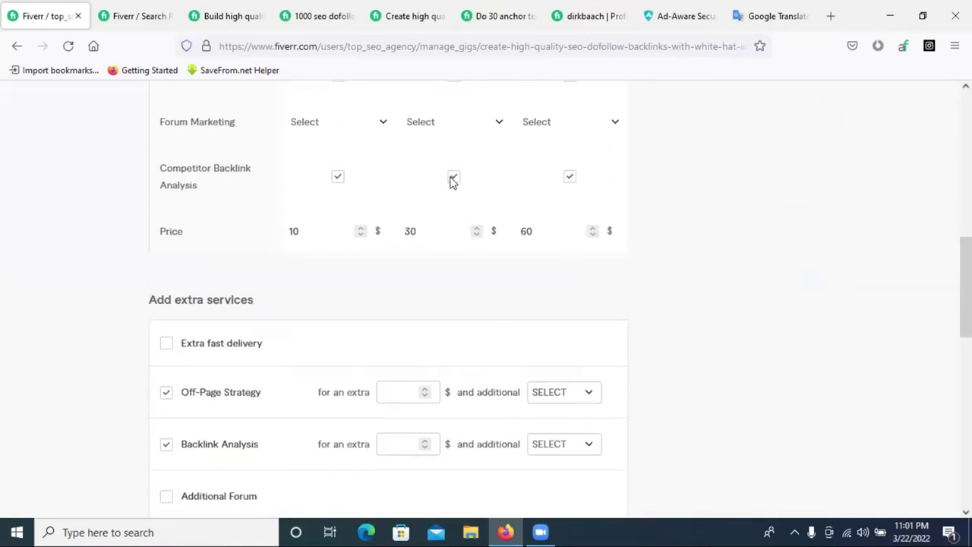
Deselect Off-Page Strategy and Backlink Analysis in the extra services, and save the pricing to continue to the description page
scroll(542, 210, down, 11)
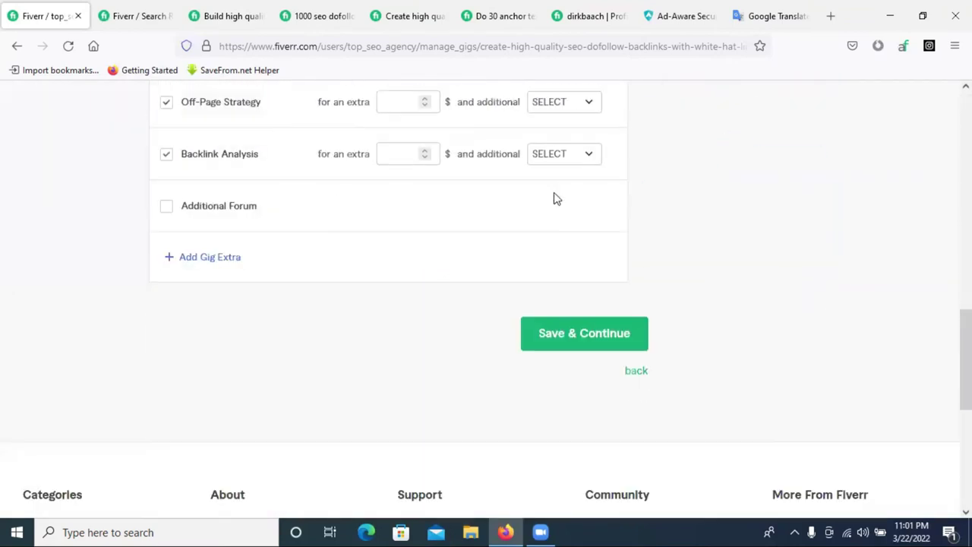
scroll(400, 212, up, 3)
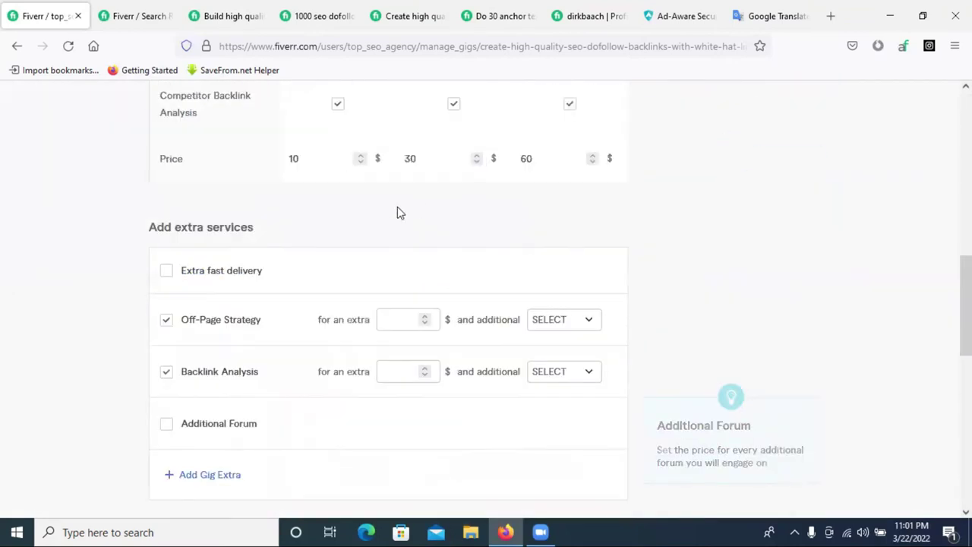
click(166, 321)
click(166, 374)
scroll(232, 304, down, 2)
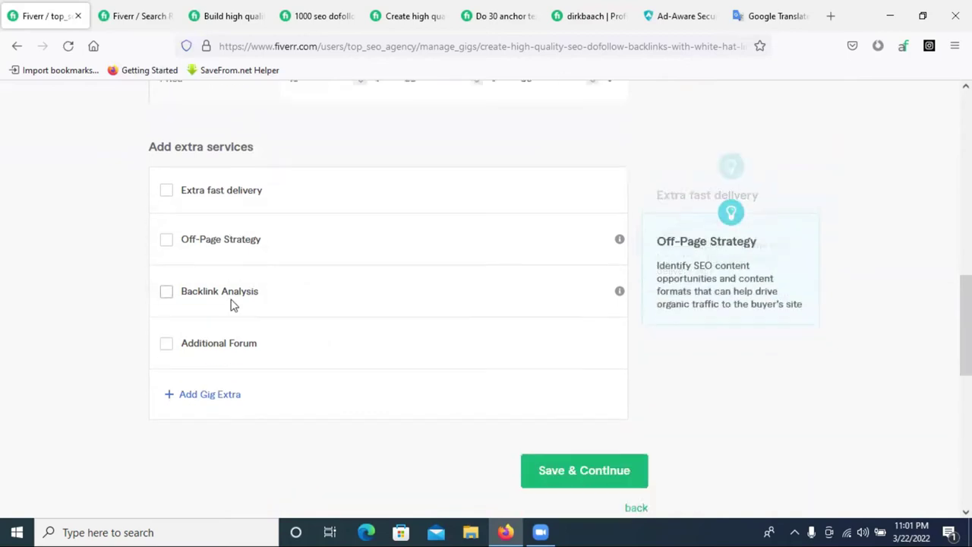
click(583, 405)
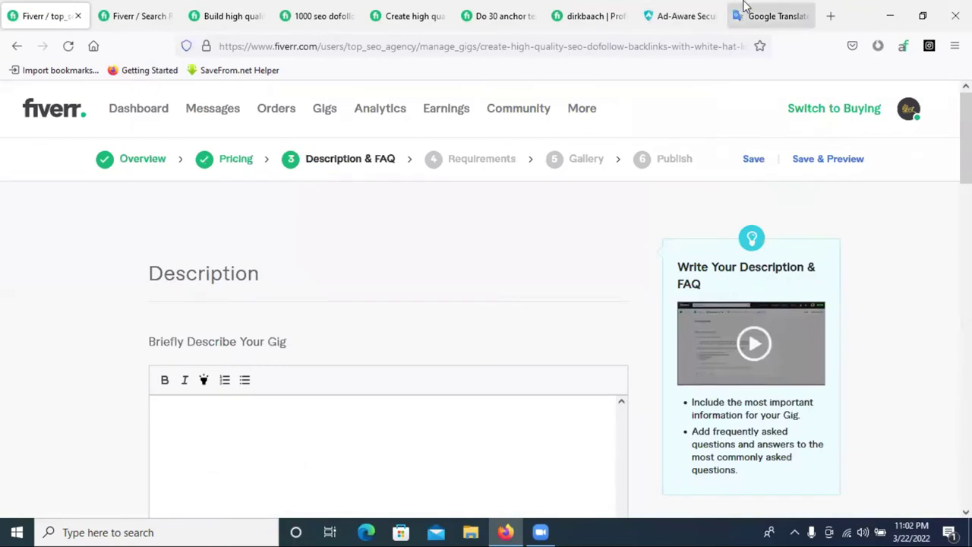
click(769, 16)
click(456, 234)
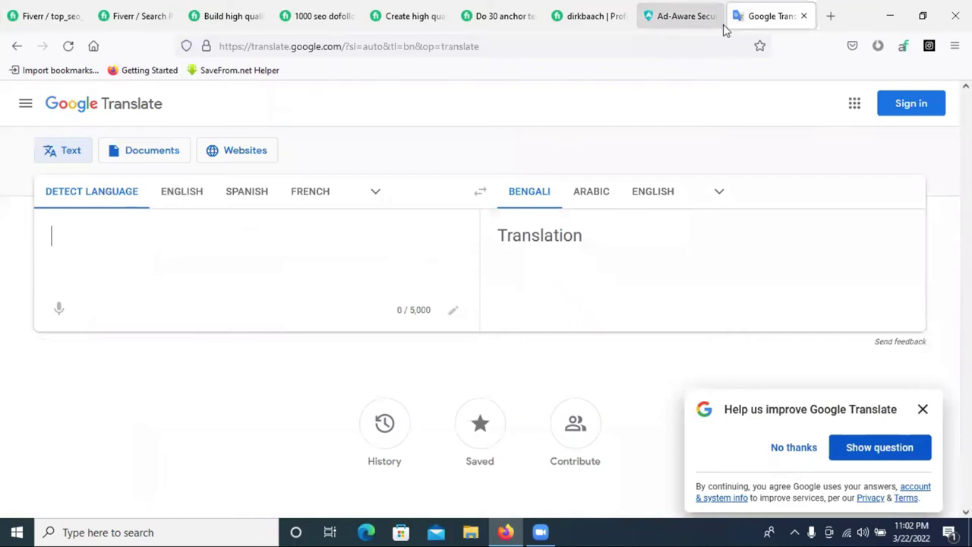
click(25, 9)
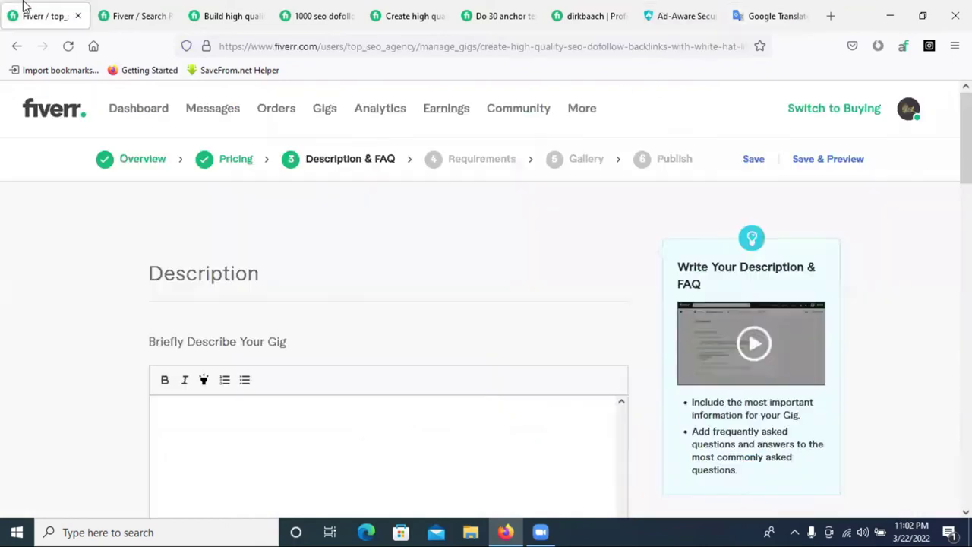
Start the gig description with "Are you looking for someone who will help you"
scroll(383, 469, down, 5)
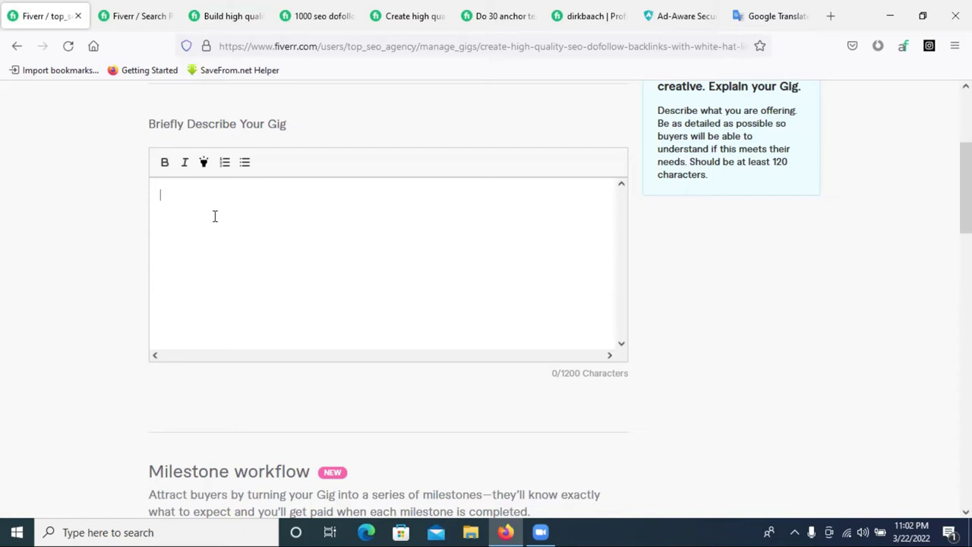
text(Are you looking )
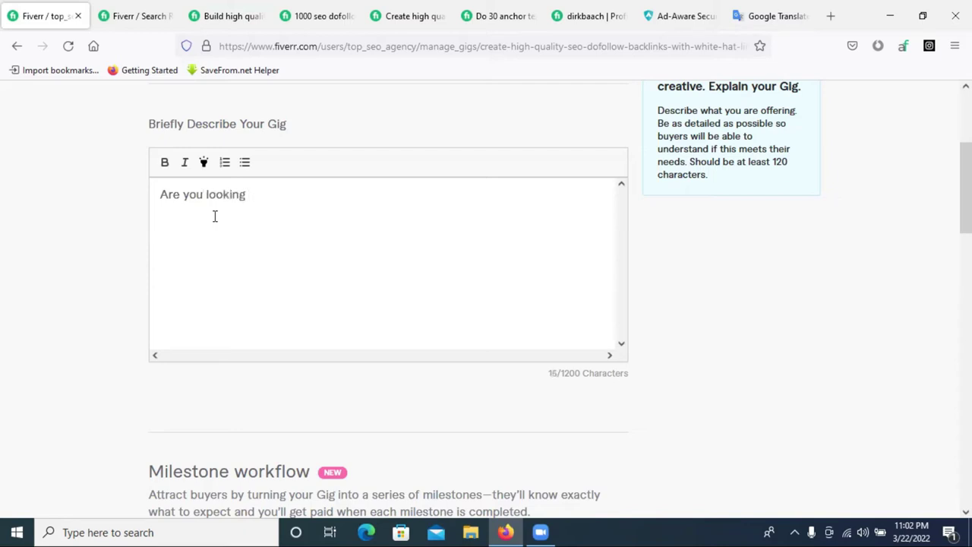
text(for someone w)
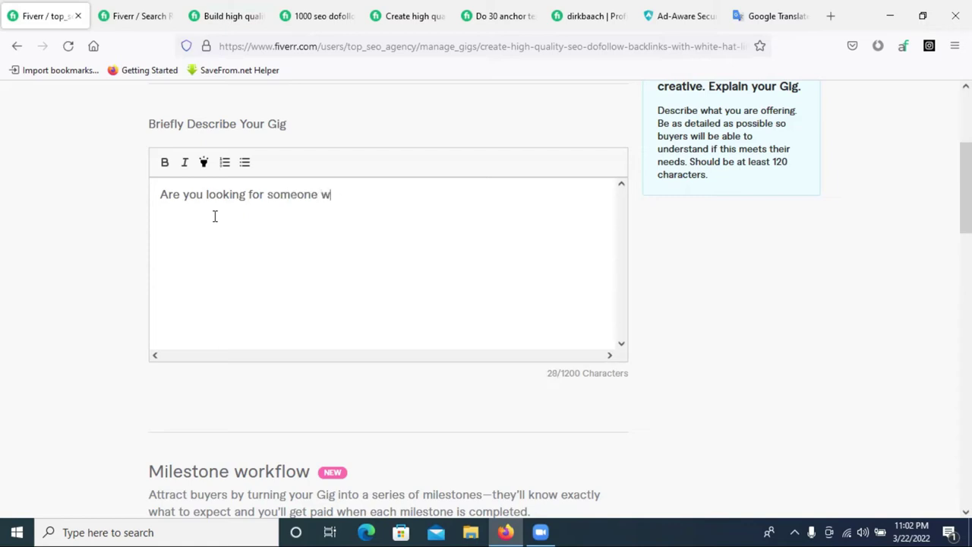
text(ho can)
key(BackSpace)
key(BackSpace)
key(BackSpace)
key(BackSpace)
text(will help you )
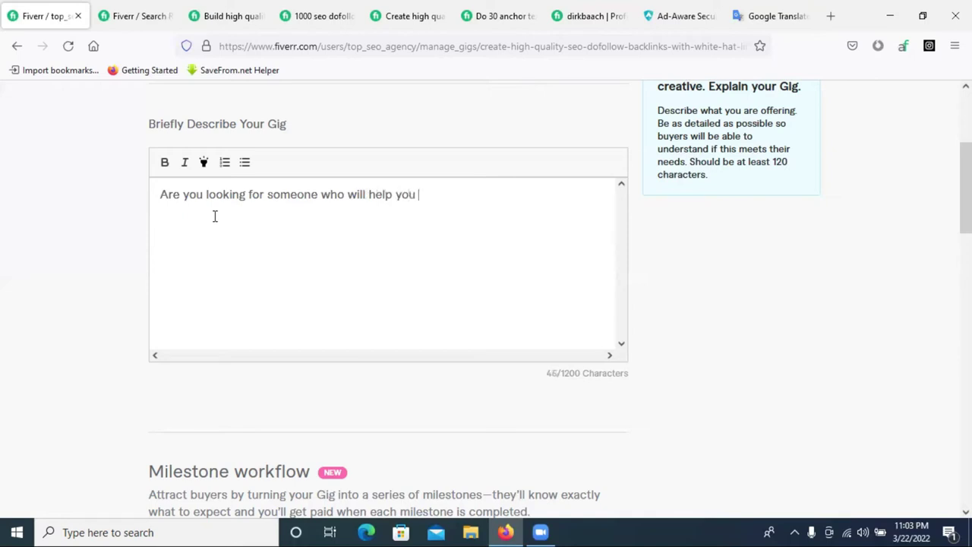
Complete the description's opening question with "get to the first page og Google on your website?"
text(get to the first)
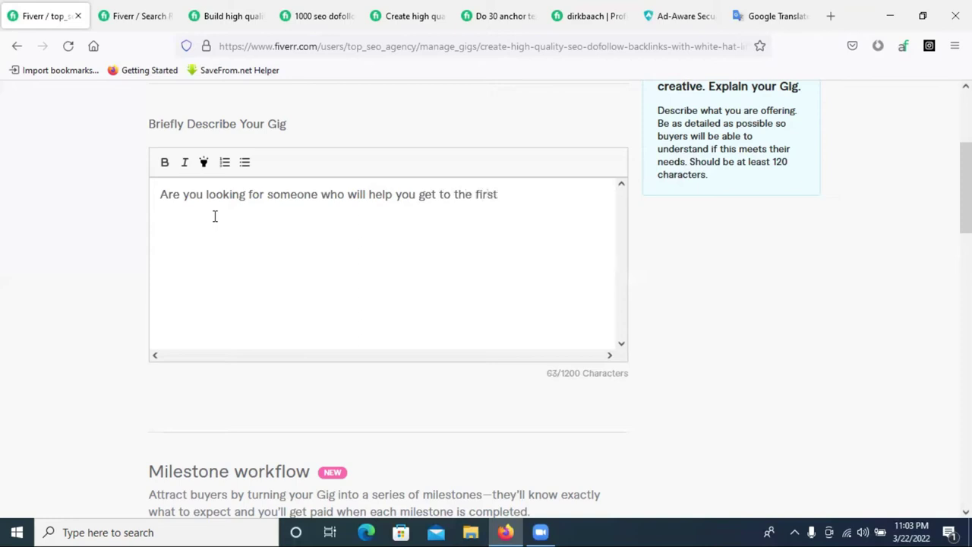
text( page og Googlke)
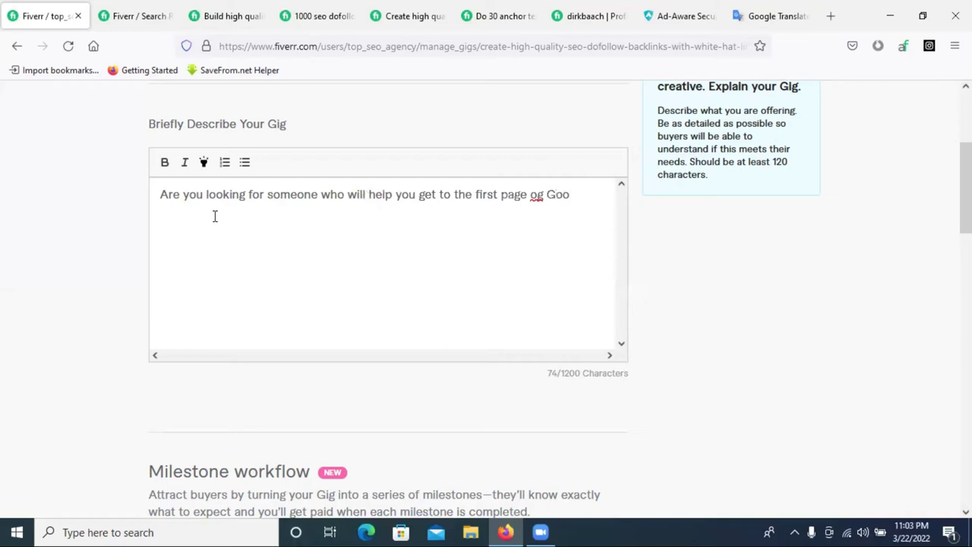
key(BackSpace)
key(BackSpace)
key(BackSpace)
text(le )
text(ob)
key(BackSpace)
text(n your)
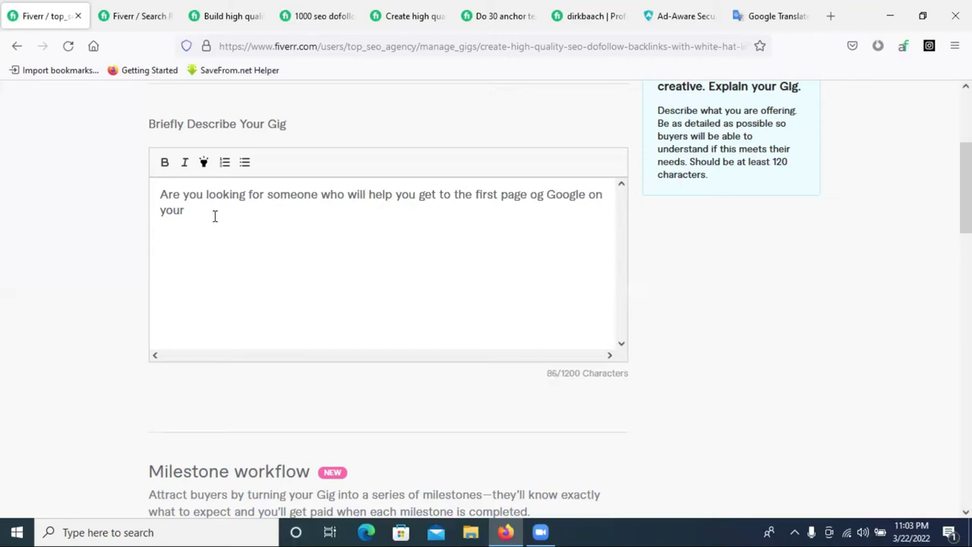
text( websit)
text(e.)
key(BackSpace)
key(BackSpace)
text(? )
Add the sentence "If yes then you are in the right place." after the opening question of the description
text(If yo)
text(u)
key(BackSpace)
key(BackSpace)
text(es then )
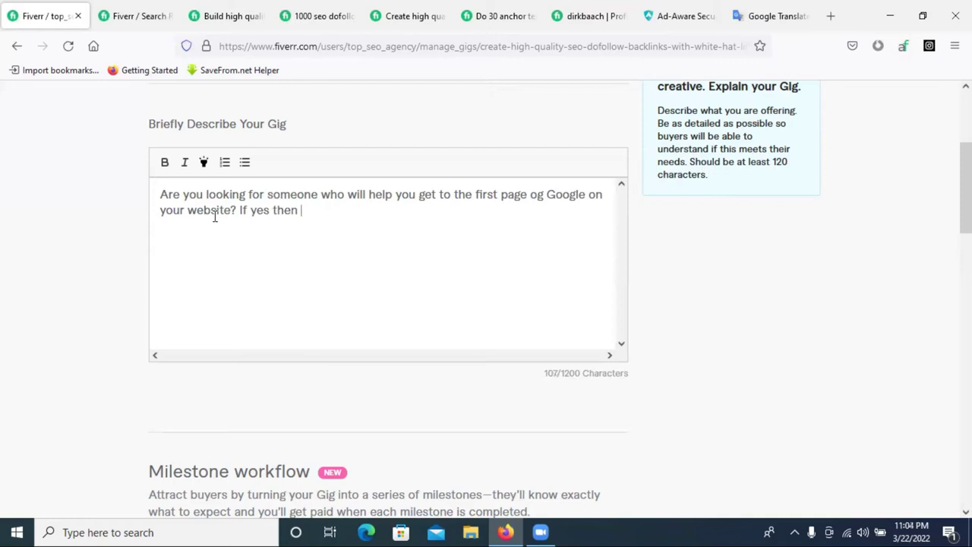
text(y)
key(BackSpace)
text(you are in the )
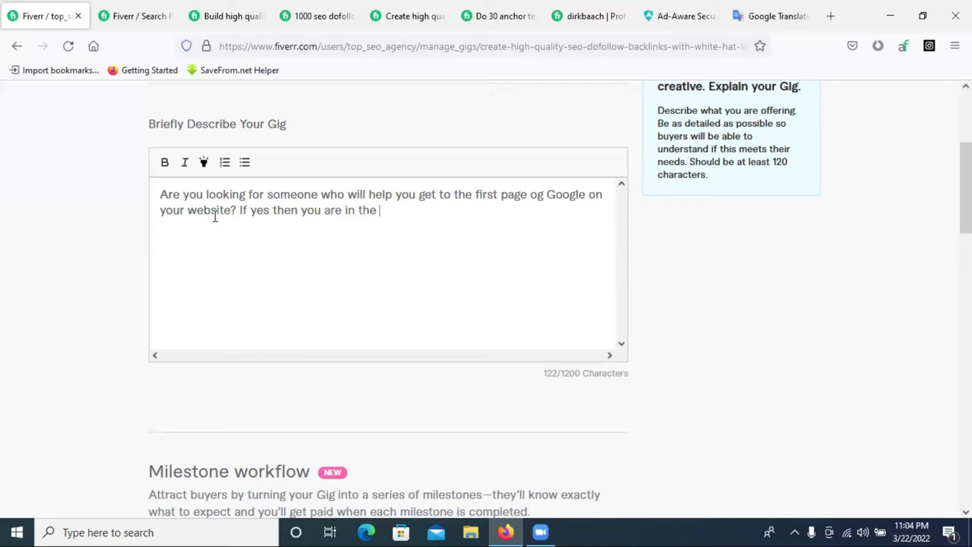
text(right place.)
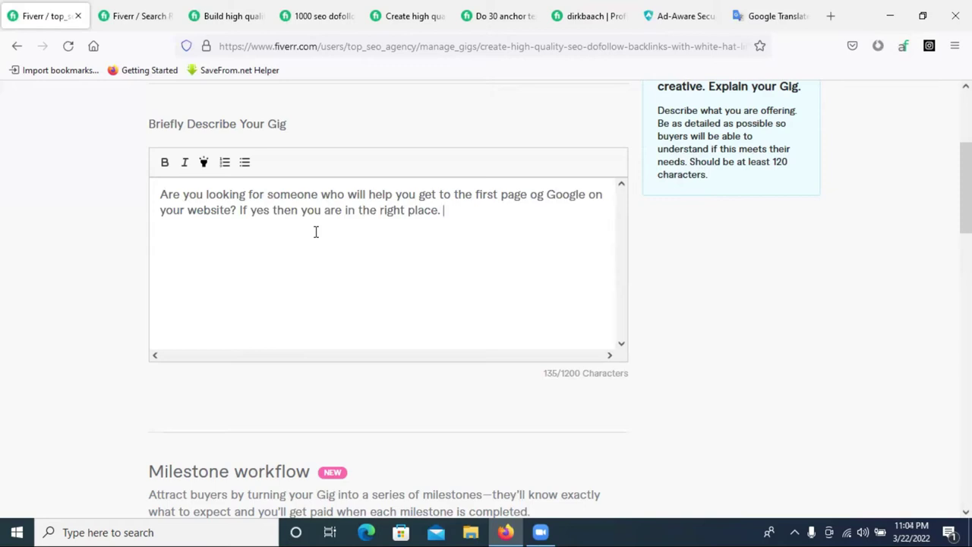
On a new line of the description, write "I will help your website to go to the first page through"
key(Return)
key(Return)
key(BackSpace)
text(I w)
text(ill help )
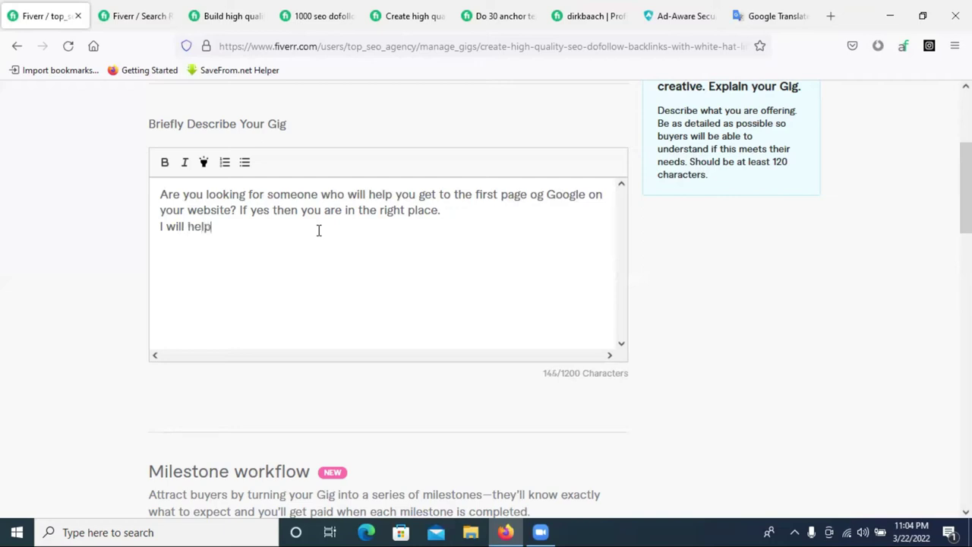
text(your website t)
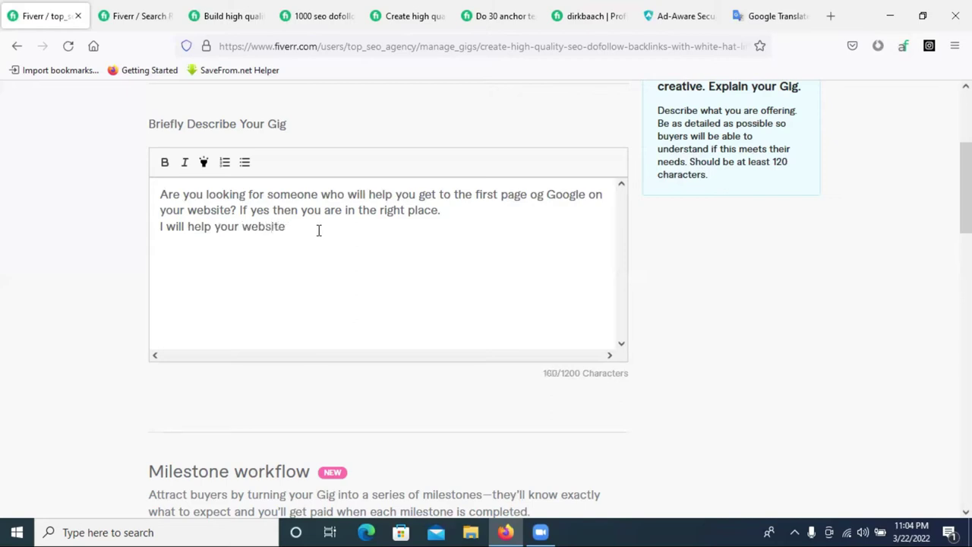
text(o go to the d)
key(BackSpace)
text(first)
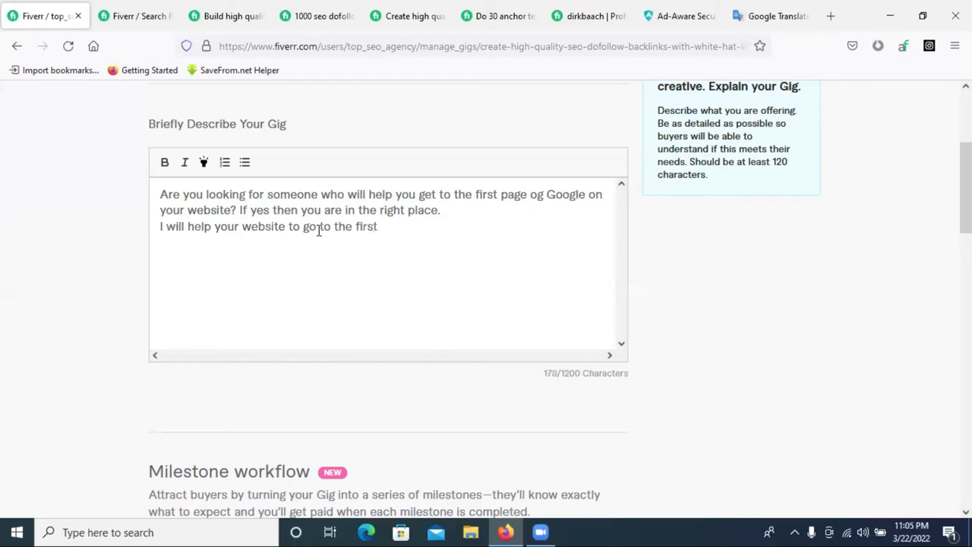
text( page throught)
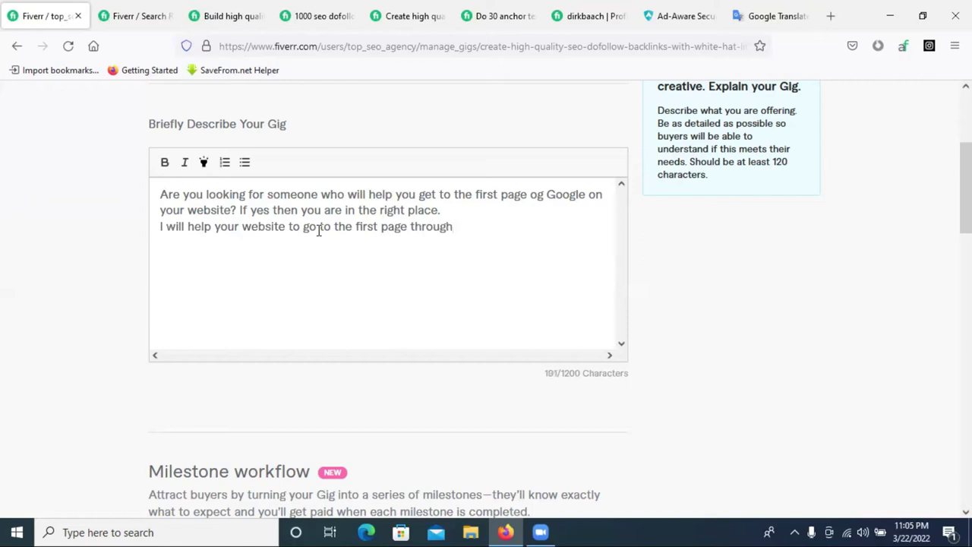
right_click(456, 227)
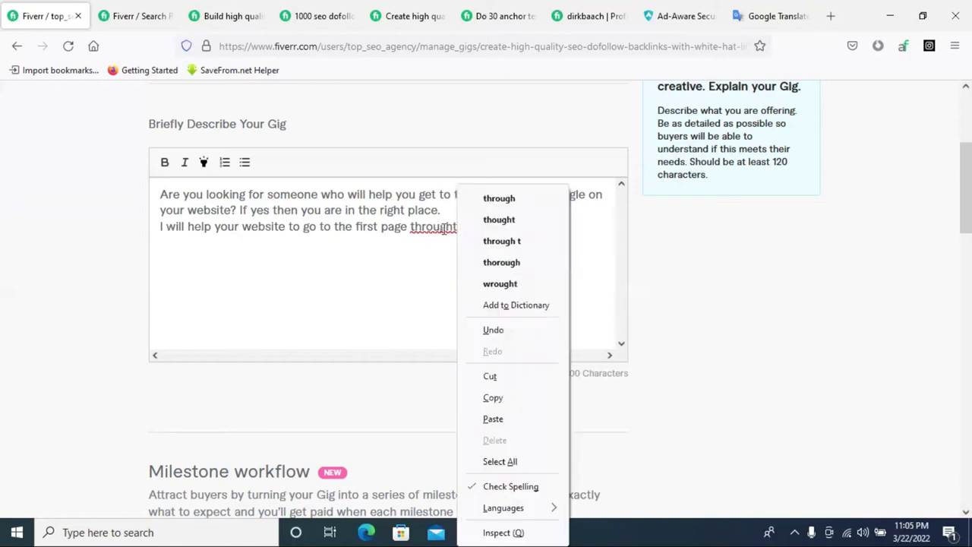
click(514, 198)
Finish the description's second-line sentence with "profile Backlink & Link Building", correcting the spelling of "profile"
text(profikle)
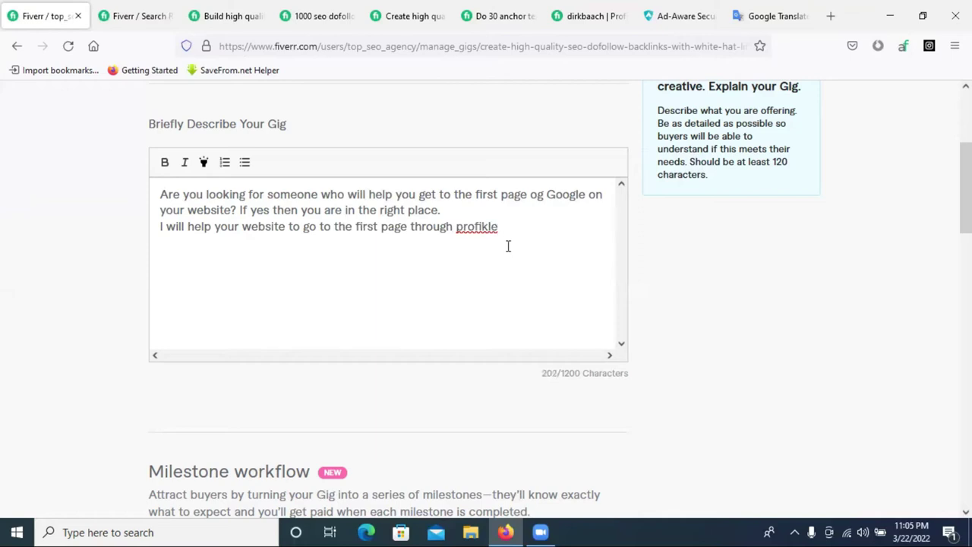
right_click(498, 228)
click(511, 244)
text(Backlink )
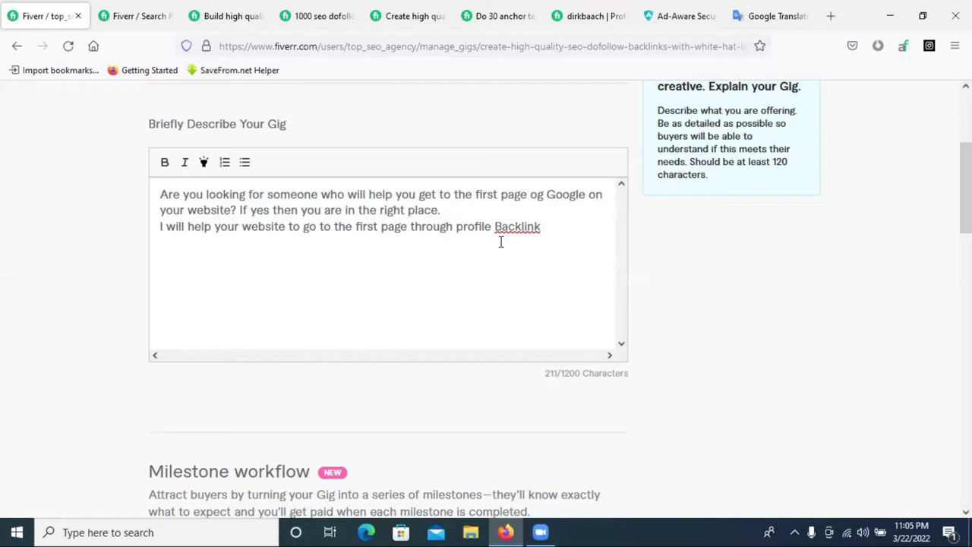
text(&)
right_click(518, 224)
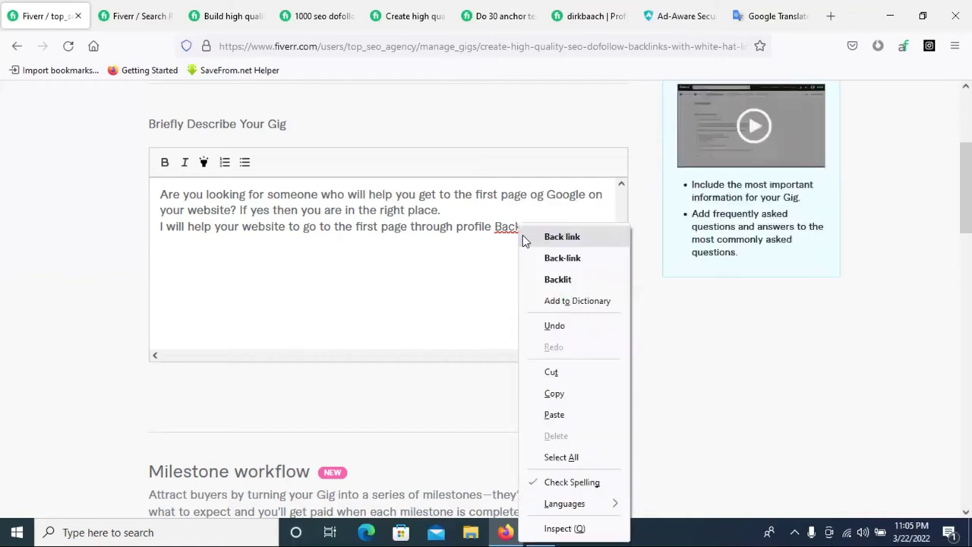
click(525, 237)
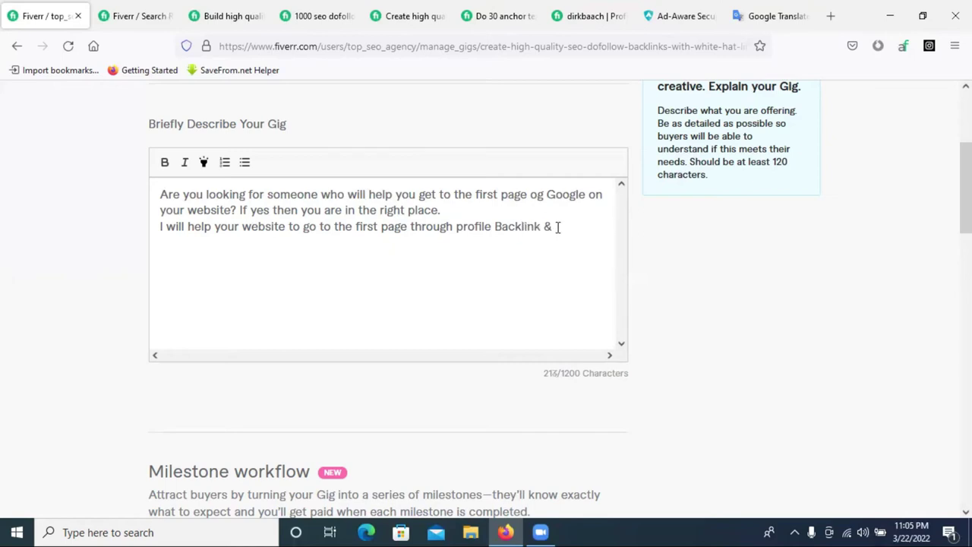
text(Link Buil)
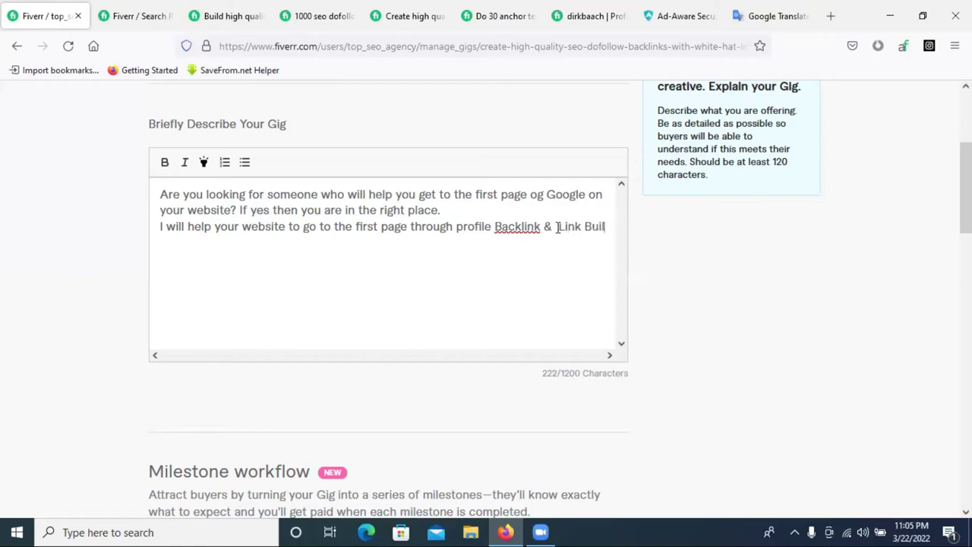
text(ding )
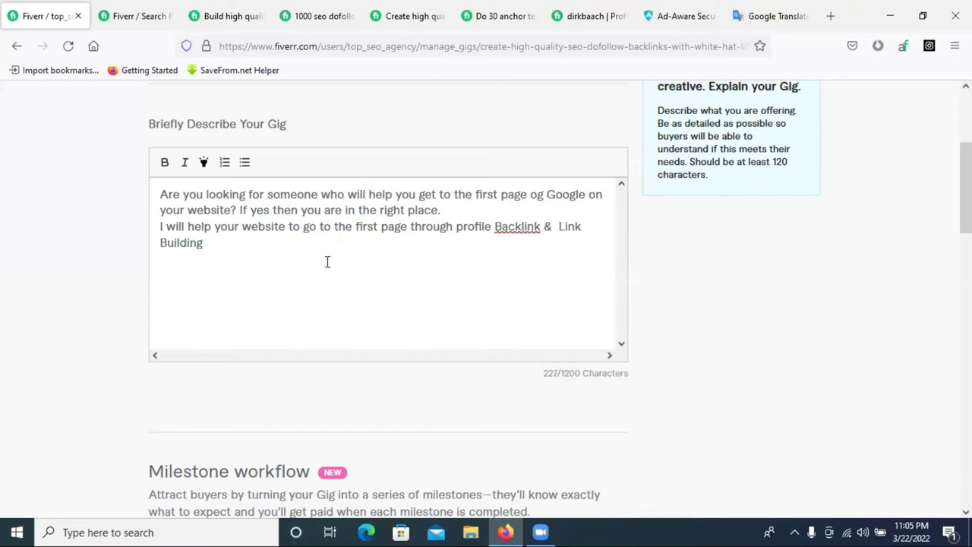
Add the sentence "I have more then 3 years of experience in SEO work" to the description, correcting the spelling of "experience"
text(.I have more then )
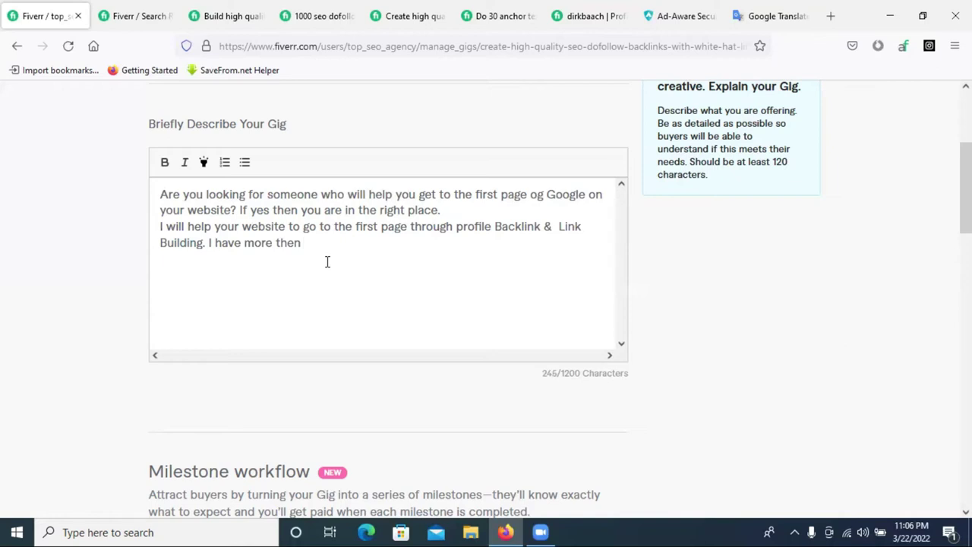
text(3 year)
key(BackSpace)
text(s)
key(BackSpace)
text(of ecprt)
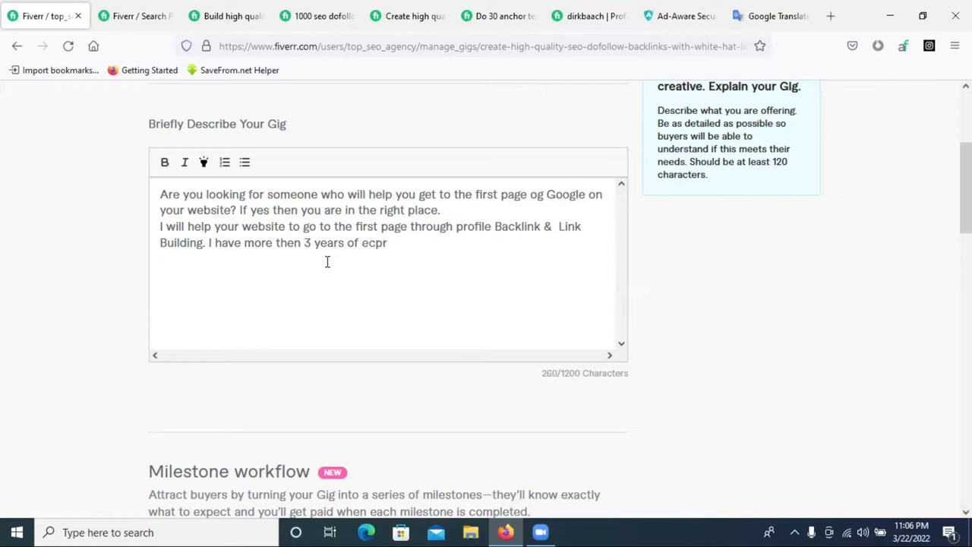
key(BackSpace)
key(BackSpace)
key(BackSpace)
key(BackSpace)
text(xperince)
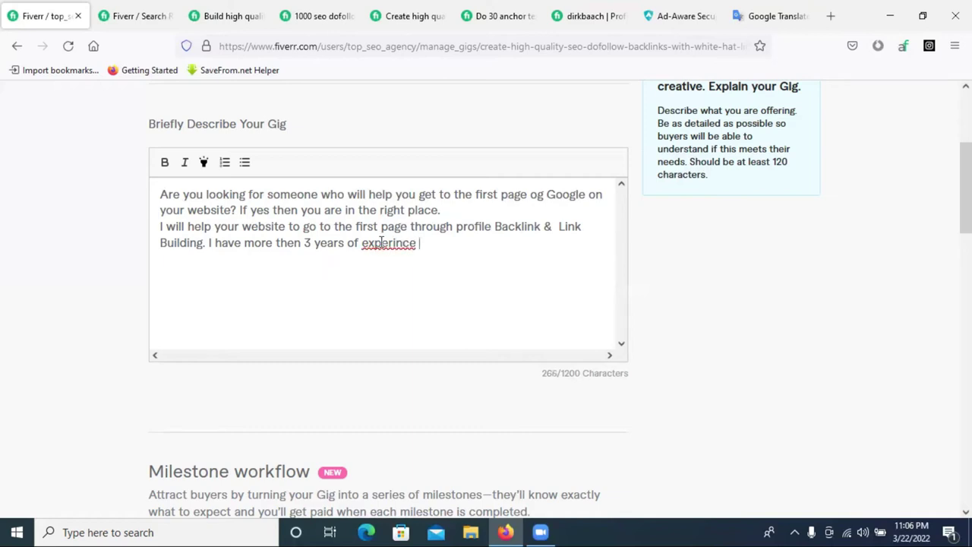
right_click(381, 241)
click(410, 258)
text(in )
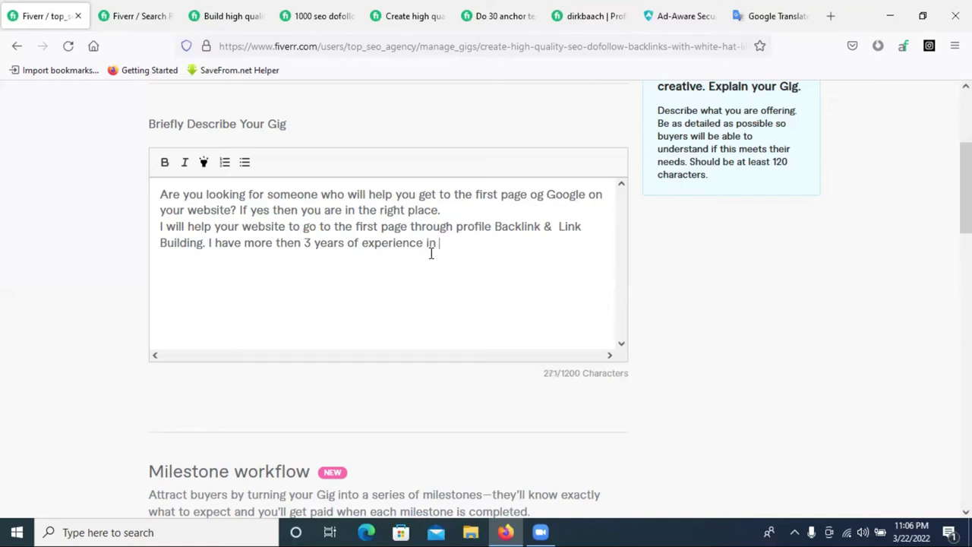
text(SEO wor)
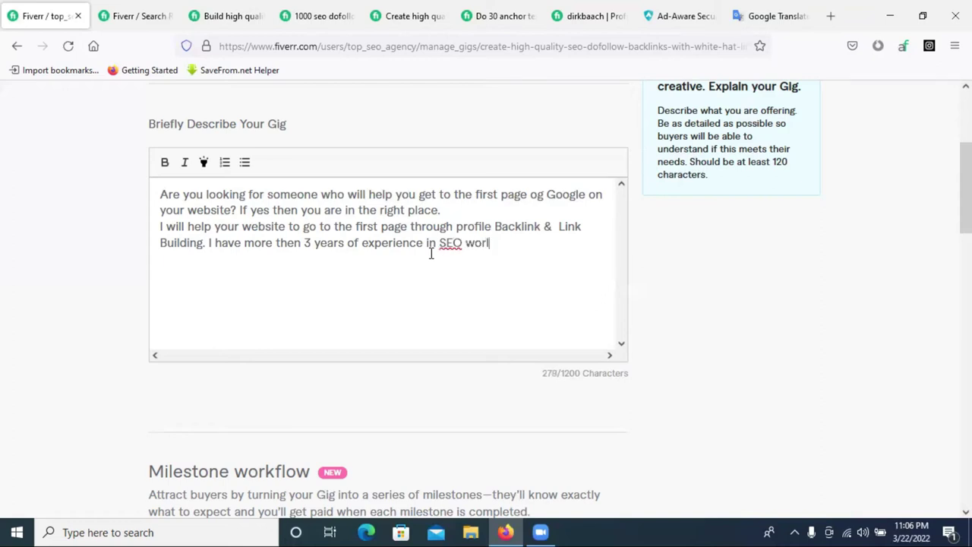
Continue the paragraph with "My work will be done manually. 100% Google Panda penguin will safe."
text(k. My work will )
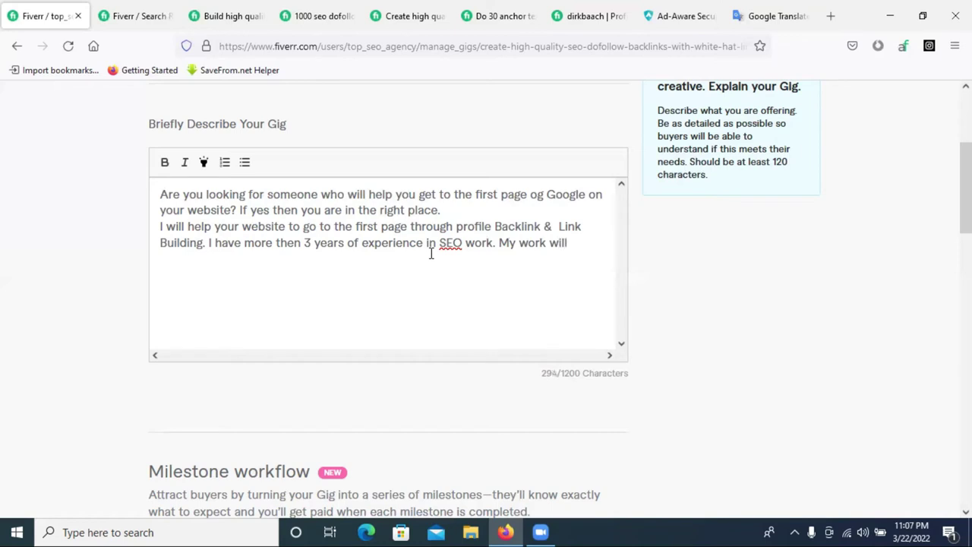
text(be done man)
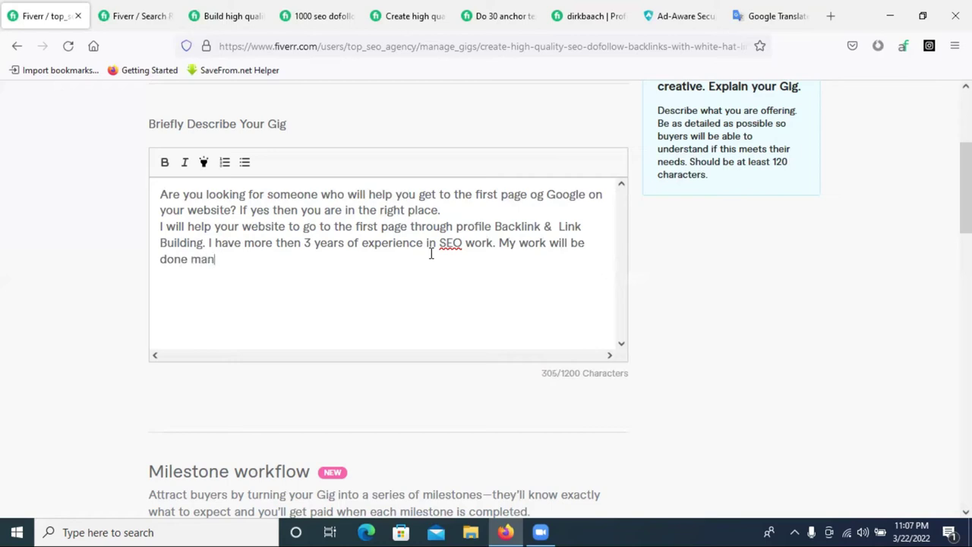
text(ually.)
text(1000)
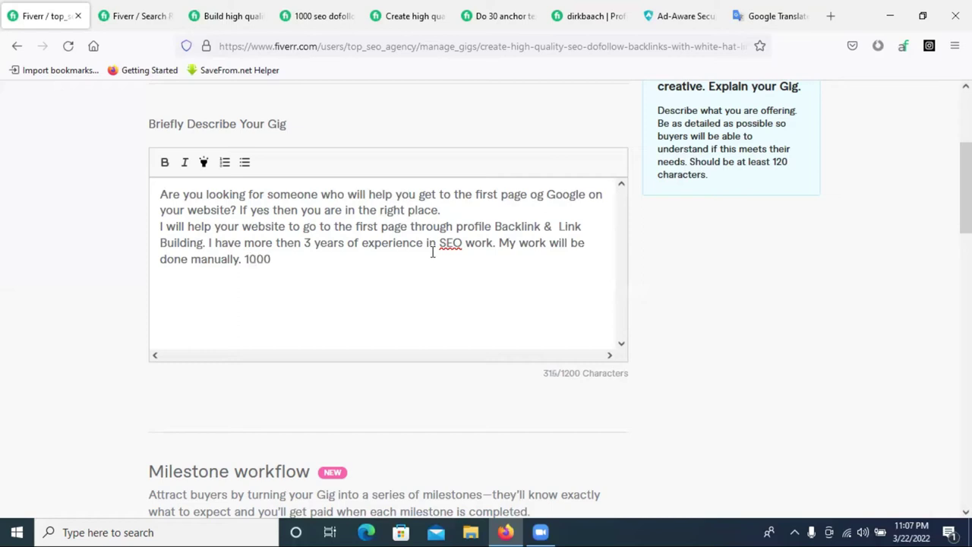
key(BackSpace)
text(% Google)
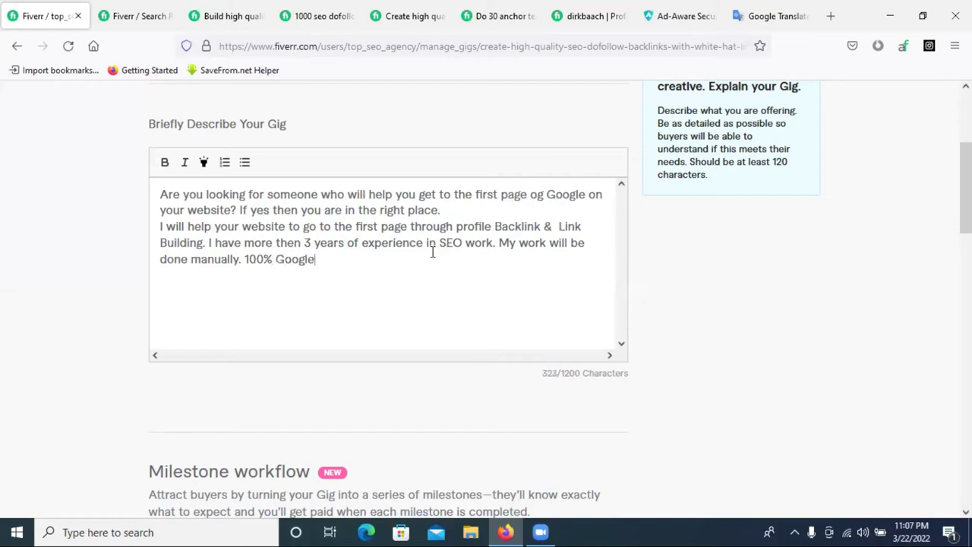
text( Panda)
text(pengu)
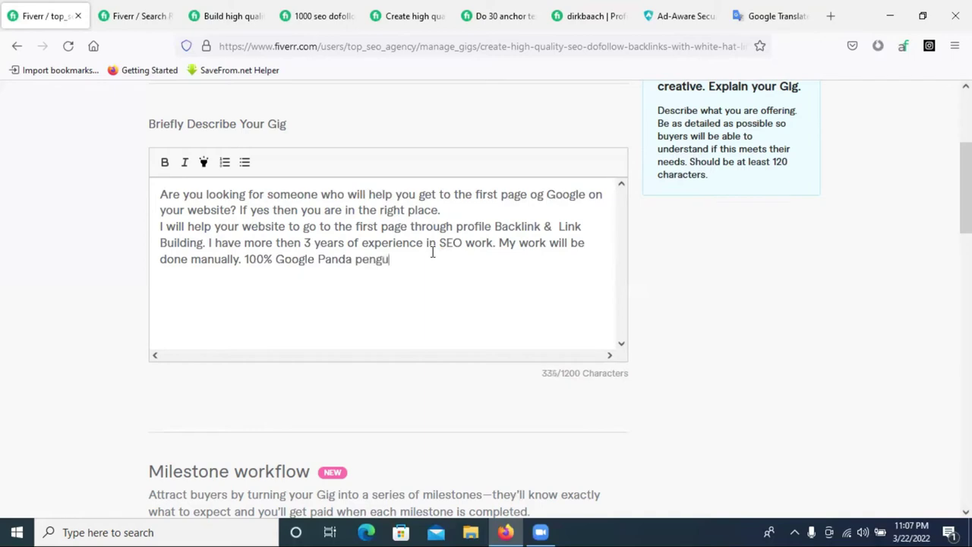
text(in will safe.)
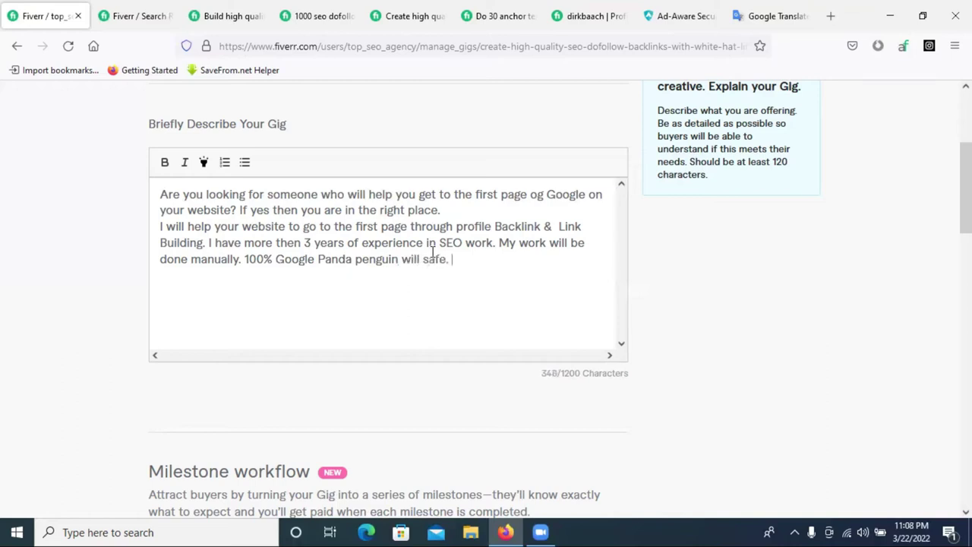
Insert a blank line after "you are in the right place." to separate the two paragraphs of the description
triple_click(433, 250)
click(448, 210)
key(Return)
Copy the whole gig description and paste it into Google Translate to check its wording in Bengali
drag(443, 284, 281, 235)
click(456, 277)
triple_click(455, 277)
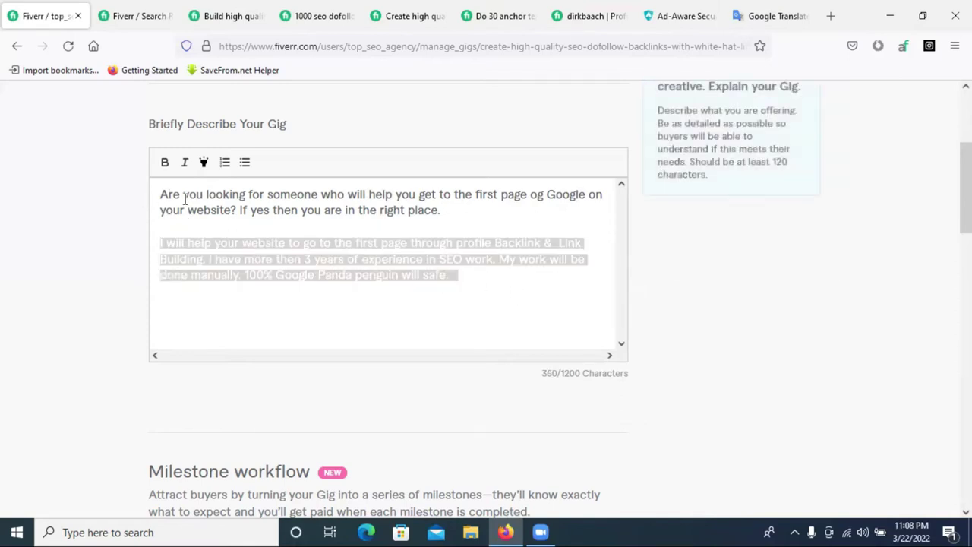
click(427, 314)
drag(449, 275, 158, 193)
key(ctrl+c)
click(767, 16)
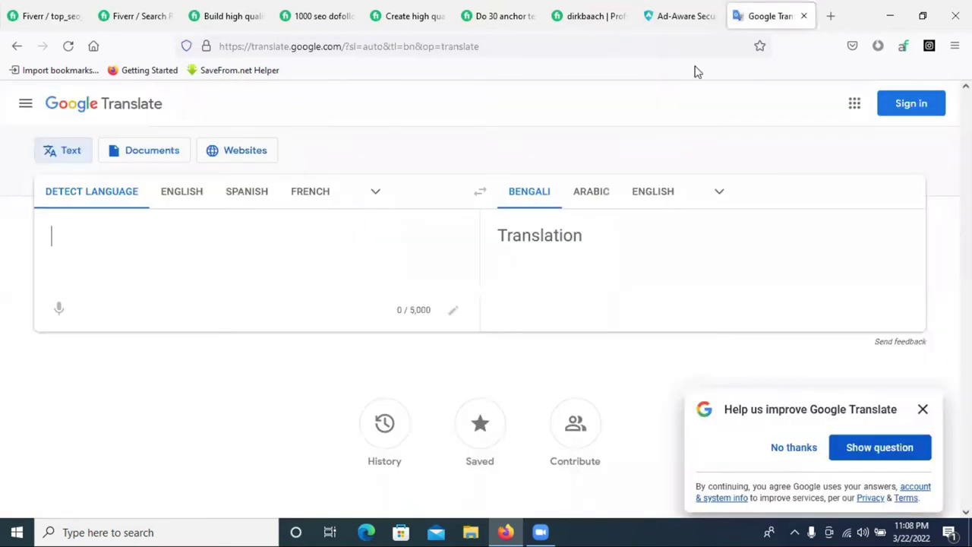
key(ctrl+v)
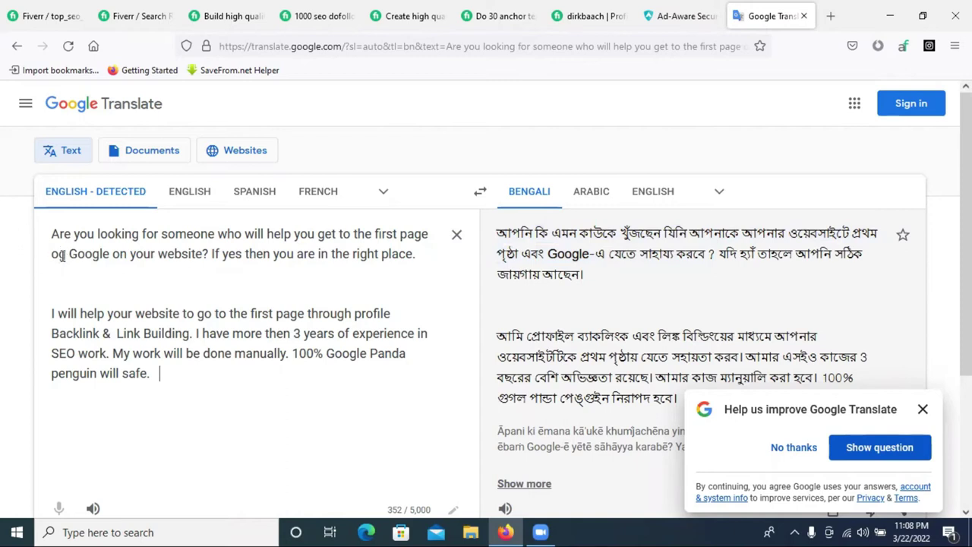
In the Google Translate source text, correct "og" to "of" and remove "done" from "My work will be done manually."
drag(67, 254, 52, 253)
text(of)
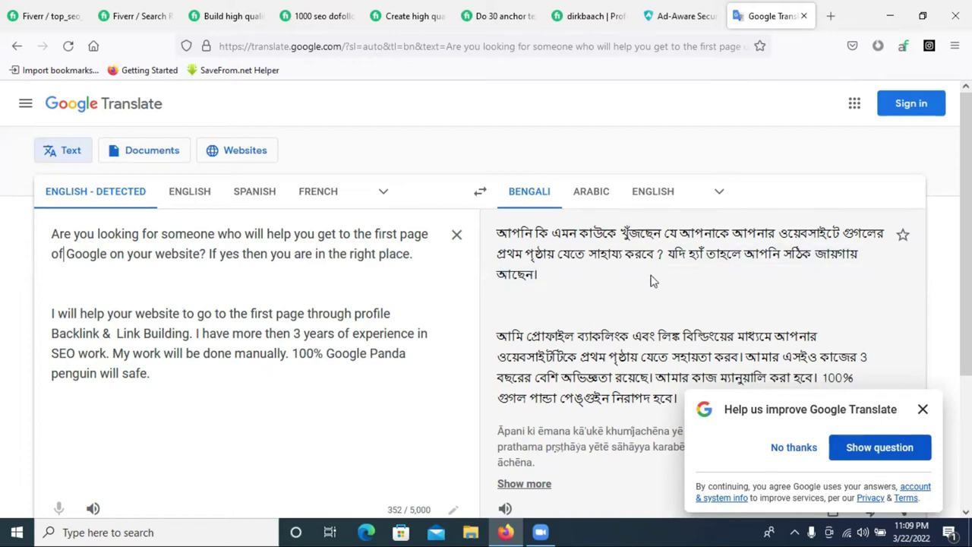
scroll(651, 281, down, 2)
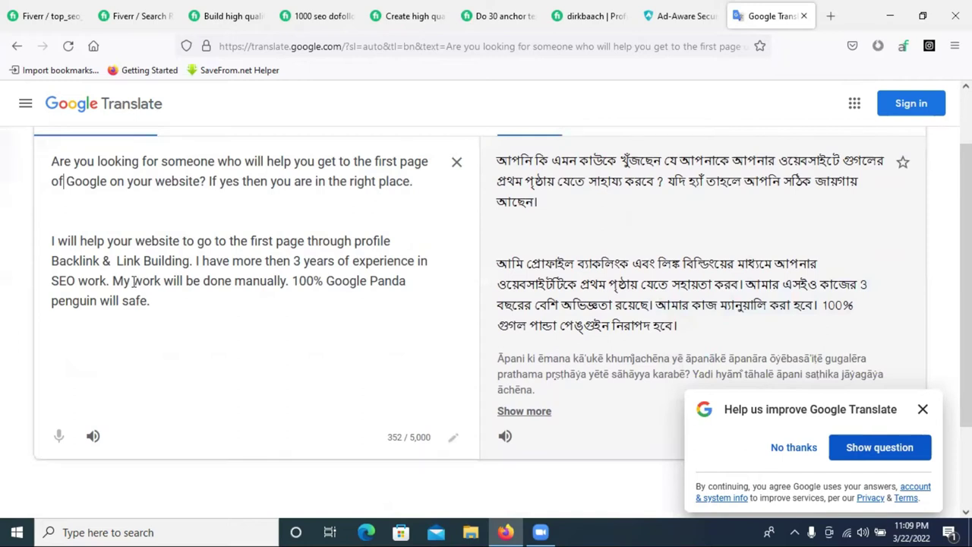
drag(202, 281, 234, 281)
key(BackSpace)
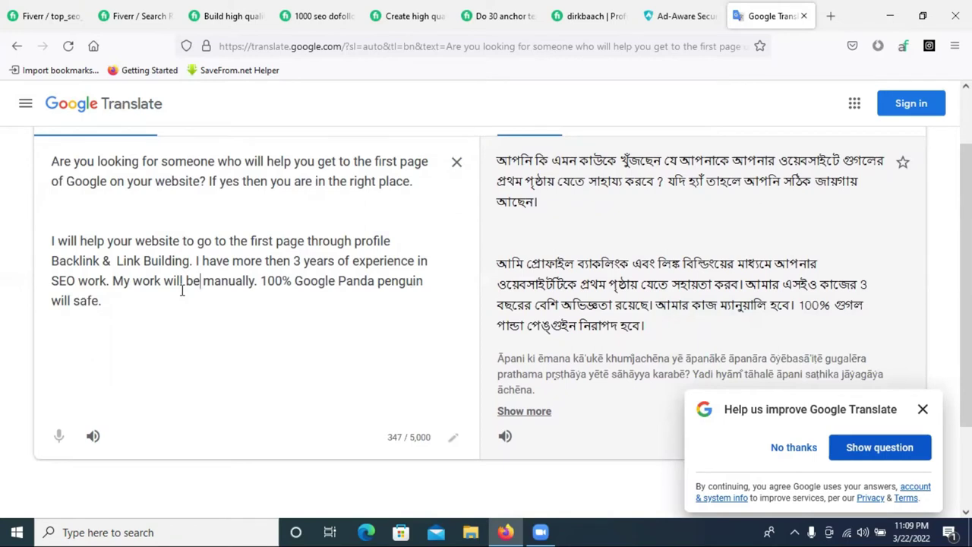
Copy the corrected text from Google Translate and replace the Fiverr gig description with it
drag(122, 315, 28, 153)
key(ctrl+c)
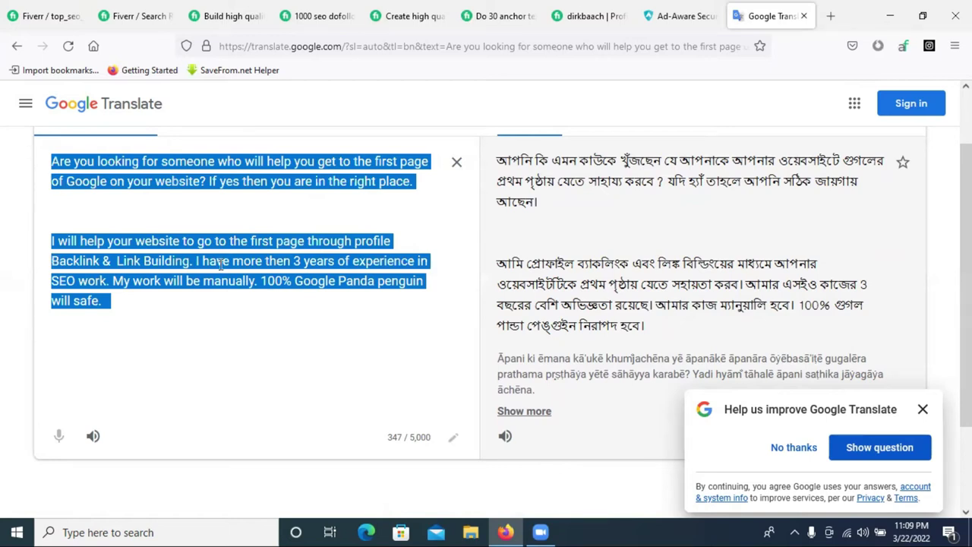
click(43, 11)
key(ctrl+v)
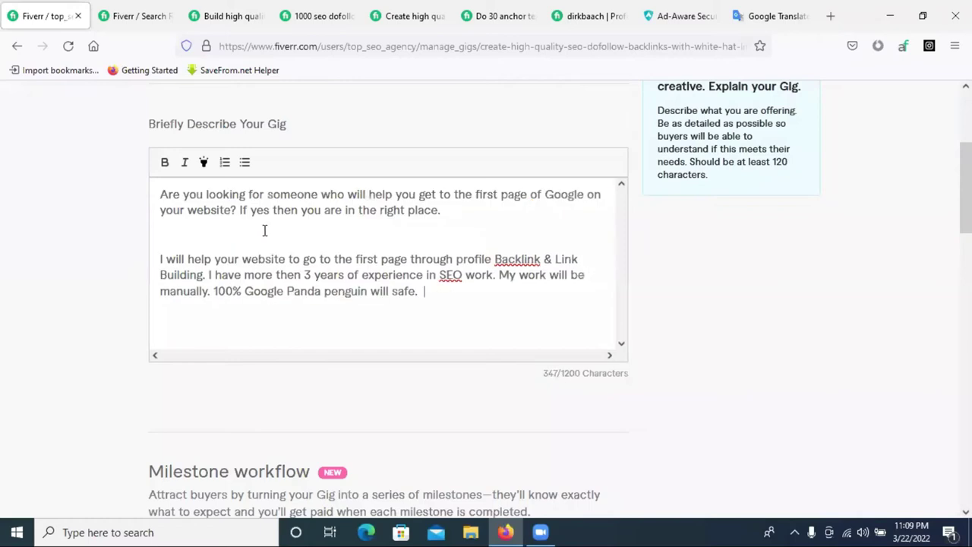
Remove the extra blank line between the two paragraphs and insert two blank lines above the opening question
click(269, 241)
key(BackSpace)
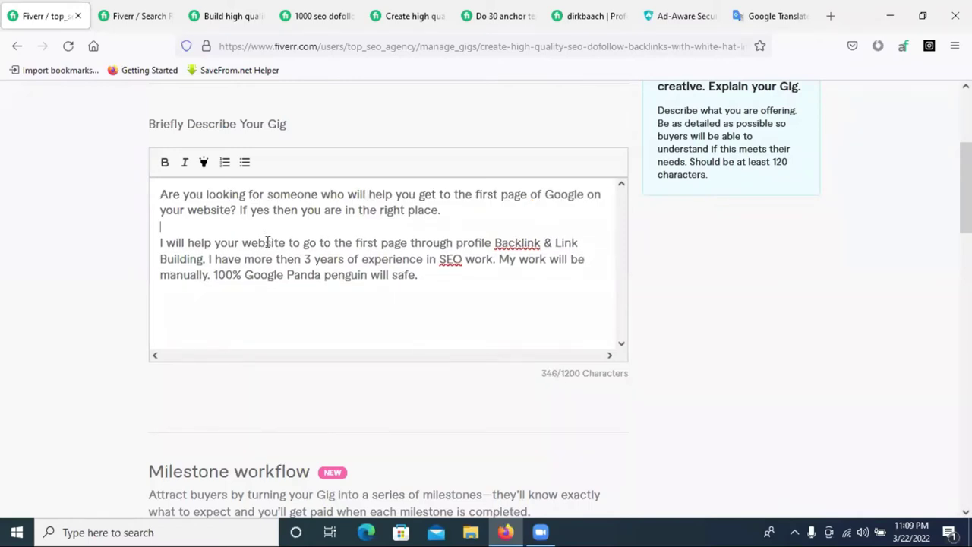
click(161, 196)
key(Return)
key(Return)
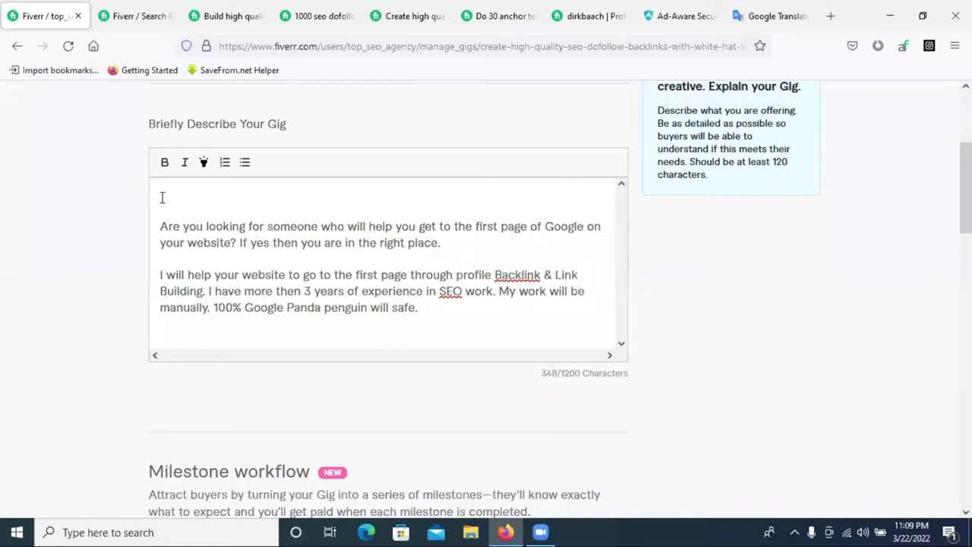
Check the spelling suggestions for "Backlink" without changing it, and add a new line after the description's last paragraph
scroll(205, 216, down, 2)
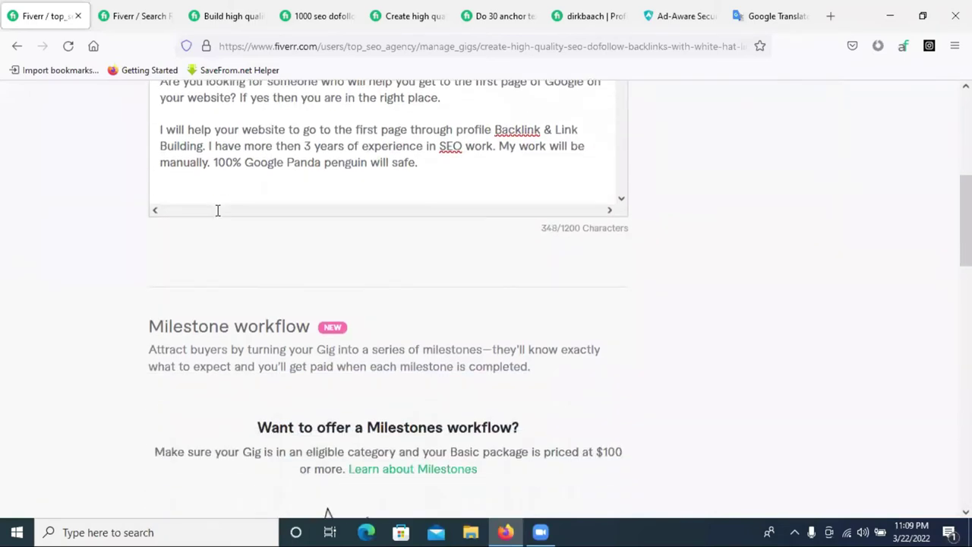
scroll(445, 148, up, 1)
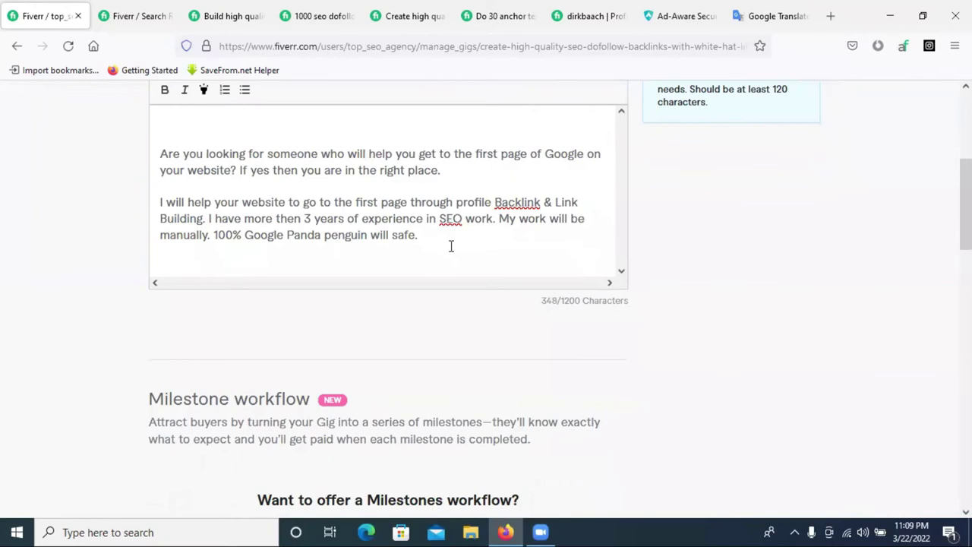
right_click(503, 203)
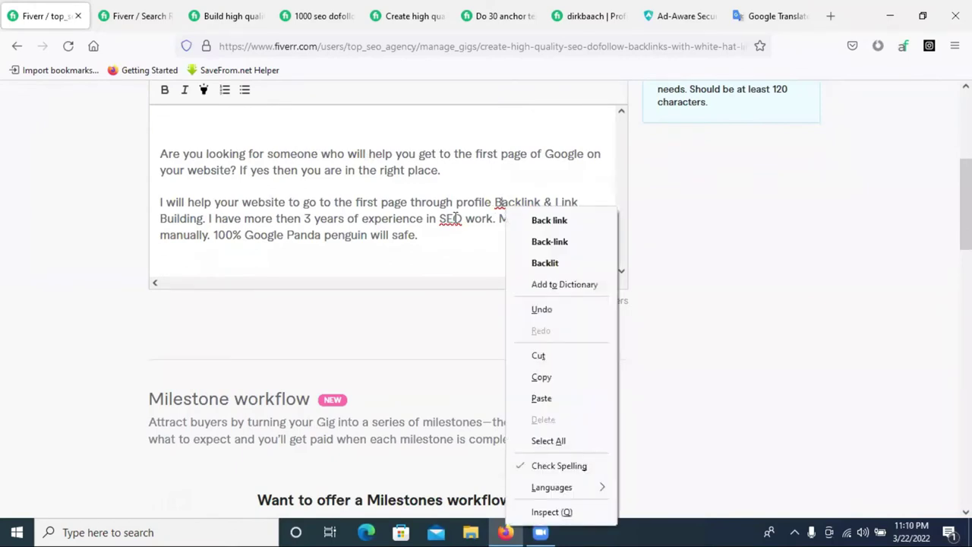
click(431, 239)
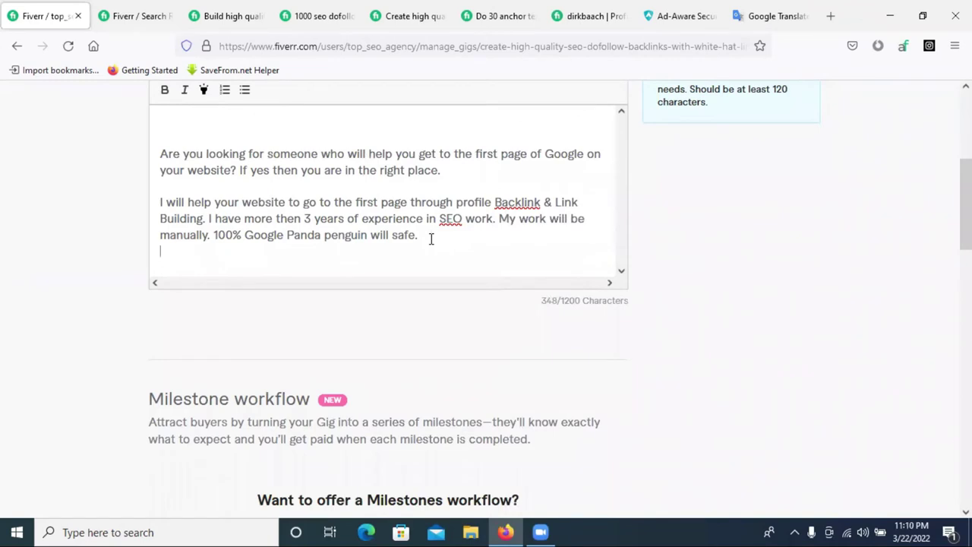
key(Return)
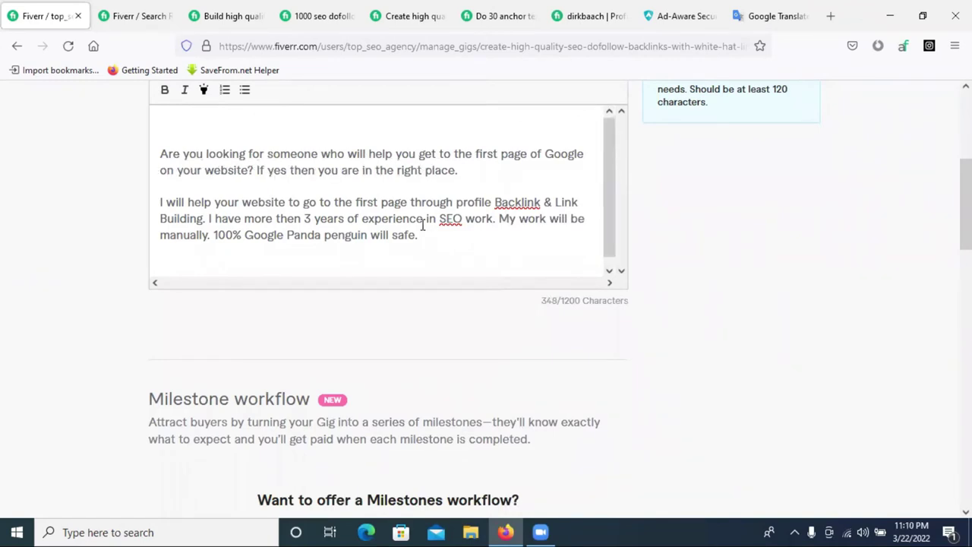
scroll(228, 221, down, 1)
click(162, 249)
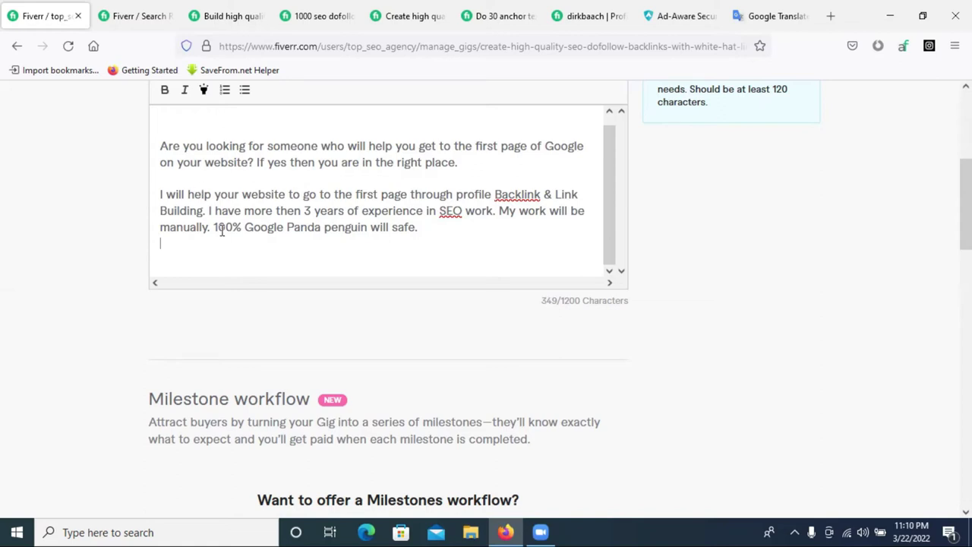
Look over the "seo dofollow backlinks" search results and the description of the competing "Build high quality" gig for reference
click(154, 14)
scroll(328, 202, down, 3)
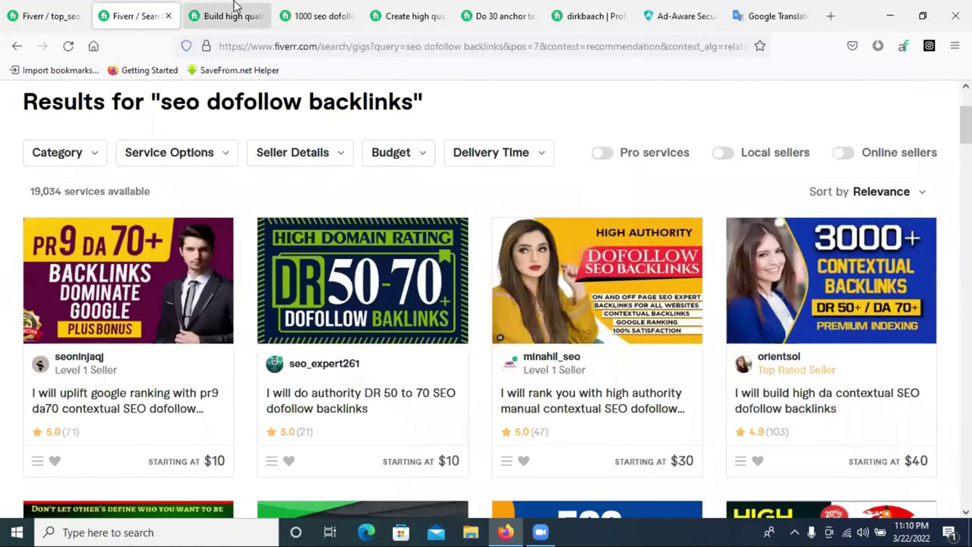
click(241, 13)
scroll(287, 232, down, 5)
scroll(287, 232, down, 5)
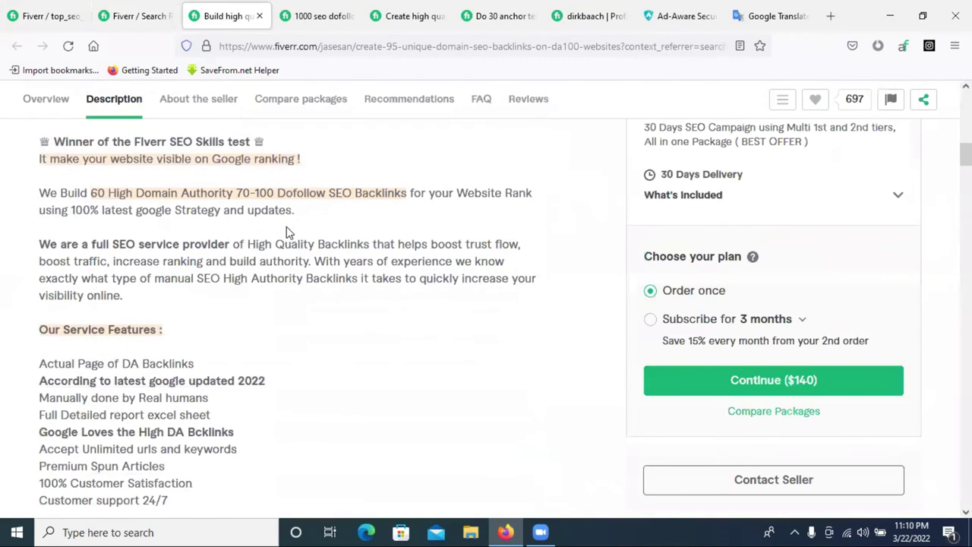
Look through the open competitor pages and examine the description of the "Do 30 Anchor text SEO Dofollow Backlinks" gig
click(388, 13)
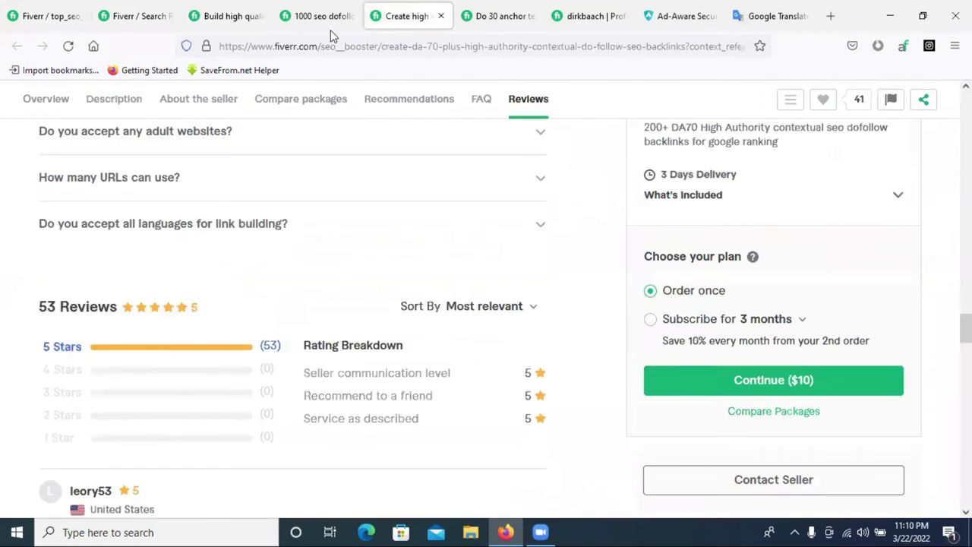
click(332, 7)
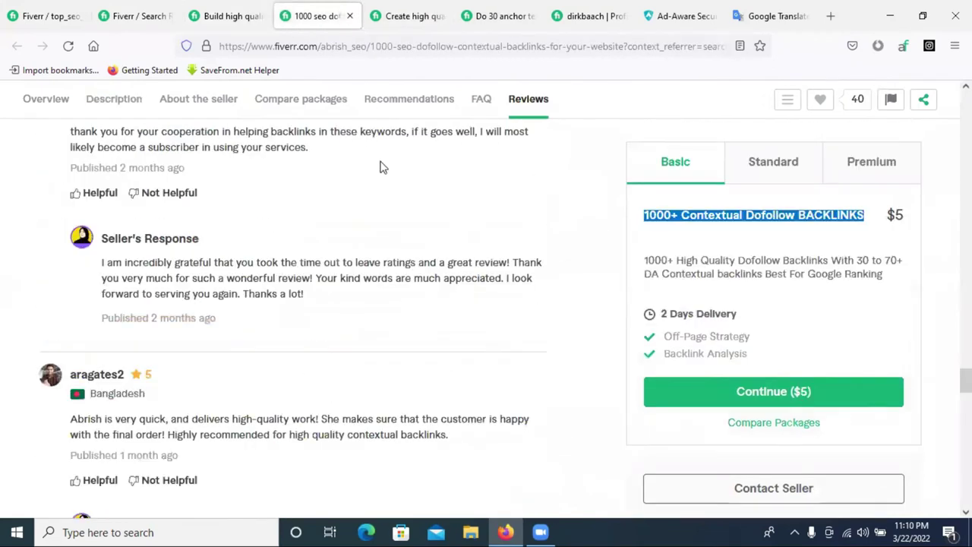
click(580, 9)
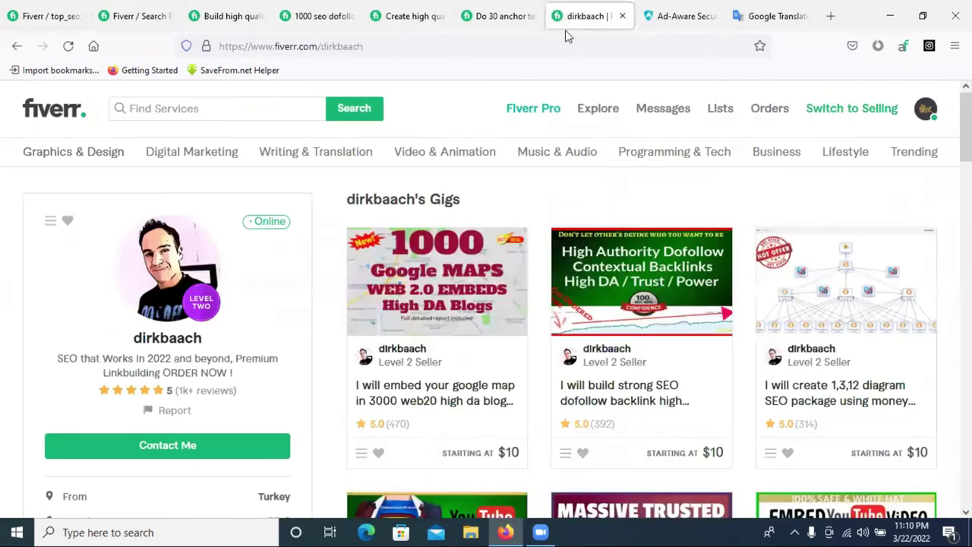
click(494, 13)
scroll(424, 209, down, 5)
scroll(424, 210, down, 1)
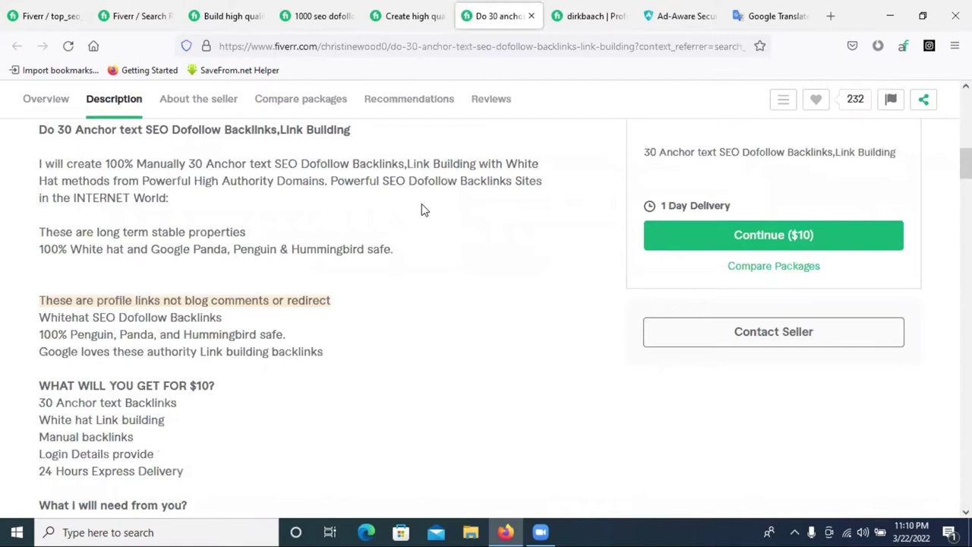
scroll(180, 256, down, 5)
scroll(180, 258, up, 4)
scroll(151, 329, up, 2)
Examine the descriptions of the competing "Create high quality" and "1000 seo dofollow" gigs, including how they list their service features
click(429, 15)
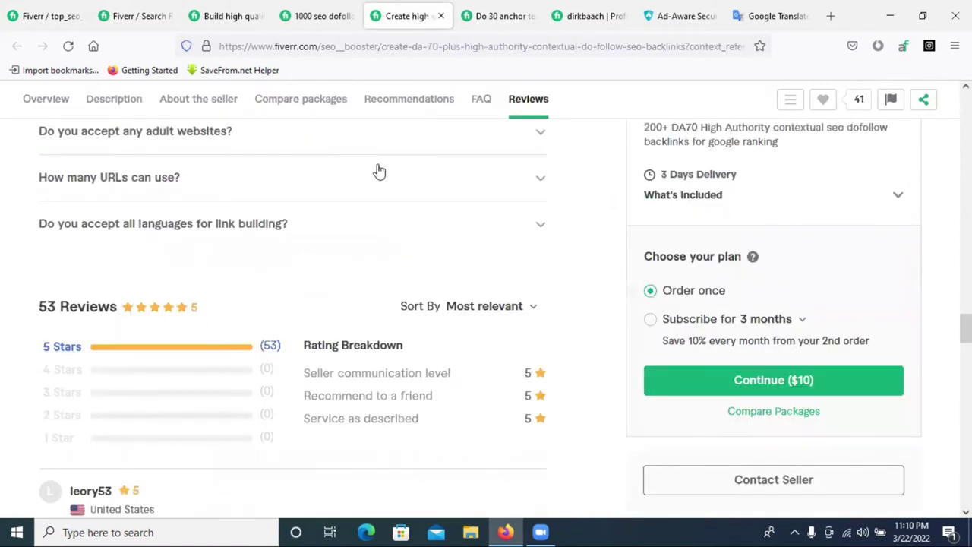
scroll(380, 172, up, 15)
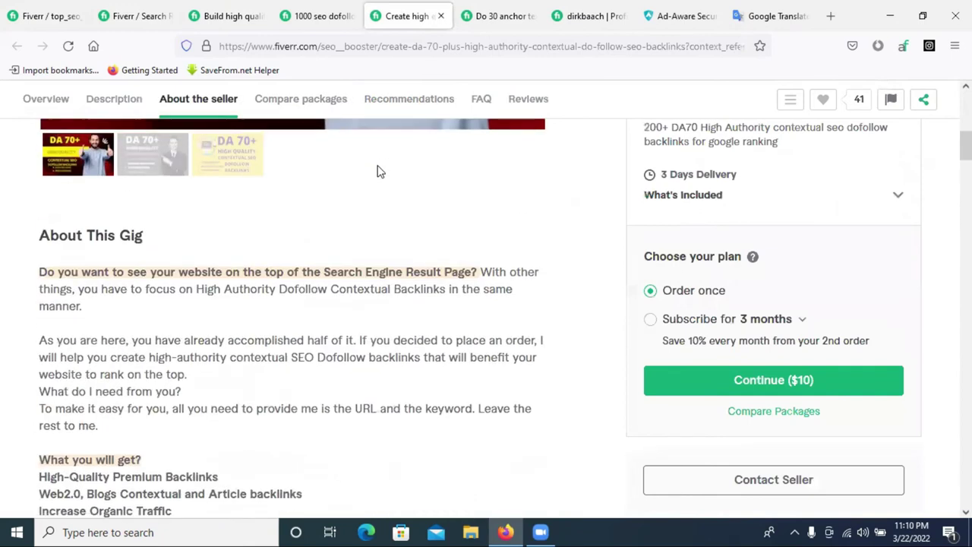
scroll(375, 172, down, 1)
click(336, 15)
scroll(427, 213, up, 15)
scroll(427, 214, up, 15)
scroll(426, 215, down, 2)
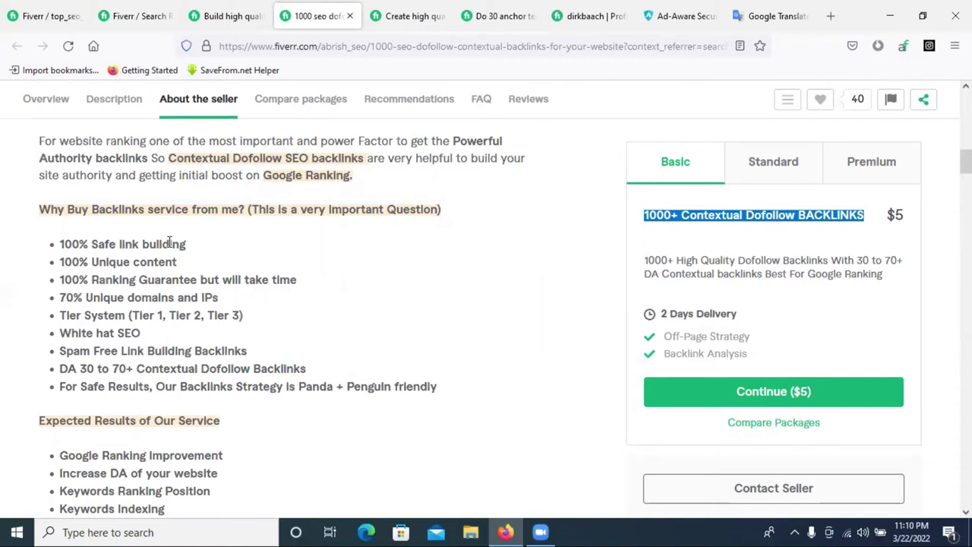
Add the heading "What this offer Includes:" on the empty line at the end of the gig description
click(47, 16)
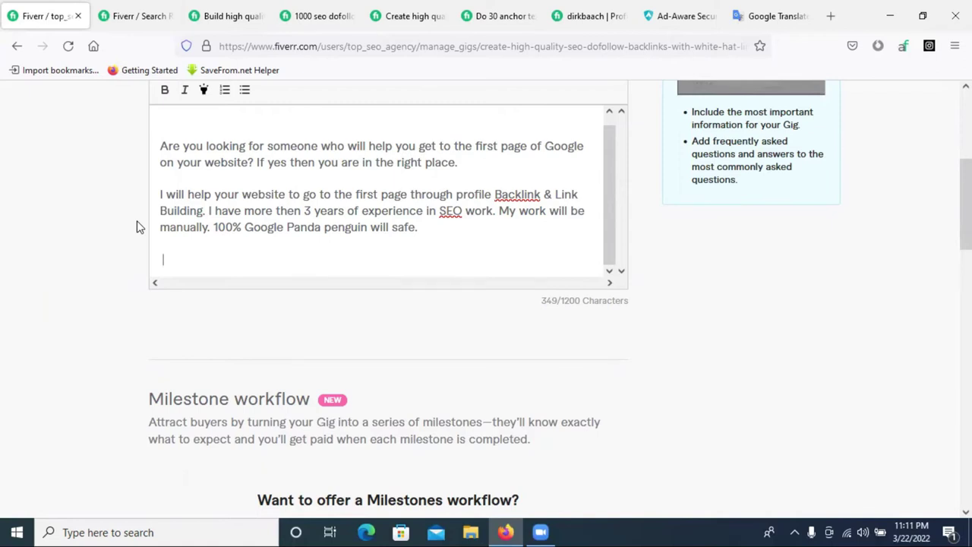
text(Whay)
text(t )
text(this )
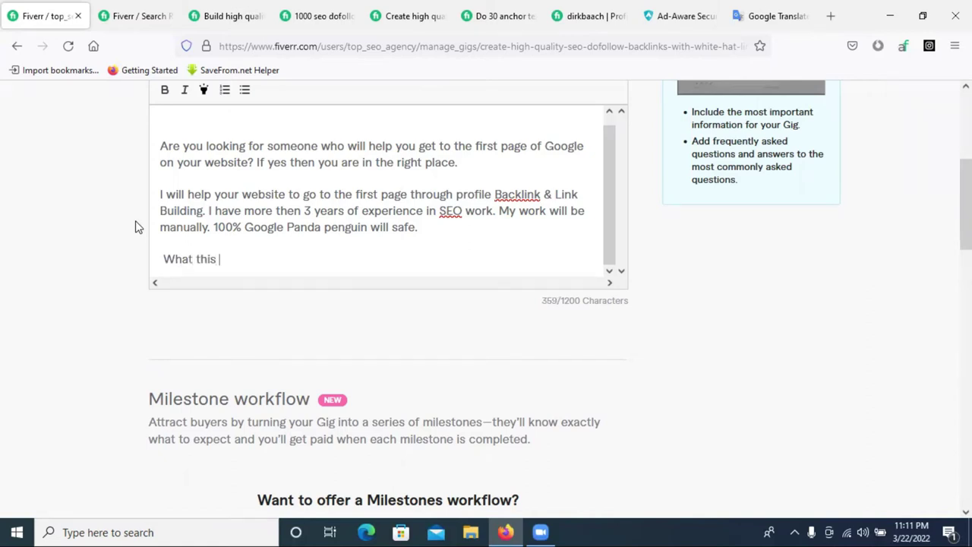
text(offer Includes)
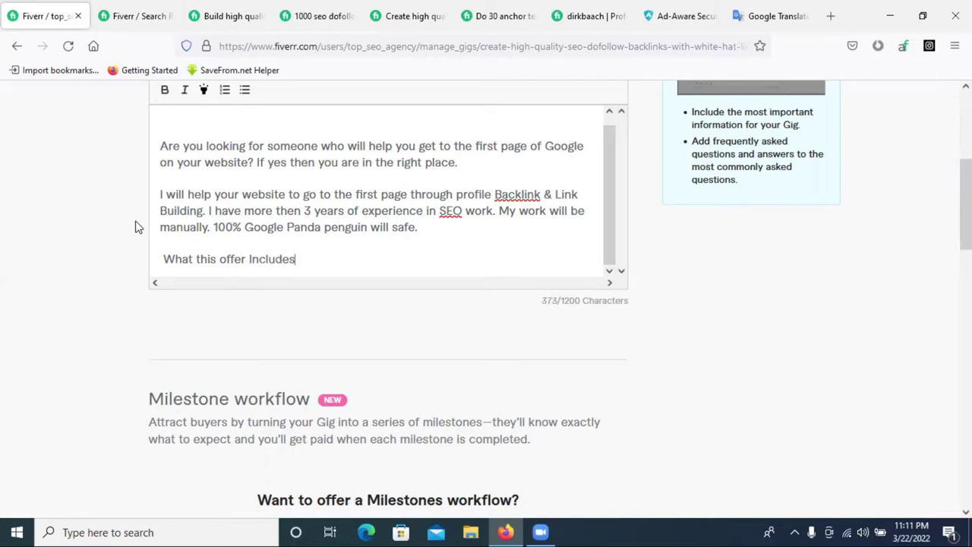
text(:)
Copy the "What this offer Includes:" heading into Google Translate and check its wording and Bengali translation
double_click(273, 260)
triple_click(274, 261)
key(ctrl+c)
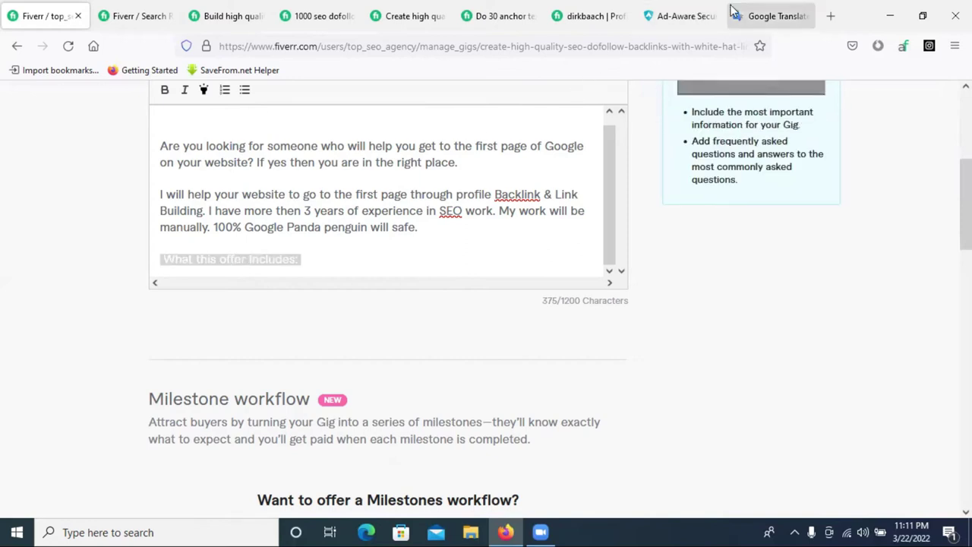
click(768, 16)
click(457, 162)
click(246, 192)
click(243, 228)
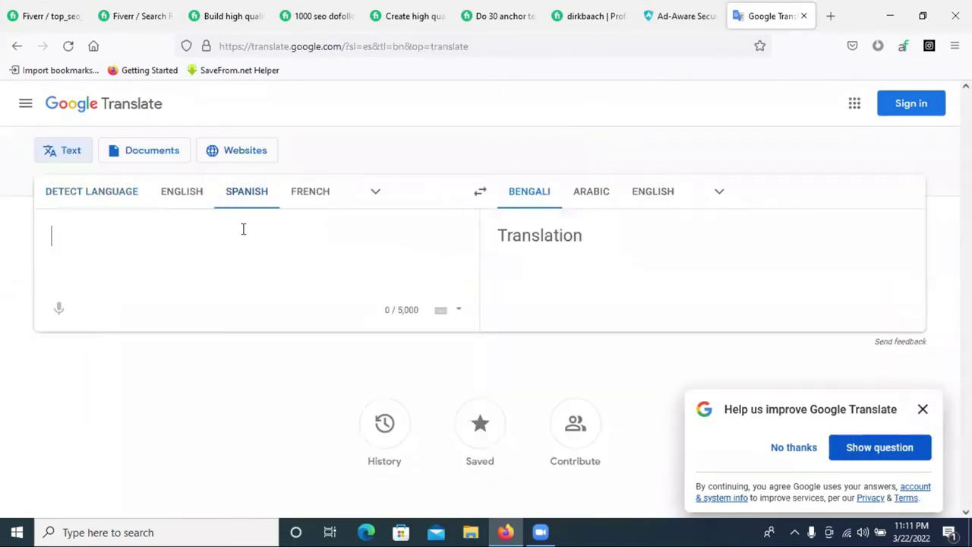
key(ctrl+v)
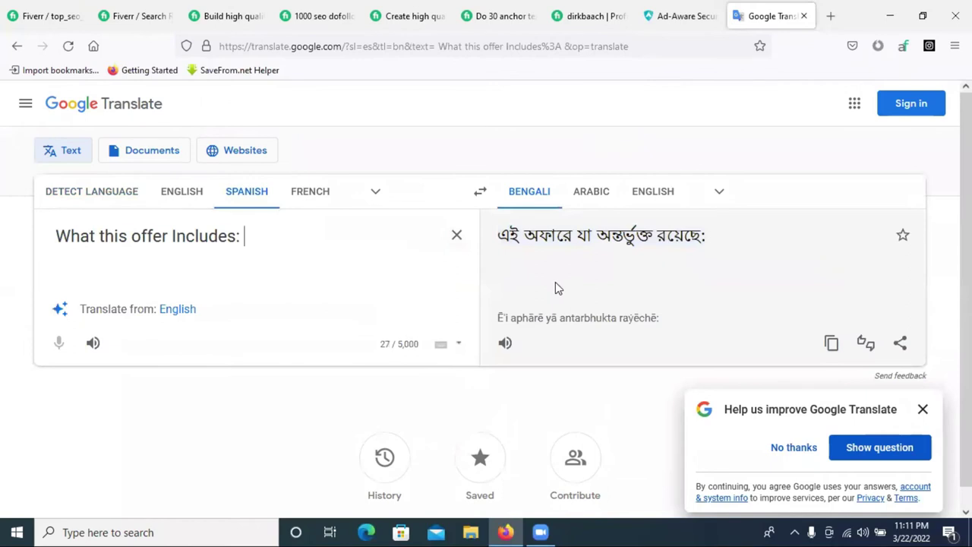
Back in the gig description, make the "What this offer Includes:" heading bold and highlighted
click(31, 18)
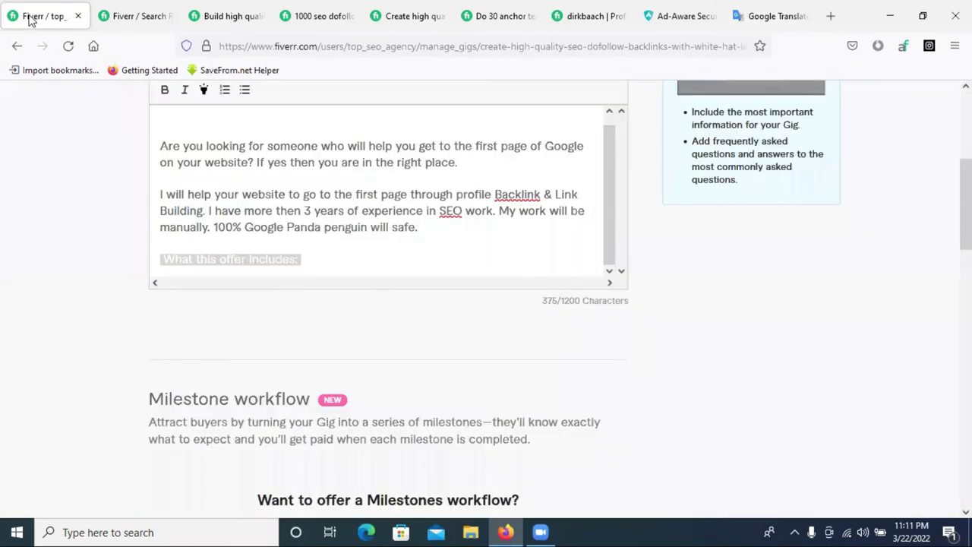
click(342, 259)
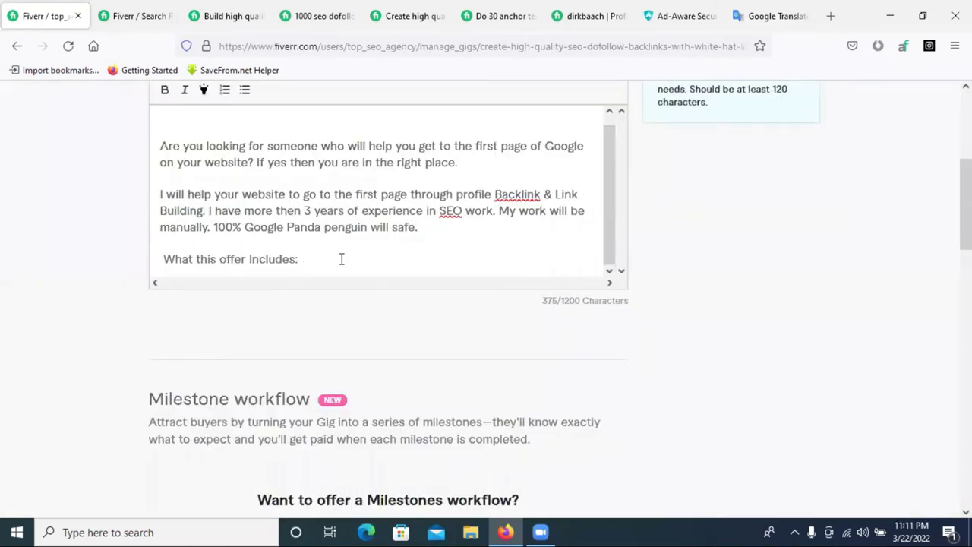
drag(329, 259, 149, 259)
click(162, 92)
click(344, 260)
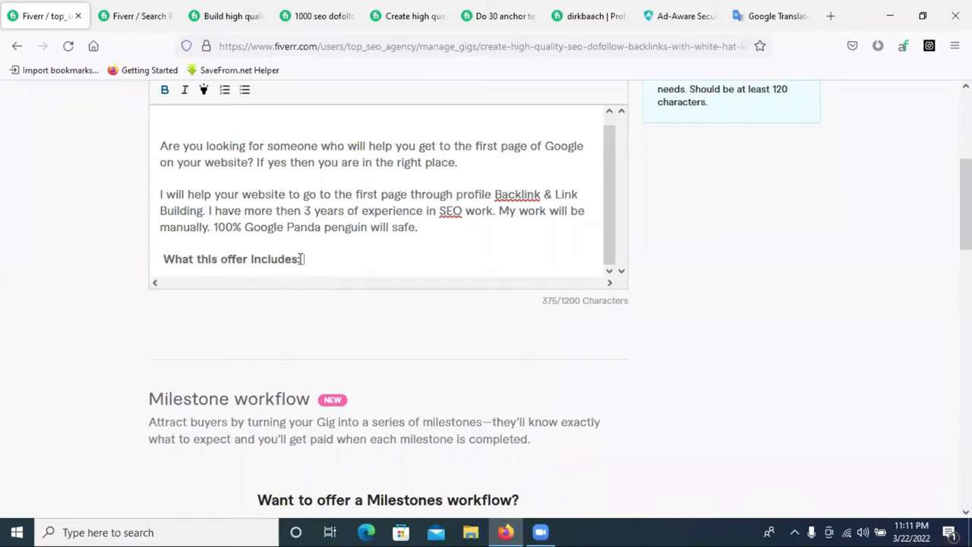
drag(302, 259, 154, 251)
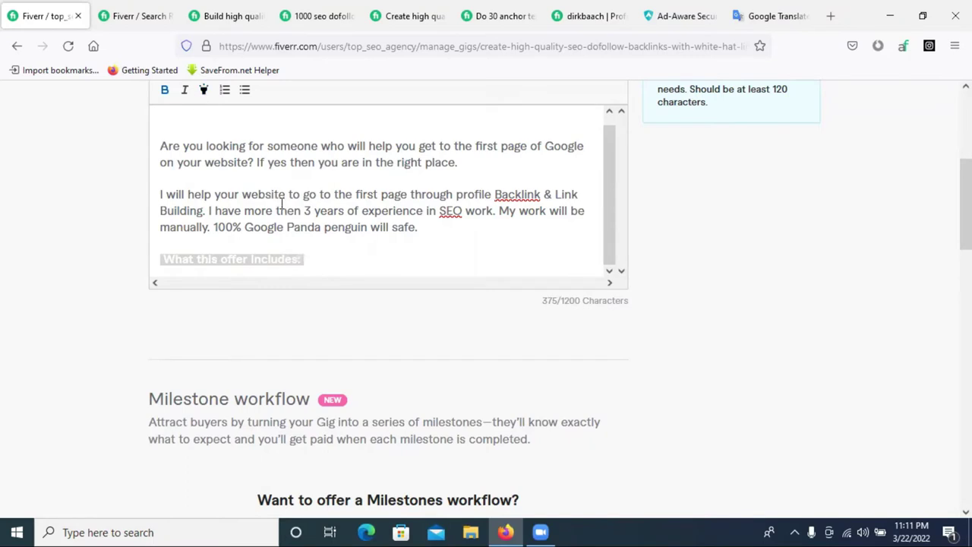
click(327, 260)
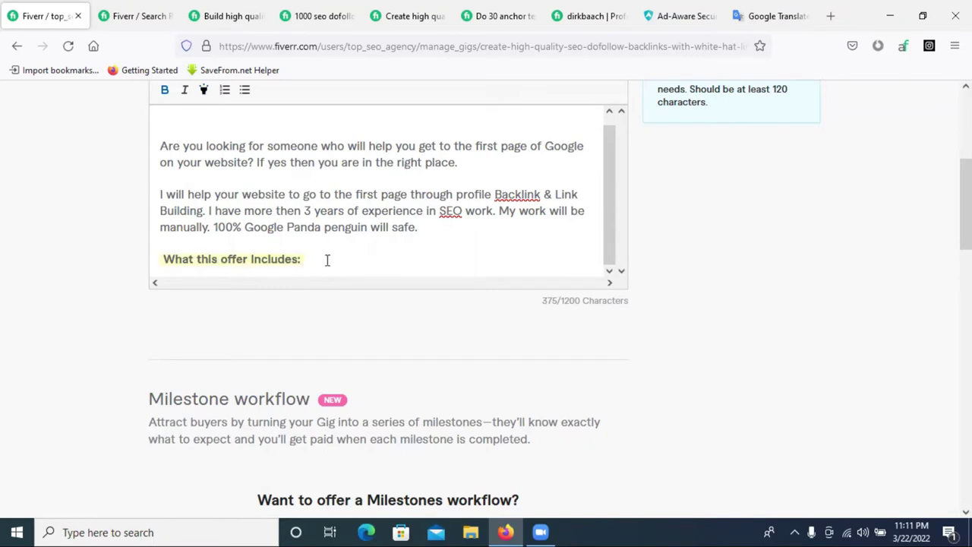
Start a bulleted list on a new line below the "What this offer Includes:" heading
click(244, 97)
click(244, 93)
key(Return)
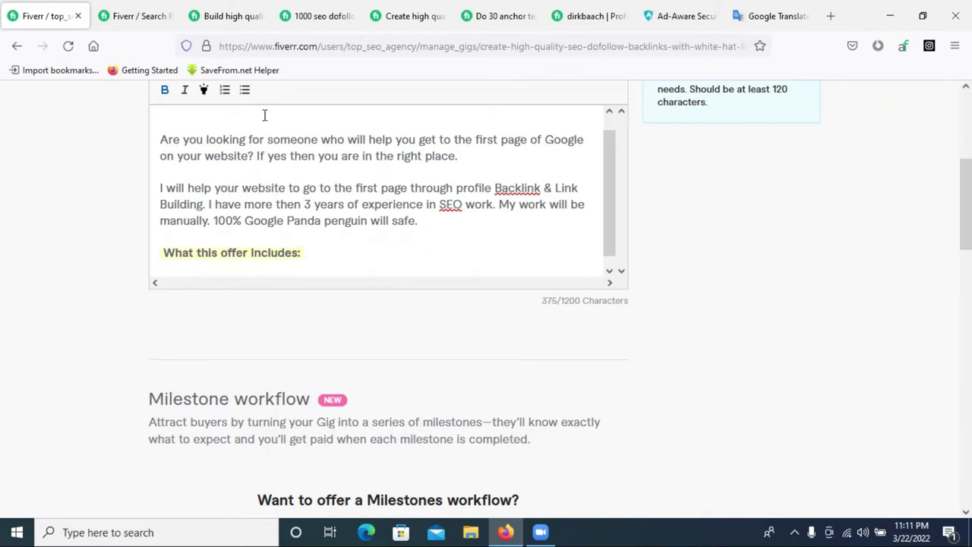
click(245, 91)
scroll(305, 245, up, 1)
scroll(341, 246, up, 2)
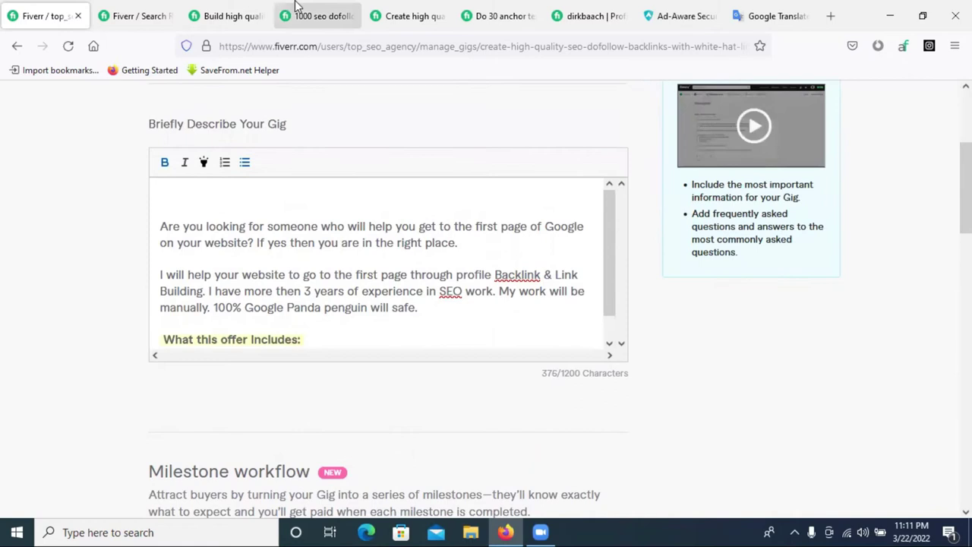
Compare the feature lists in the "1000 seo dofollow", "Create high quality" and "Do 30 Anchor text" gig descriptions
click(297, 7)
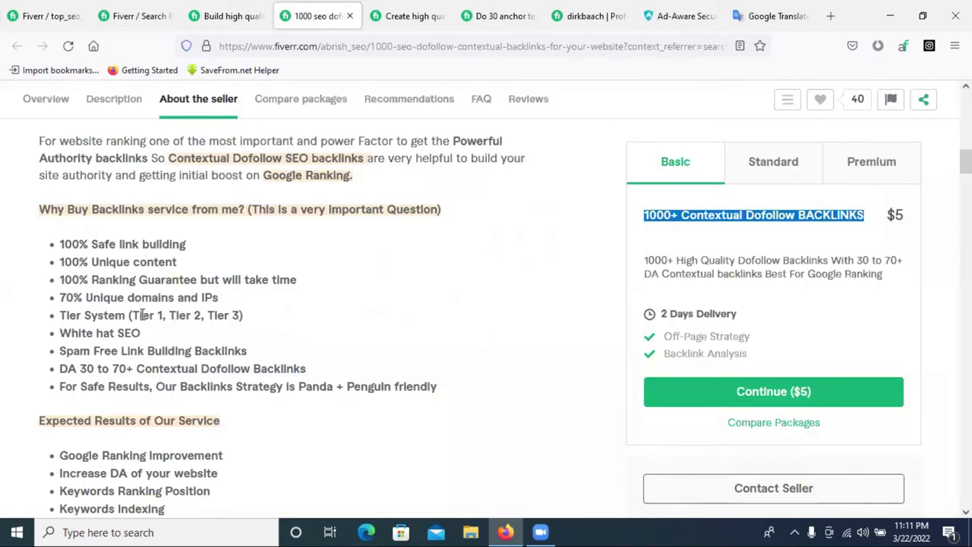
click(406, 15)
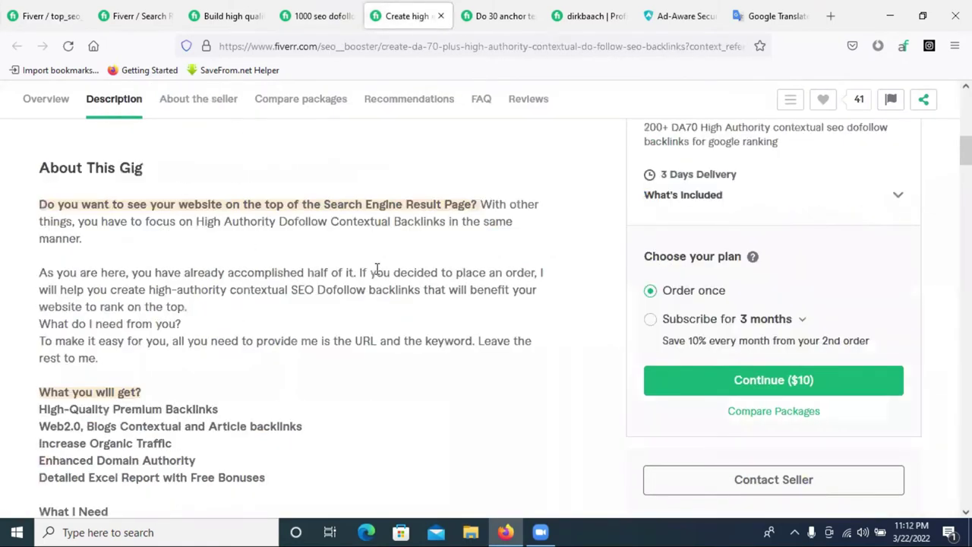
scroll(251, 387, down, 2)
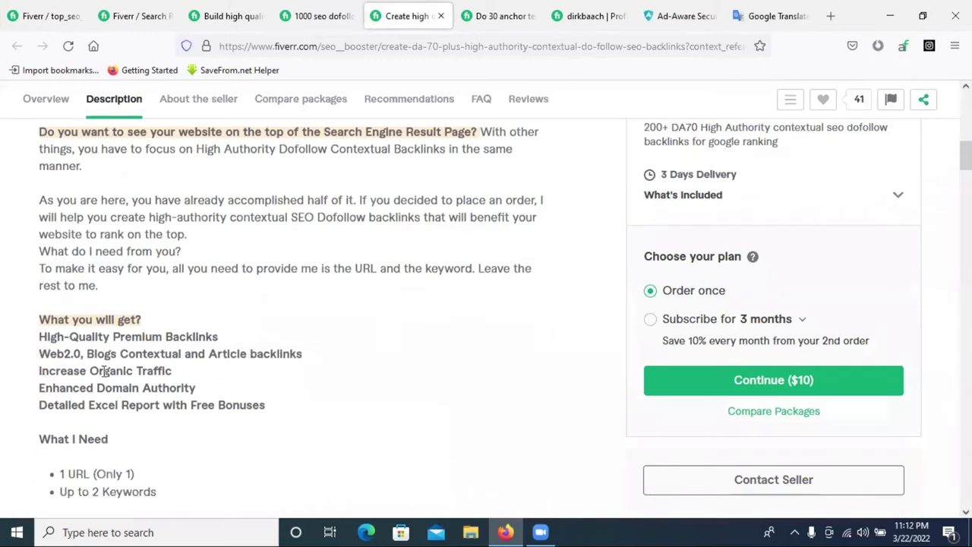
click(497, 16)
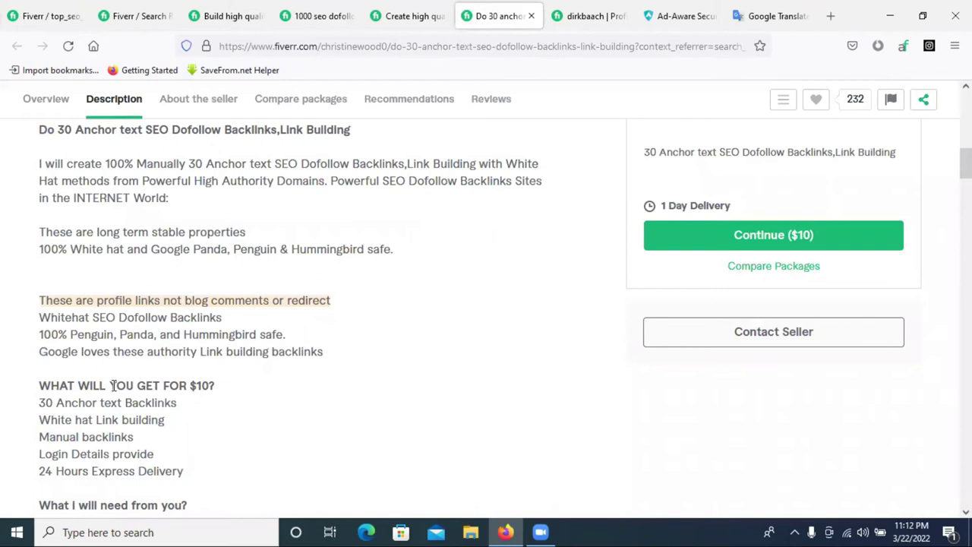
scroll(113, 385, down, 2)
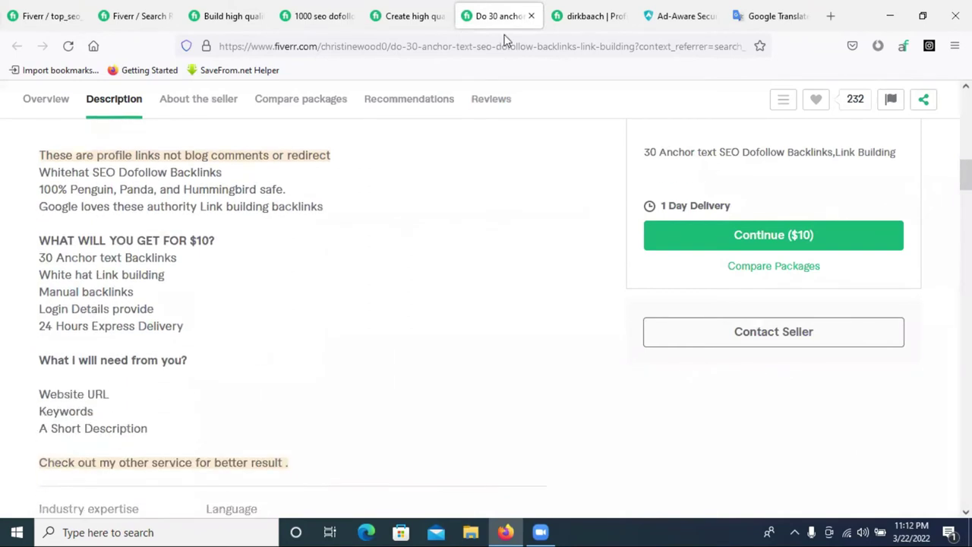
Close the seller profile page and open the "I will do high quality contextual seo dofollow backlinks" search result in a new tab
click(568, 8)
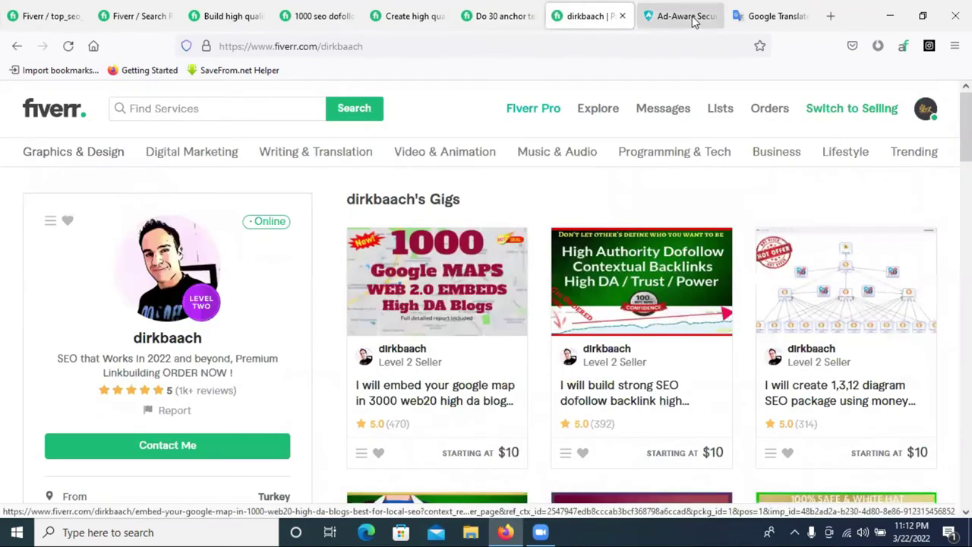
click(621, 15)
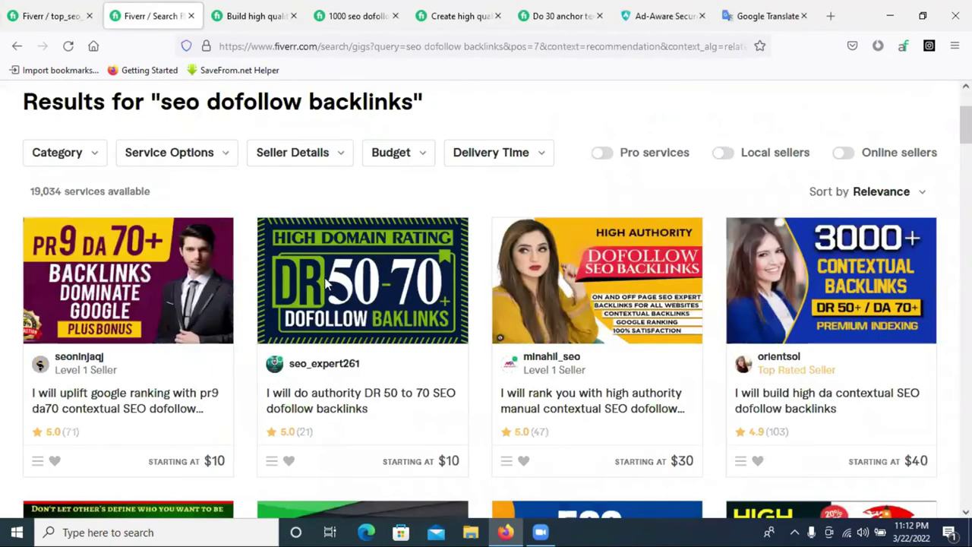
scroll(536, 285, down, 4)
scroll(536, 284, down, 10)
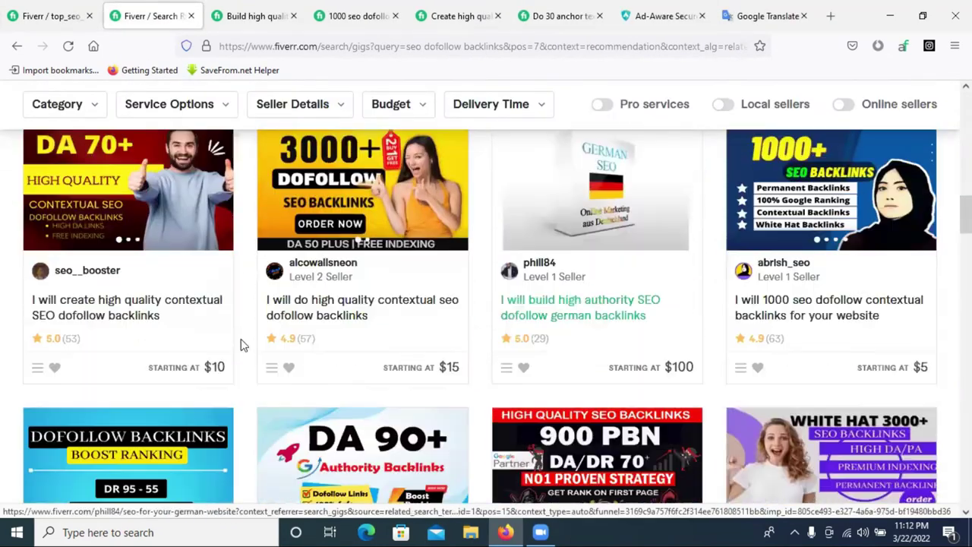
right_click(318, 302)
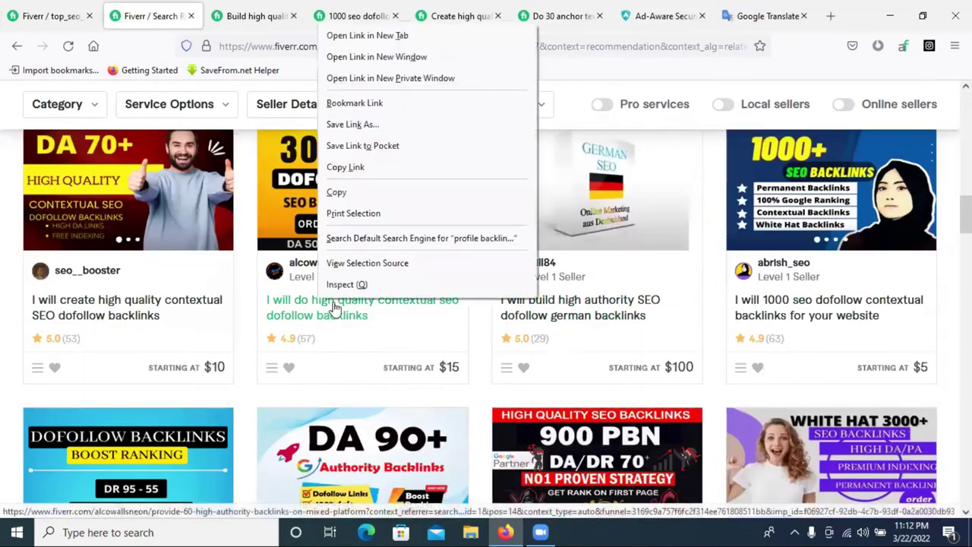
click(401, 35)
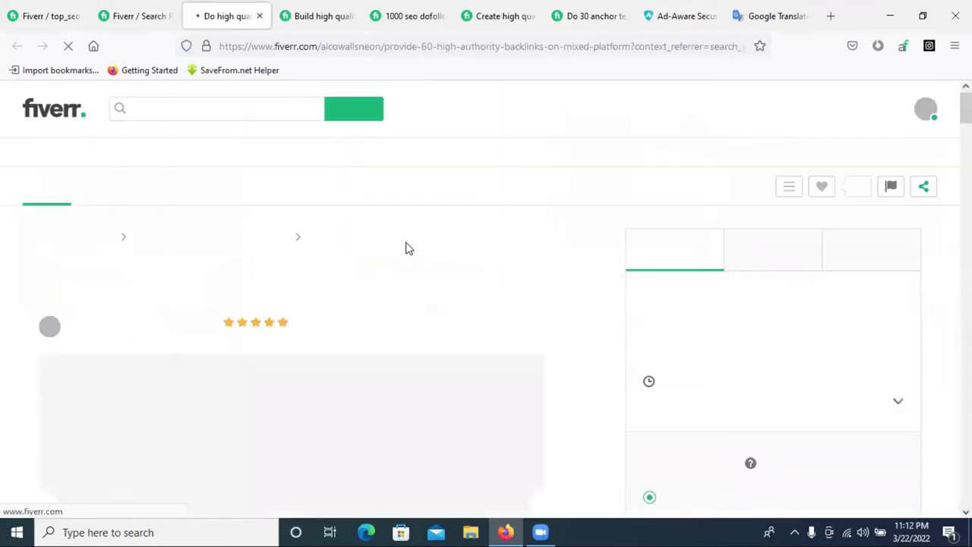
Examine the newly opened gig's overview and description, focusing on its "Custom Structure Service Includes" list
scroll(429, 273, down, 5)
scroll(430, 274, down, 5)
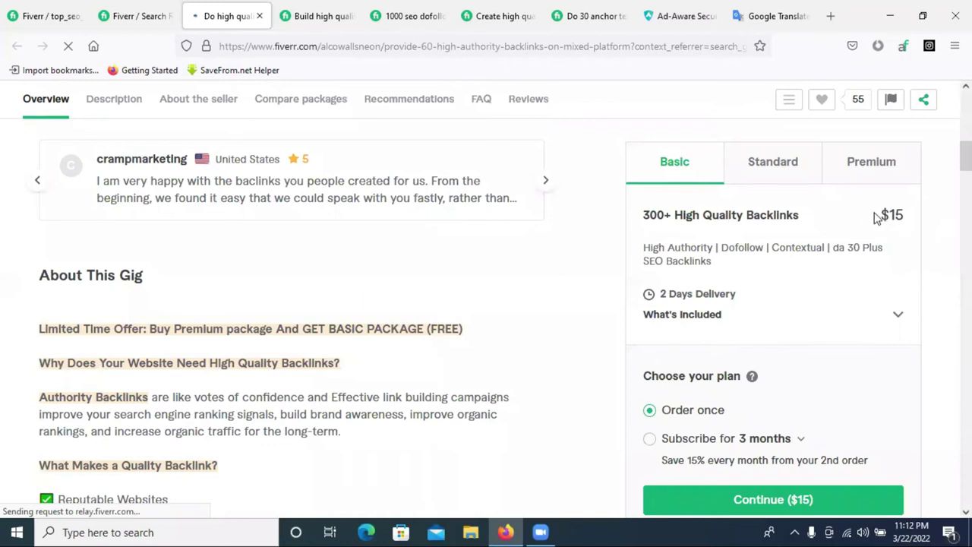
scroll(706, 266, up, 3)
scroll(472, 314, up, 5)
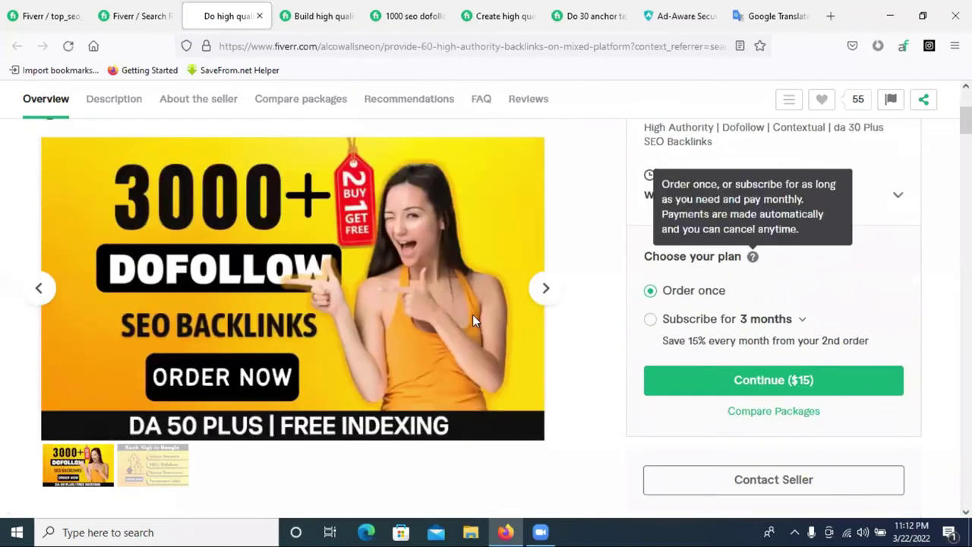
scroll(582, 320, up, 1)
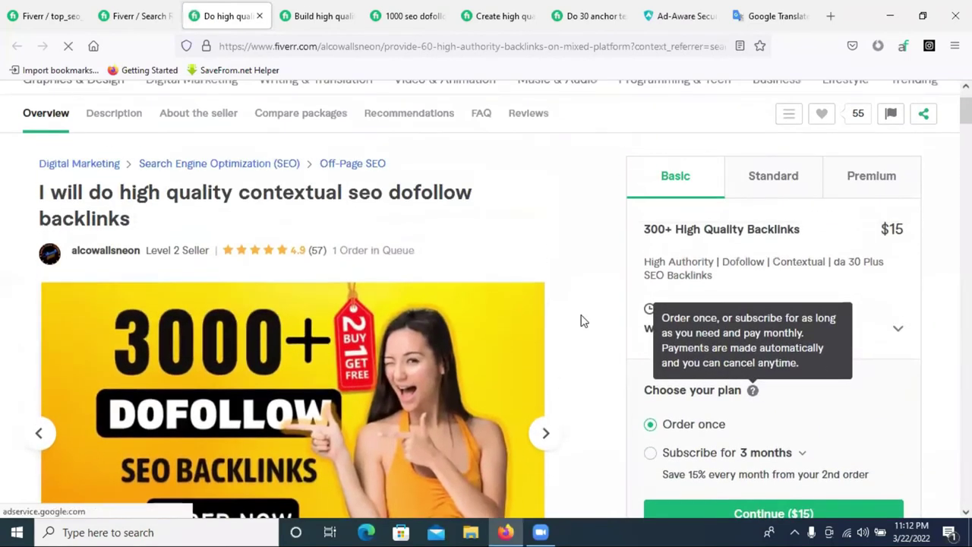
scroll(582, 320, down, 8)
scroll(582, 320, down, 2)
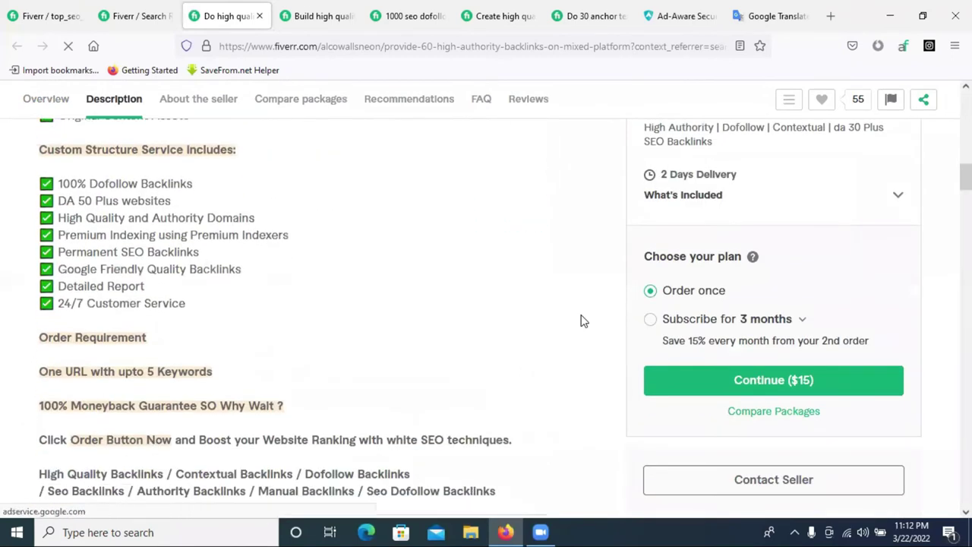
scroll(581, 321, up, 1)
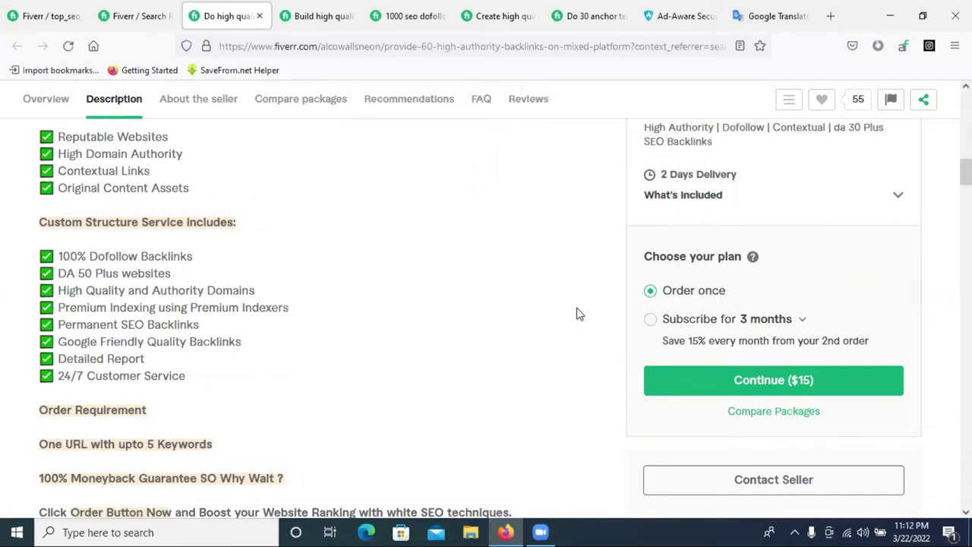
Return to the gig editing page and begin the first bullet with "High Authority" in bold, using the suggested spelling correction
click(58, 10)
click(289, 346)
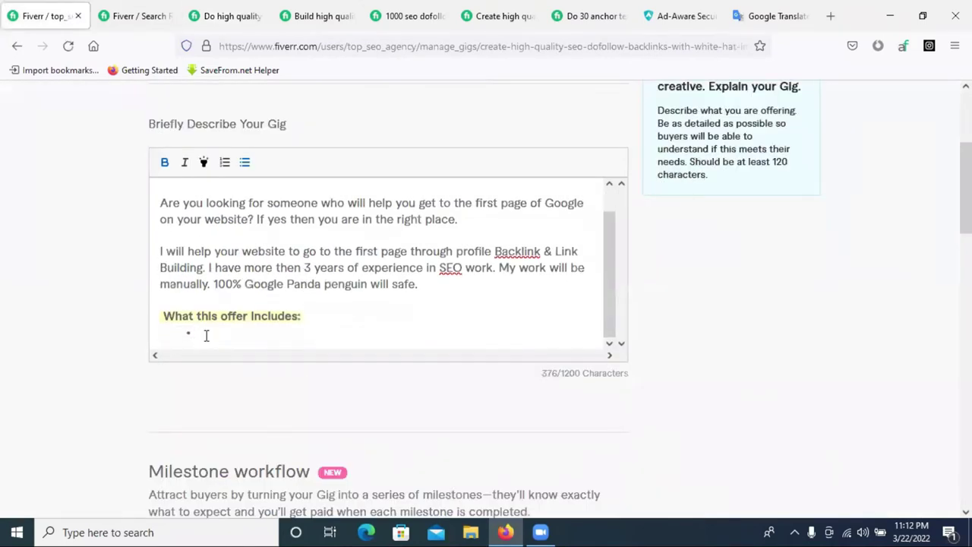
text(Hight)
key(BackSpace)
drag(245, 334, 169, 332)
click(202, 164)
click(237, 338)
text(Autho)
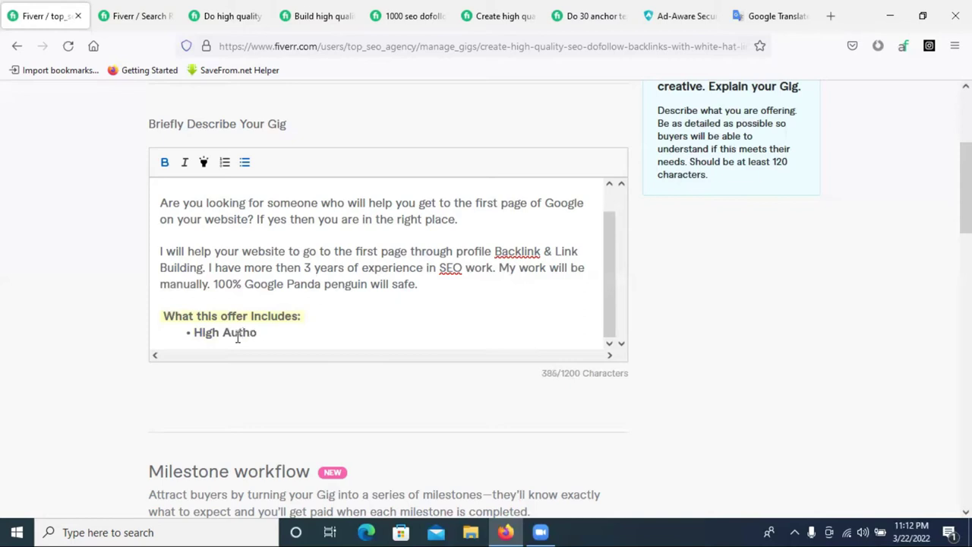
text(rity)
right_click(238, 338)
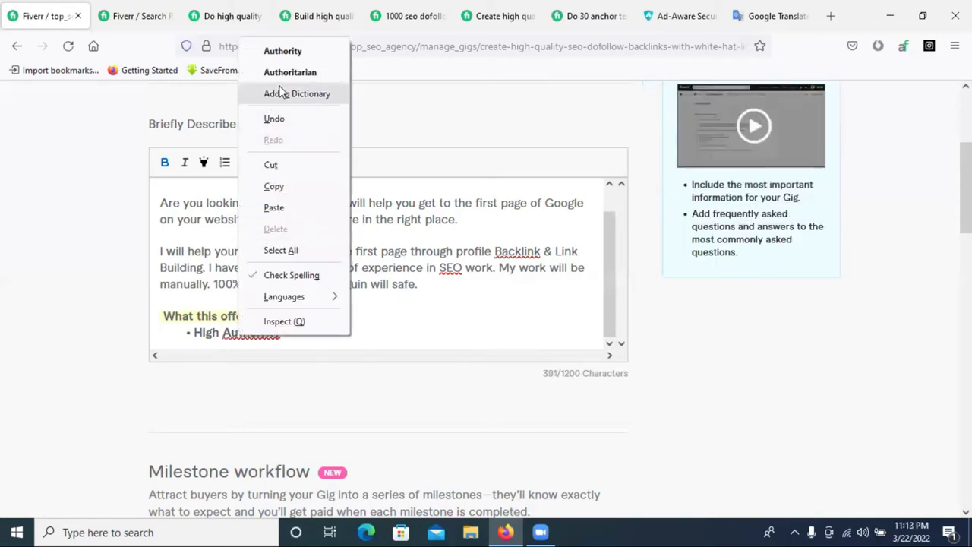
click(298, 50)
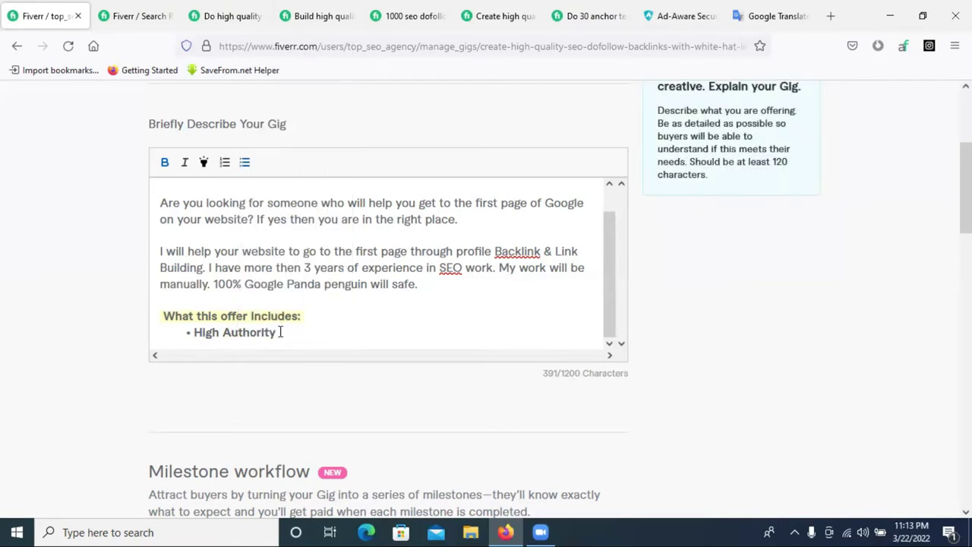
Complete the first bullet with "Dofollow Backlink Creation" after "High Authority"
text(Dofollow )
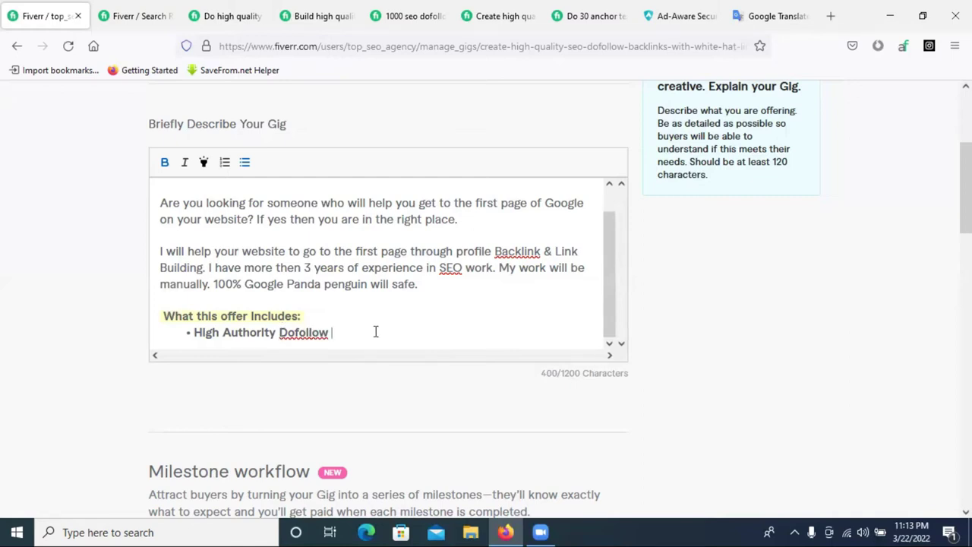
text(Backlink)
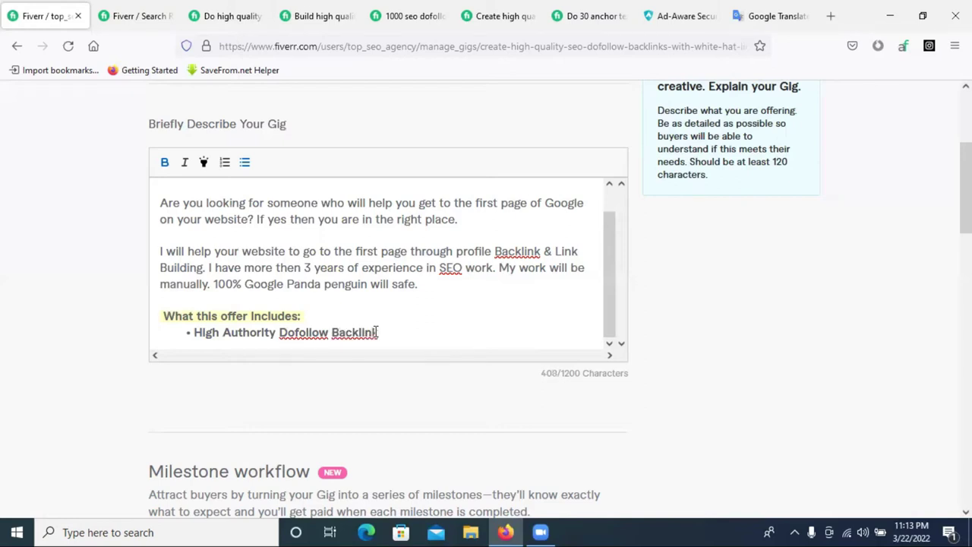
text( Creation)
scroll(306, 291, down, 2)
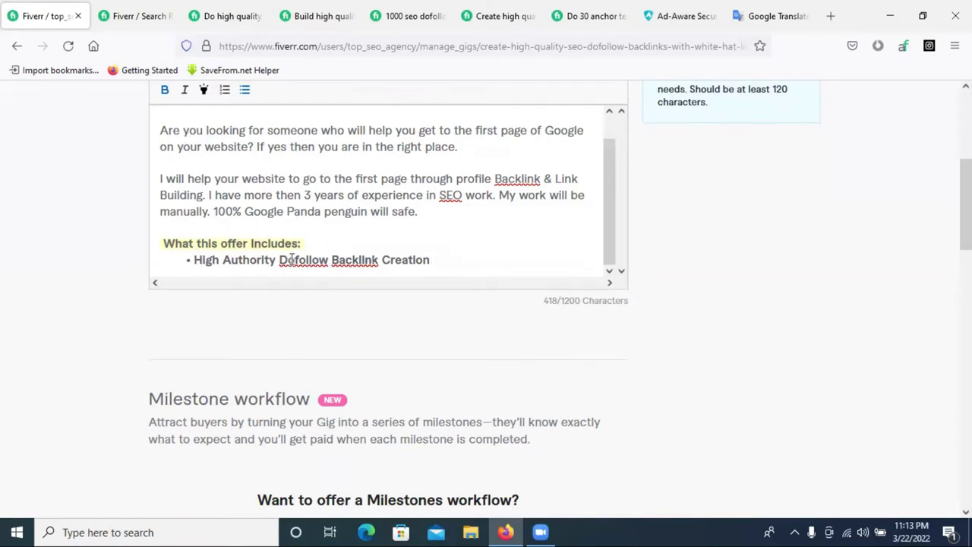
Add a second bullet reading "100% White hat Link Building" and start an empty third bullet below it
key(Return)
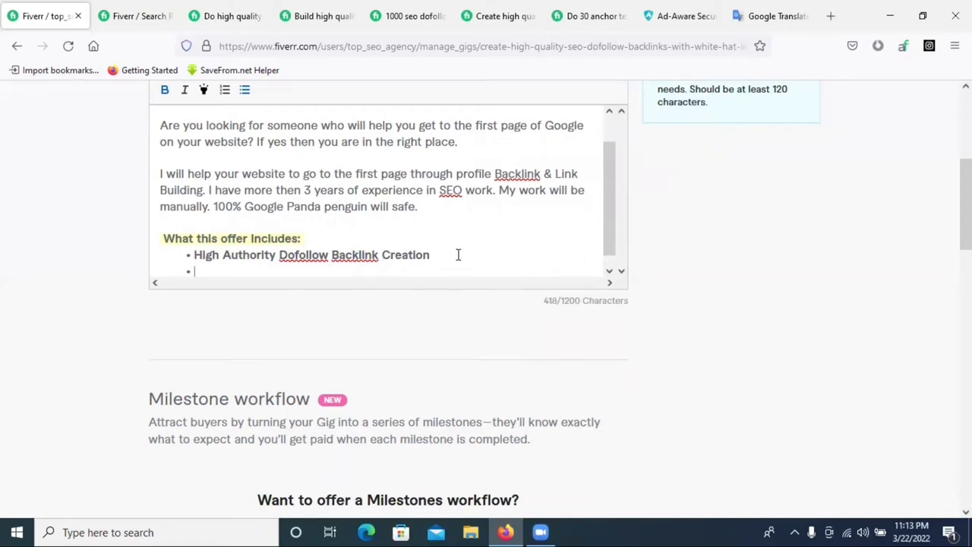
text(100%)
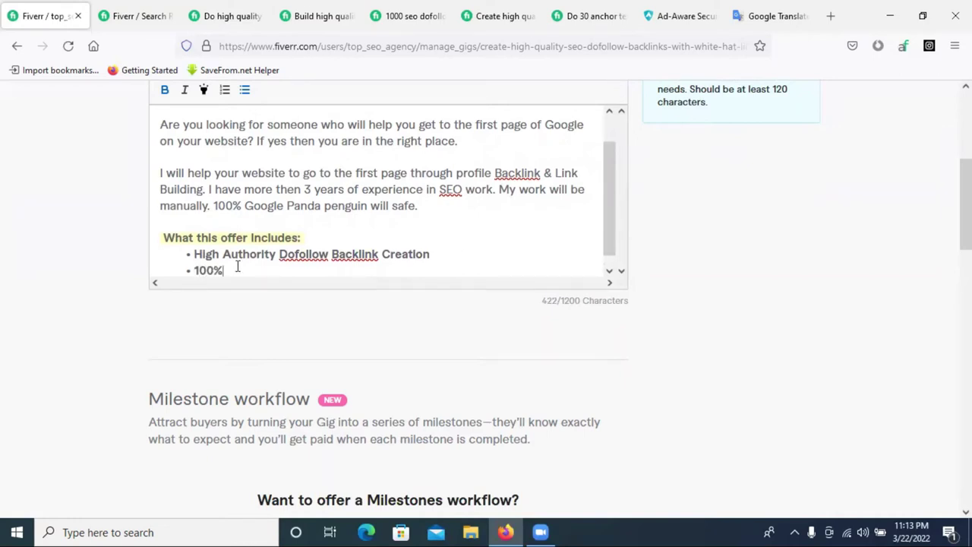
text( white hat Link)
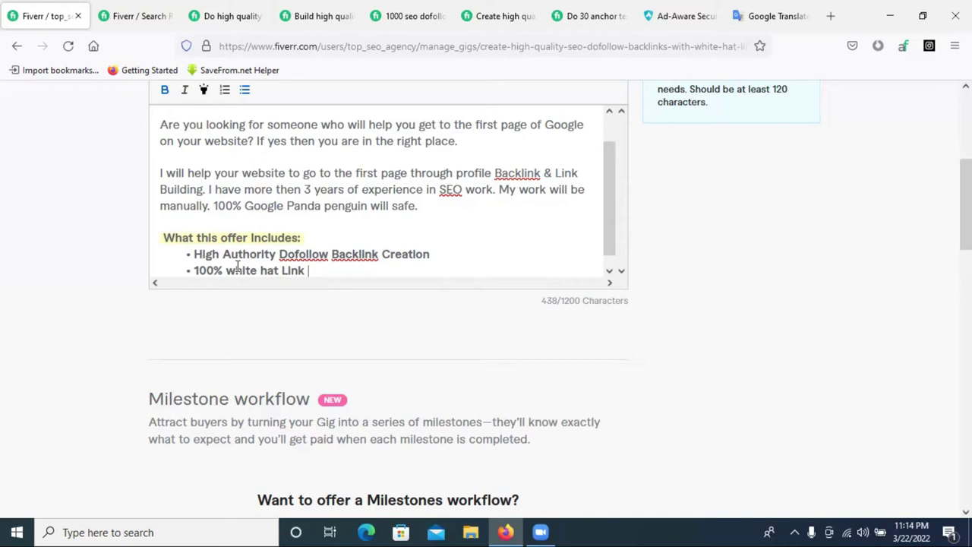
text(Building)
key(Return)
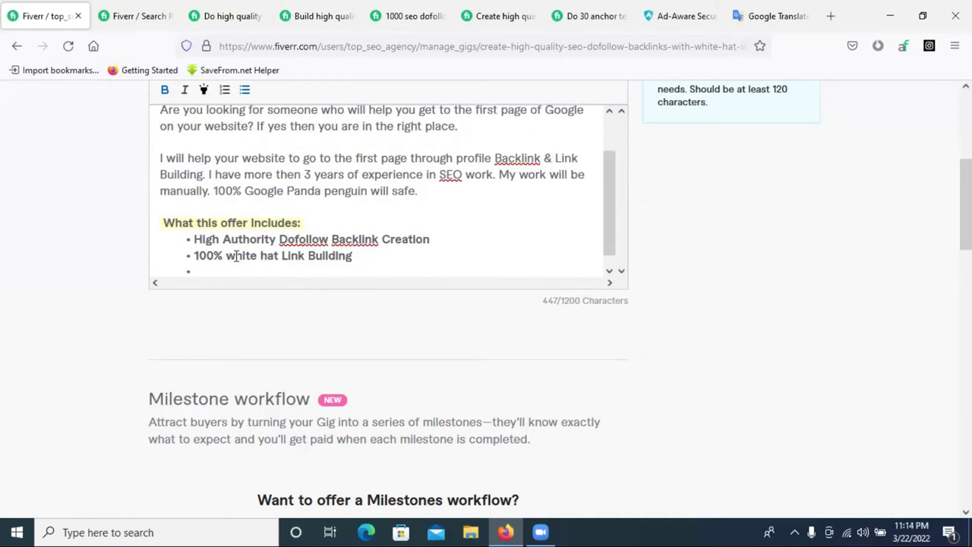
click(231, 256)
key(BackSpace)
text(W)
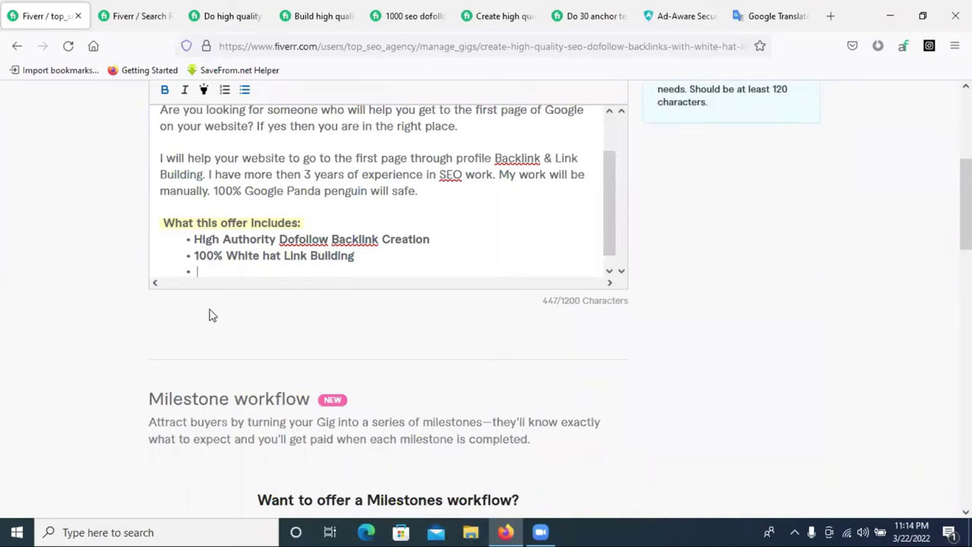
Search the web for "online notpad" and open the onlinenotepad.org/notepad result, keeping it in place of the results page
click(323, 11)
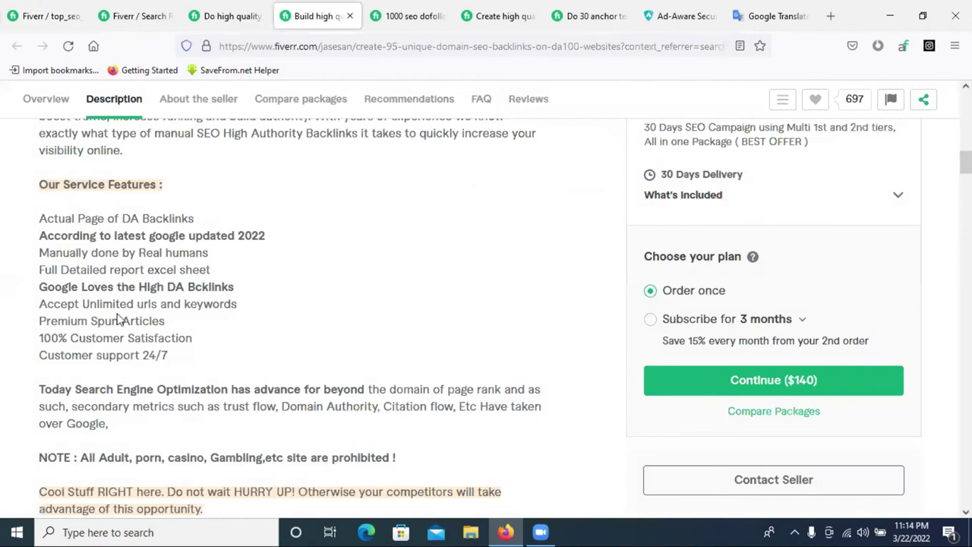
click(830, 15)
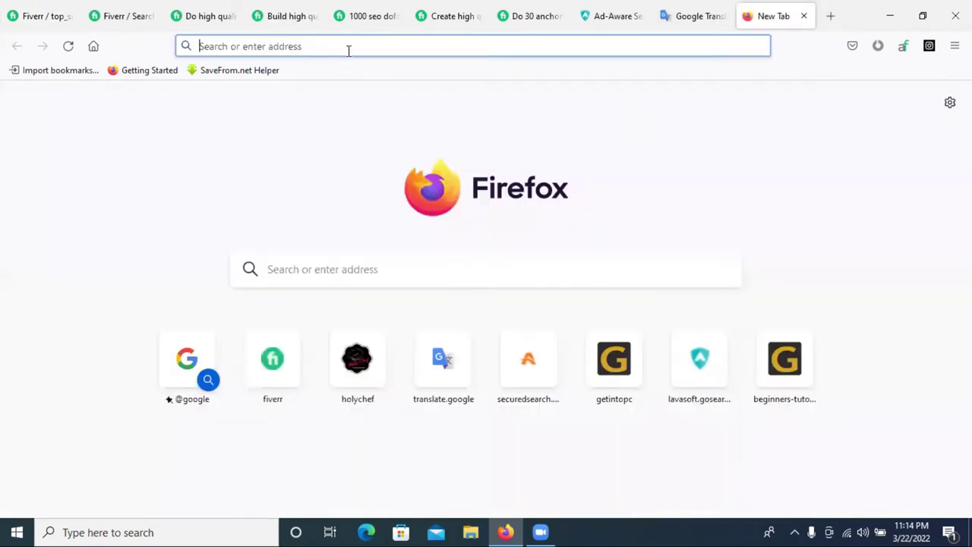
click(348, 46)
text(on)
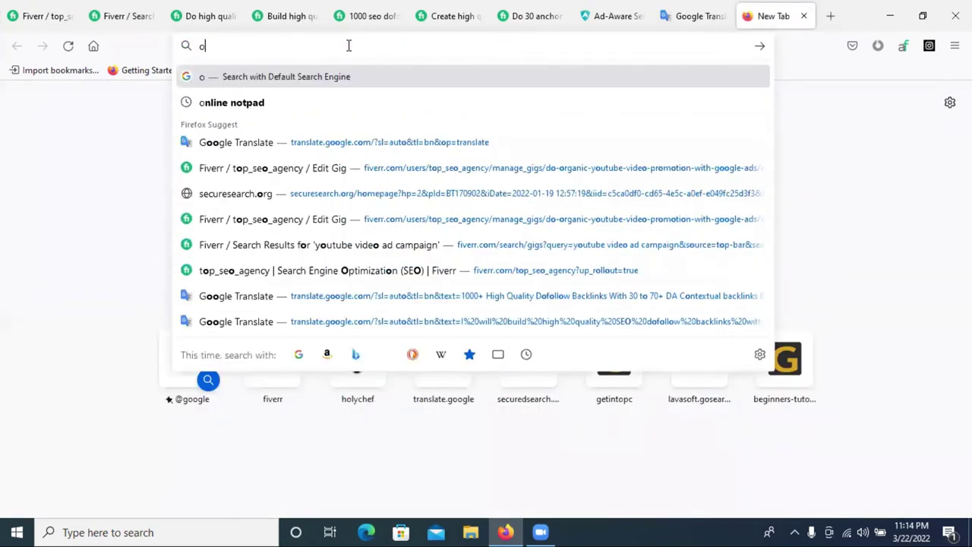
click(265, 108)
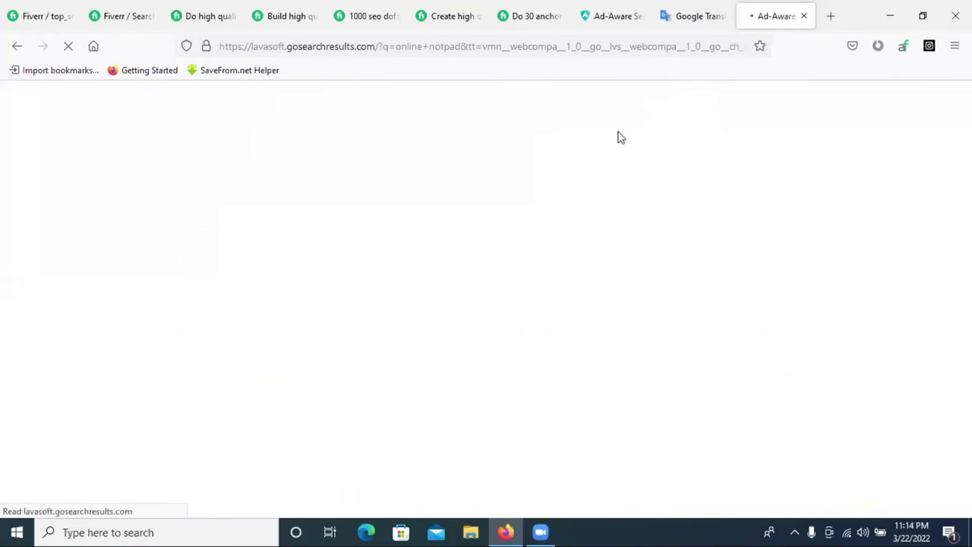
click(152, 224)
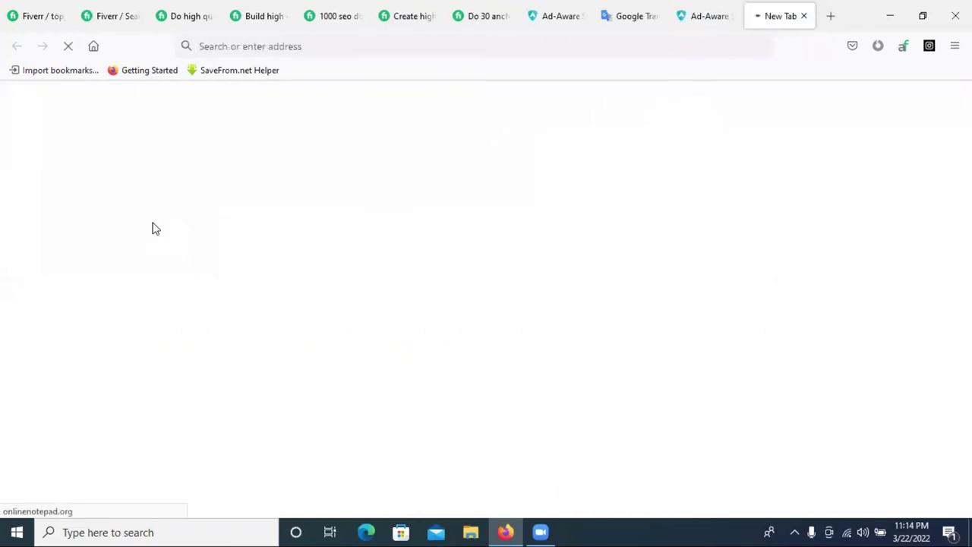
click(687, 16)
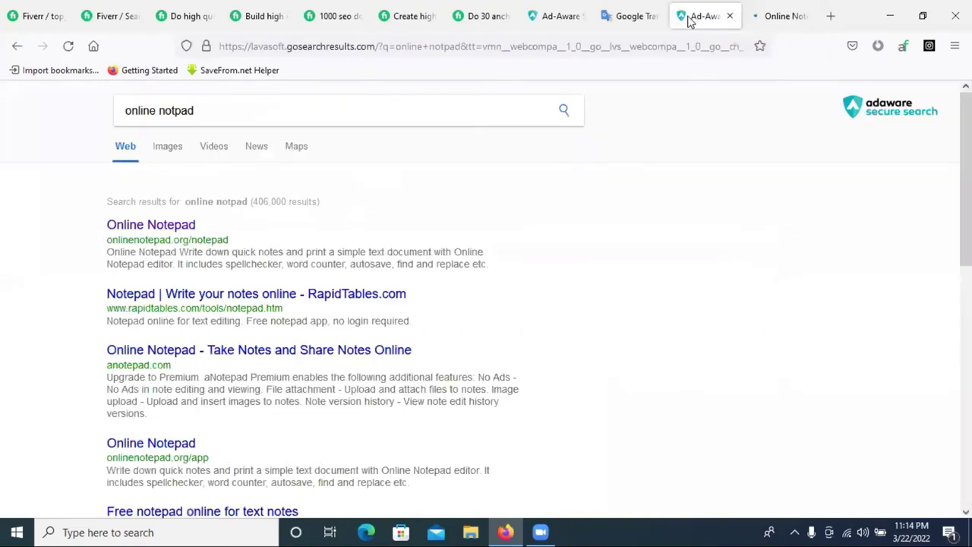
click(730, 16)
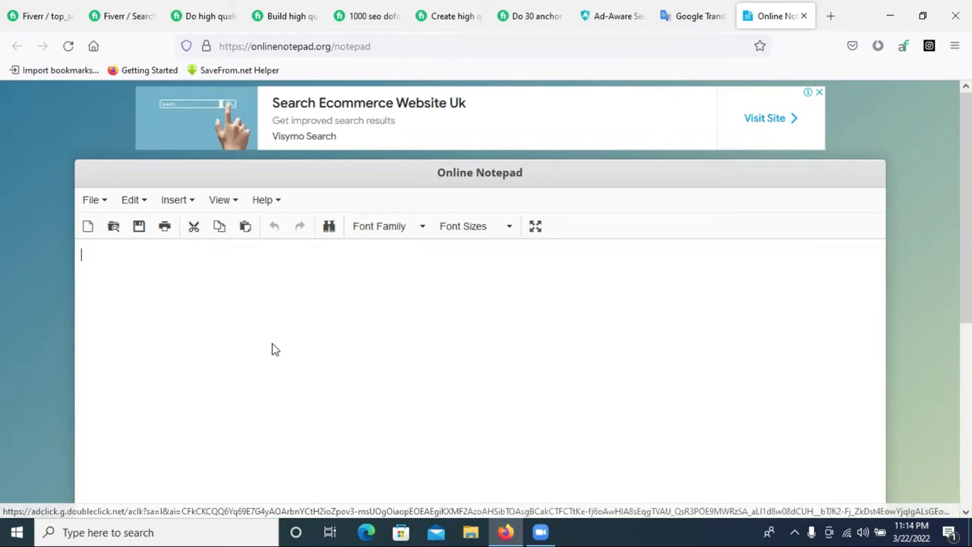
Close the Online Notepad page and repeat the "online notpad" search in a new tab
click(830, 16)
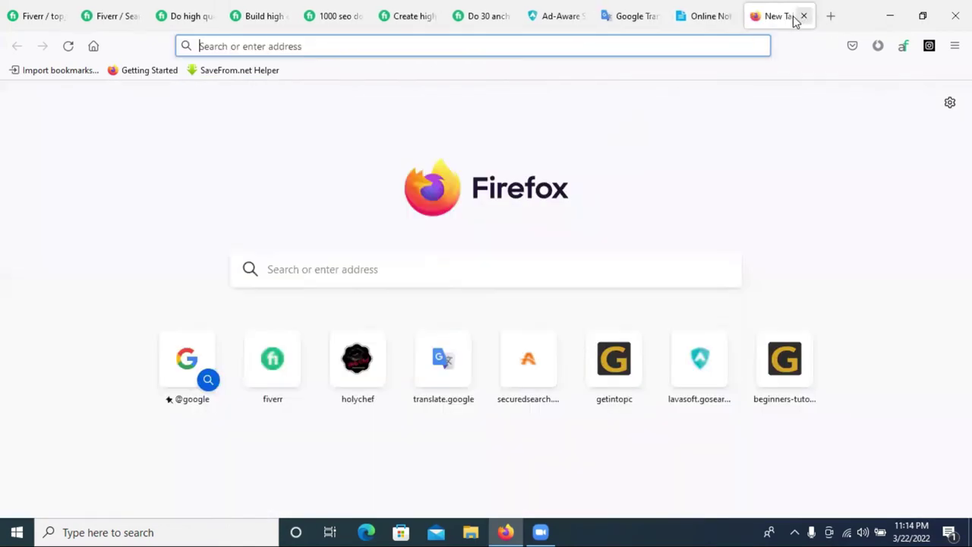
click(725, 22)
click(728, 17)
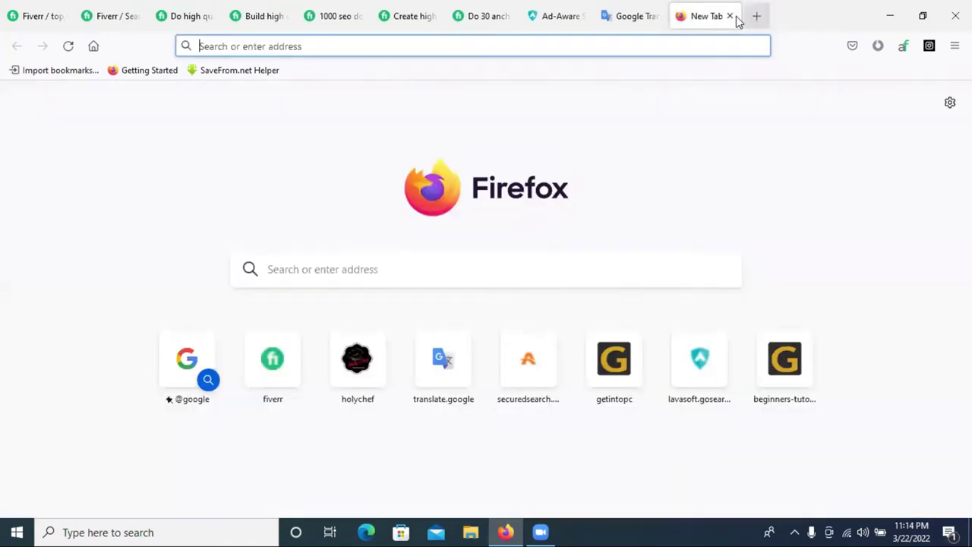
click(596, 47)
text(on)
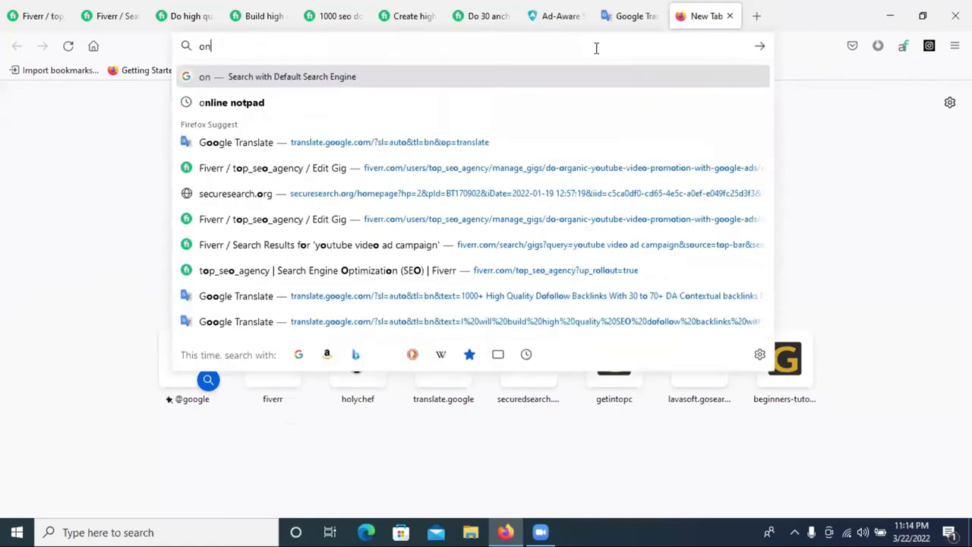
click(289, 114)
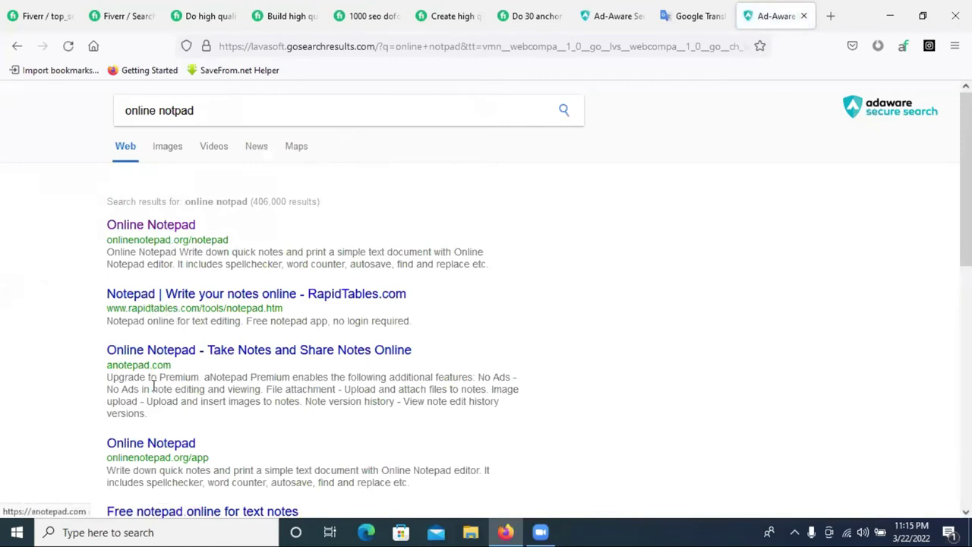
Try the onlinenotepad.org/app and notepad-online.com search results, closing each page again
click(151, 443)
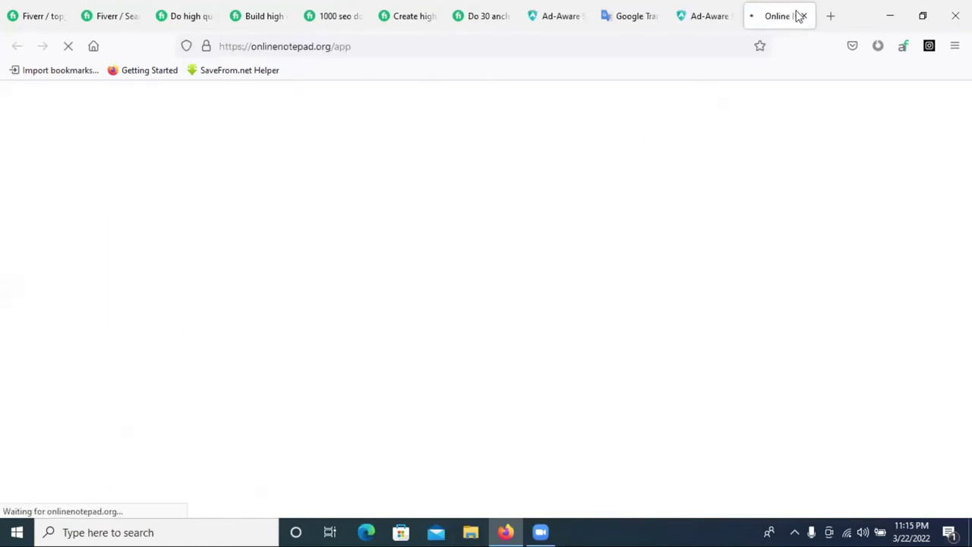
click(706, 19)
scroll(157, 200, down, 3)
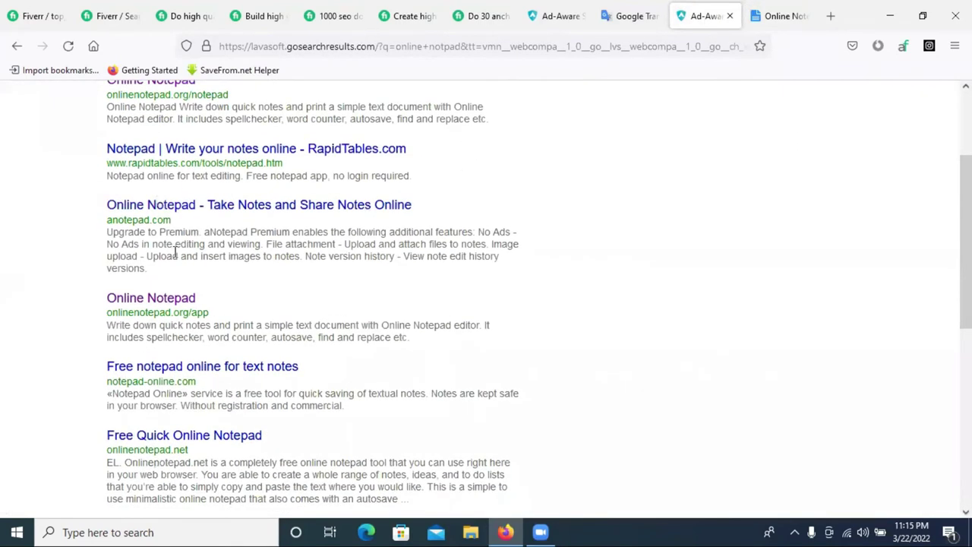
click(186, 369)
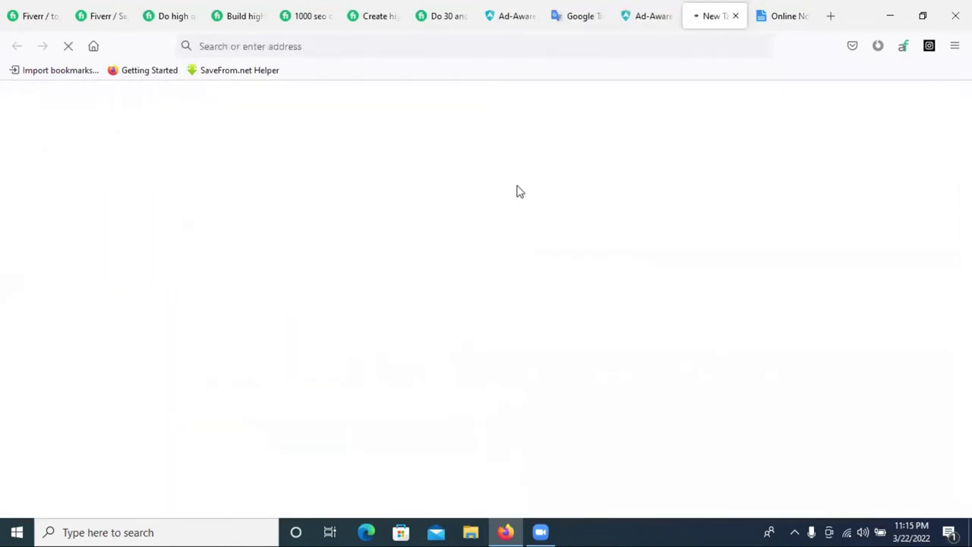
click(777, 15)
click(803, 16)
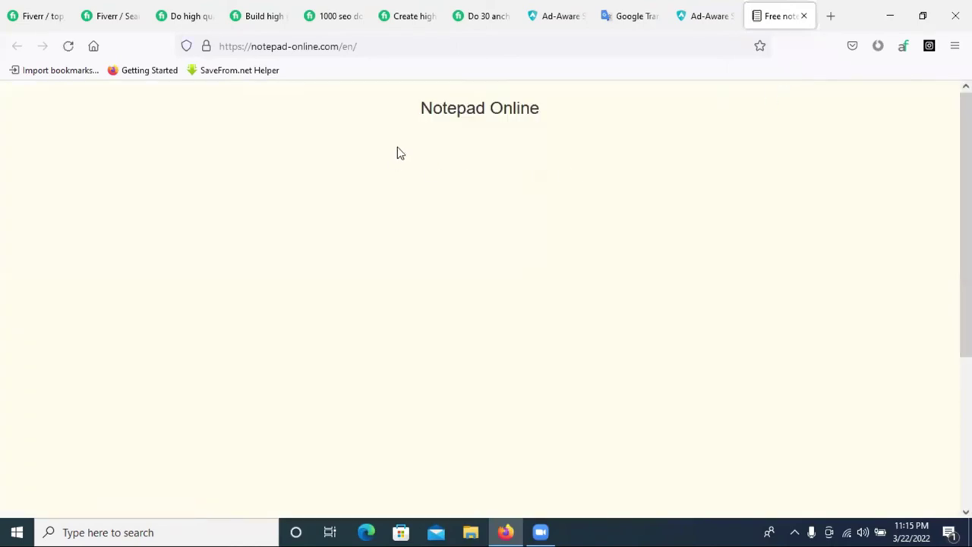
scroll(622, 163, down, 5)
scroll(605, 169, up, 5)
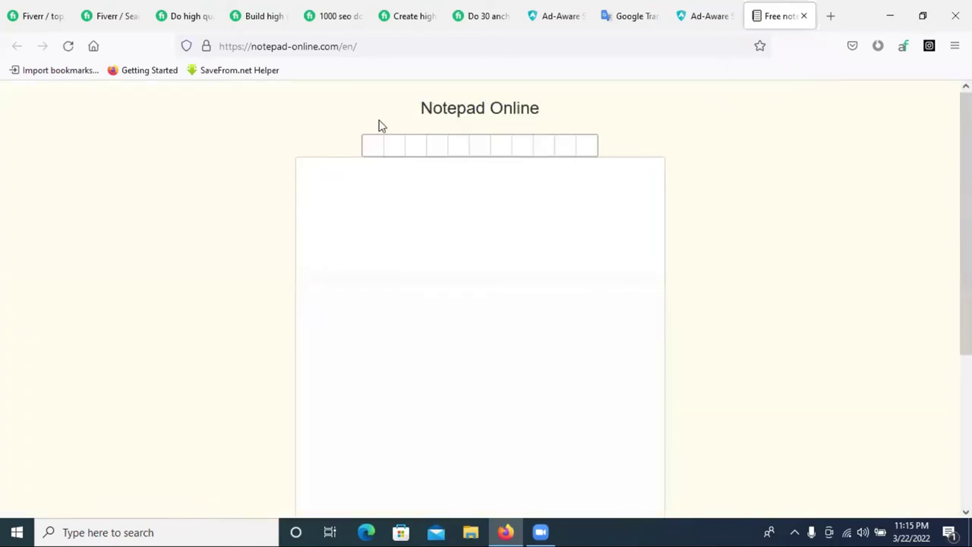
click(804, 16)
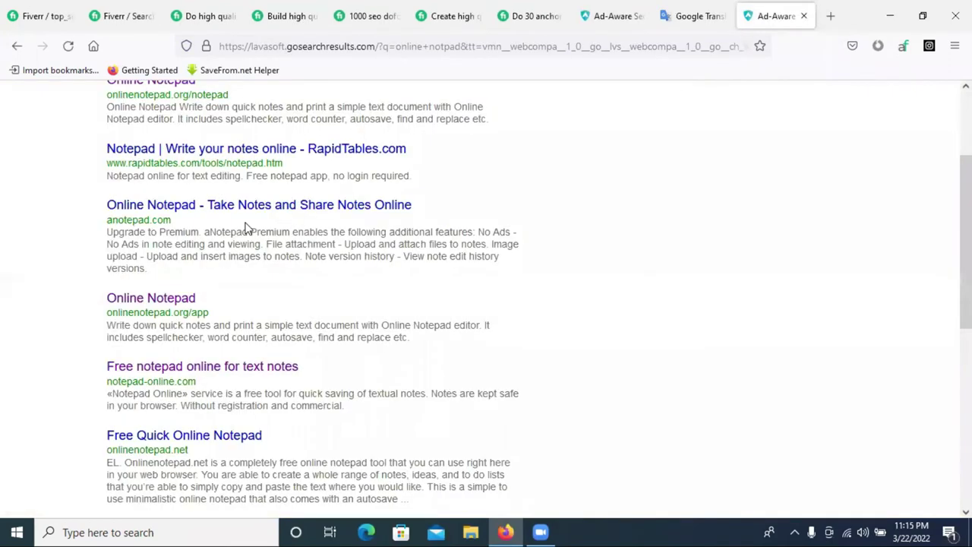
Try the "Free Quick Online Notepad" search result from onlinenotepad.net and close it again
scroll(188, 327, down, 3)
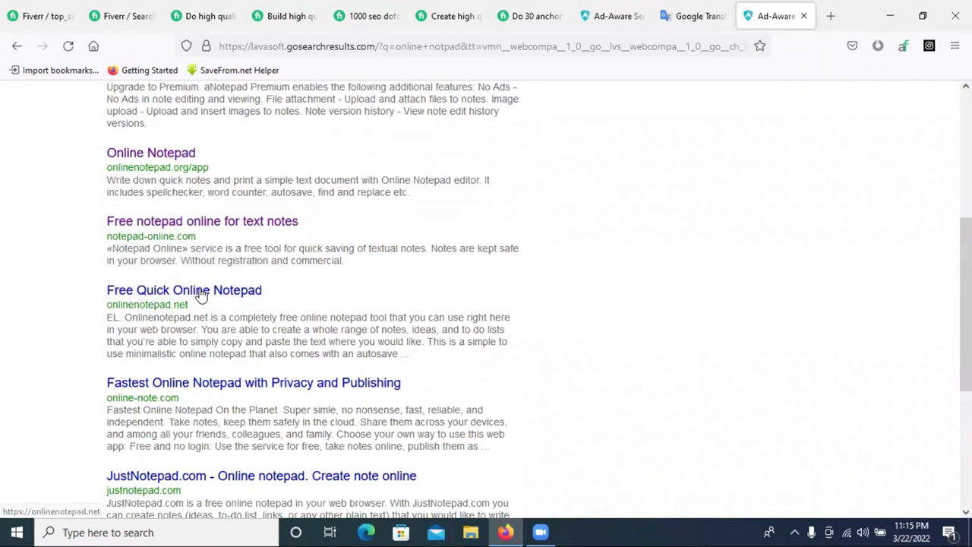
click(199, 291)
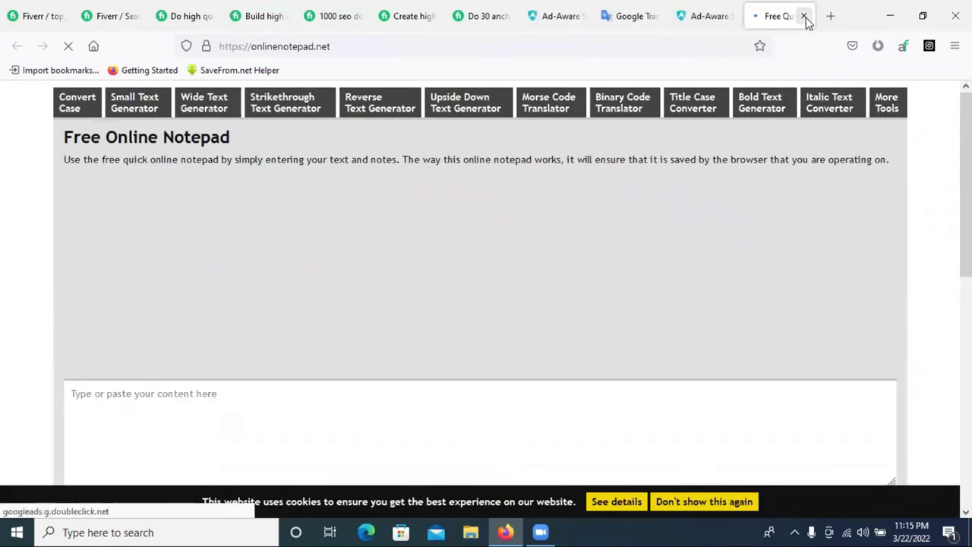
click(803, 16)
Open the RapidTables.com notepad from the search results and dismiss its Auto save dialog without saving
scroll(427, 259, down, 3)
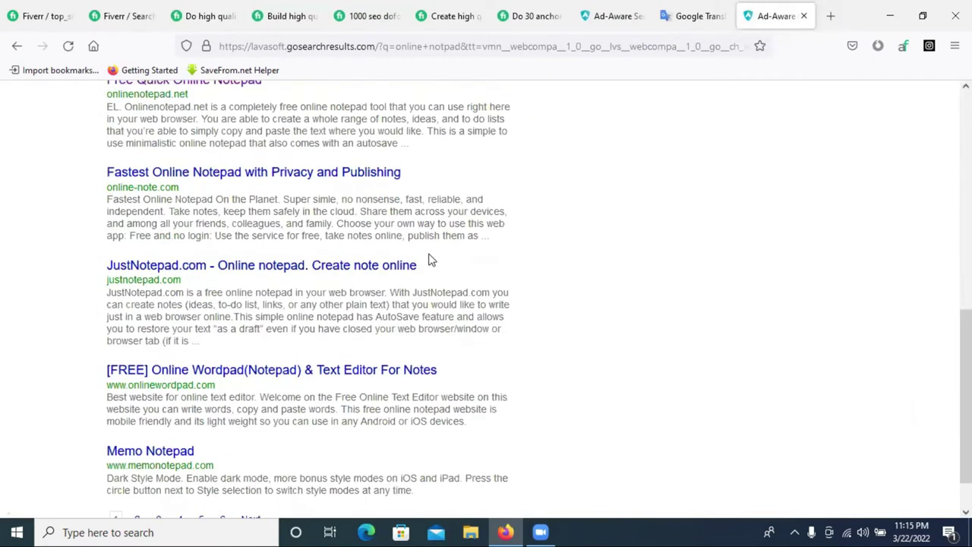
scroll(226, 260, up, 5)
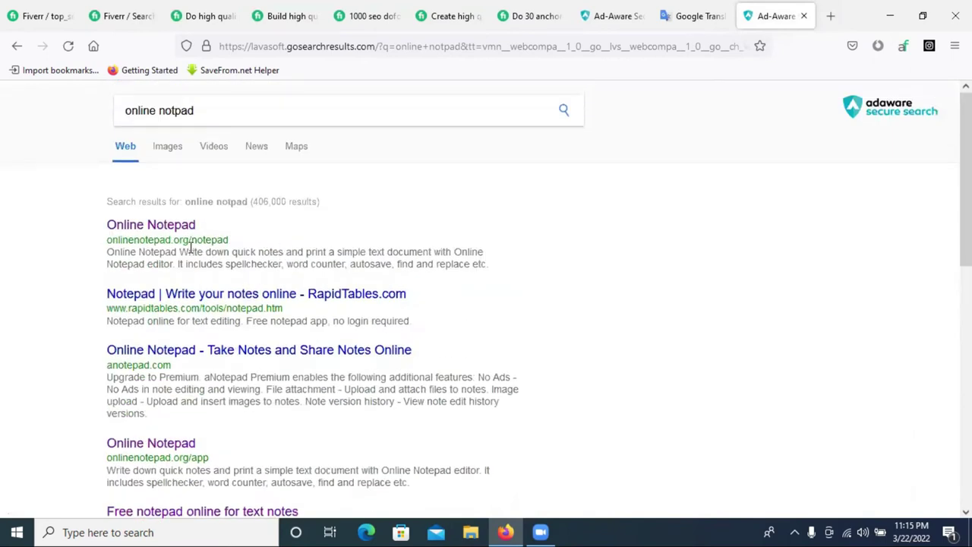
click(180, 300)
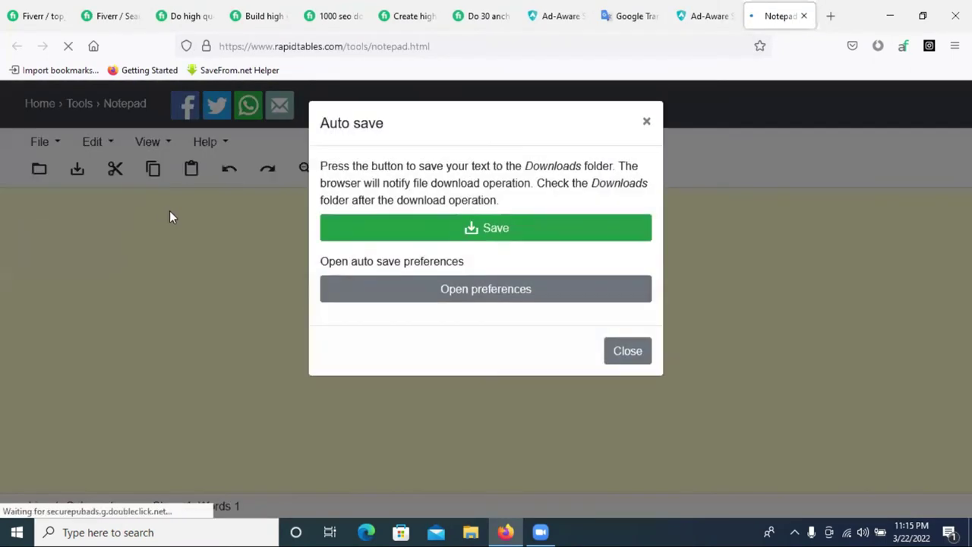
click(170, 210)
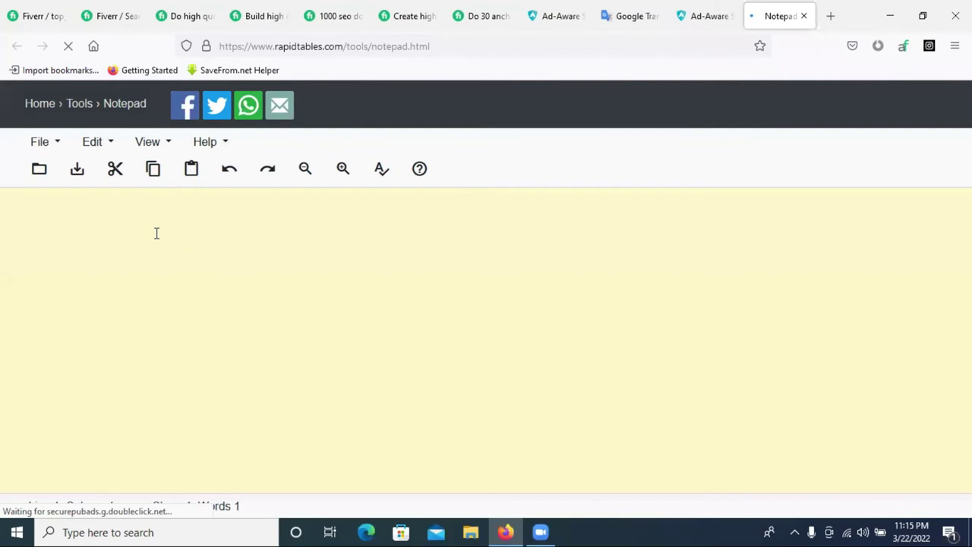
Copy the "Permanent SEO Backlinks" line from the competing "Do high quality" gig's service list into the RapidTables notepad
click(191, 11)
scroll(204, 228, up, 4)
scroll(203, 234, down, 2)
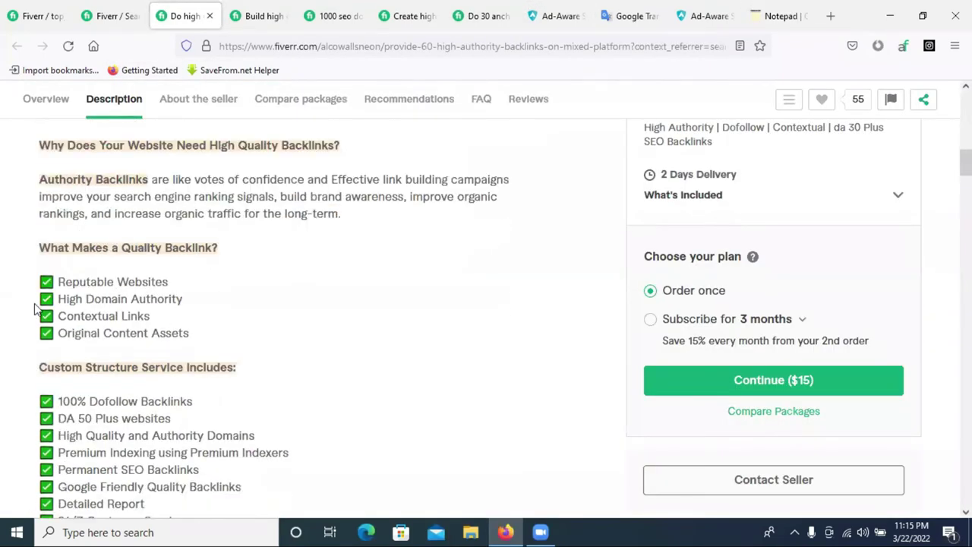
scroll(85, 347, down, 2)
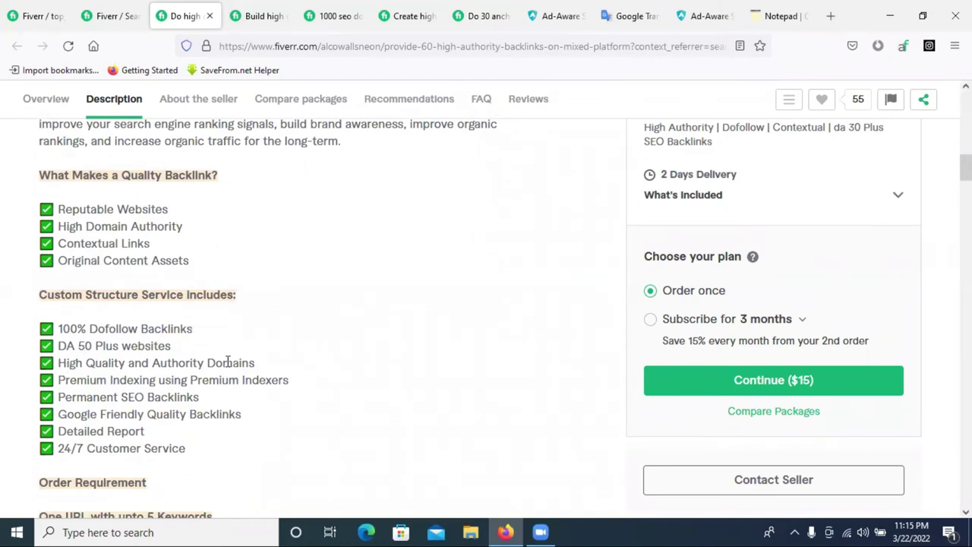
triple_click(125, 395)
right_click(125, 395)
click(124, 411)
click(776, 16)
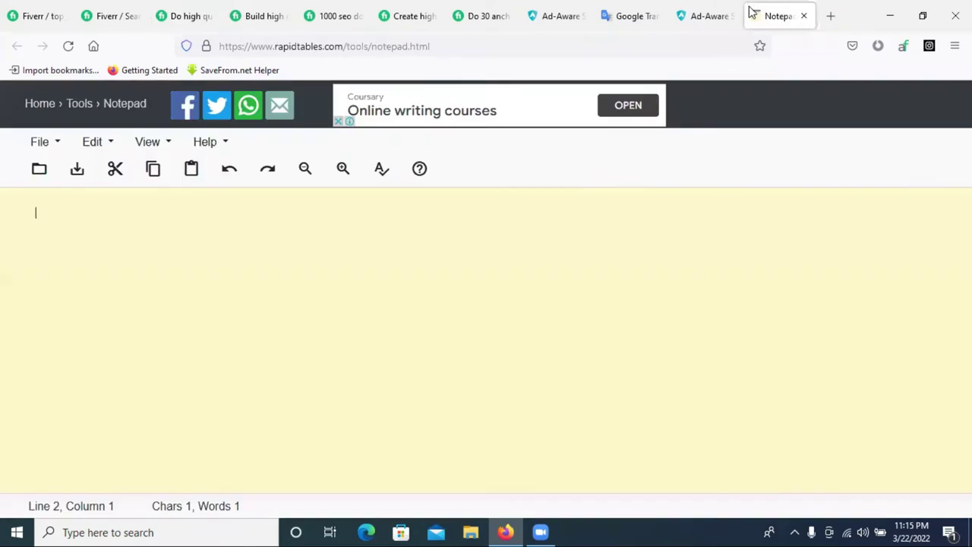
right_click(175, 210)
click(226, 313)
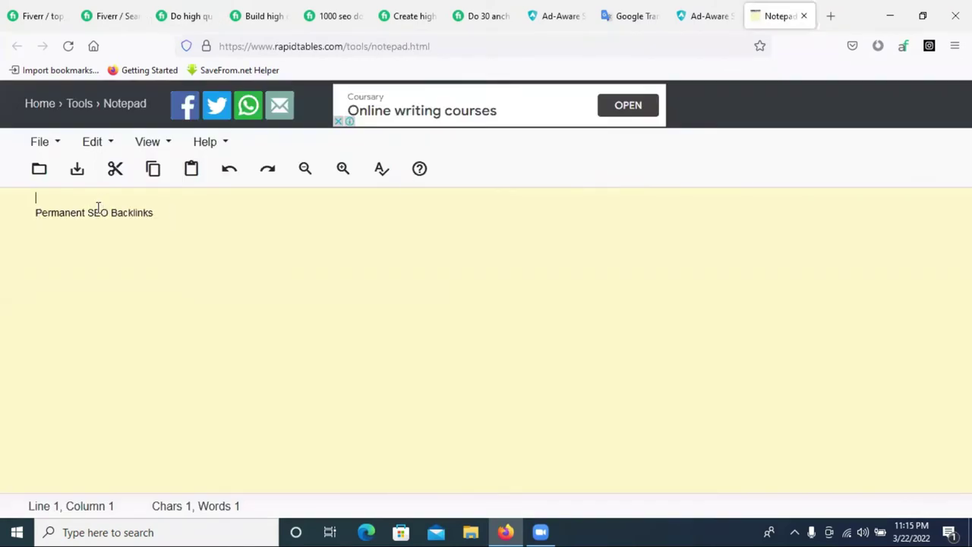
Cut "Permanent SEO Backlinks" from the notepad and paste it as the third bullet of the gig description
triple_click(98, 212)
right_click(98, 211)
click(154, 269)
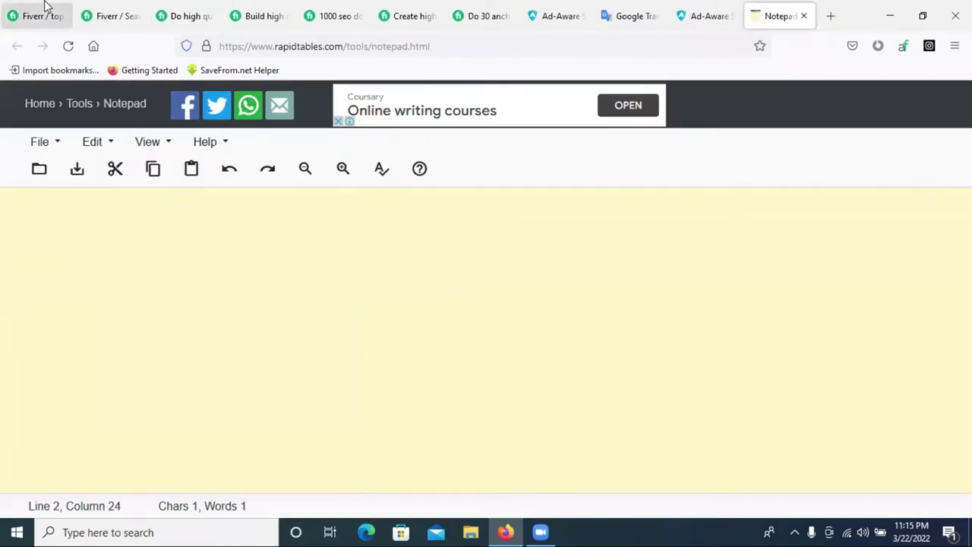
click(44, 14)
key(ctrl+v)
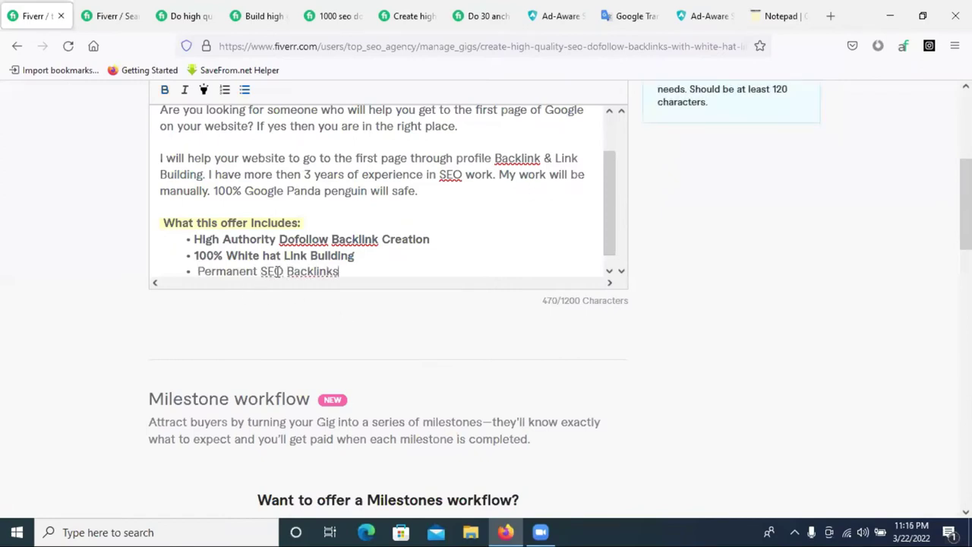
Remove the bold formatting from all bullets under "What this offer includes:" in the gig description
triple_click(275, 271)
click(164, 90)
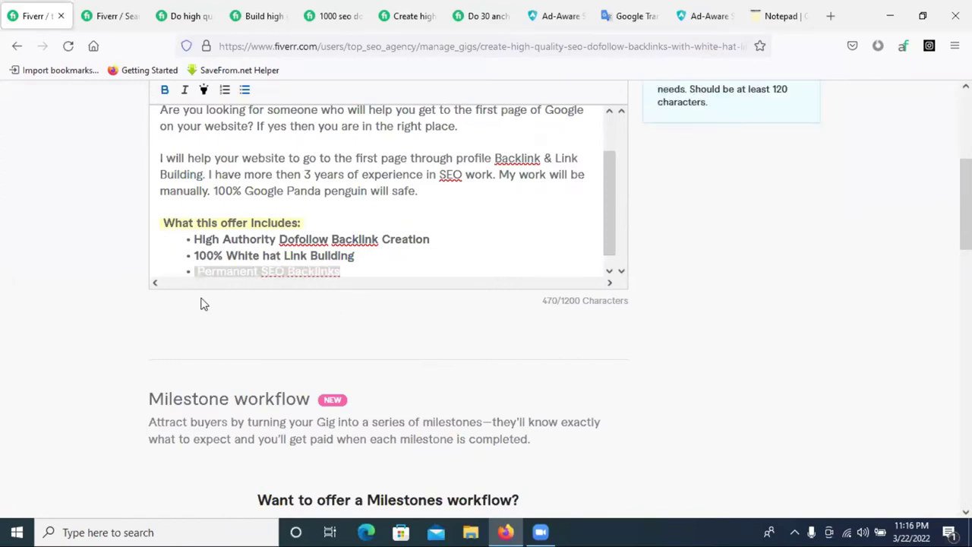
click(230, 262)
drag(340, 272, 193, 237)
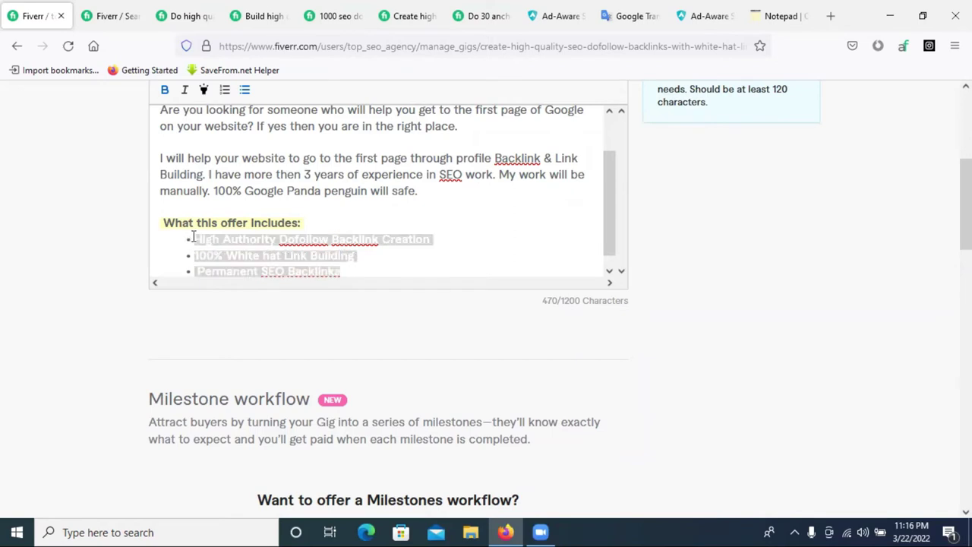
click(164, 90)
Delete the extra space before "Permanent SEO Backlinks" and add an empty bullet below it
click(370, 265)
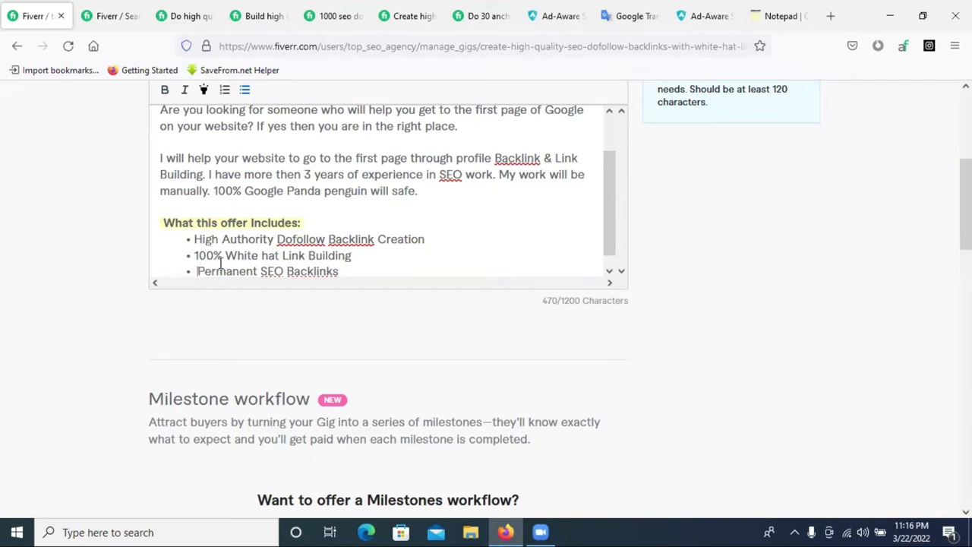
key(BackSpace)
scroll(303, 243, down, 1)
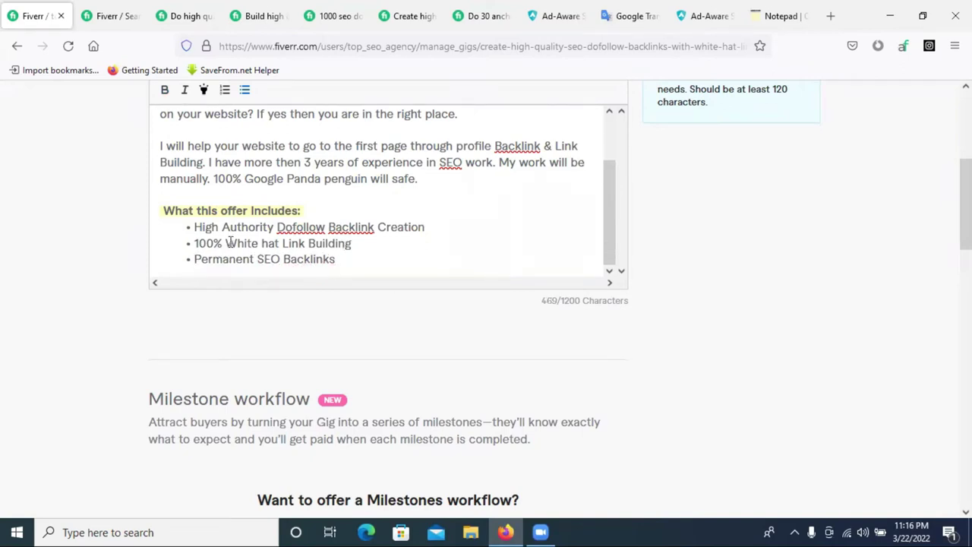
click(349, 260)
key(Return)
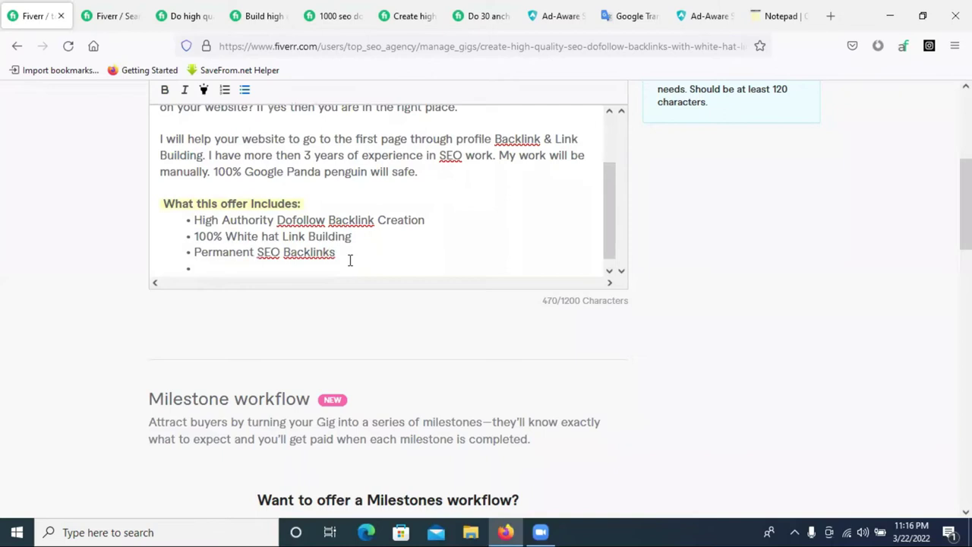
Examine the feature lists in the five open competing gigs for another item to include
click(483, 16)
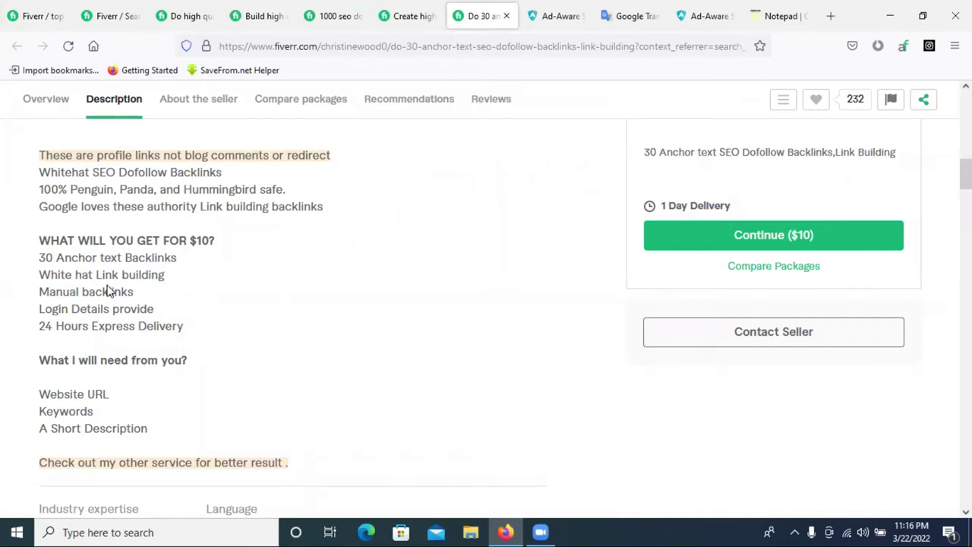
click(417, 15)
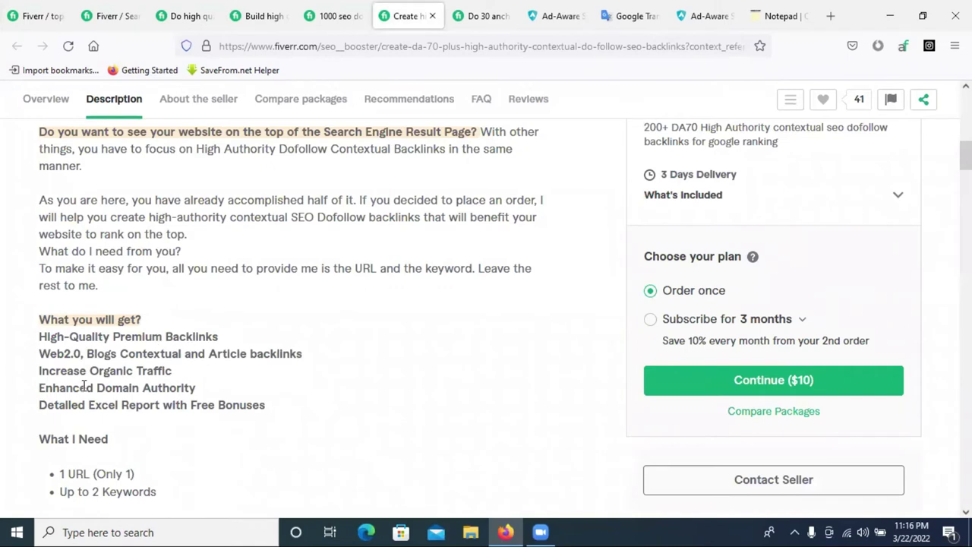
click(319, 23)
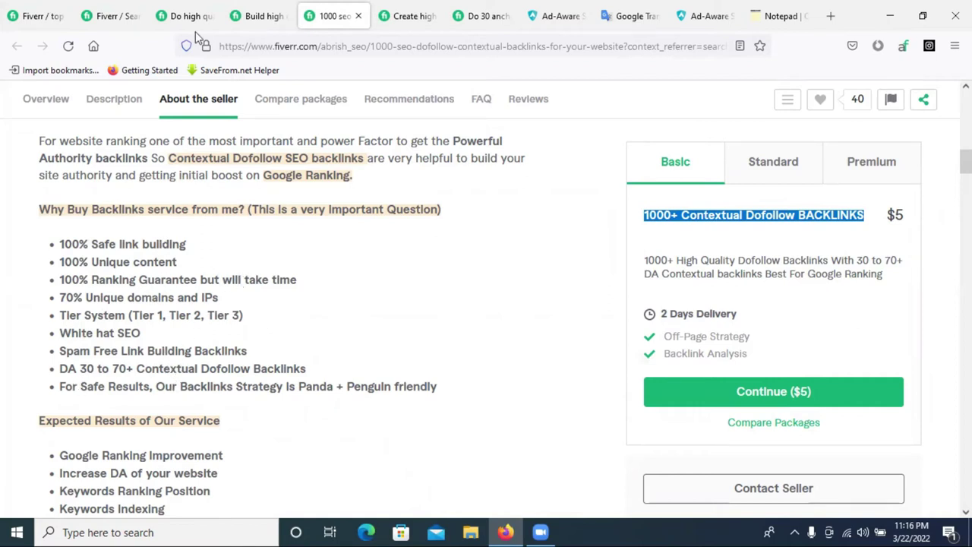
click(262, 16)
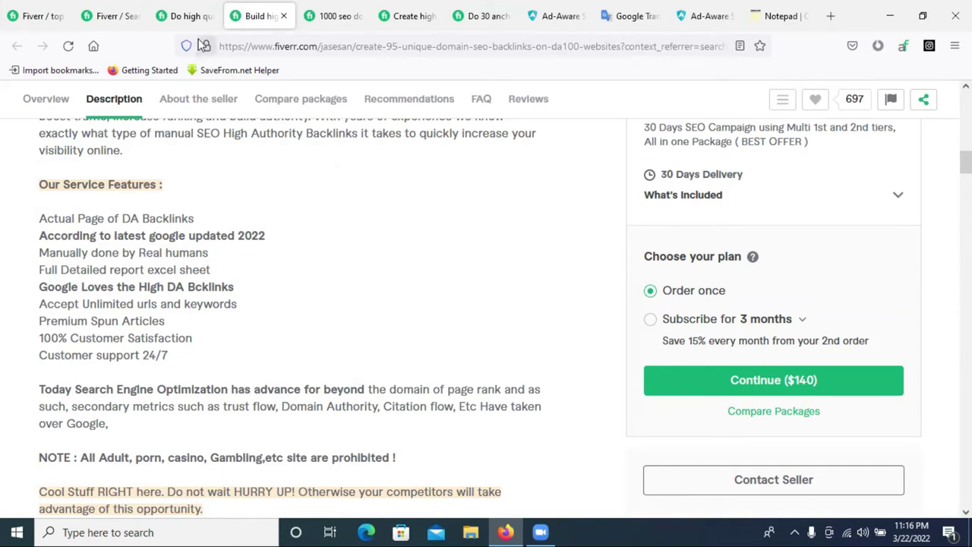
click(186, 15)
click(113, 359)
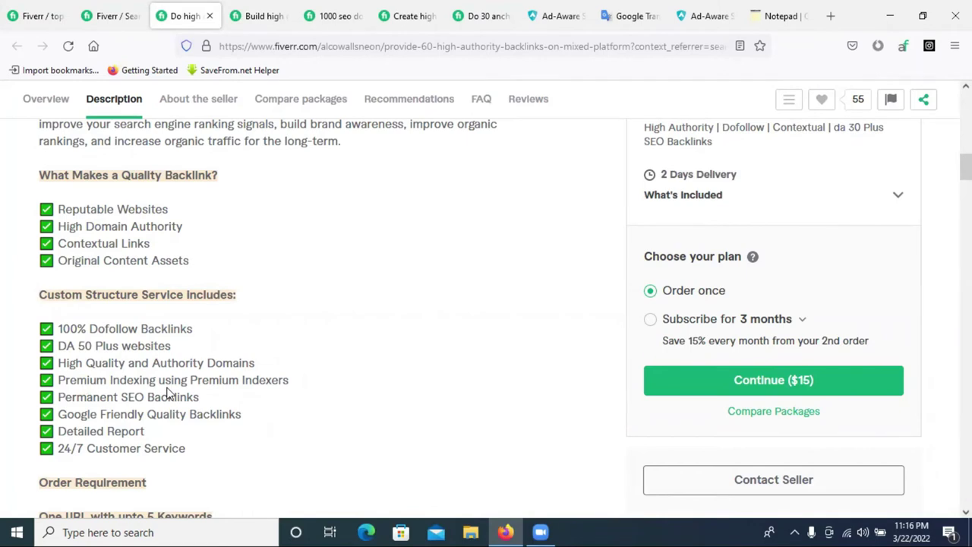
Copy the "Google Friendly Quality Backlinks" line from the competing gig into the RapidTables notepad
triple_click(149, 414)
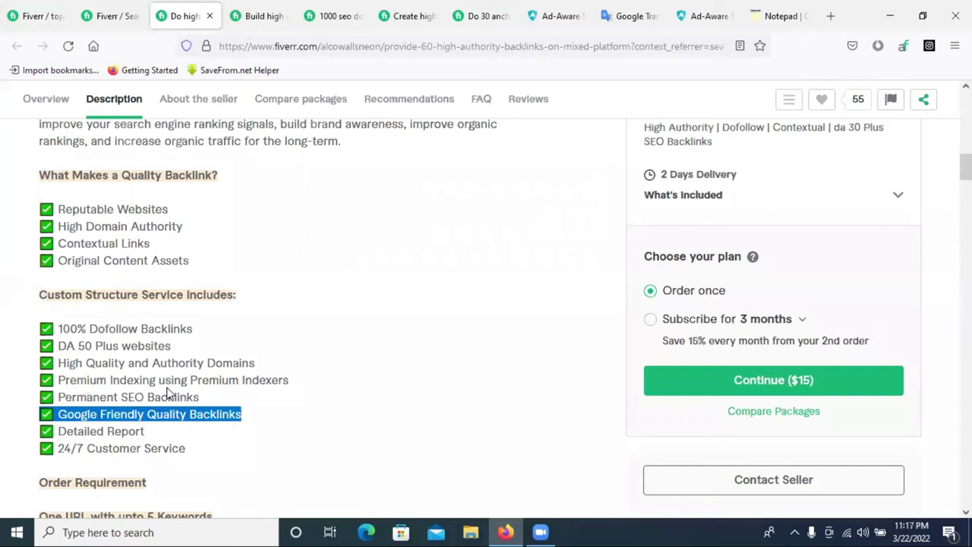
right_click(144, 413)
click(198, 293)
click(794, 9)
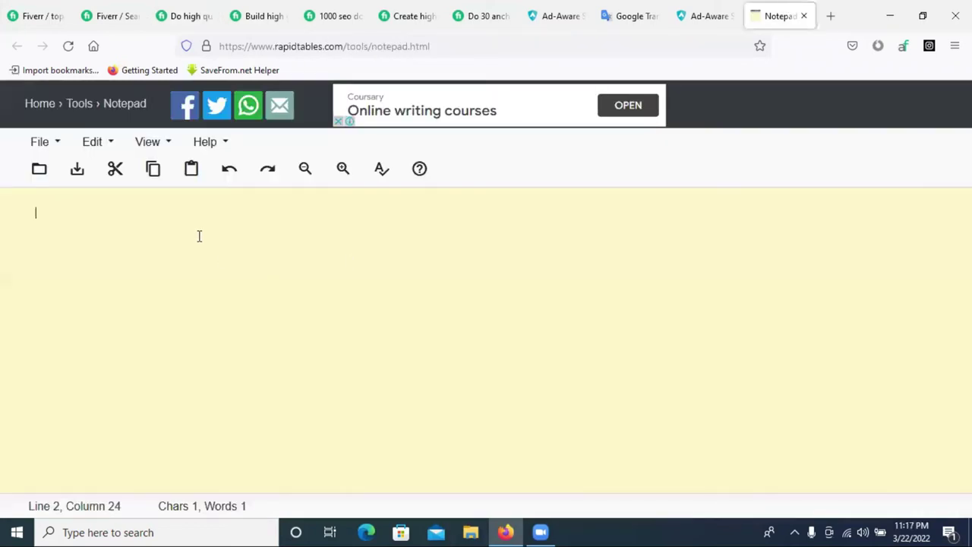
right_click(199, 235)
click(248, 339)
Cut "Google Friendly Quality Backlinks" without its check mark from the notepad, paste it as the fourth bullet, and add an empty bullet below
drag(217, 210, 47, 212)
click(50, 210)
drag(207, 212, 51, 212)
right_click(58, 215)
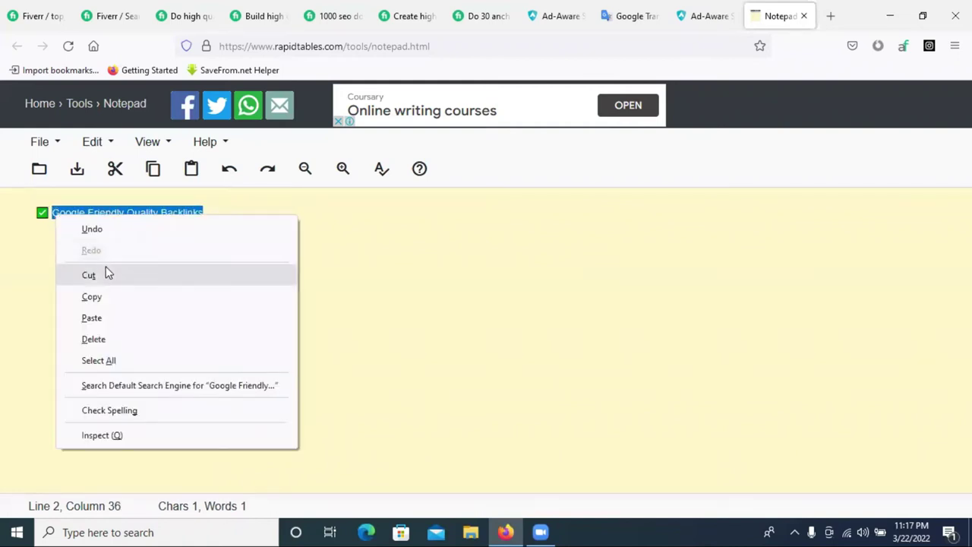
click(105, 273)
click(34, 16)
key(ctrl+v)
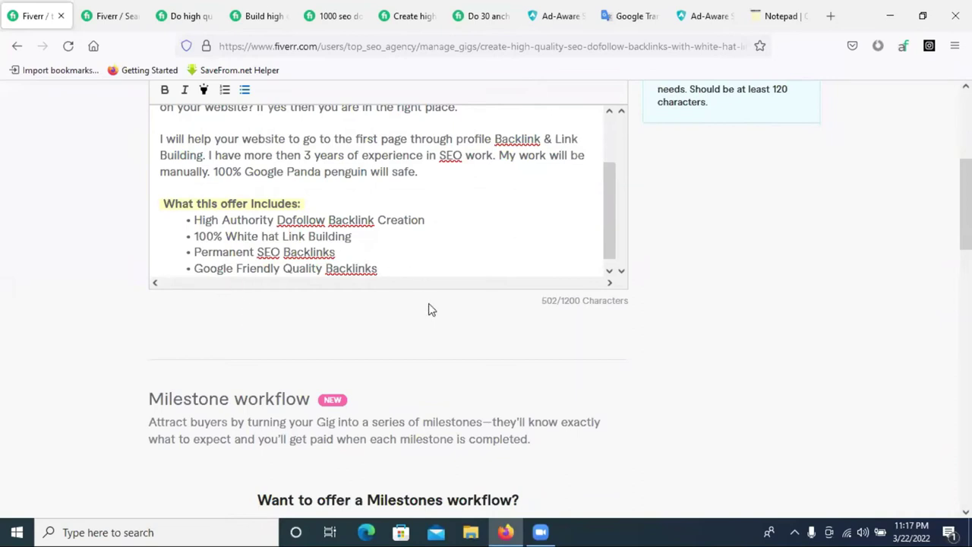
key(Return)
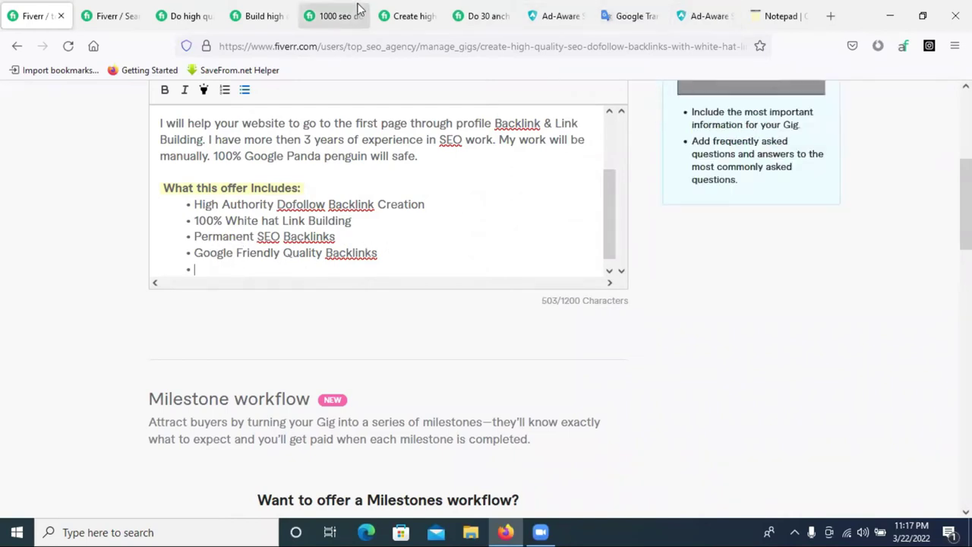
Check the service features of the "Do high quality" and "Build high" competing gigs for further list ideas
click(180, 8)
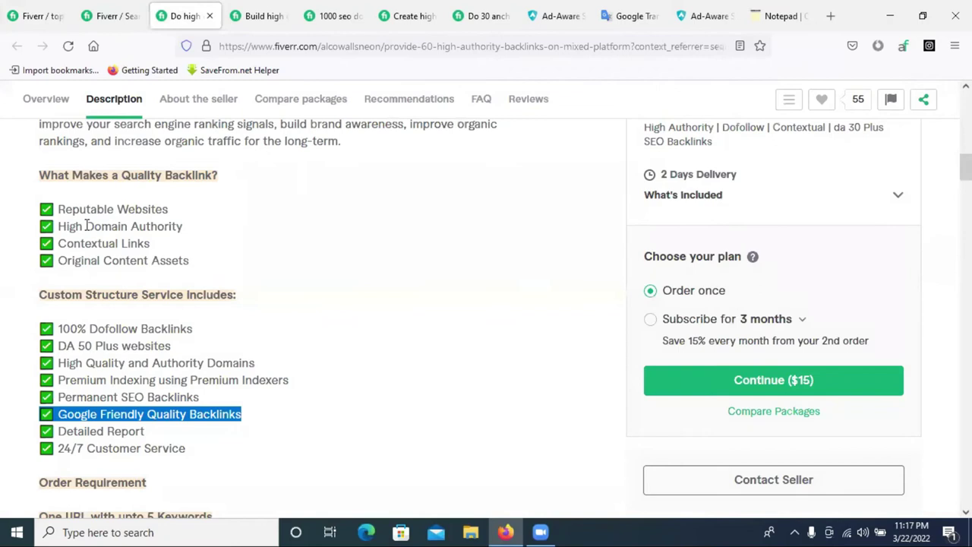
scroll(189, 262, down, 2)
click(256, 9)
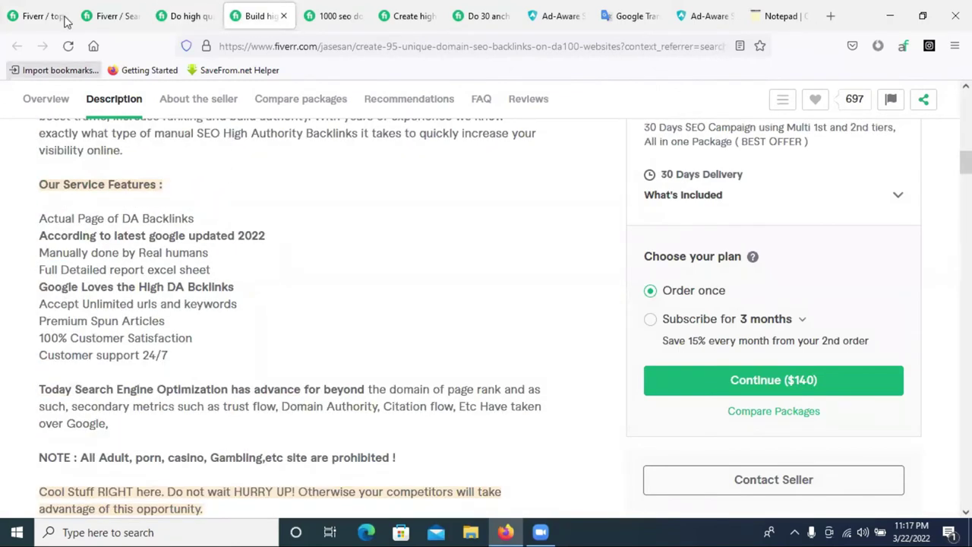
Open the "high authority SEO dofollow backlinks with high da guest posts" gig from the search results, read its description and close it
click(106, 15)
scroll(634, 275, down, 1)
scroll(634, 275, down, 6)
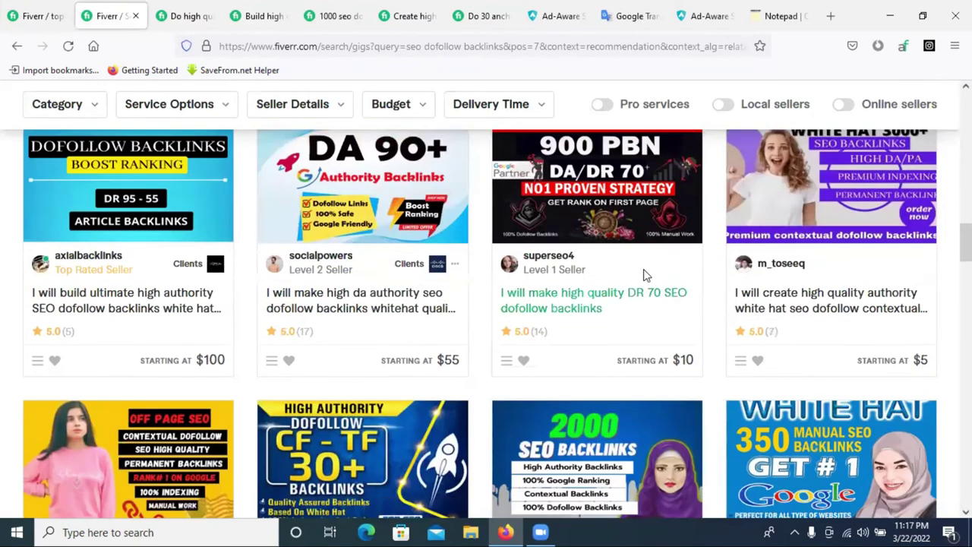
scroll(575, 292, down, 2)
scroll(575, 293, down, 3)
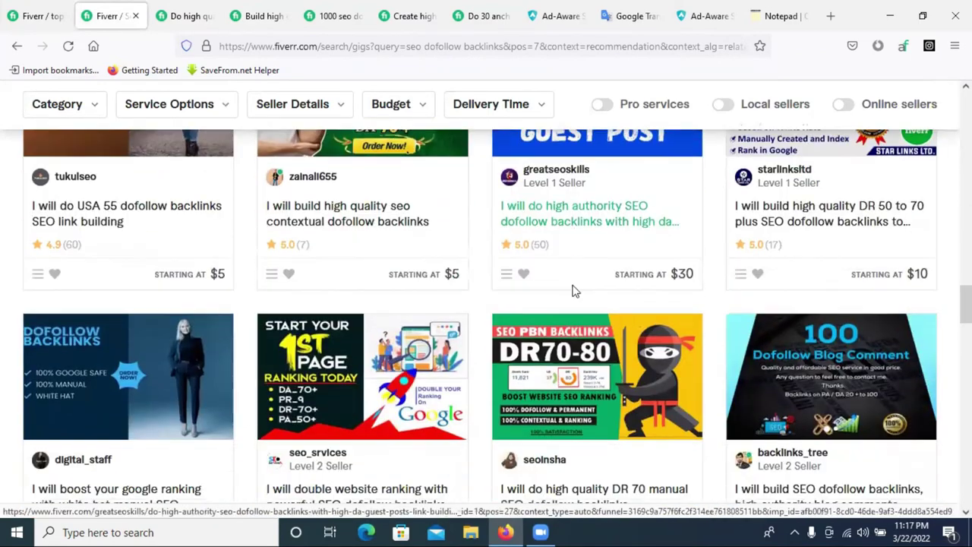
right_click(568, 226)
click(614, 234)
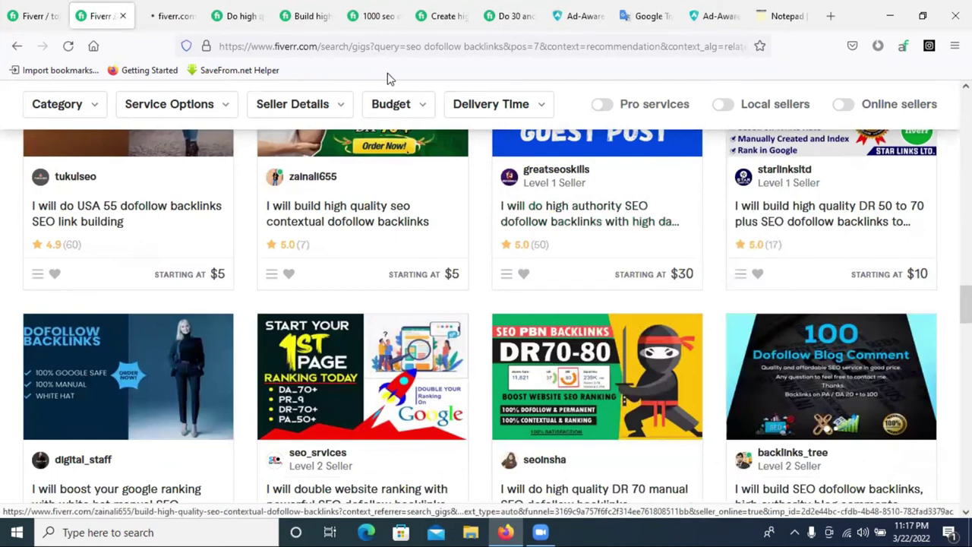
click(173, 8)
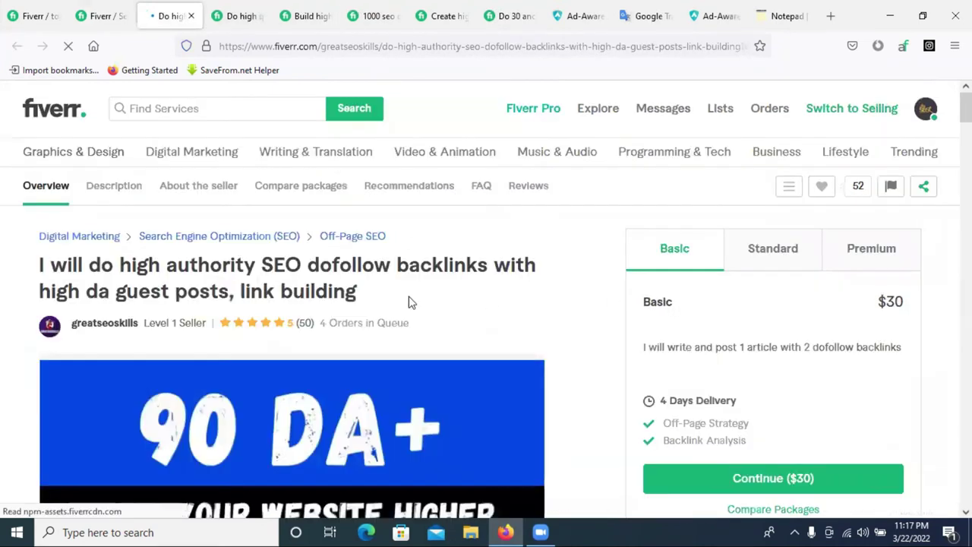
scroll(408, 297, down, 10)
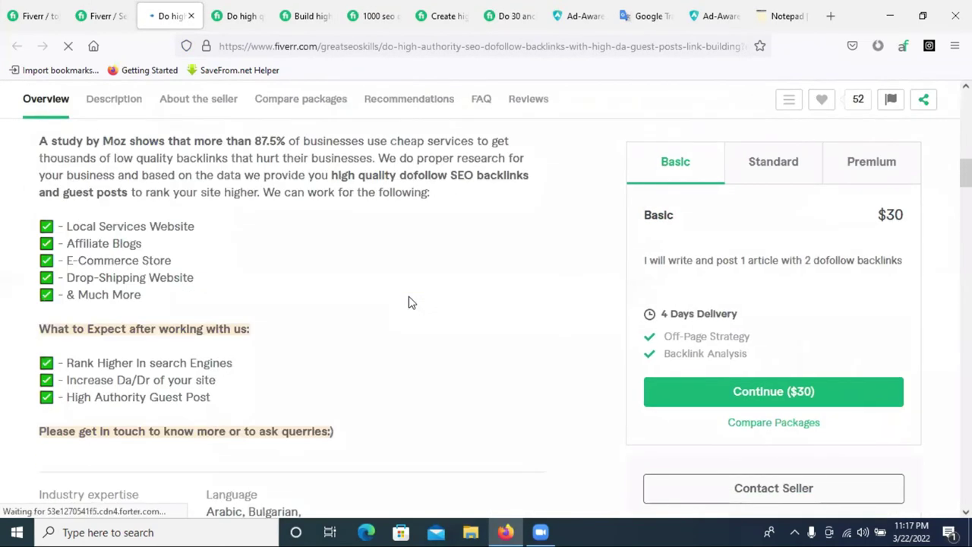
scroll(505, 266, down, 3)
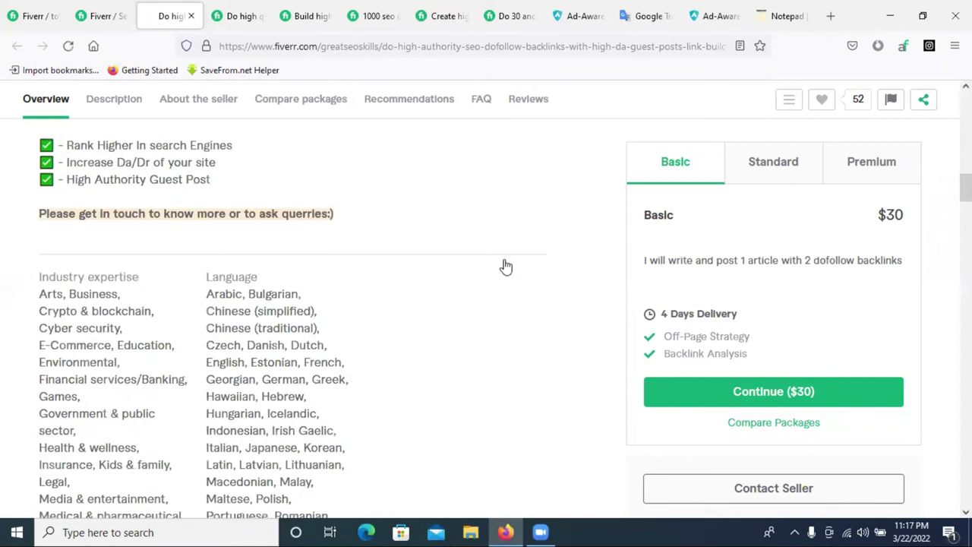
key(ctrl+w)
Open the "high quality DR 70 manual SEO dofollow backlinks" gig in a new tab, read its Gig Features, and return to the search results
scroll(663, 372, down, 2)
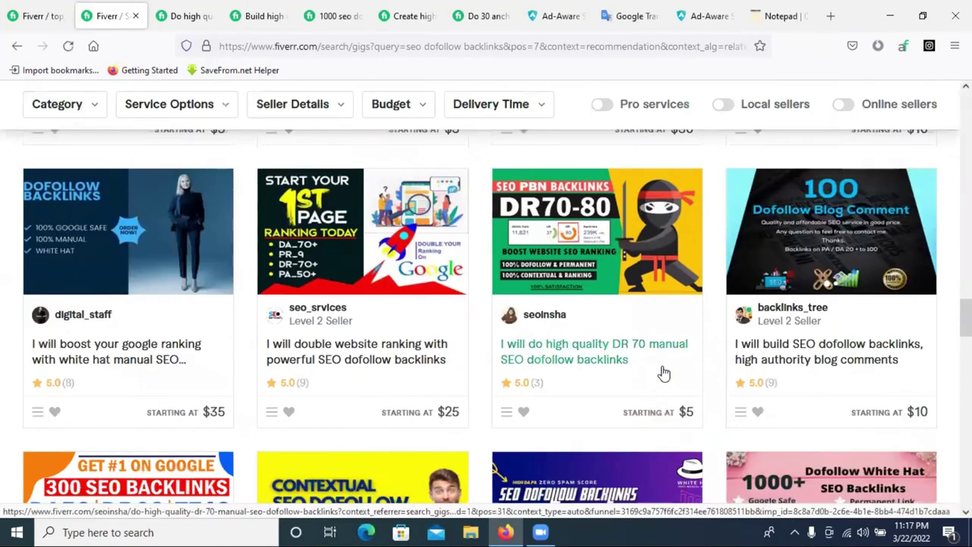
right_click(570, 346)
click(633, 82)
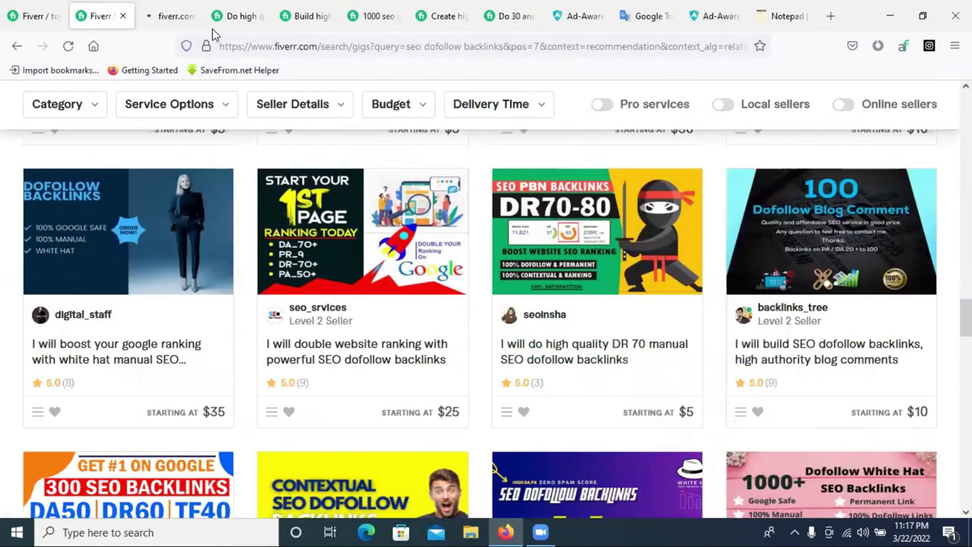
click(164, 13)
scroll(478, 278, down, 2)
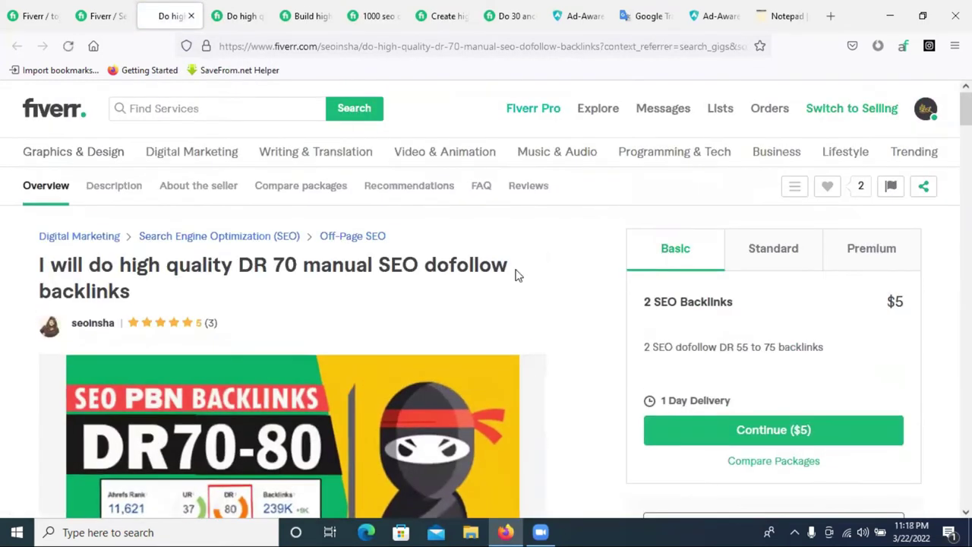
scroll(515, 276, down, 10)
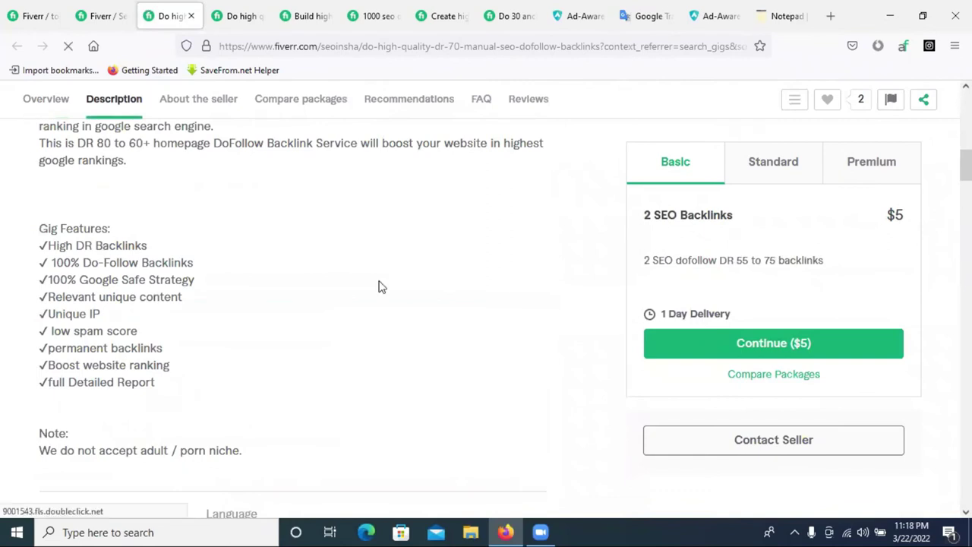
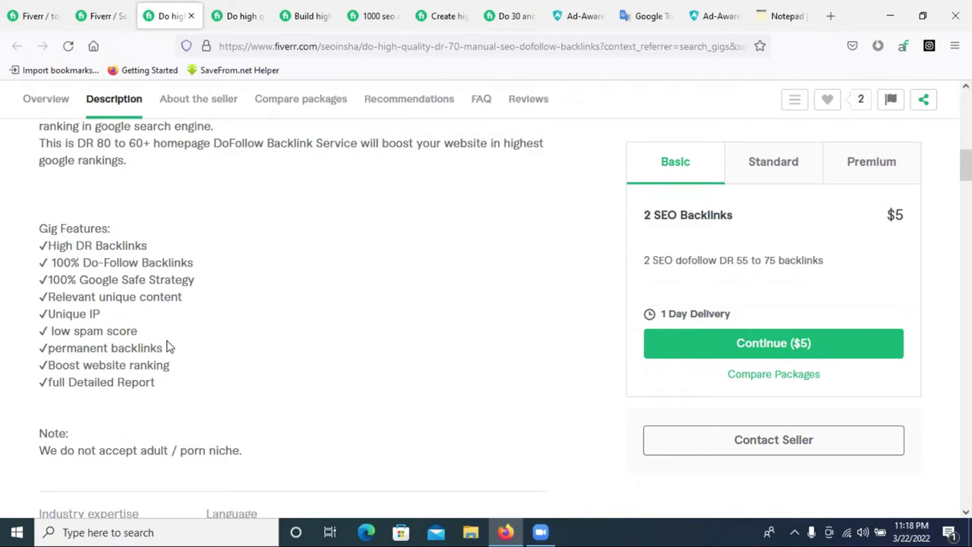
click(102, 16)
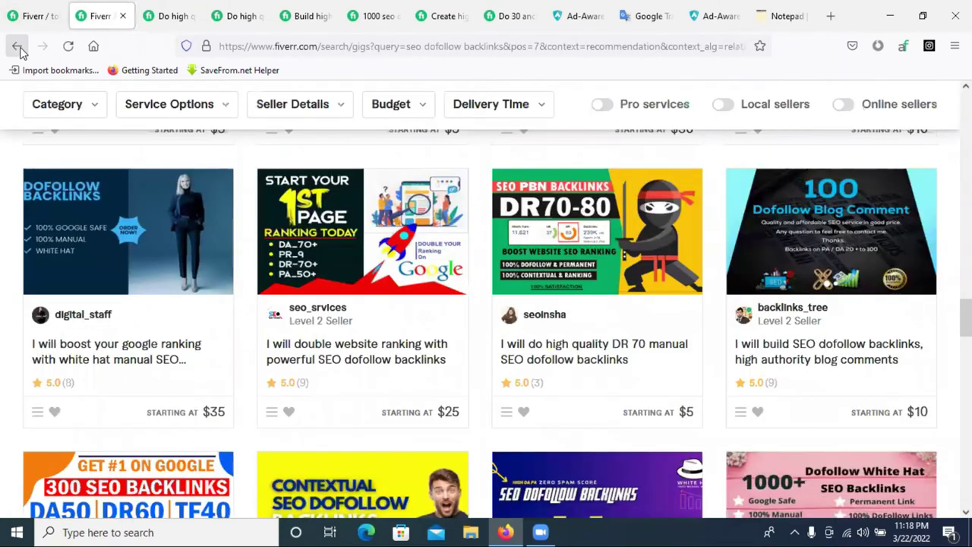
Copy the "Manual backlinks" line from the "WHAT WILL YOU GET FOR $10?" list of the 30 anchor text backlinks gig
click(27, 16)
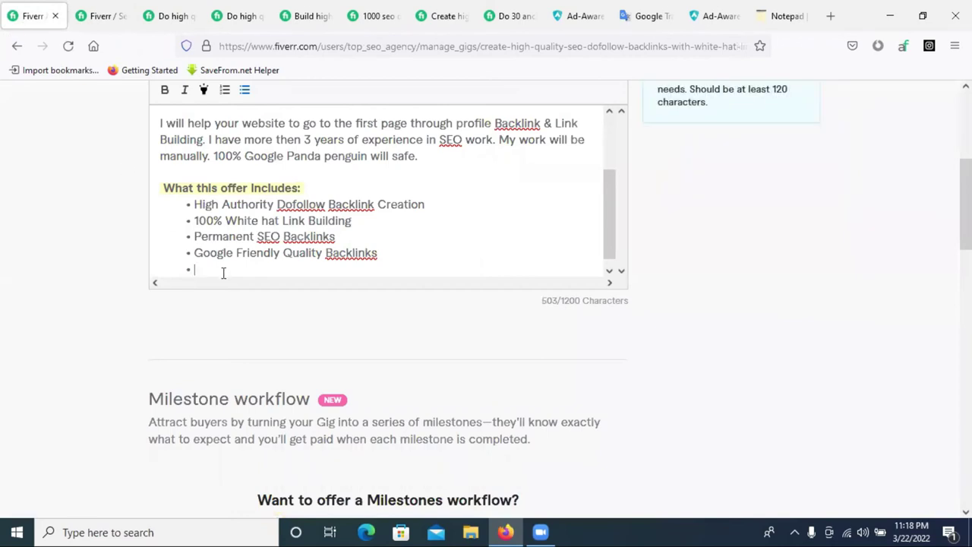
click(507, 16)
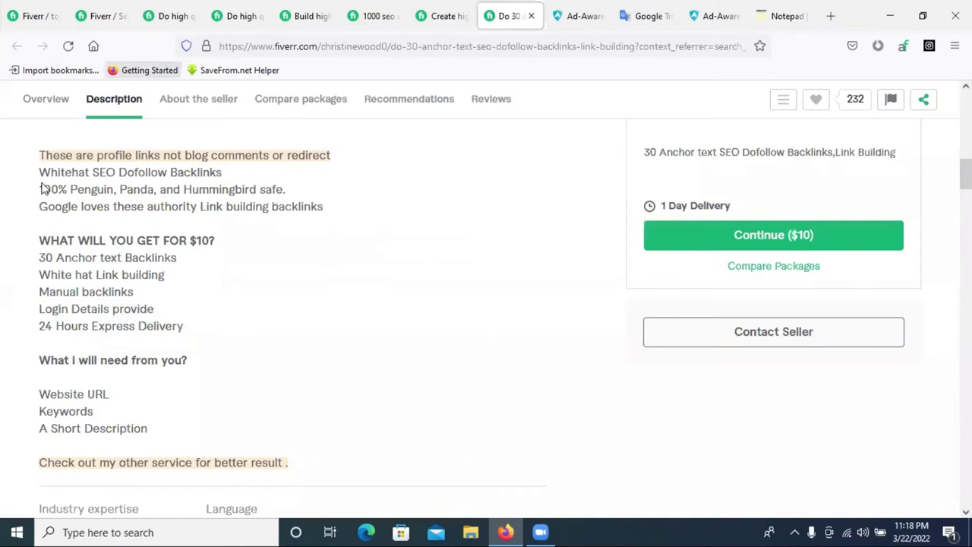
double_click(78, 292)
right_click(78, 292)
drag(38, 291, 133, 291)
right_click(119, 296)
click(124, 306)
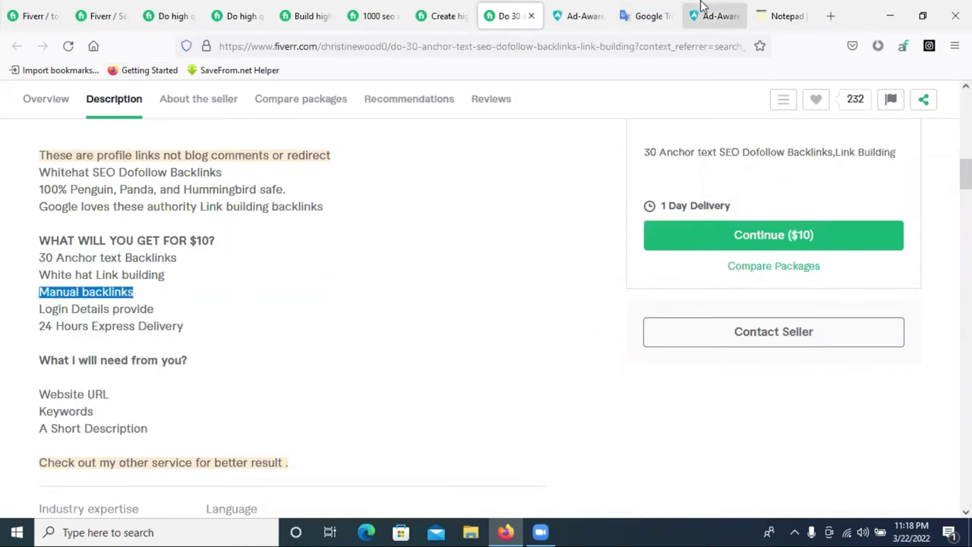
Paste "Manual backlinks" into the online notepad, take it from there, and add it as the fifth bullet of the gig description
click(787, 13)
key(ctrl+v)
triple_click(95, 213)
click(95, 213)
triple_click(95, 213)
click(40, 14)
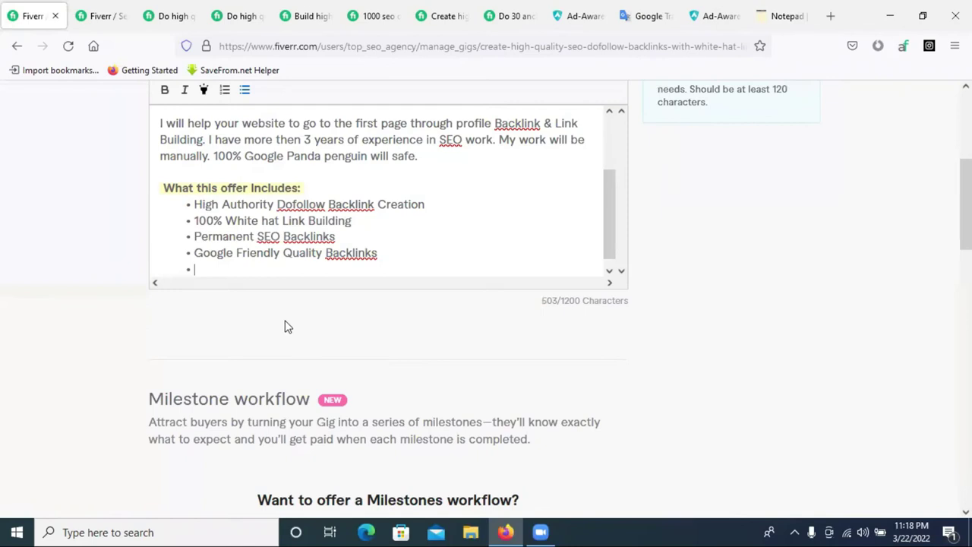
key(ctrl+v)
key(BackSpace)
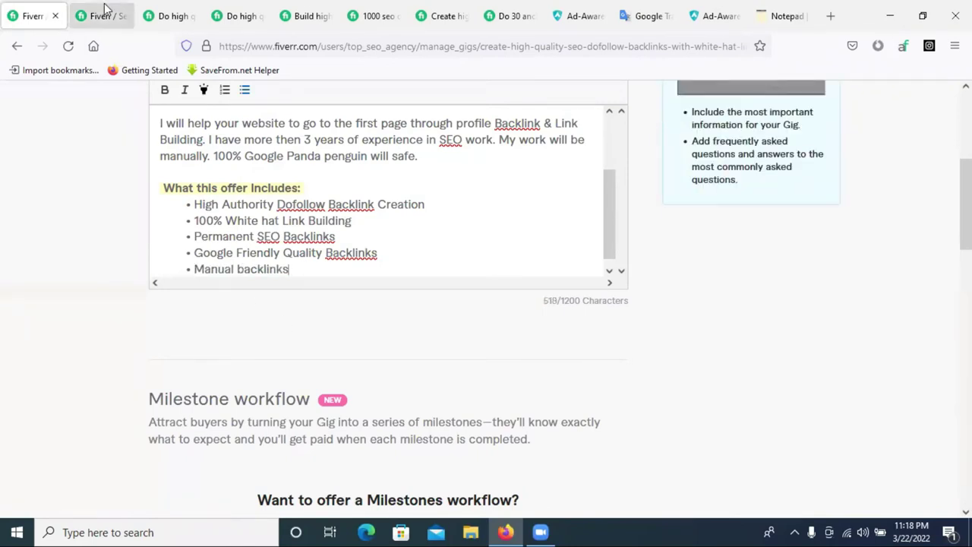
Open the $15 "high quality contextual SEO dofollow backlinks" gig with the "ULTRA SEO BACKLINKS" image from the search results in a new tab
click(102, 15)
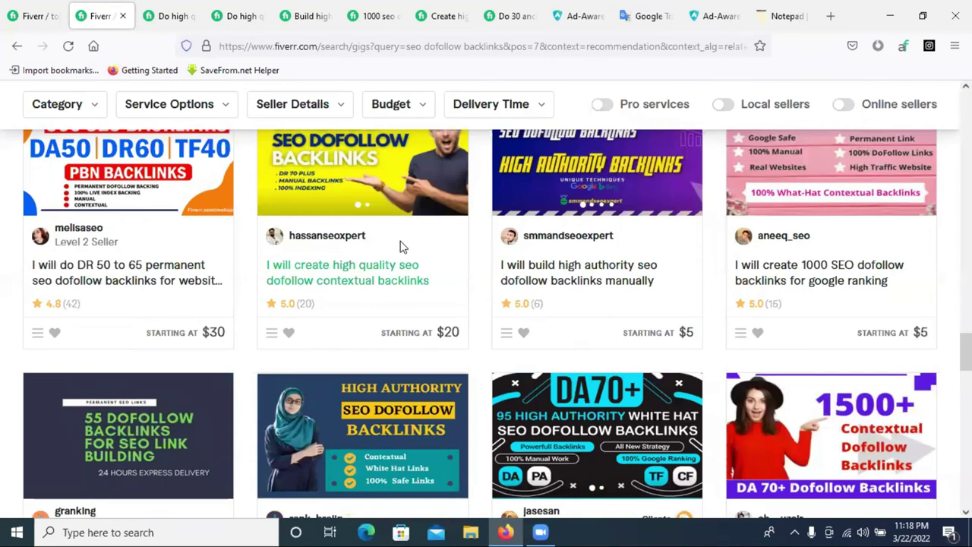
scroll(403, 247, down, 3)
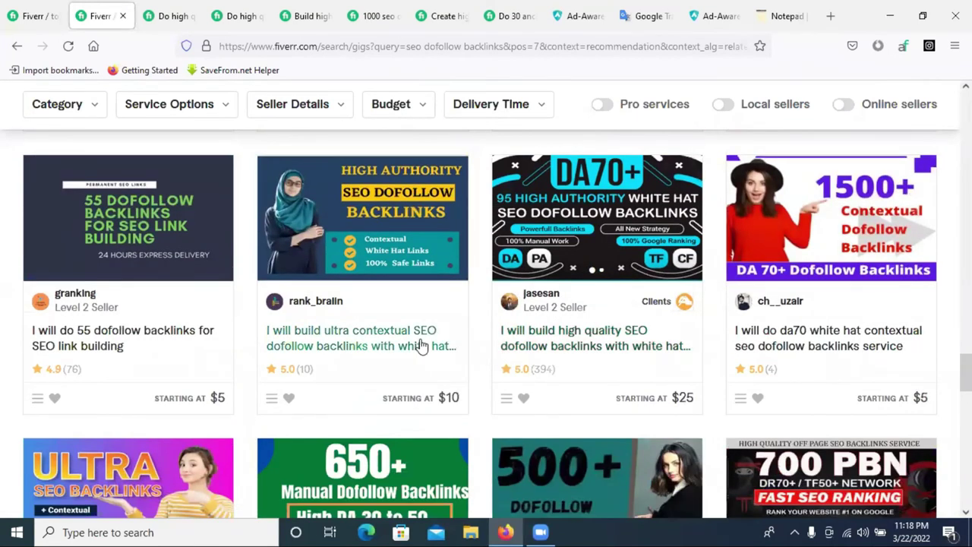
scroll(421, 345, down, 4)
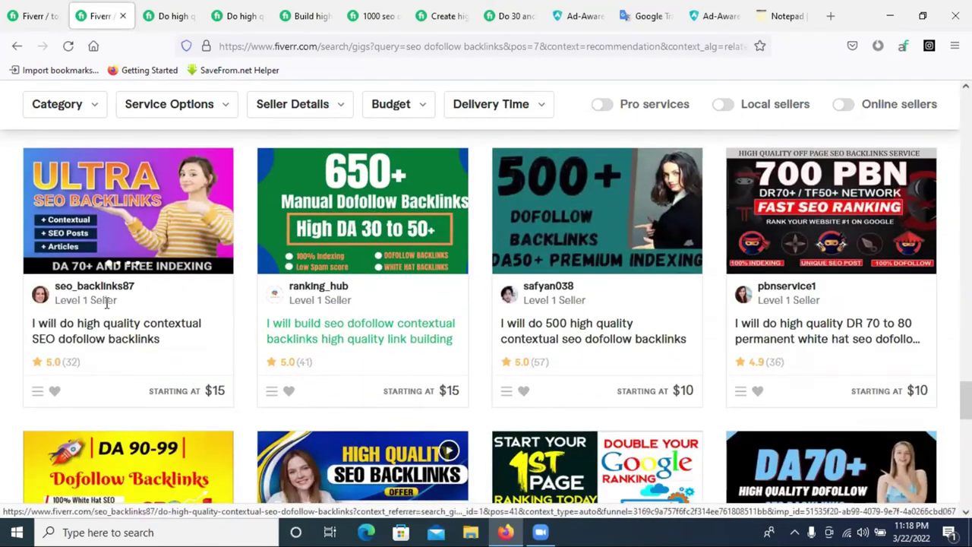
right_click(126, 337)
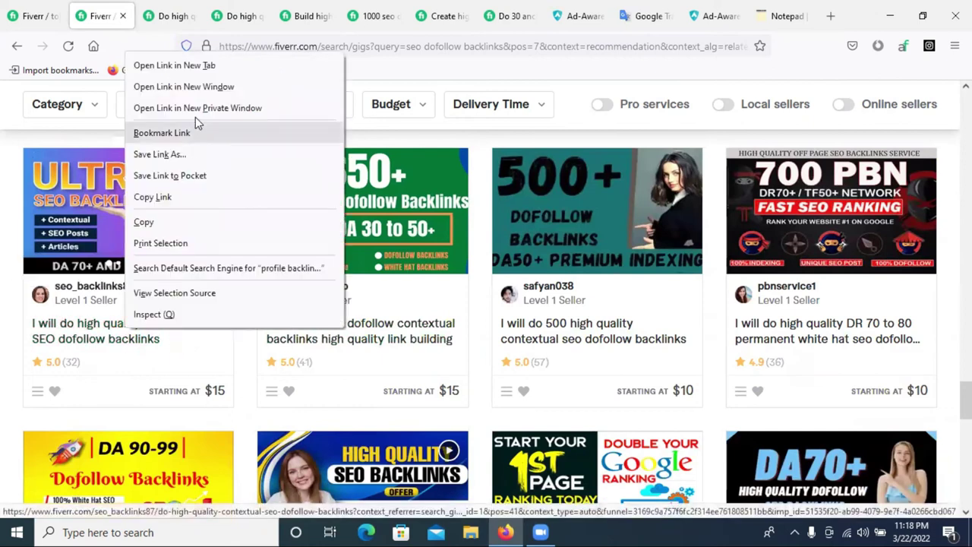
click(211, 67)
click(150, 15)
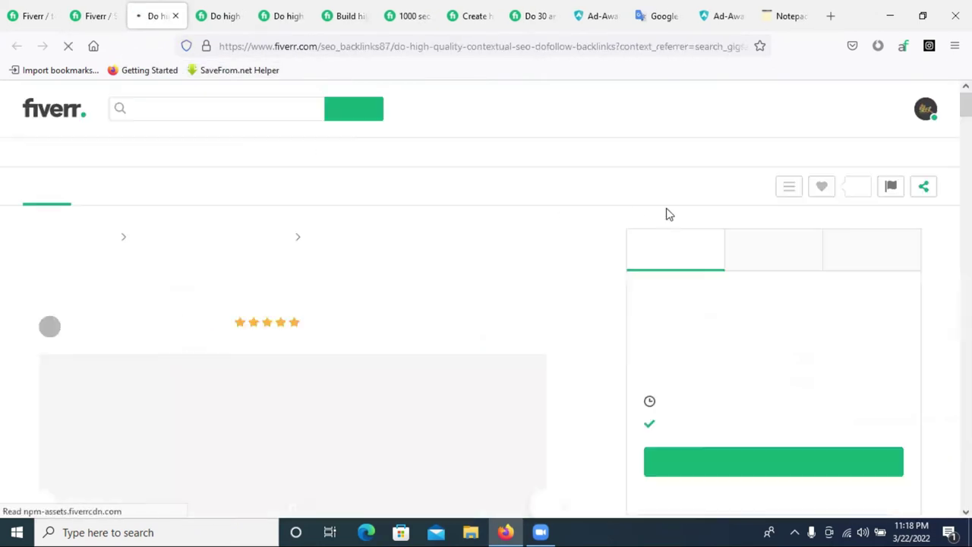
Read the gig's "WHY MY BACKLINKS ARE BETTER" list and its requirements for bullet ideas, and close the gig
scroll(543, 269, down, 10)
scroll(542, 269, down, 4)
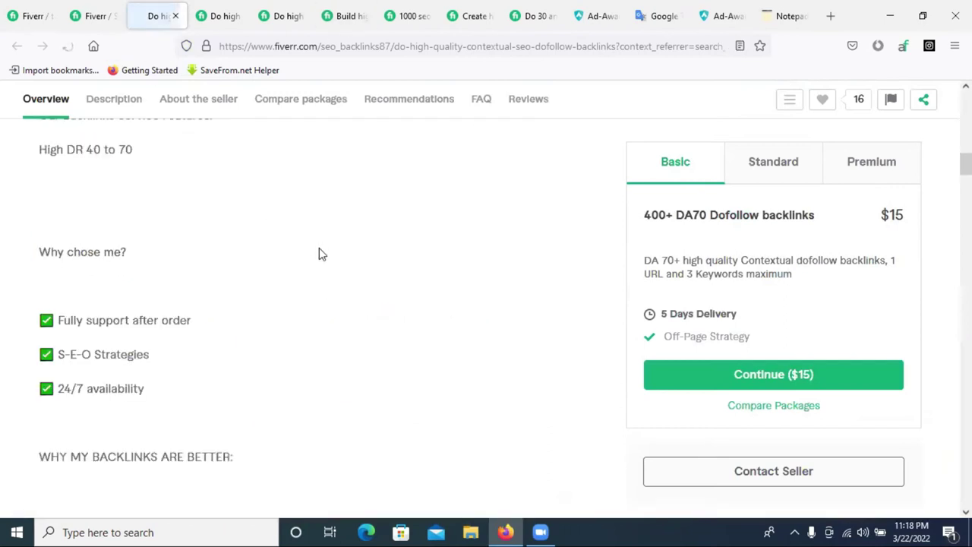
scroll(407, 269, down, 10)
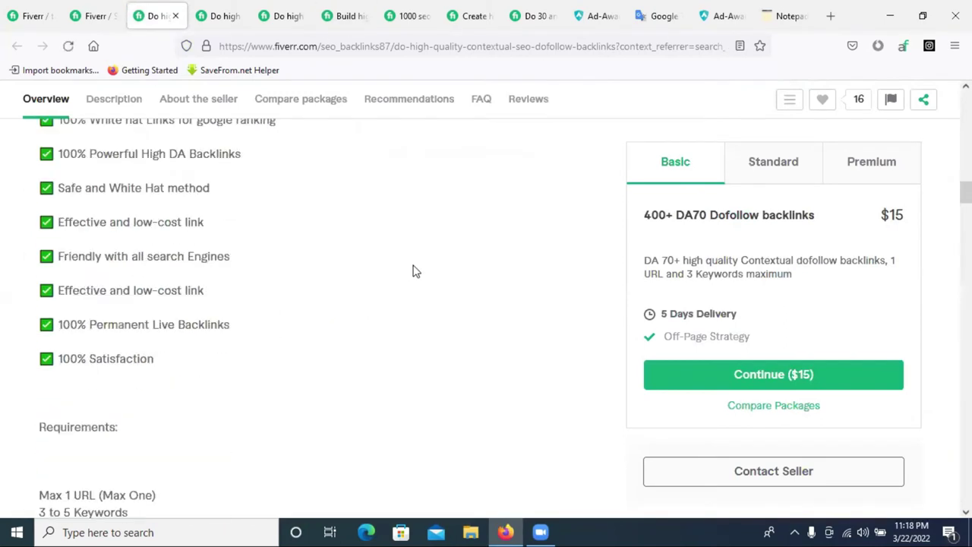
scroll(414, 271, up, 2)
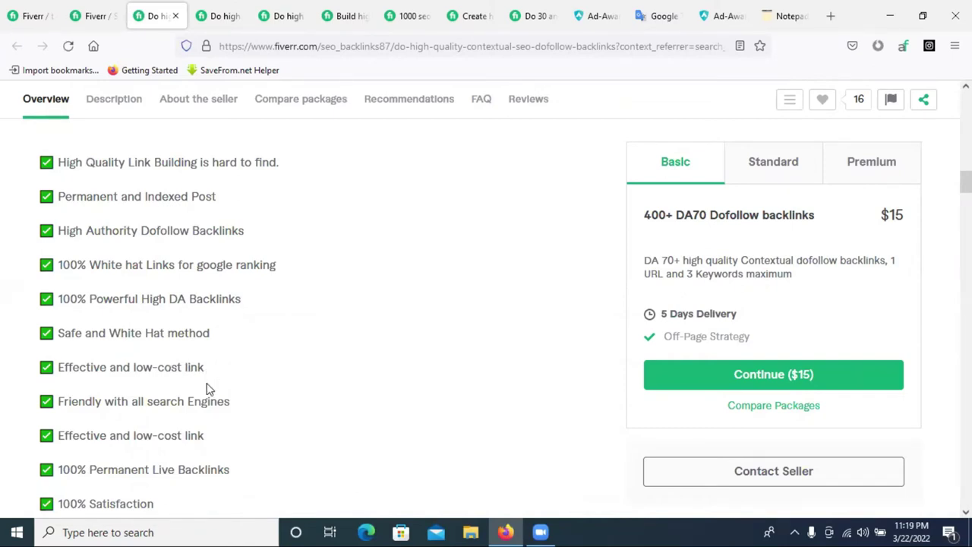
scroll(206, 389, down, 2)
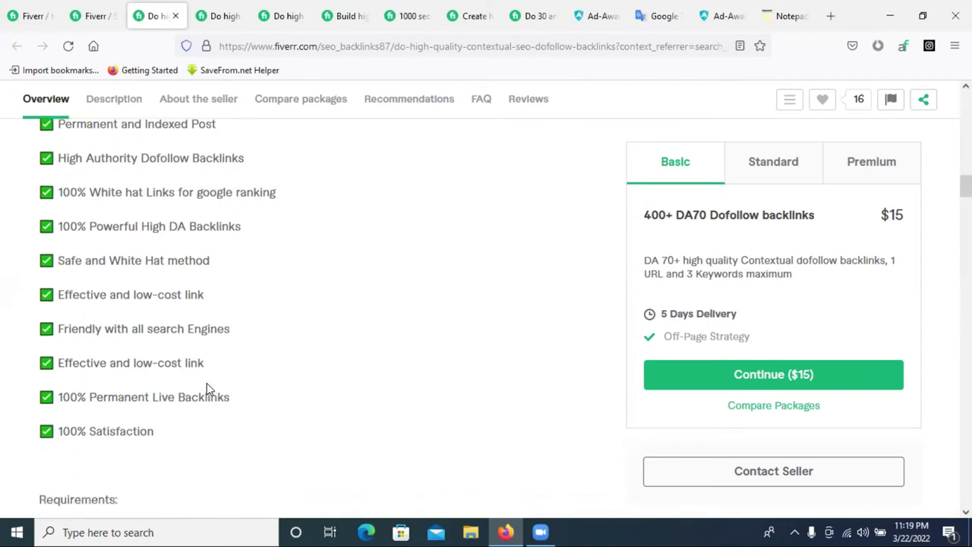
scroll(207, 386, down, 4)
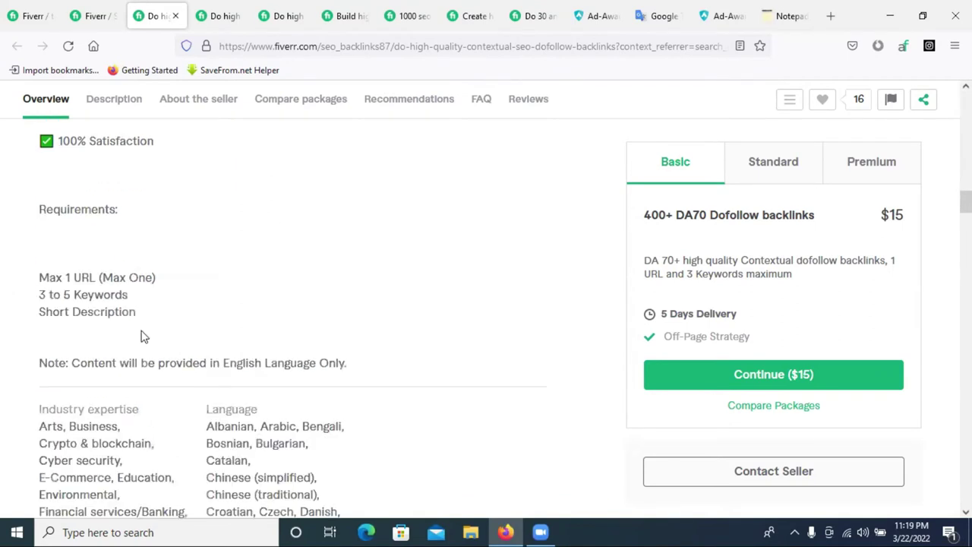
scroll(143, 332, up, 8)
scroll(143, 332, down, 2)
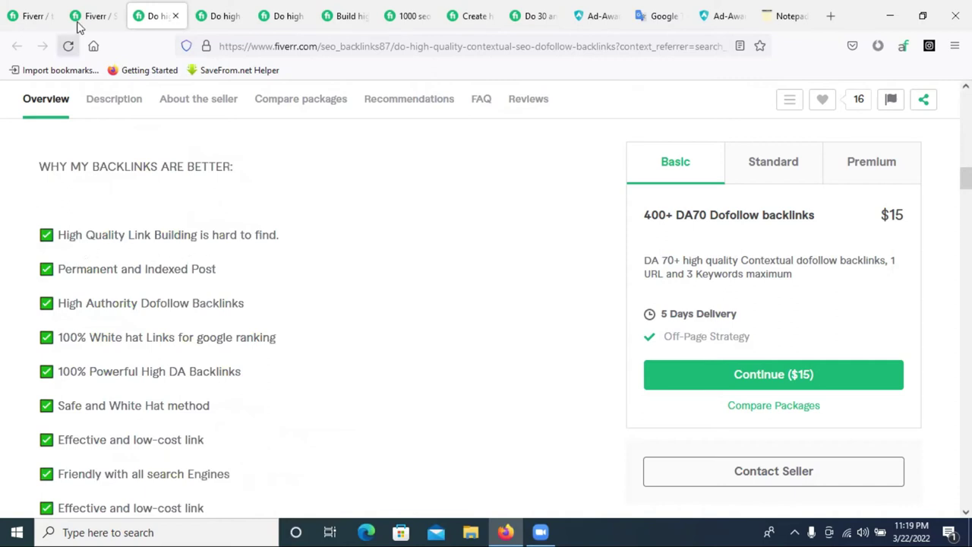
click(175, 15)
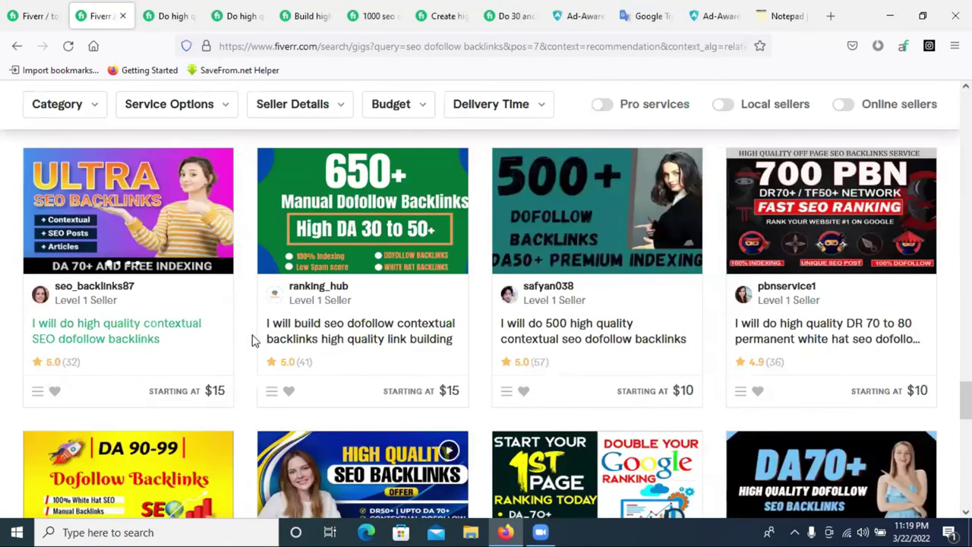
Open the $25 "create white hat SEO dofollow backlinks for google" gig from the end of the search results in a new tab
scroll(419, 306, down, 6)
scroll(553, 298, up, 2)
scroll(552, 298, up, 1)
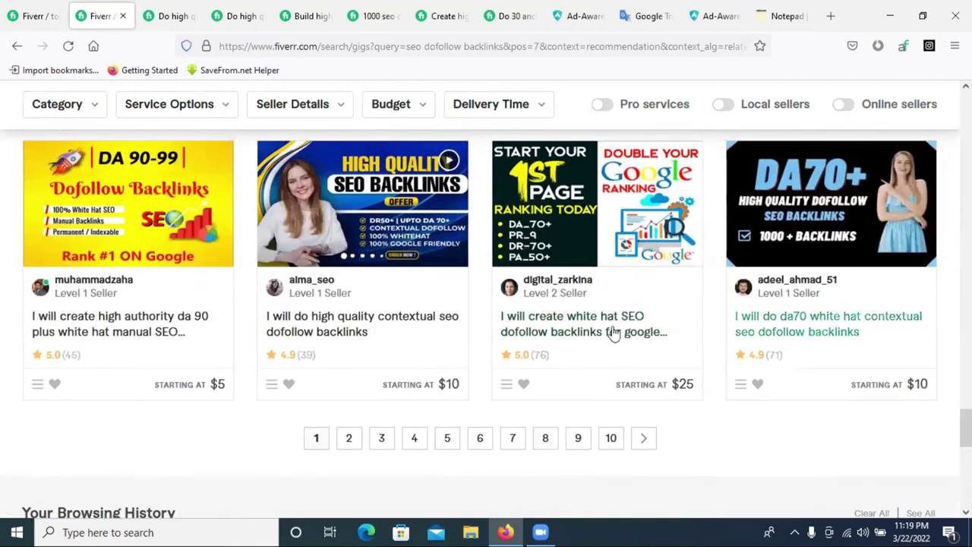
right_click(545, 324)
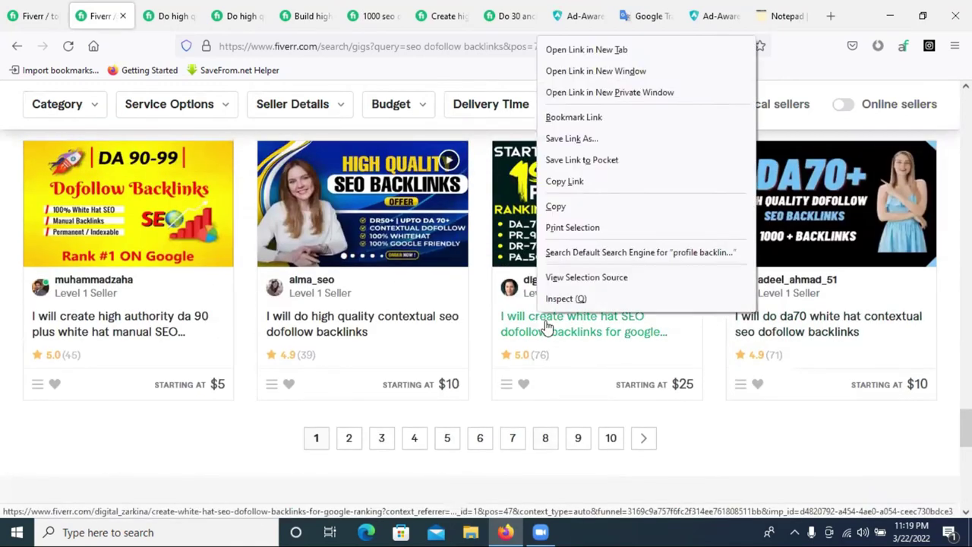
Open the $25 "white hat SEO dofollow backlinks for google ranking" gig and the $5 "high authority da 90 plus" gig in new tabs
click(595, 51)
right_click(87, 331)
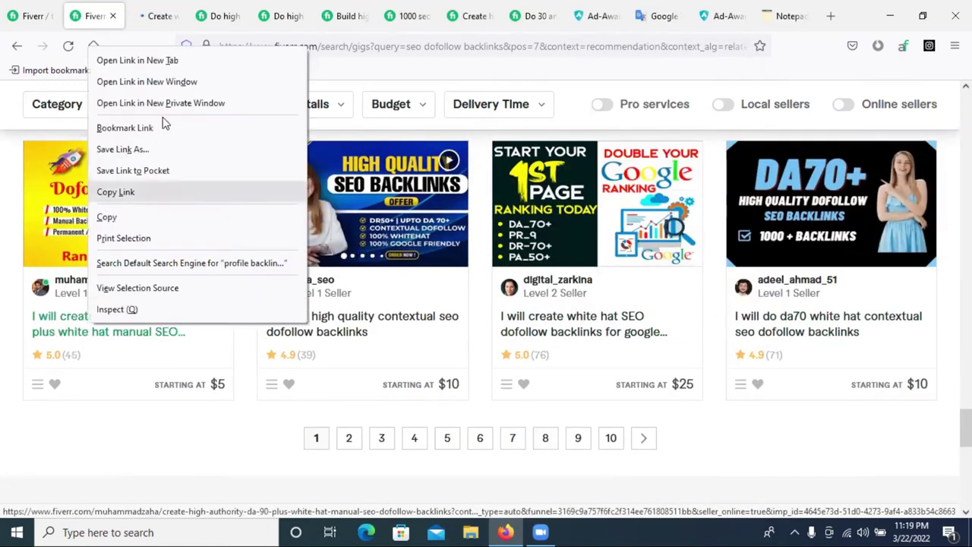
click(169, 60)
Read the descriptions of both opened competitor gigs to see which backlink services they list
click(159, 7)
scroll(231, 250, down, 5)
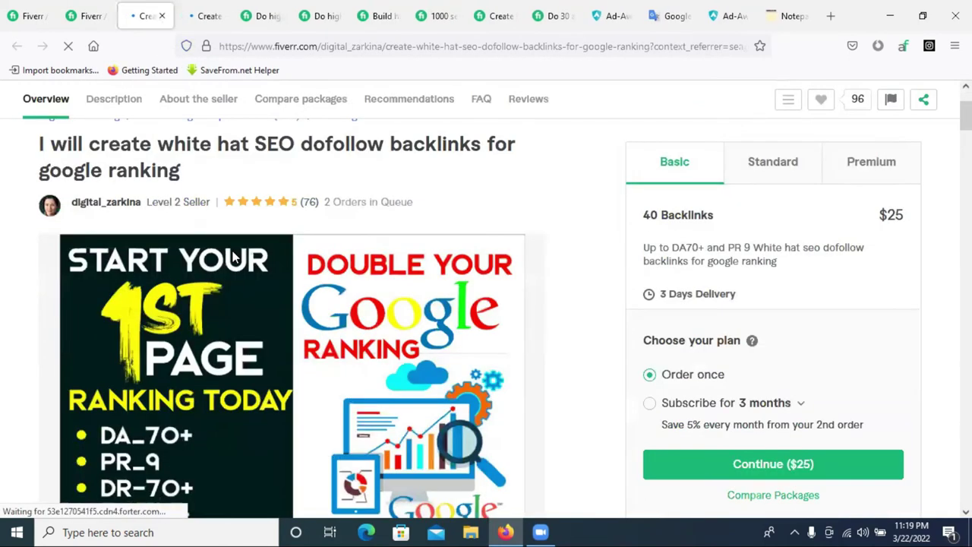
scroll(234, 257, down, 6)
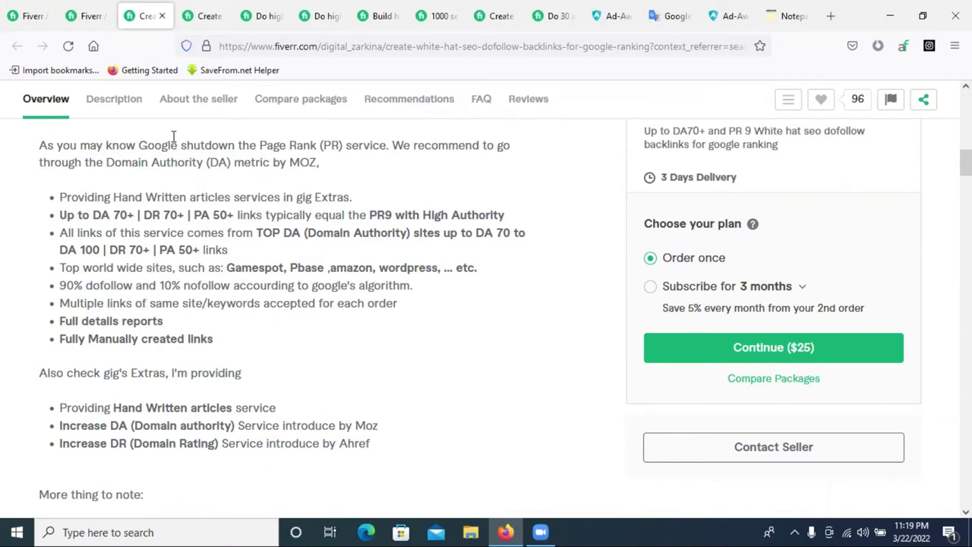
click(202, 15)
scroll(205, 320, down, 10)
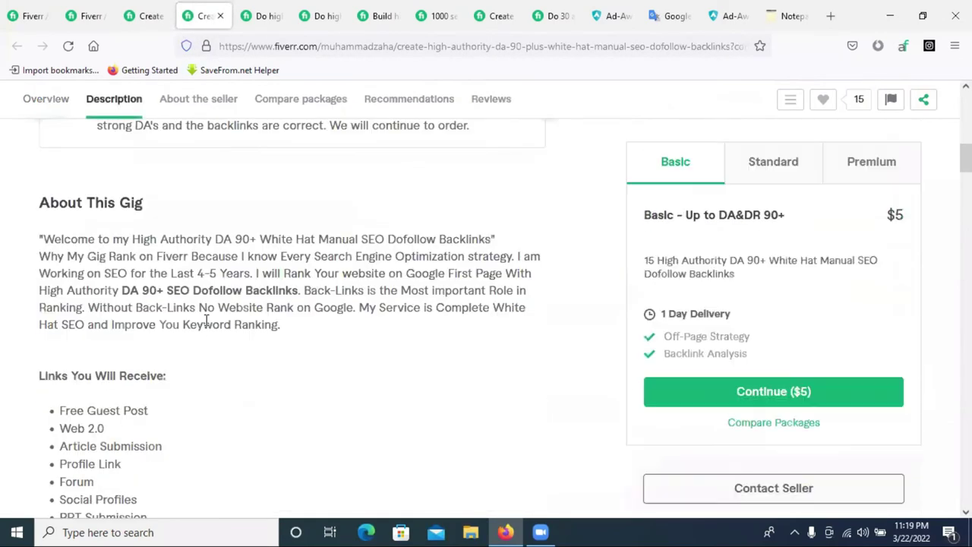
scroll(205, 319, down, 1)
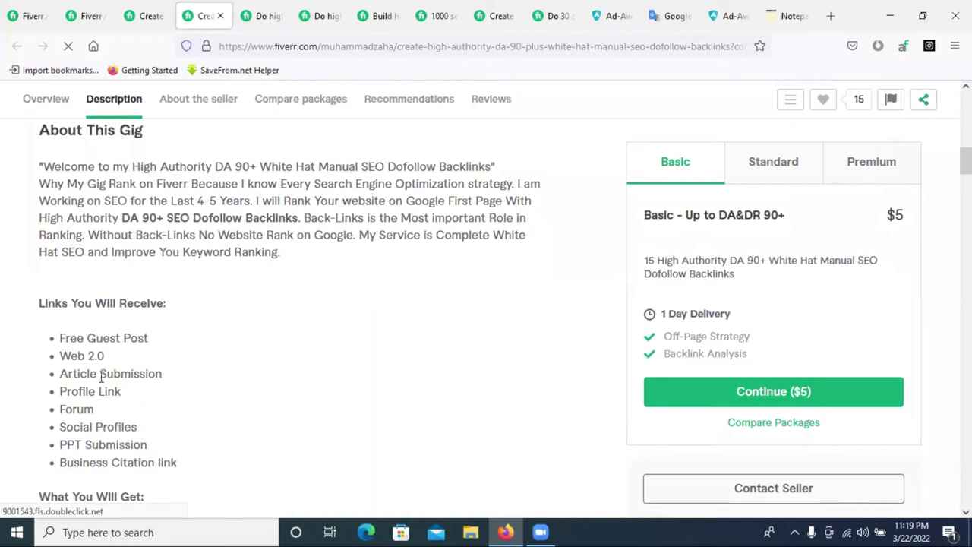
Return to the gig being edited and add the bullet "web 2.0 backlinks creation" below "Manual backlinks" in its description
click(19, 15)
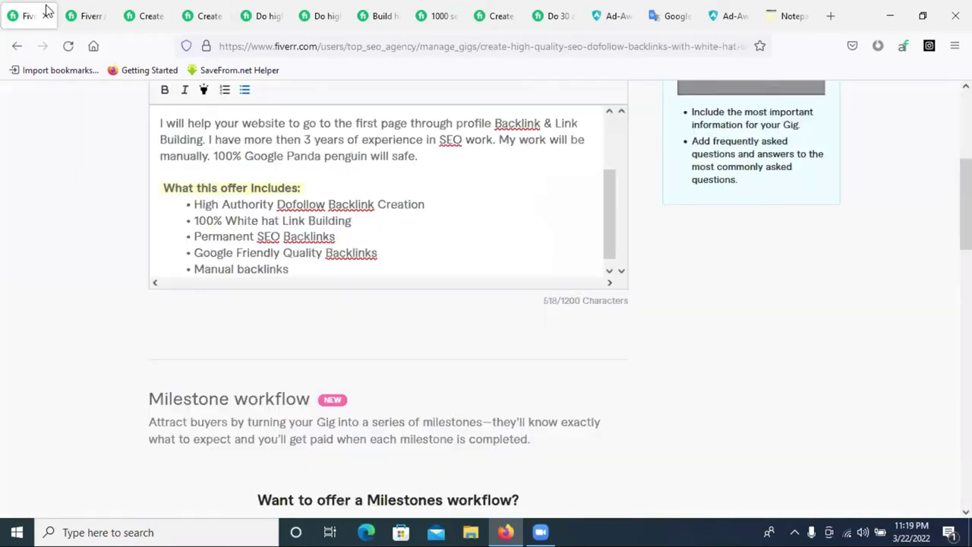
scroll(300, 262, down, 1)
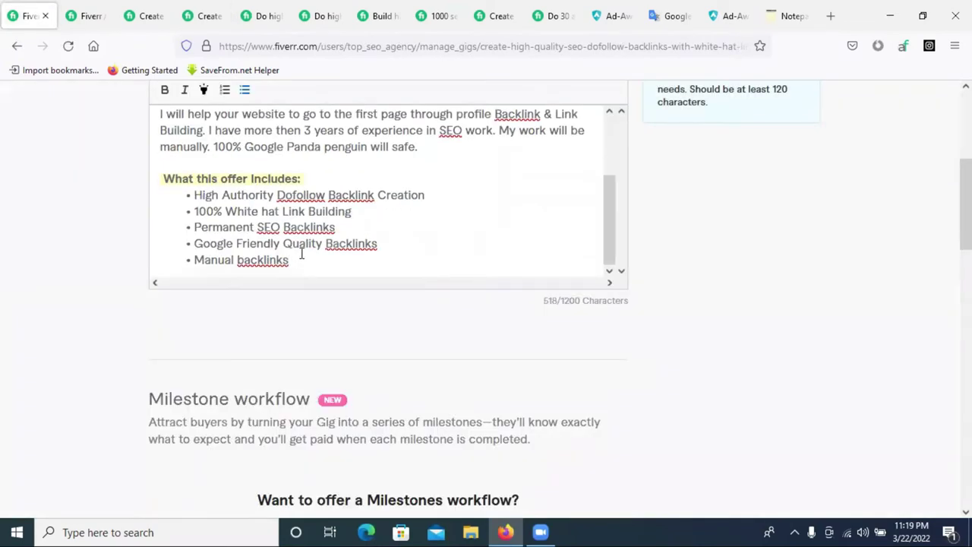
key(Return)
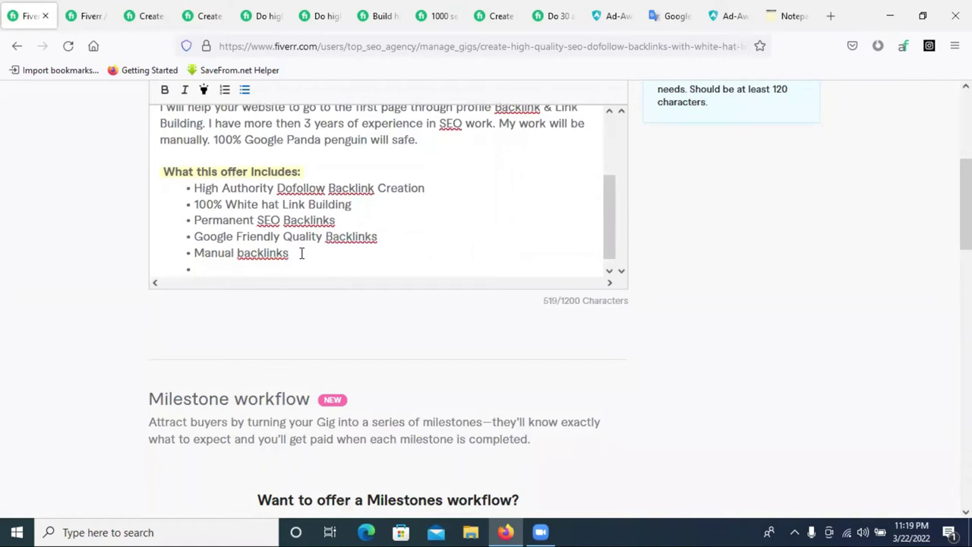
text(web 2.0 backlink)
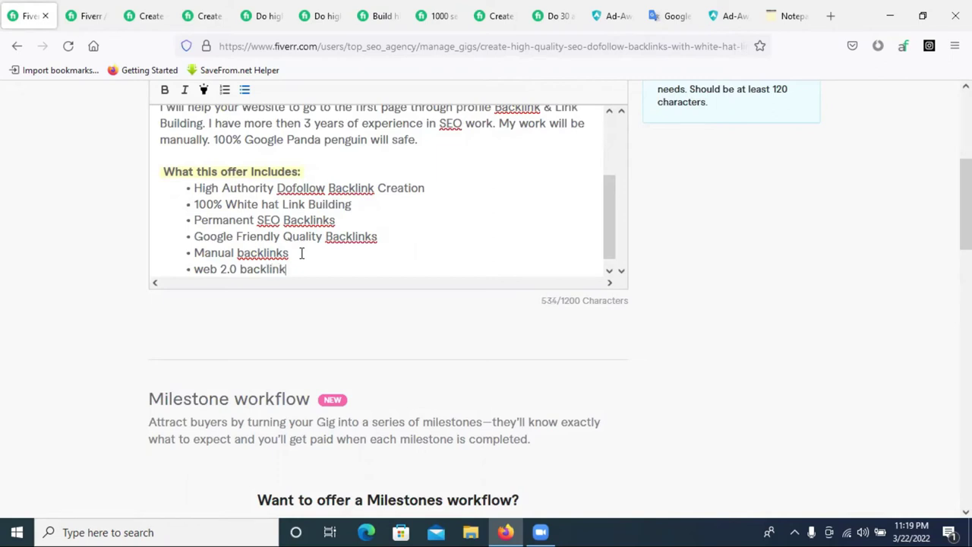
text(s creat)
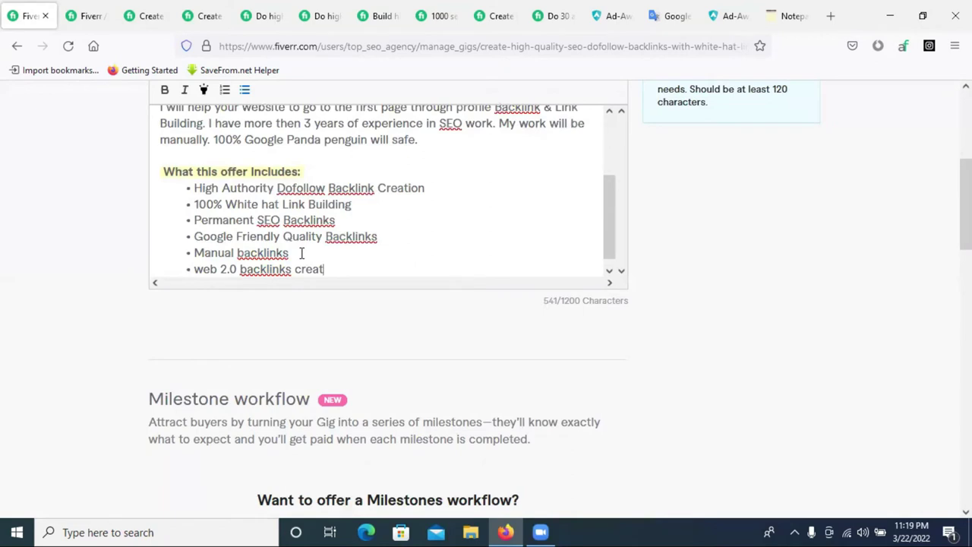
text(ion)
key(Return)
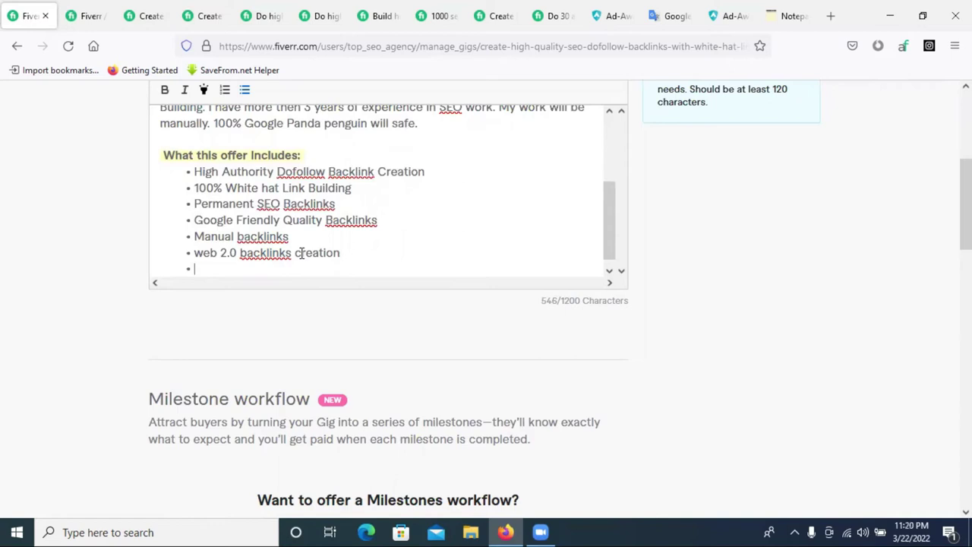
Add "Social Bookmarking" as the next bullet of the offer list
text(Social Bookm)
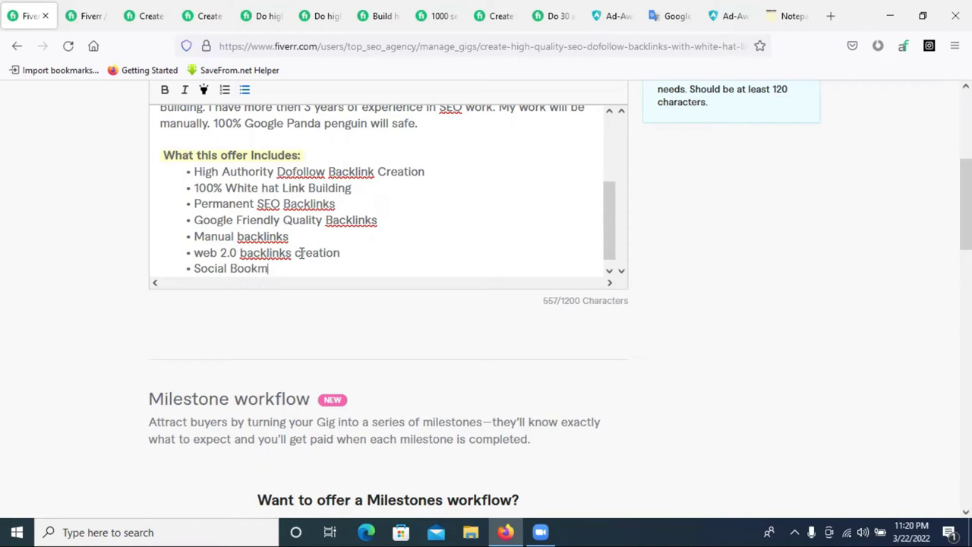
text(arket)
key(BackSpace)
key(BackSpace)
text(ing)
key(Return)
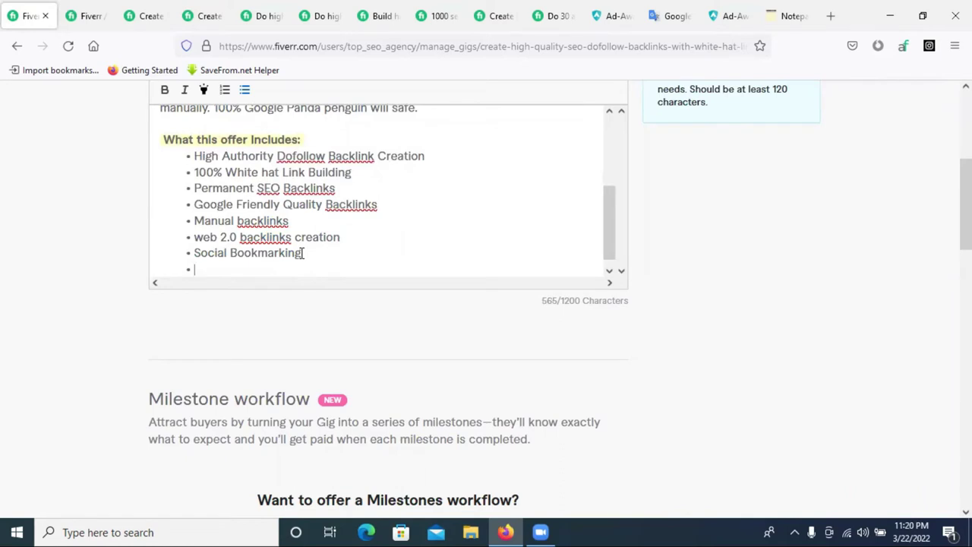
Add the bullet "Directory submission" below "Social Bookmarking", correcting the spelling of "submission"
text(Directory submissiion)
key(Return)
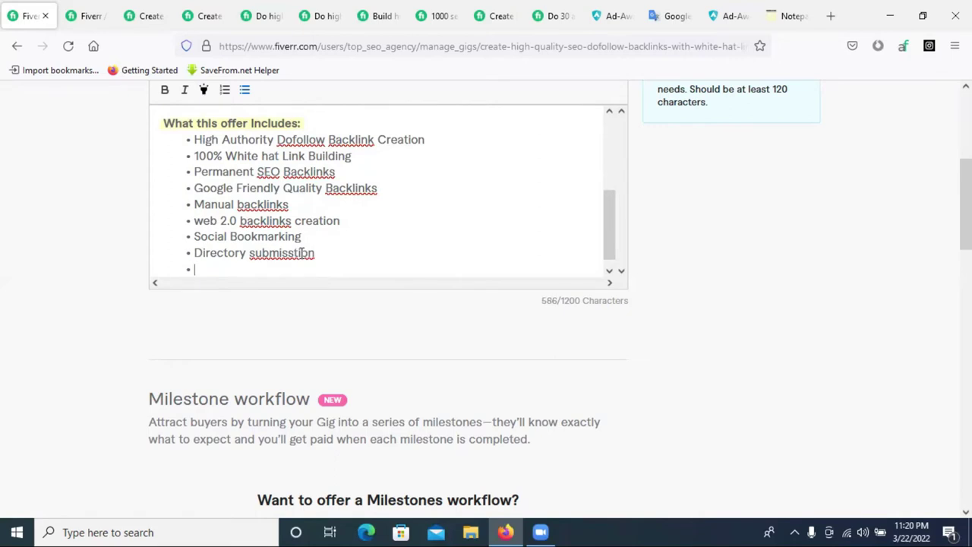
right_click(301, 253)
click(353, 219)
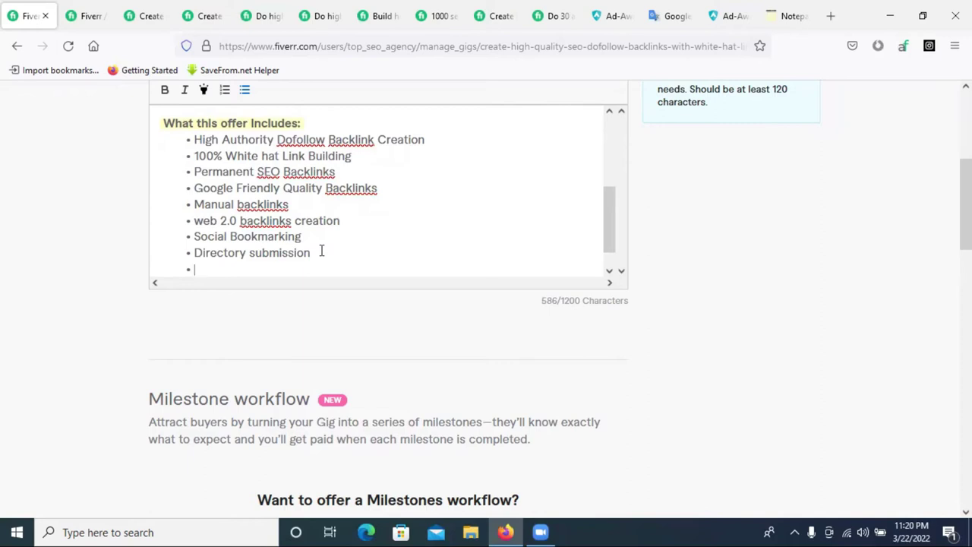
Add the bullet "HQ live Blog Commenting" to the offer list, correcting the spelling of "Commenting"
text(HQ live Blog )
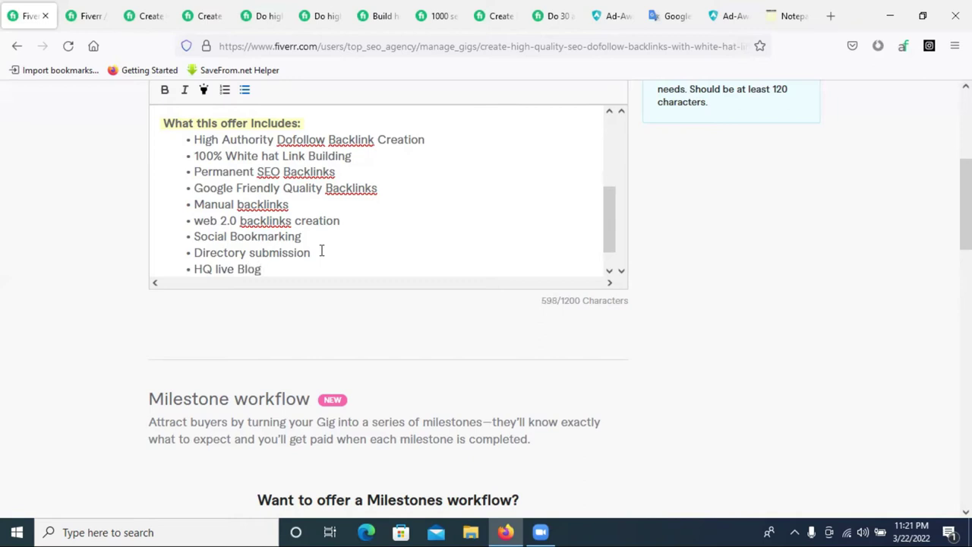
text(Commeting)
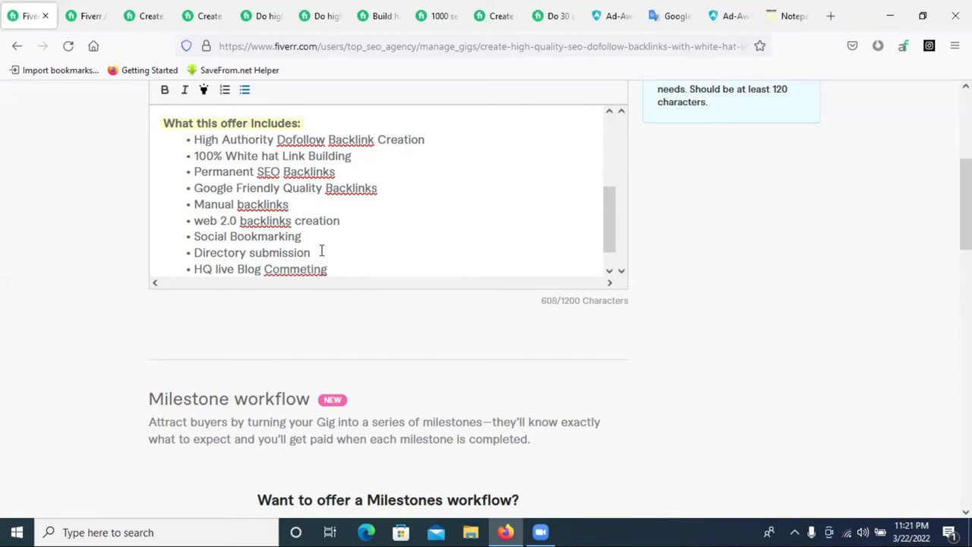
right_click(309, 270)
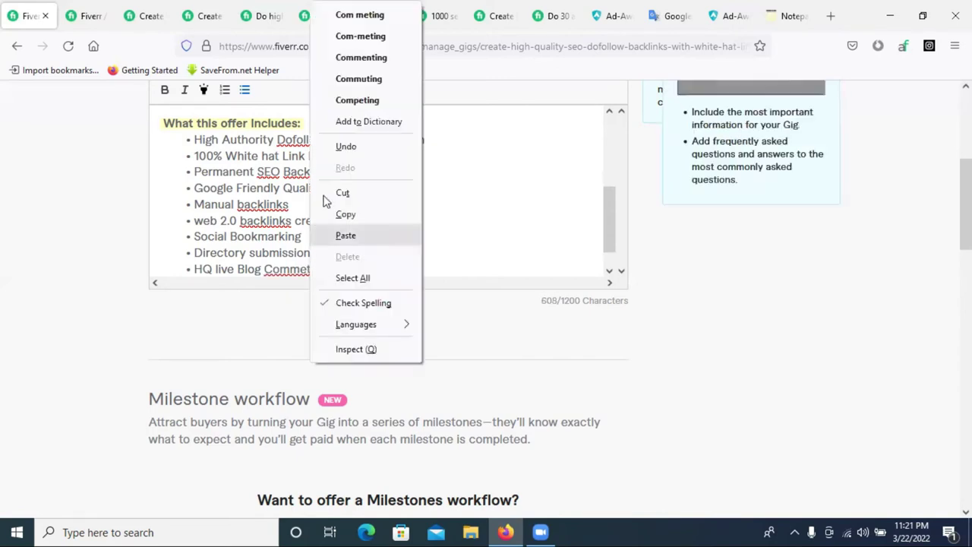
click(385, 17)
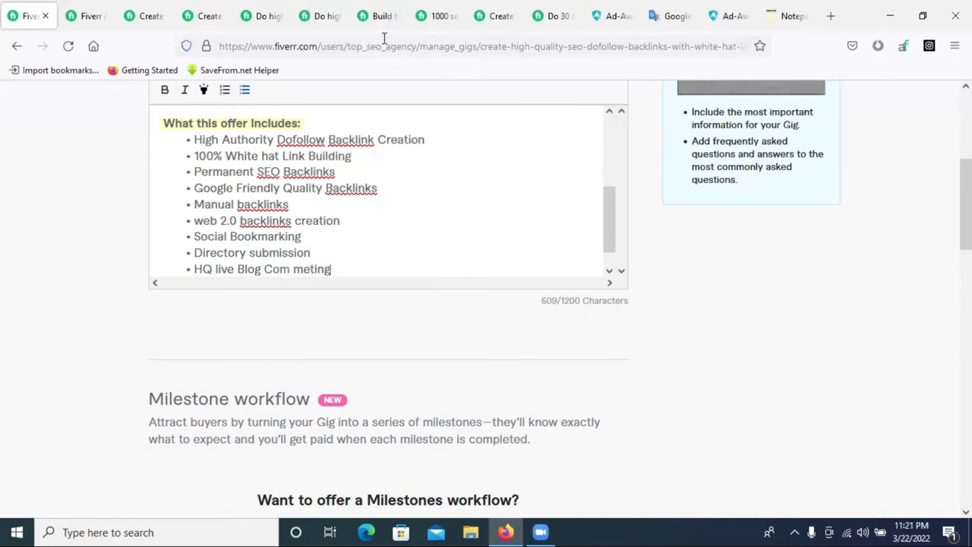
click(294, 268)
key(BackSpace)
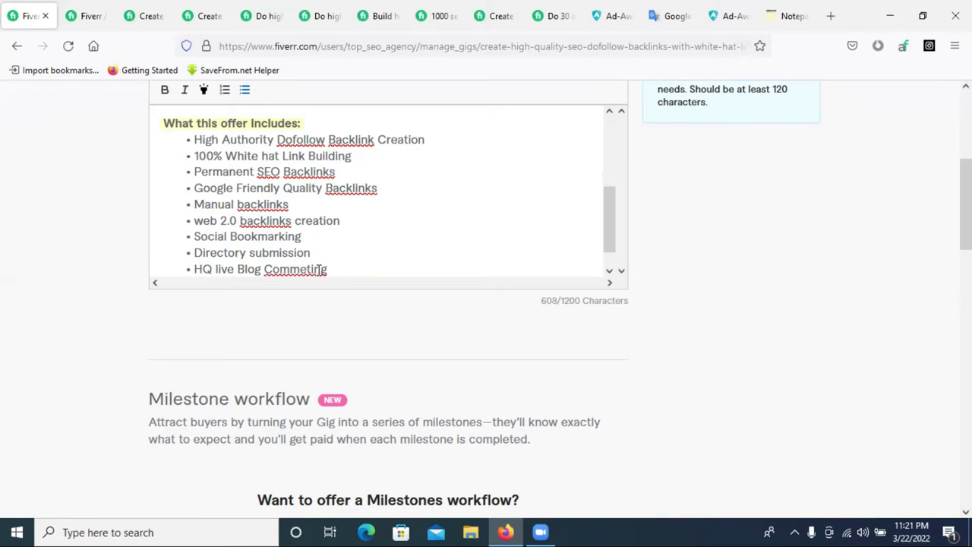
right_click(318, 270)
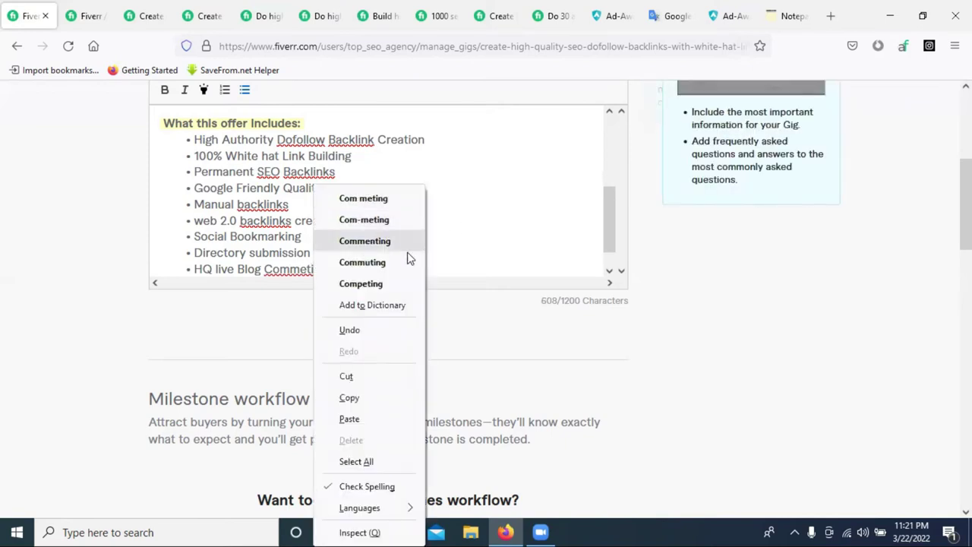
click(365, 241)
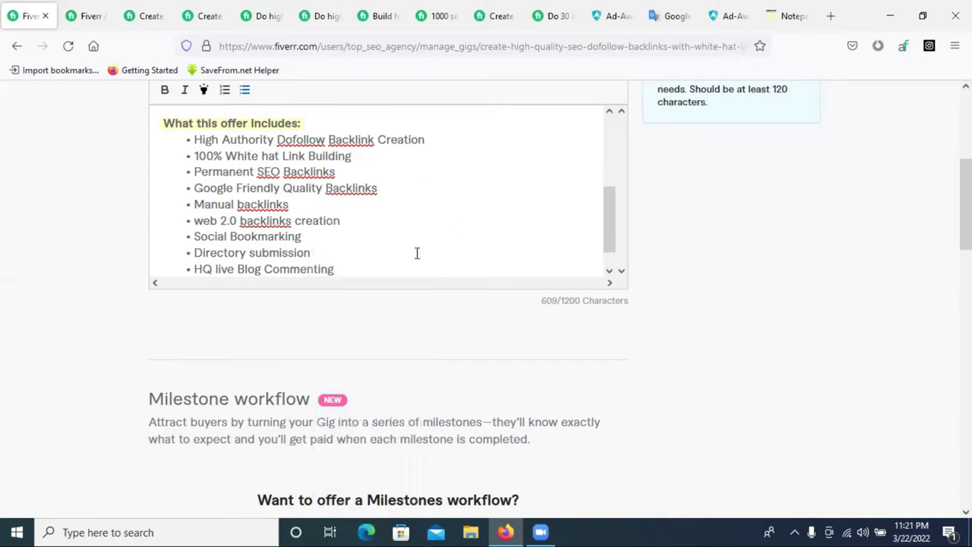
Add the bullet "PNB Backlinks" below "HQ live Blog Commenting"
key(Return)
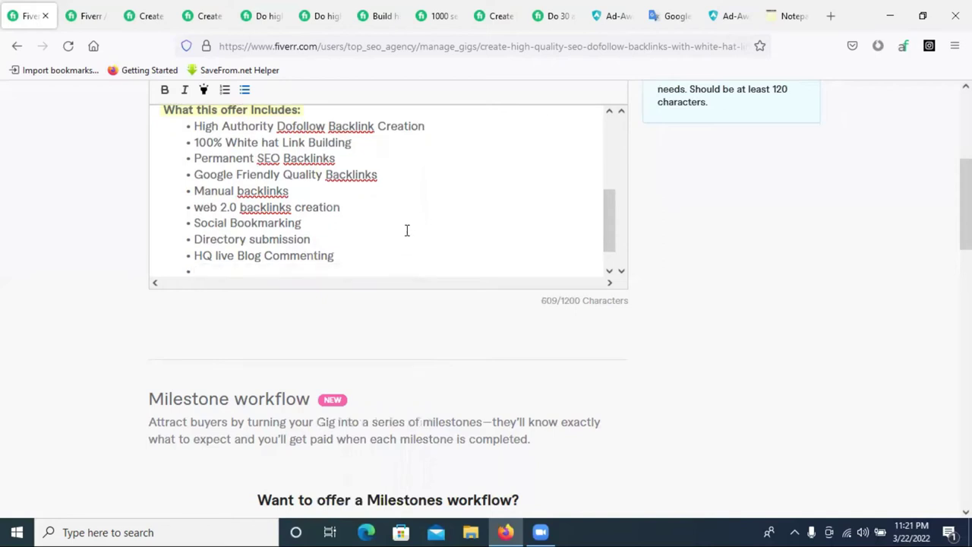
key(Return)
click(222, 244)
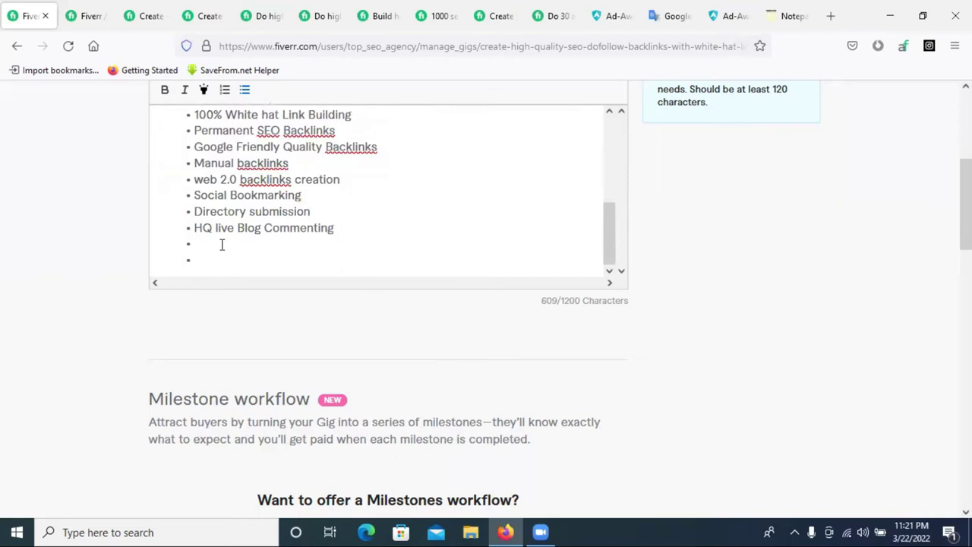
text(PNB Backlink)
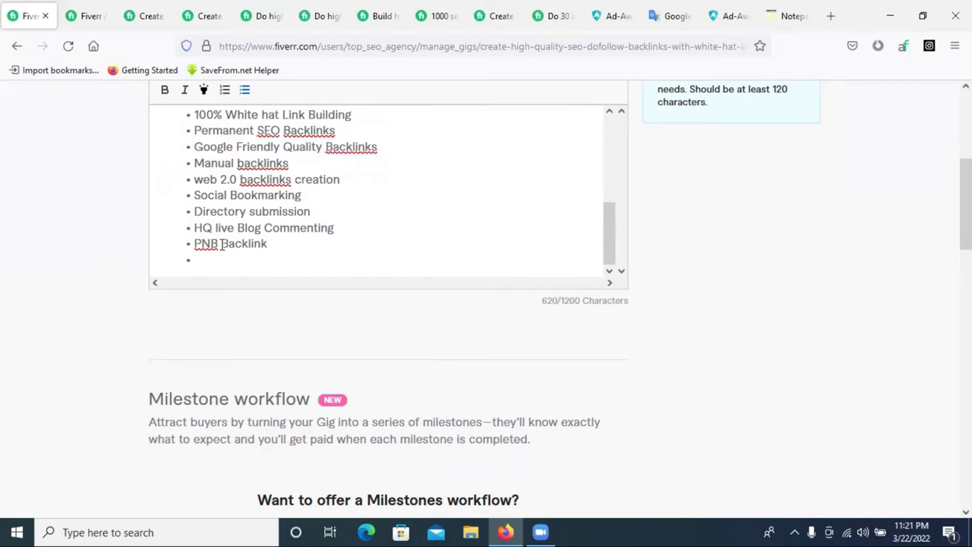
key(Return)
click(267, 243)
text(s)
Add the bullet "Profile Backlinks" below "PNB Backlinks"
click(204, 266)
text(Pr)
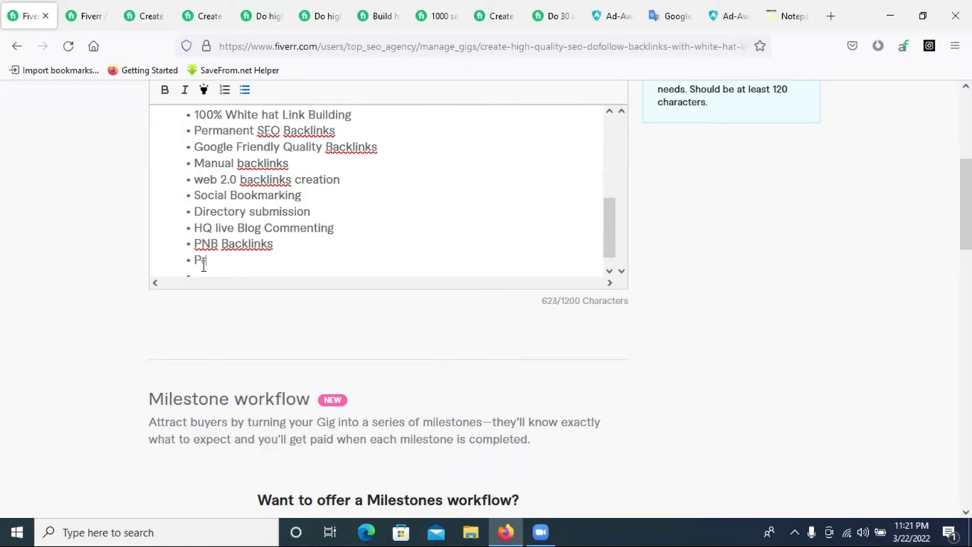
text(ofile Backlinks)
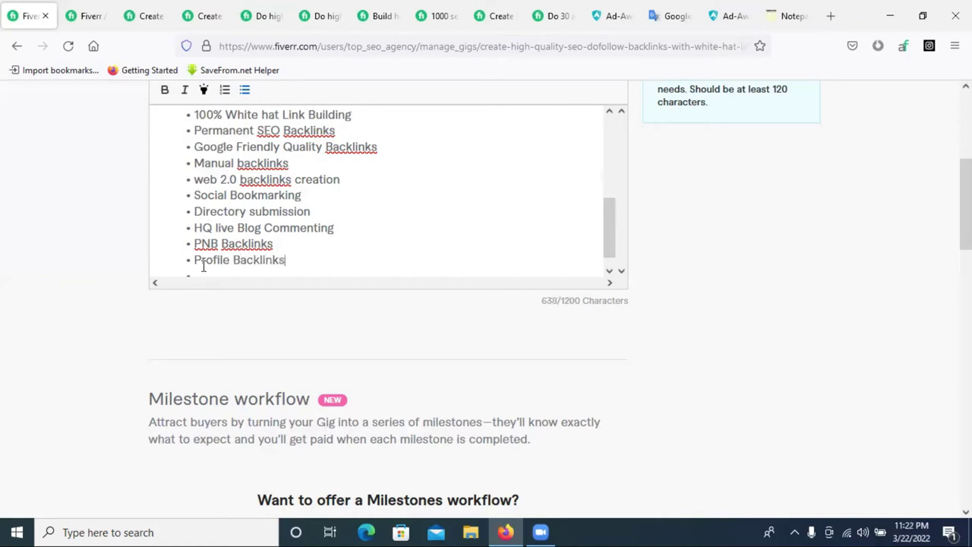
key(Return)
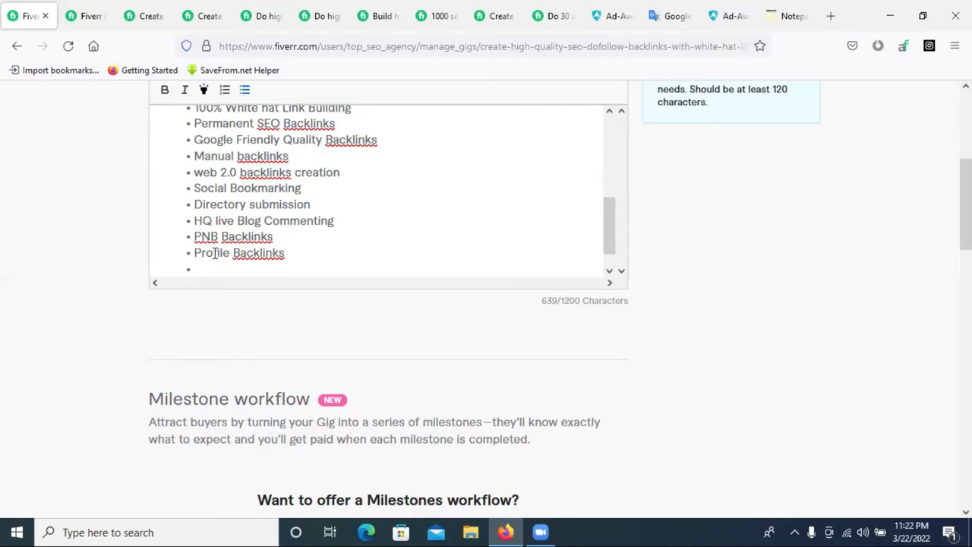
Remove the empty bullets at the end of the offer list and look over its entries
scroll(336, 263, down, 1)
click(215, 257)
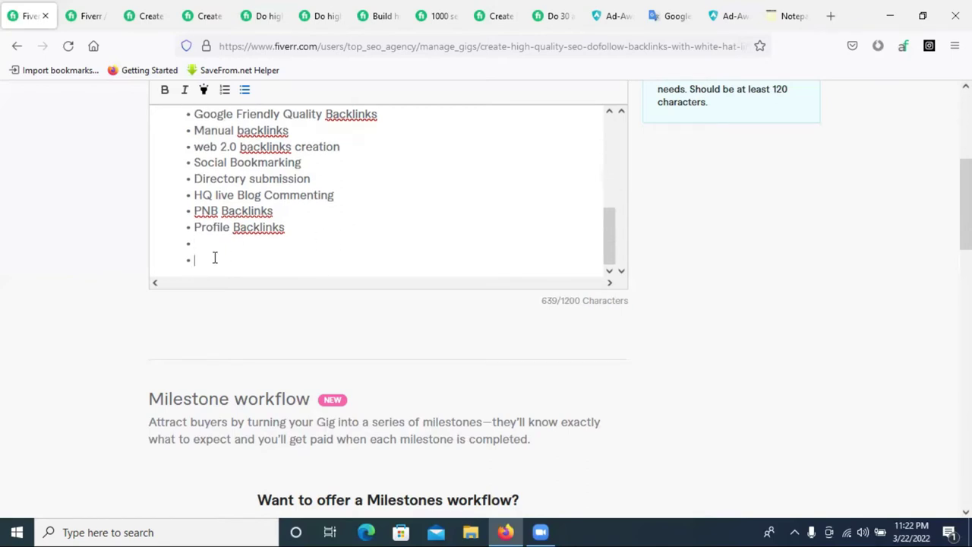
key(BackSpace)
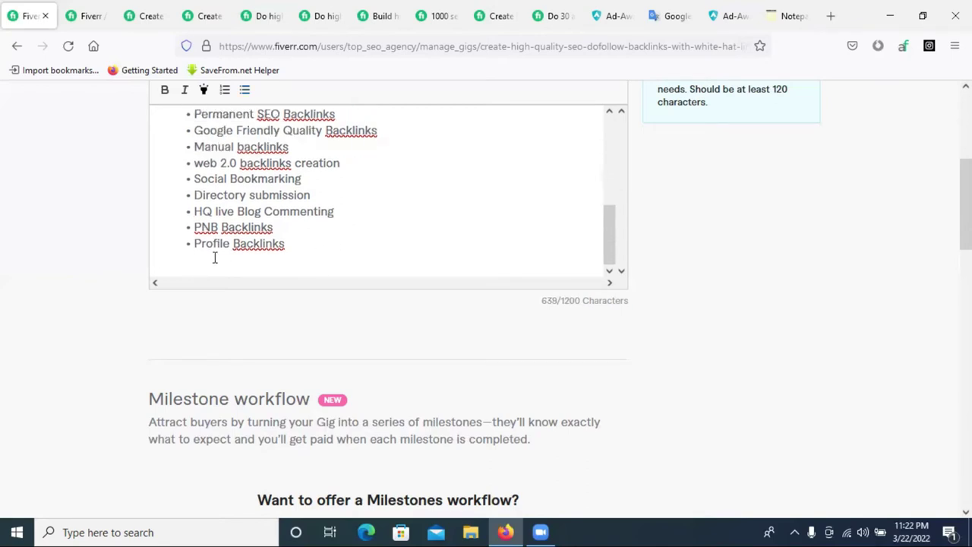
scroll(215, 257, up, 3)
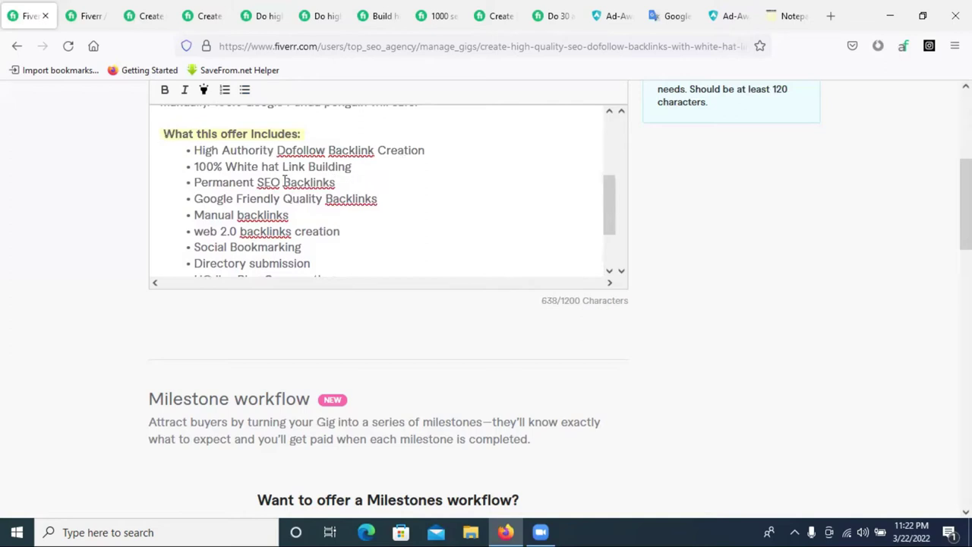
scroll(285, 182, down, 3)
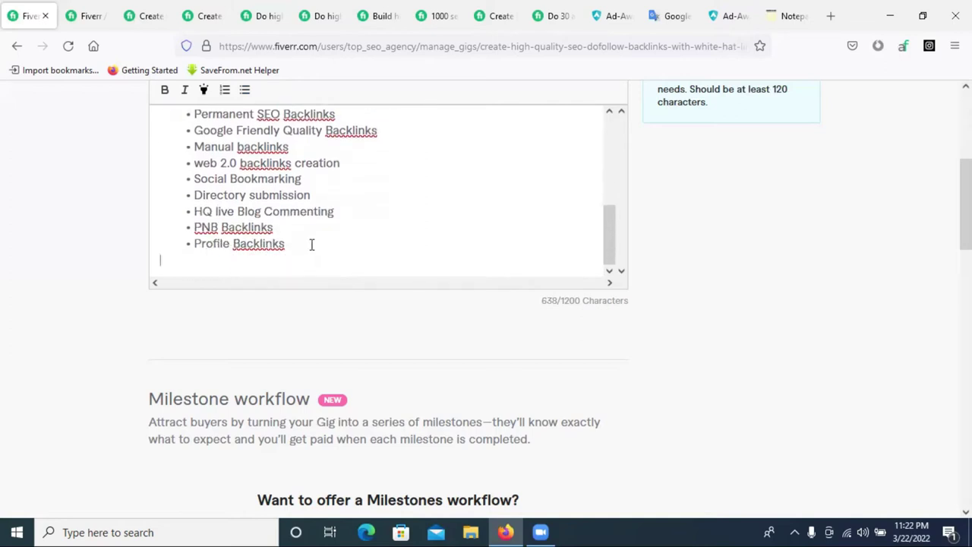
Start a new bullet "Article" below "Profile Backlinks" in the offer list, correcting its spelling
key(Return)
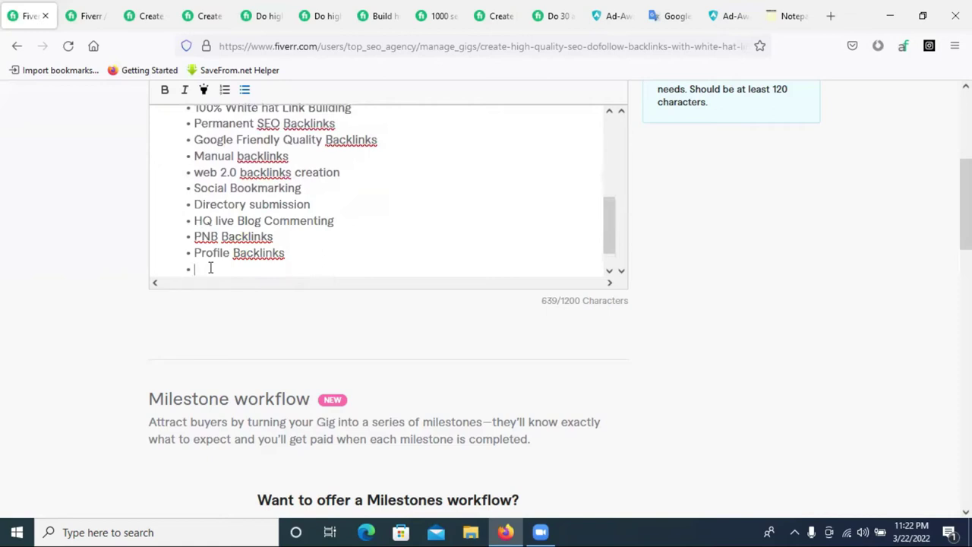
text(Ar)
text(tical)
right_click(210, 268)
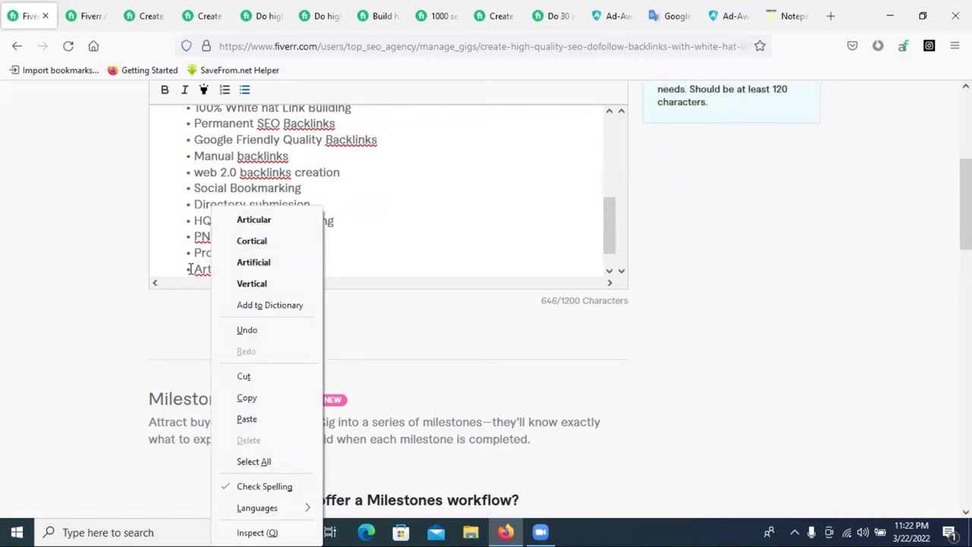
key(Escape)
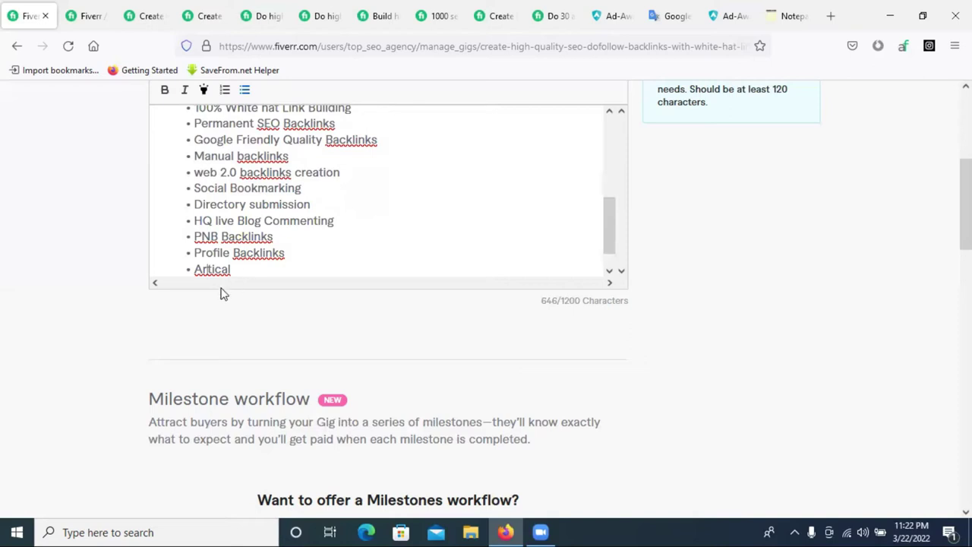
drag(221, 269, 234, 269)
text(le)
Complete the bullet as "Article submission" by copying the second word from "Directory submission", and end the bulleted list
triple_click(282, 204)
click(282, 204)
drag(316, 204, 248, 205)
key(ctrl+c)
click(232, 269)
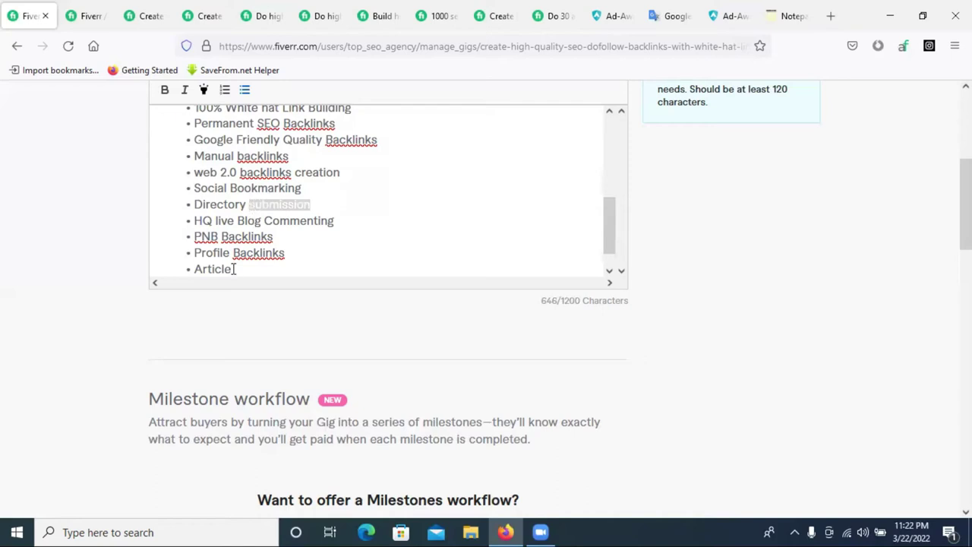
key(ctrl+v)
key(Return)
key(Return)
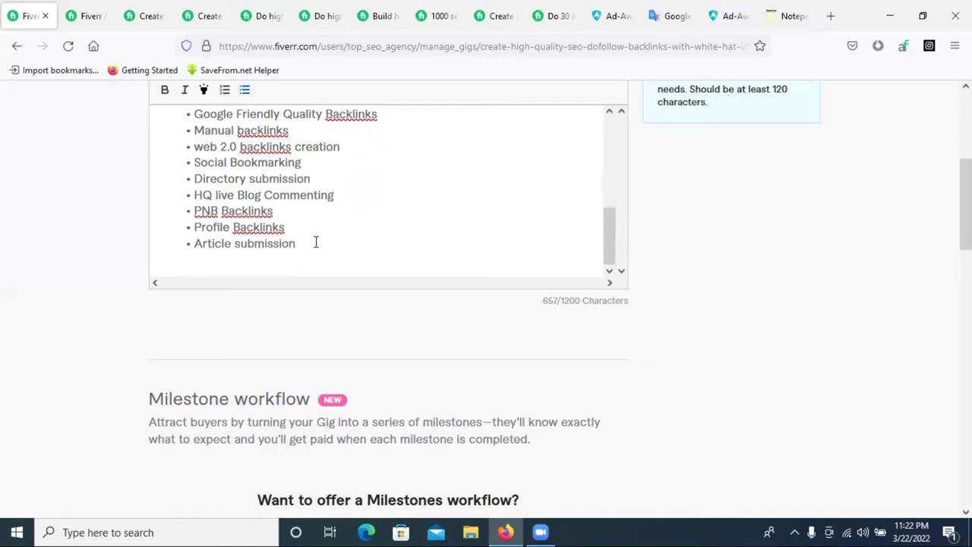
Add the heading line "Why Choose Me:" below the offer list, separated from it by a blank line
scroll(299, 164, up, 8)
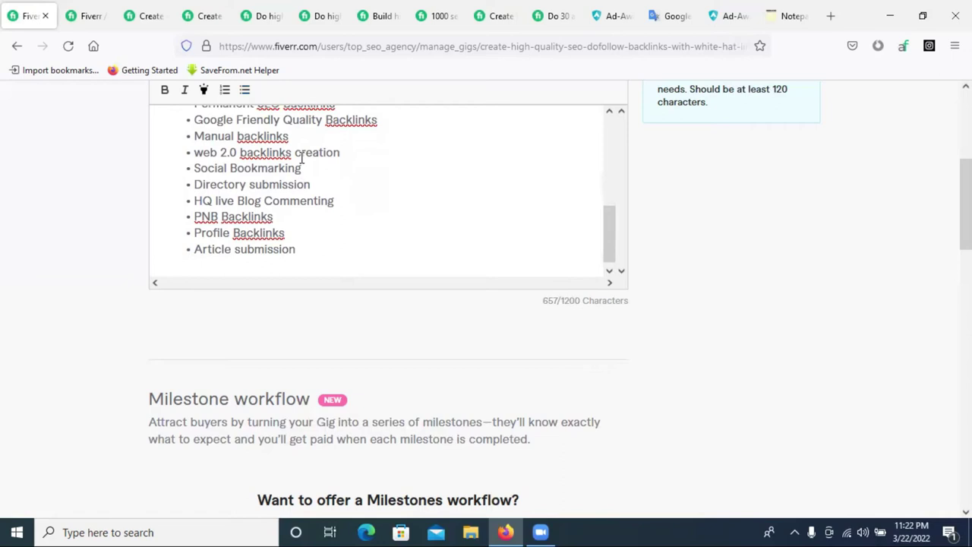
scroll(338, 224, down, 3)
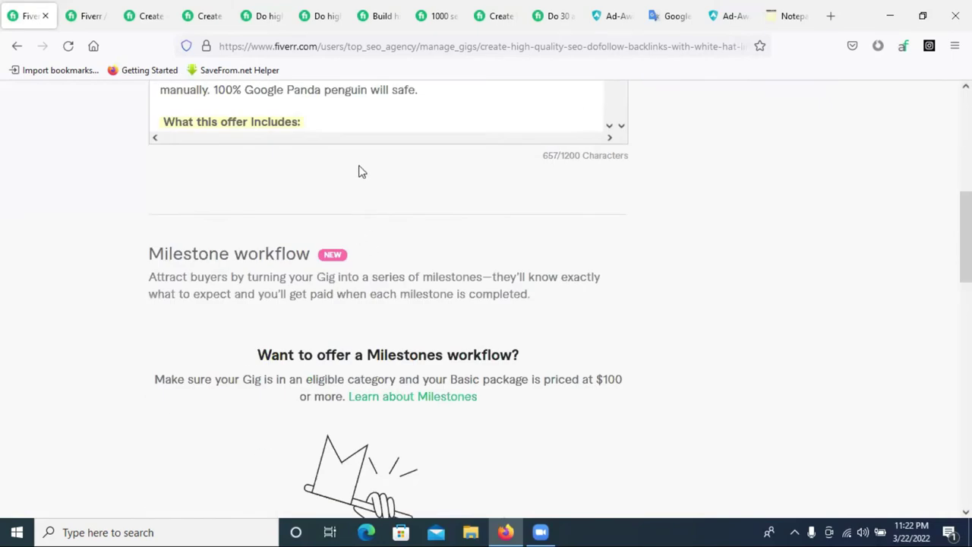
scroll(360, 172, up, 3)
scroll(337, 258, down, 5)
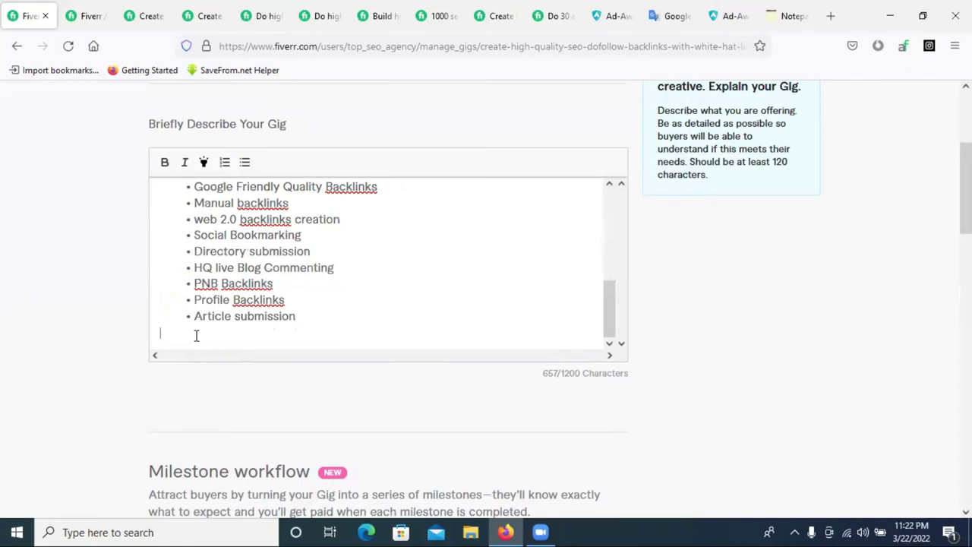
text(Why Choo)
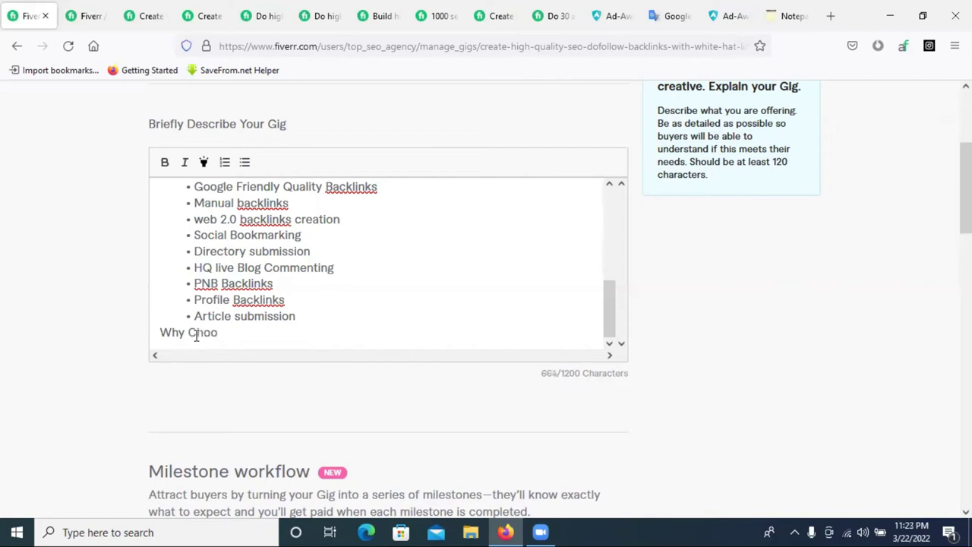
text(se Me:)
click(166, 328)
key(Return)
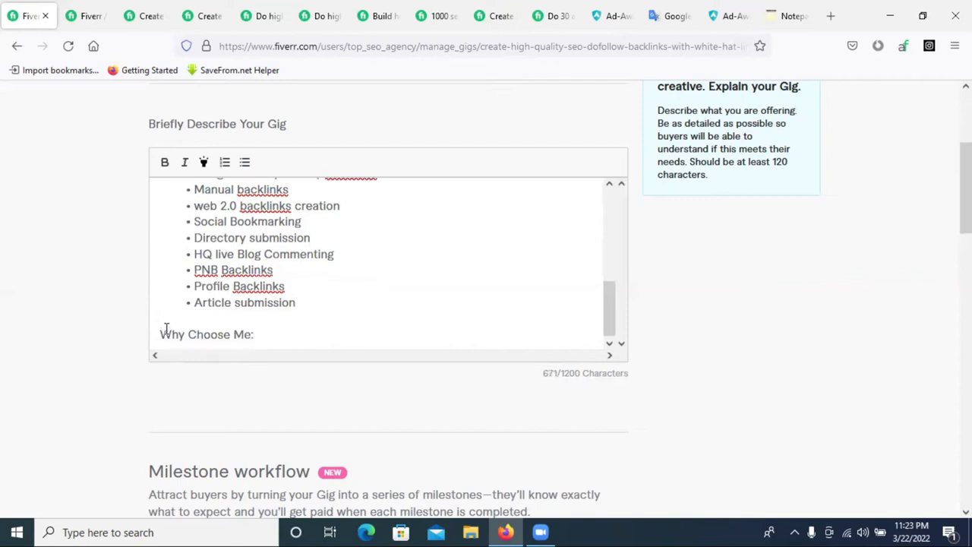
Make the "Why Choose Me:" heading bold and highlighted, and start a bulleted list directly below it
triple_click(202, 341)
click(164, 161)
click(204, 161)
click(258, 342)
key(Return)
key(Return)
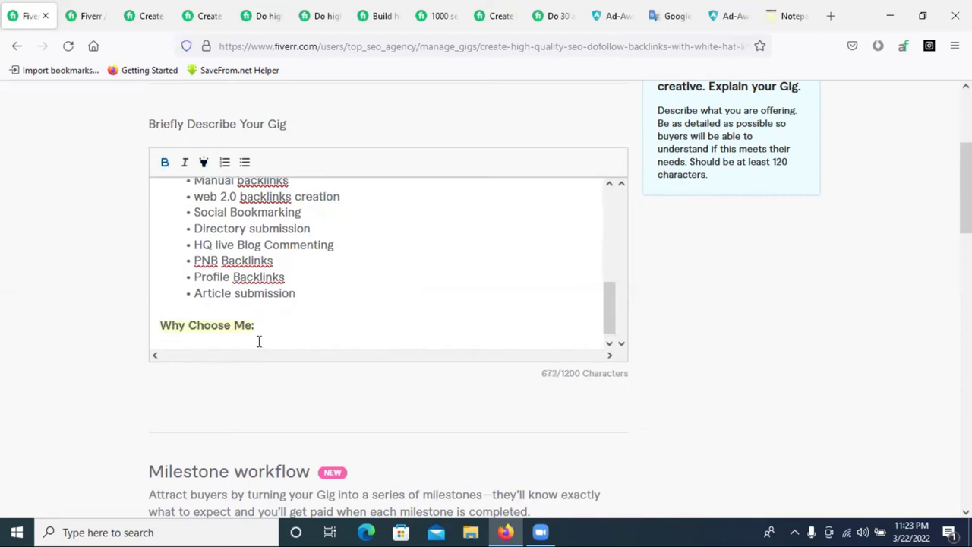
click(244, 161)
Examine the "About This Gig" text and its crown symbols in the competitor gig about 95 unique domain SEO backlinks
scroll(253, 251, up, 5)
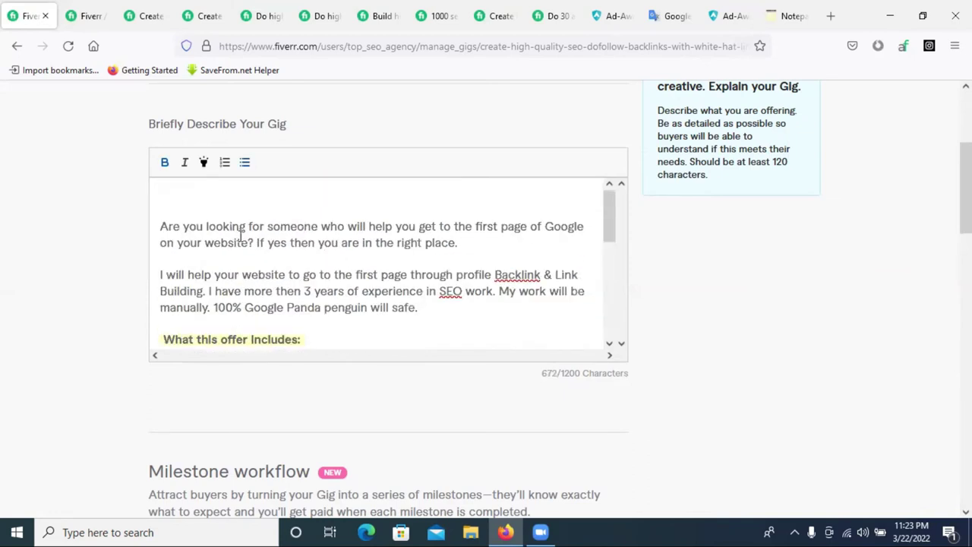
scroll(444, 183, up, 2)
click(379, 15)
scroll(298, 249, up, 5)
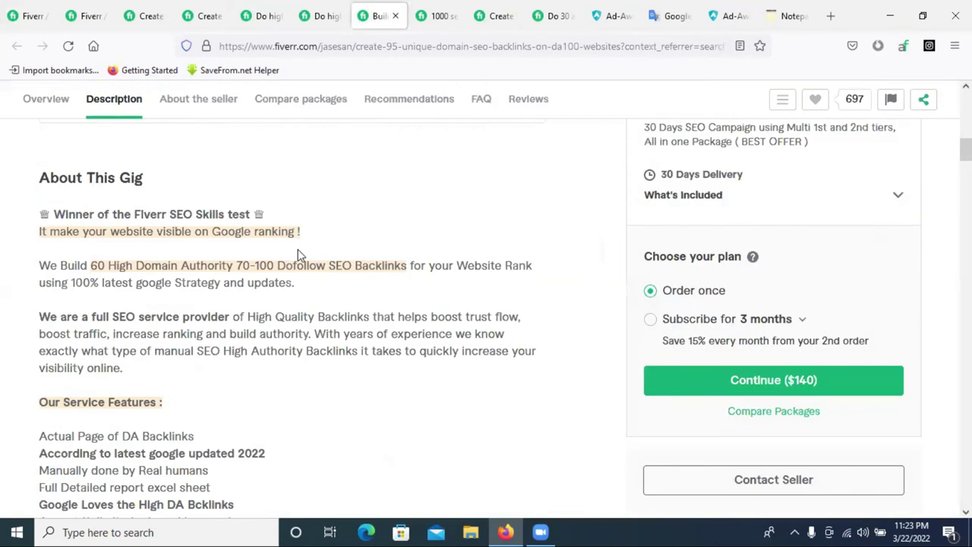
scroll(195, 272, down, 1)
scroll(195, 272, down, 1)
double_click(44, 358)
double_click(258, 359)
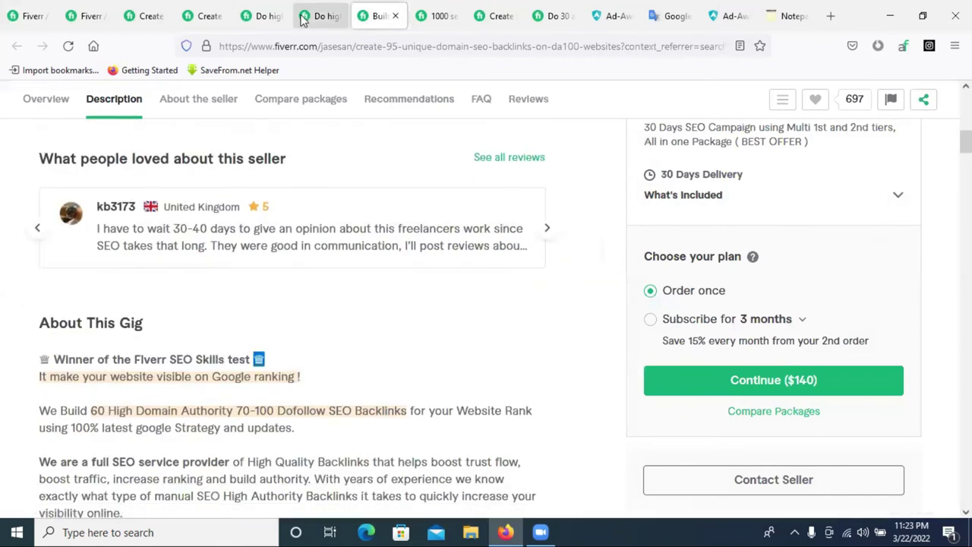
Compare the descriptions of further competitor gigs, including the 1000 SEO dofollow contextual and DA 70 plus backlinks gigs
click(319, 16)
scroll(307, 245, up, 6)
scroll(309, 246, down, 8)
click(437, 16)
scroll(430, 243, up, 3)
scroll(429, 243, up, 1)
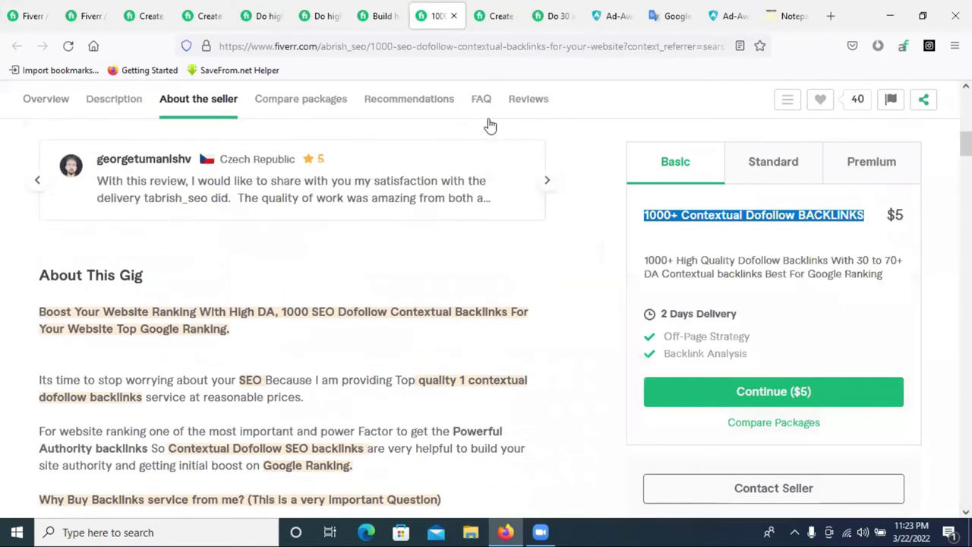
click(495, 16)
scroll(260, 288, up, 4)
scroll(261, 290, down, 6)
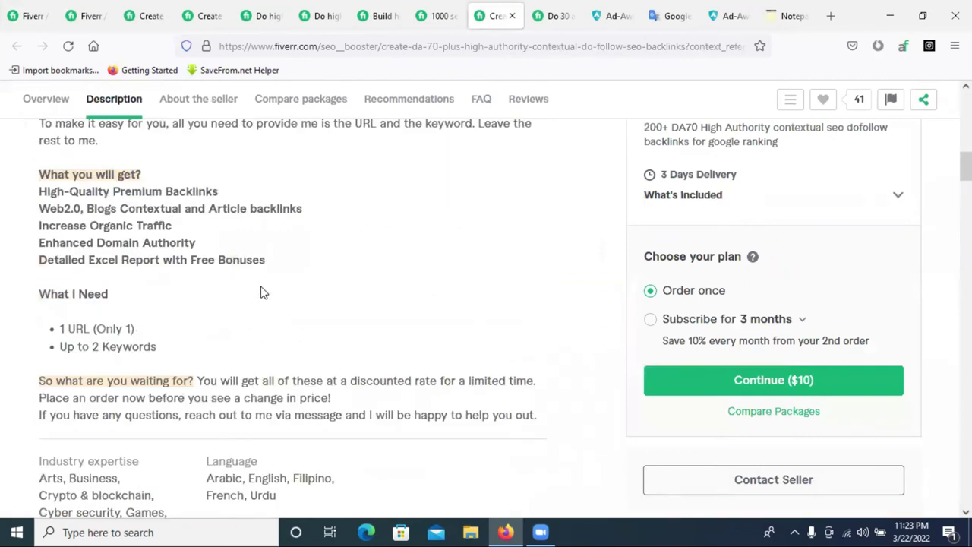
Look over the white hat and DA 90 plus competitor gigs and the search results, and return to the own gig's description
click(136, 15)
scroll(324, 268, up, 5)
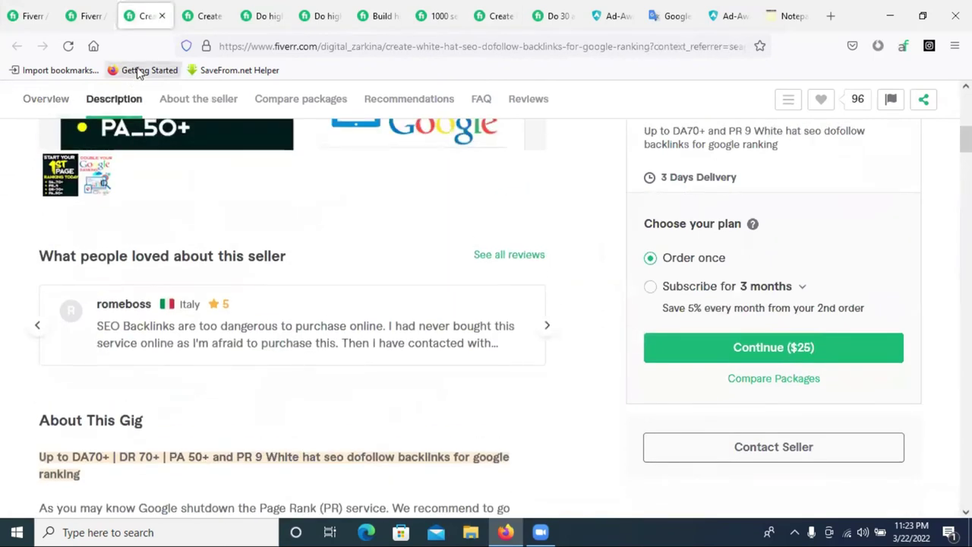
click(187, 19)
scroll(217, 262, up, 2)
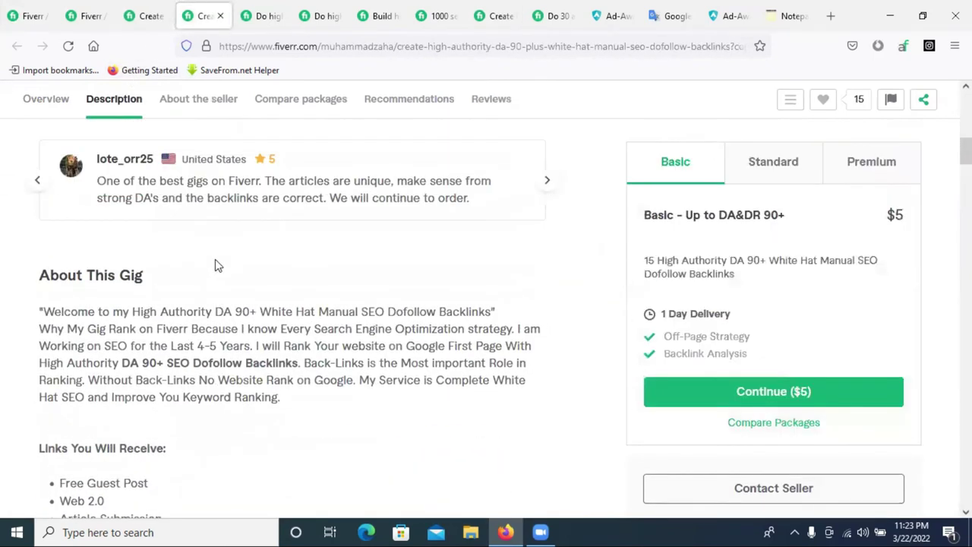
click(89, 13)
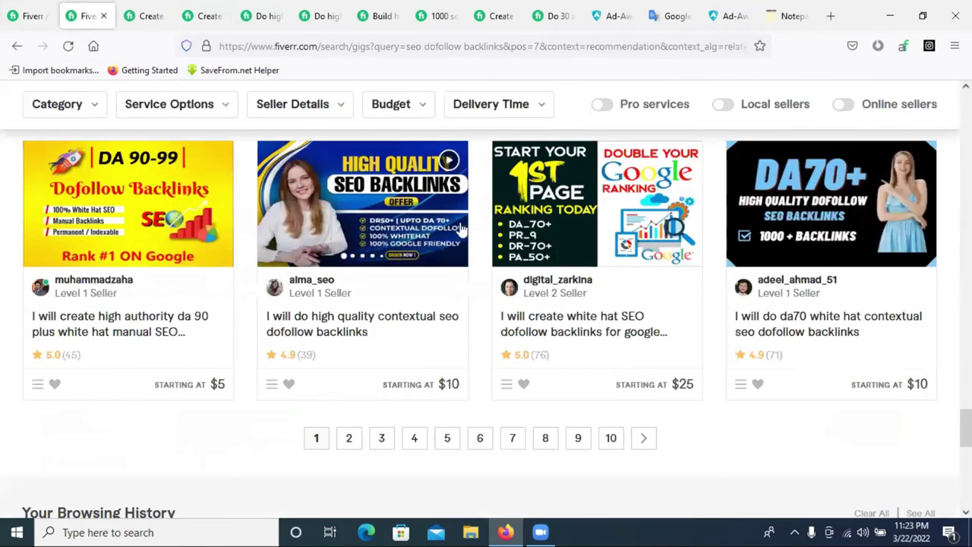
click(18, 8)
scroll(273, 227, down, 6)
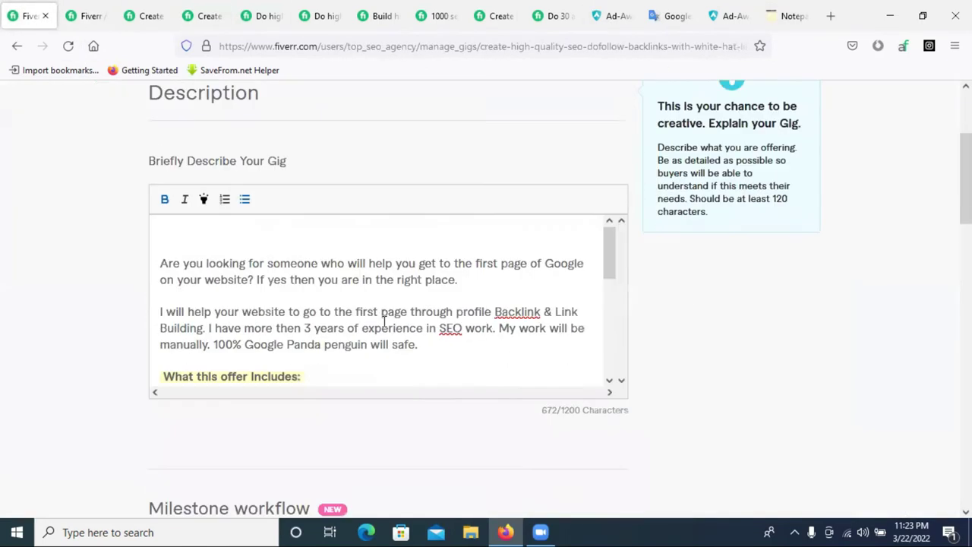
scroll(258, 264, down, 2)
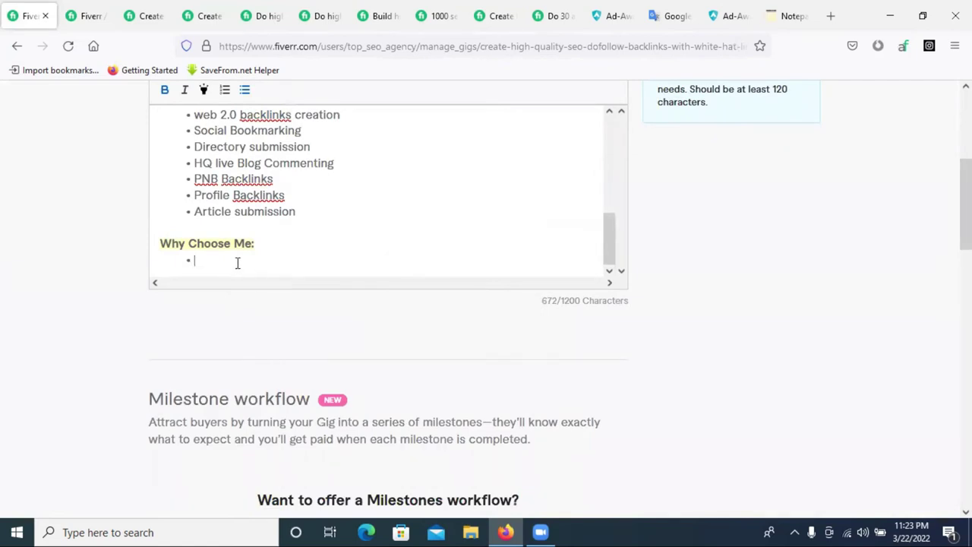
Switch to the online notepad, clear its "Manual backlinks" text, and return to the gig description
click(768, 11)
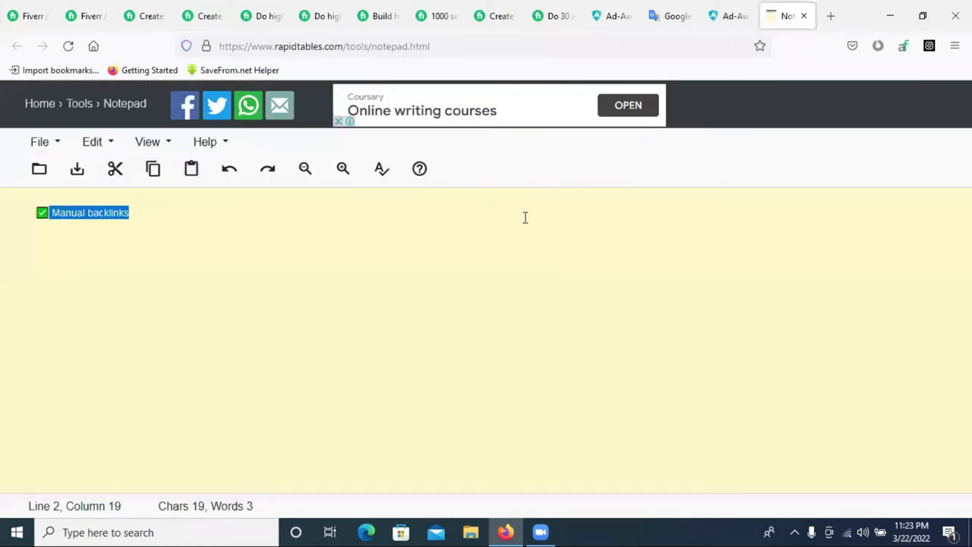
key(ctrl+x)
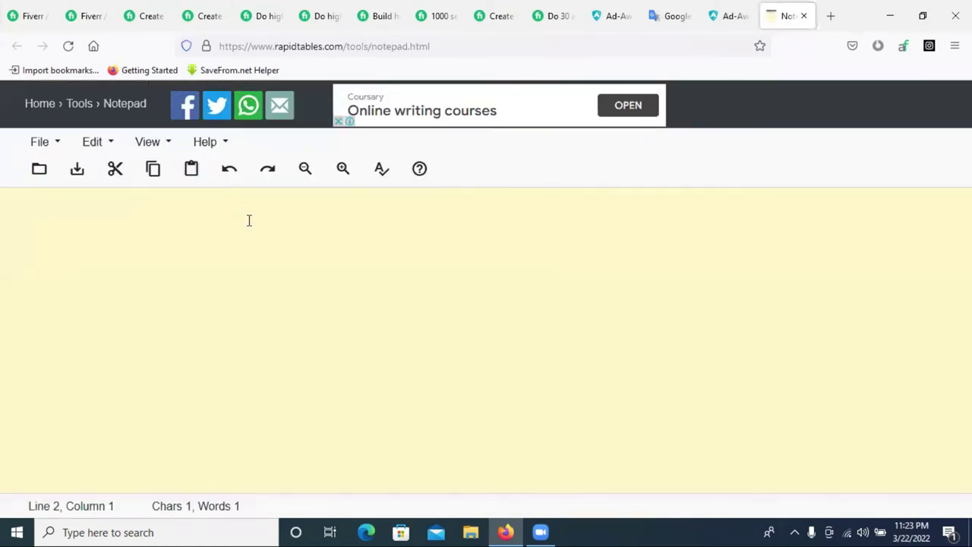
click(29, 15)
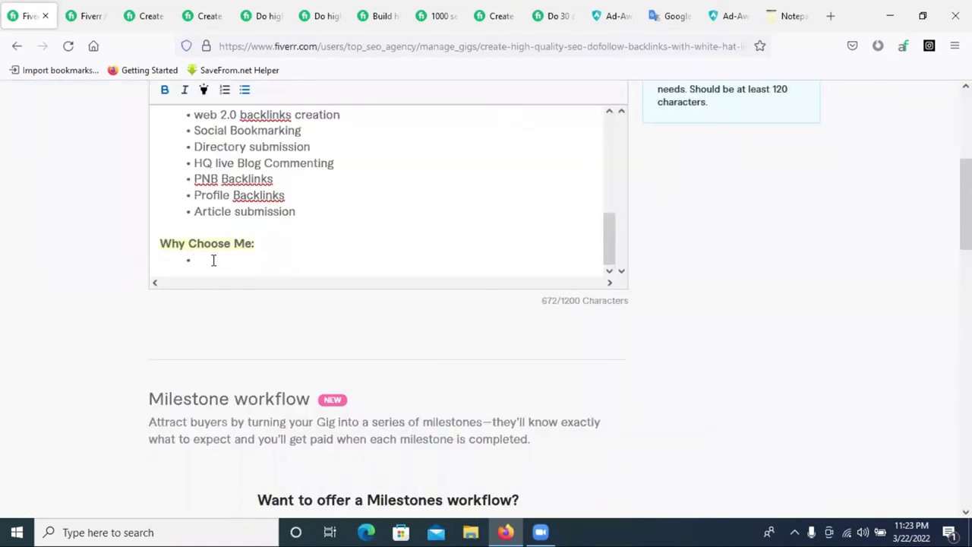
Enter "100% Quality work" as the first bullet under "Why Choose Me:"
text(Quality)
double_click(213, 259)
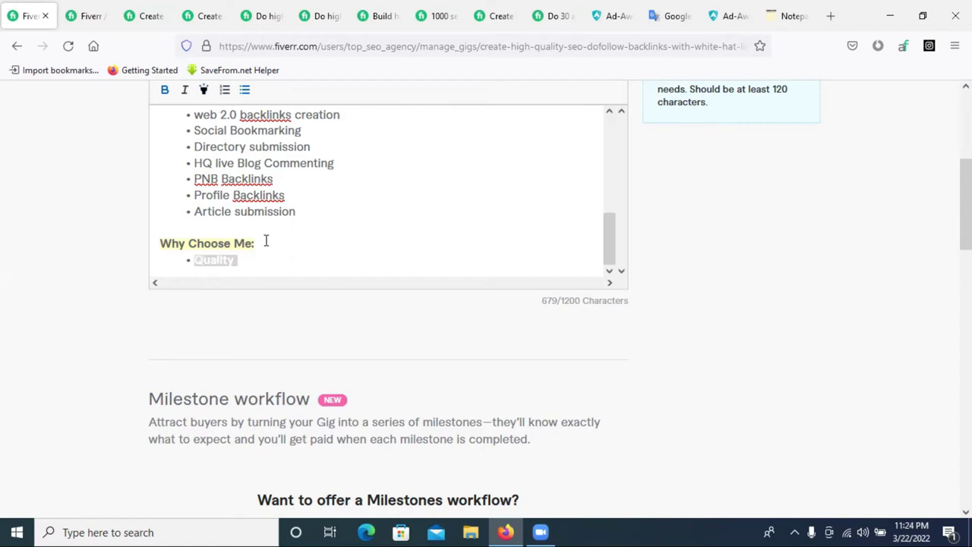
click(240, 259)
double_click(240, 259)
click(258, 259)
click(195, 259)
text(100%)
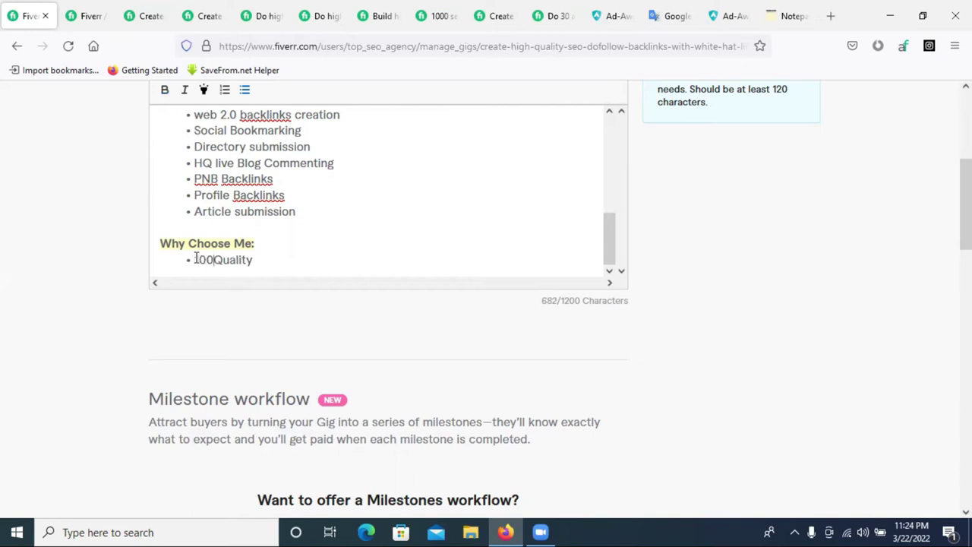
text( Quality )
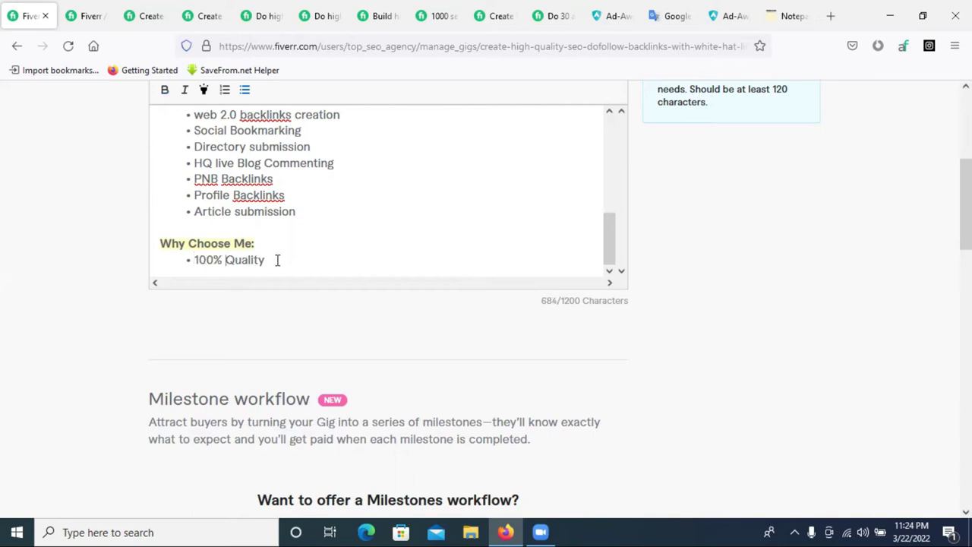
text(work)
Add the bullet "White hat Link Building" under "100% Quality work", copying it from the offer list and removing its "100%"
key(Return)
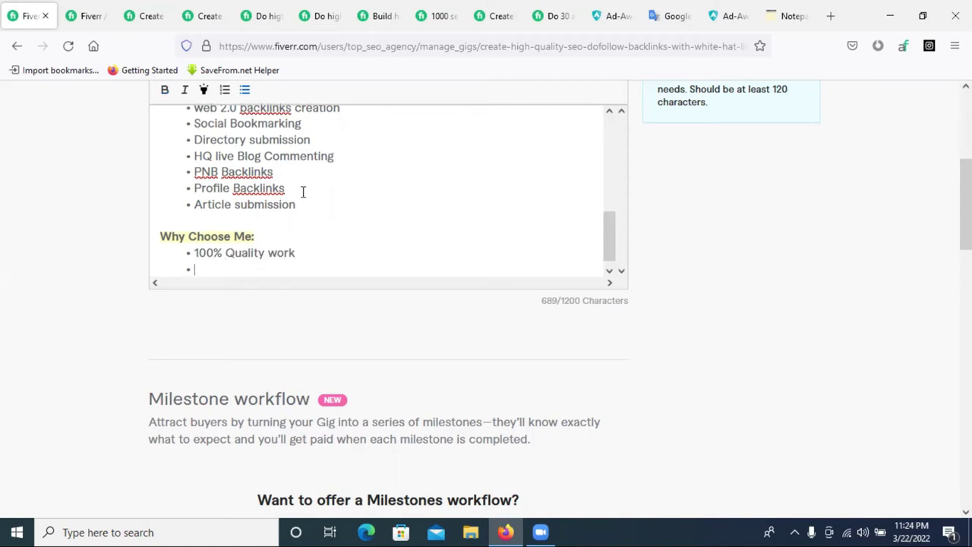
scroll(302, 191, up, 3)
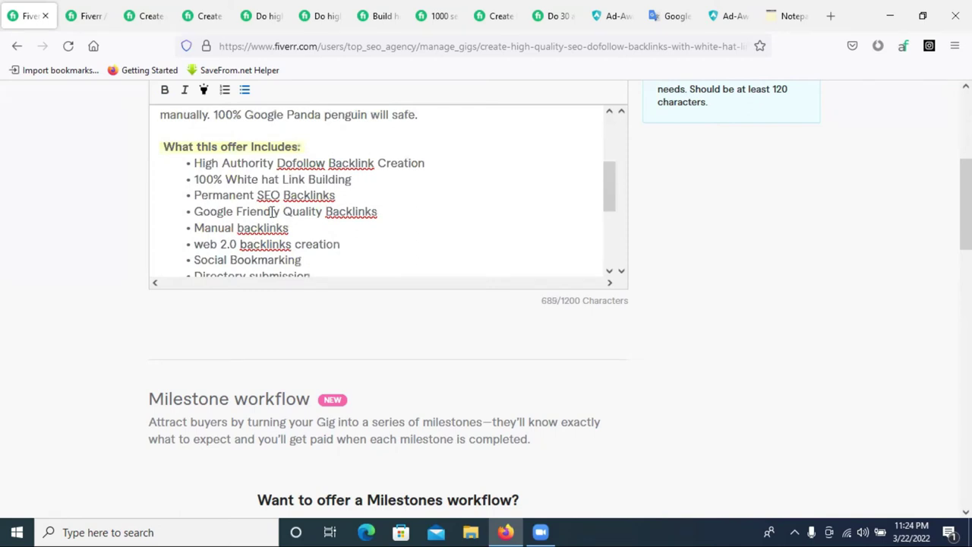
drag(351, 179, 196, 179)
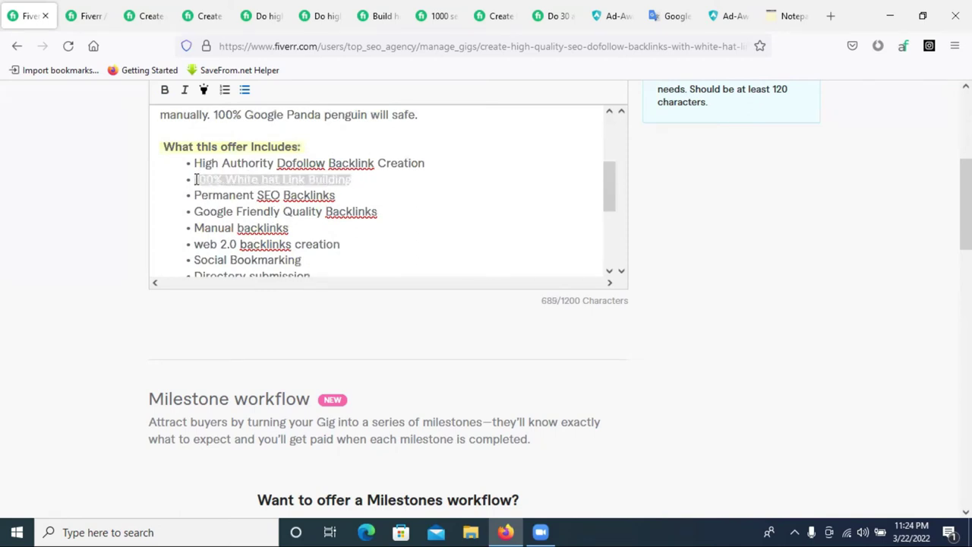
scroll(250, 210, down, 3)
click(227, 261)
key(ctrl+v)
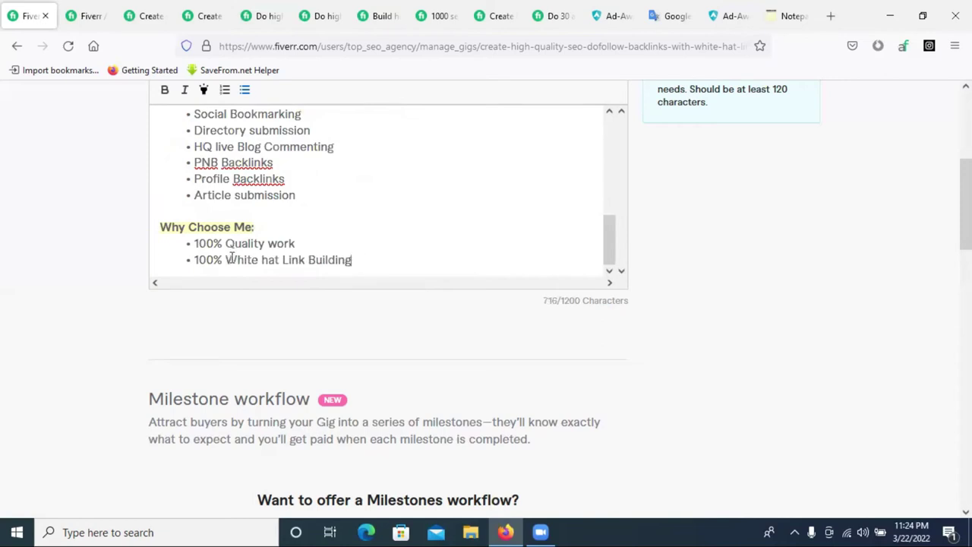
drag(209, 258, 195, 260)
key(BackSpace)
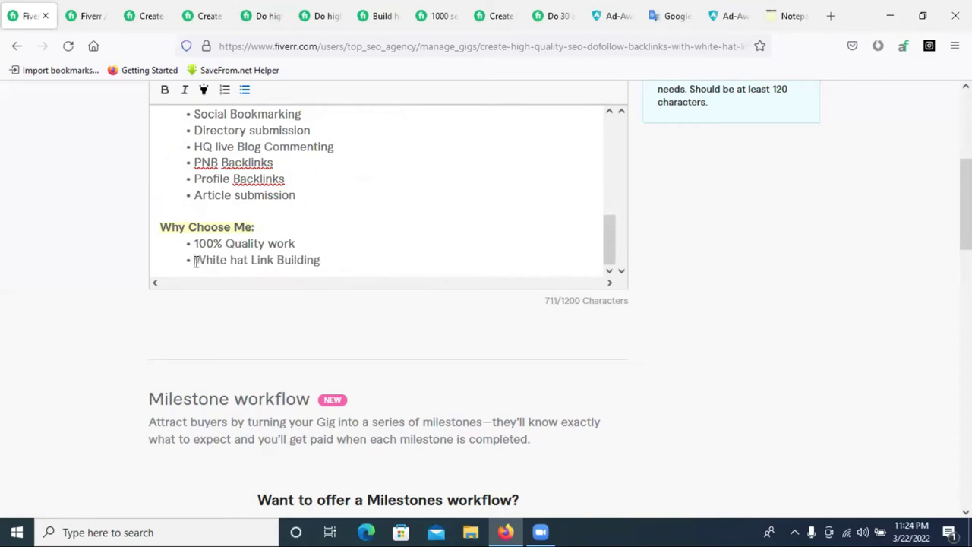
click(327, 259)
Add the bullet "Unlimited Revision" under "White hat Link Building", correcting the misspelled words with the spelling suggestions
key(Return)
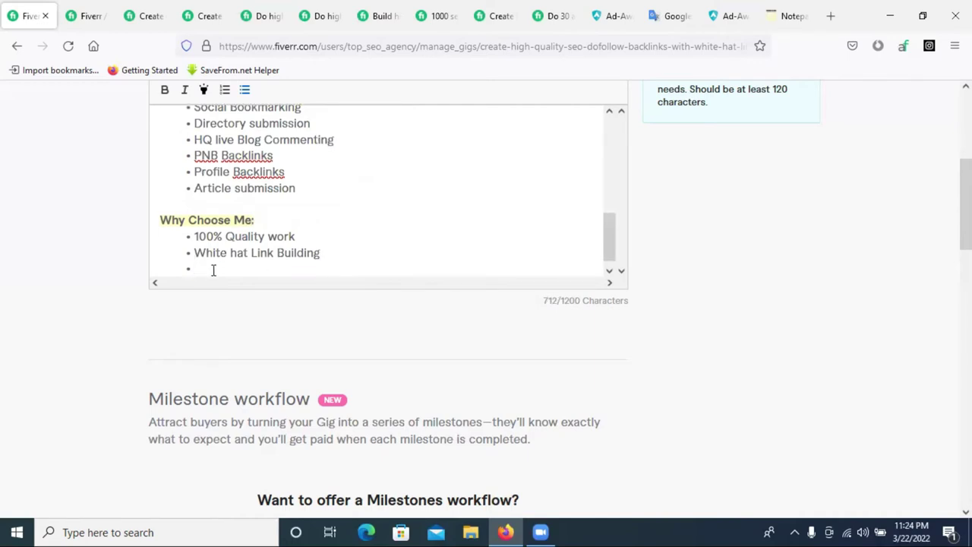
text(Unlimated)
right_click(209, 272)
click(273, 261)
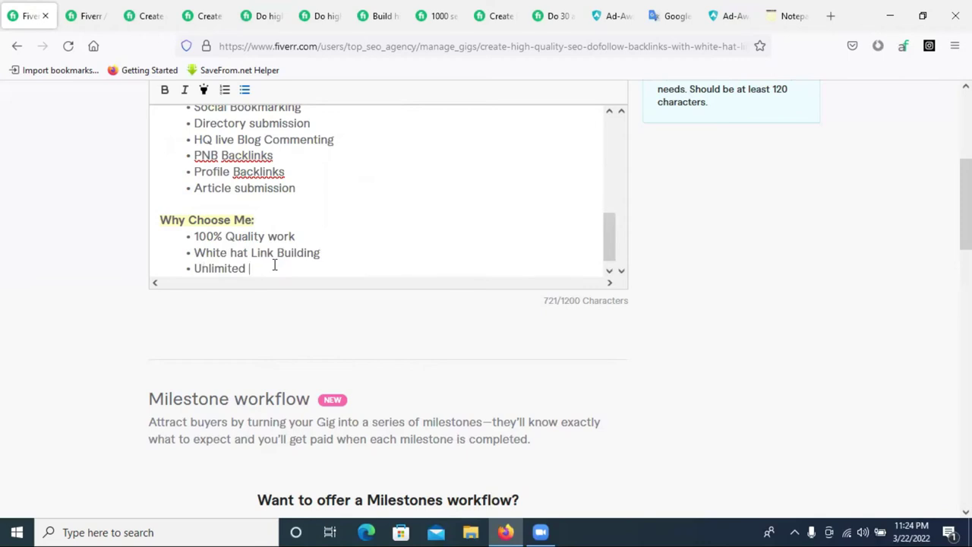
text(Revisition)
right_click(275, 263)
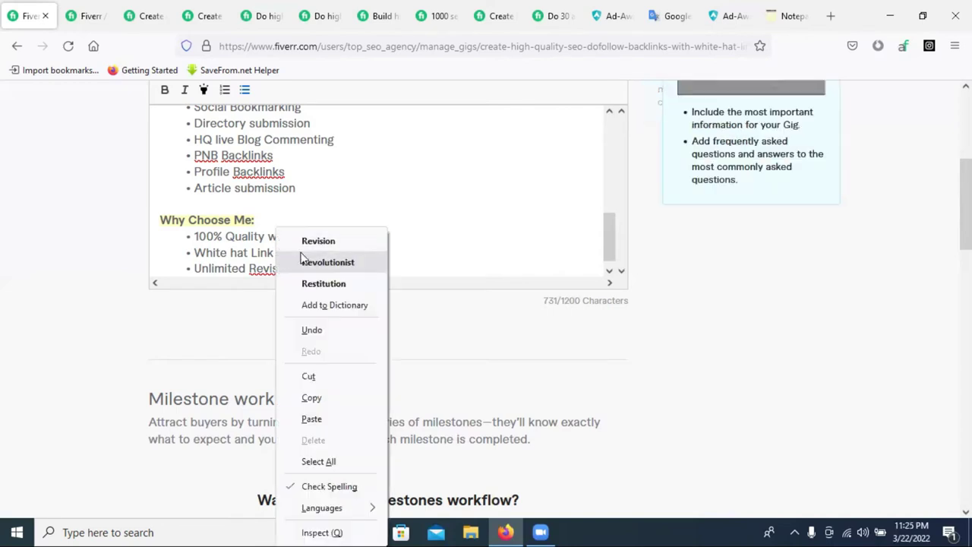
click(319, 242)
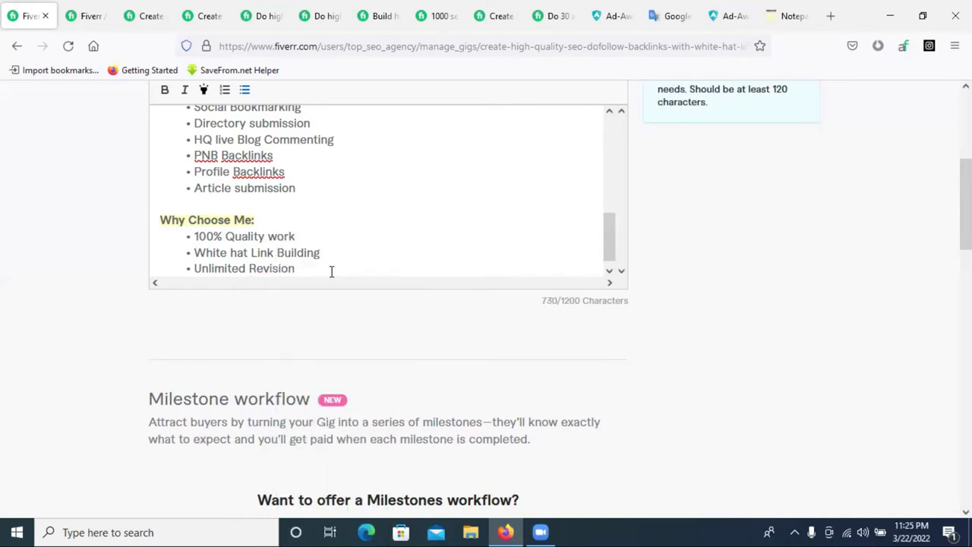
Add the bullet "100% Satisfaction Guaranteed" below "Unlimited Revision"
key(Return)
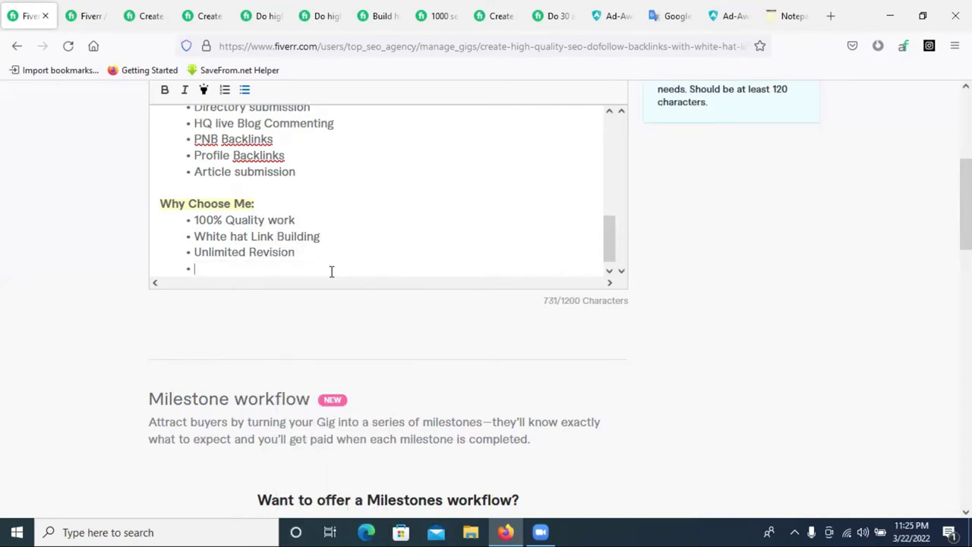
text(100% Satis)
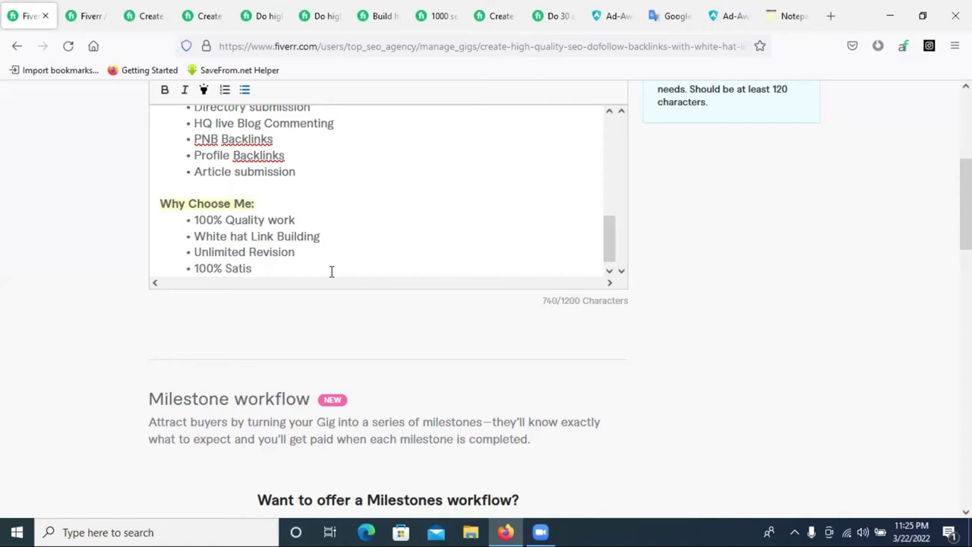
text(faction Guara)
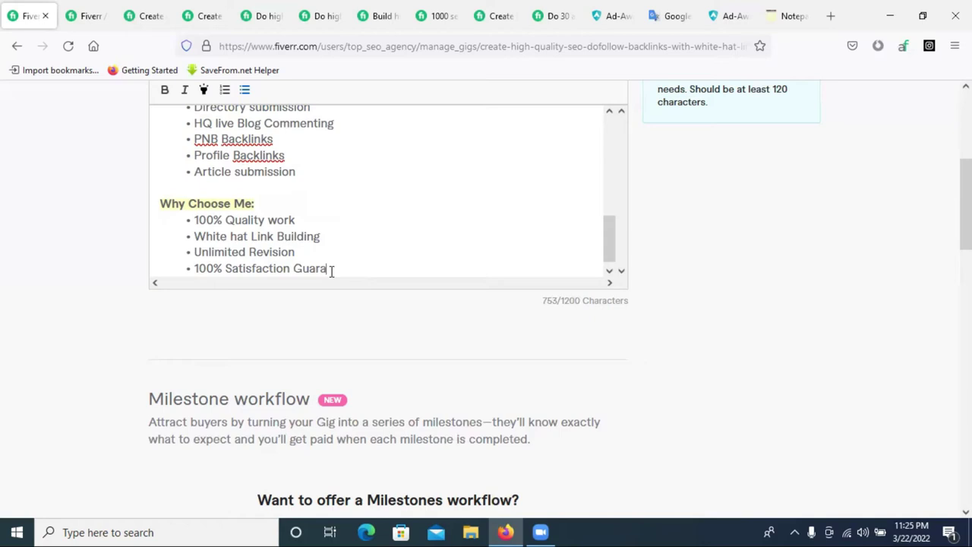
text(nteed)
Add the bullet "M-oney Back Guaranteed" to the "Why Choose Me:" list, copying "Guaranteed" from the bullet above
key(Return)
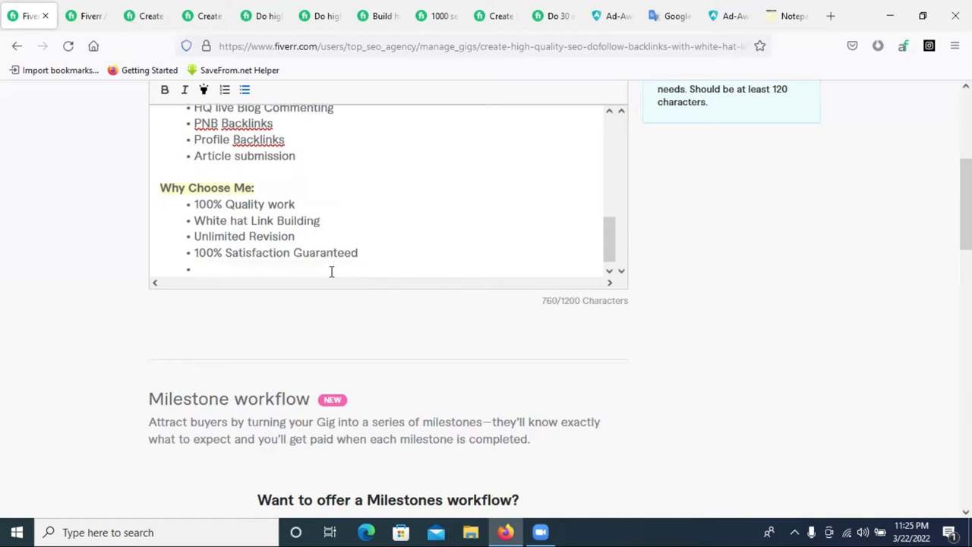
text(Mone)
text(y Back G)
double_click(336, 253)
key(ctrl+c)
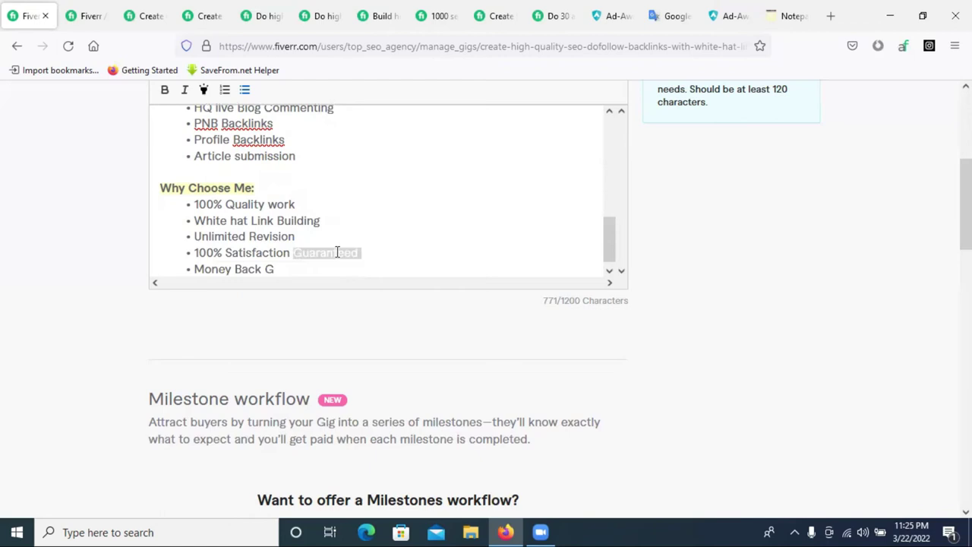
triple_click(291, 271)
click(284, 269)
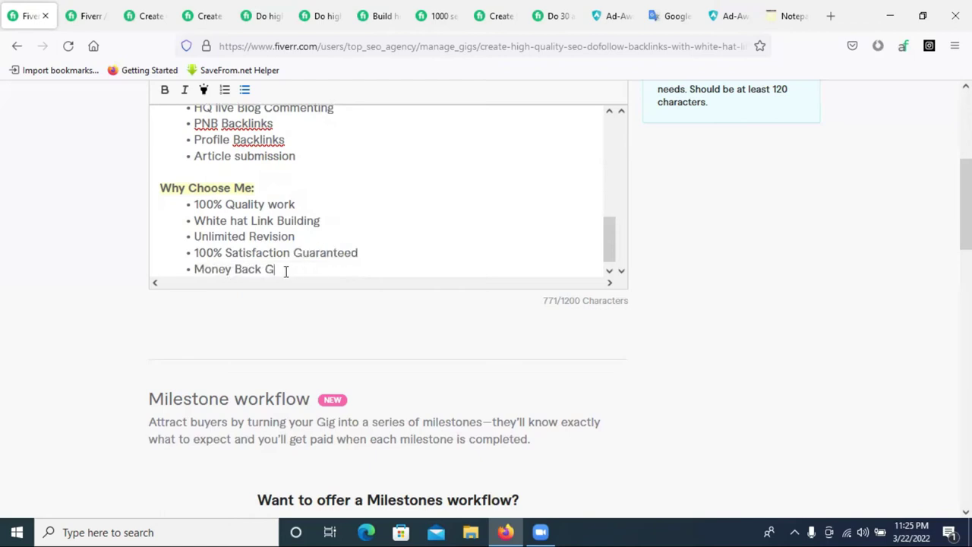
key(BackSpace)
key(ctrl+v)
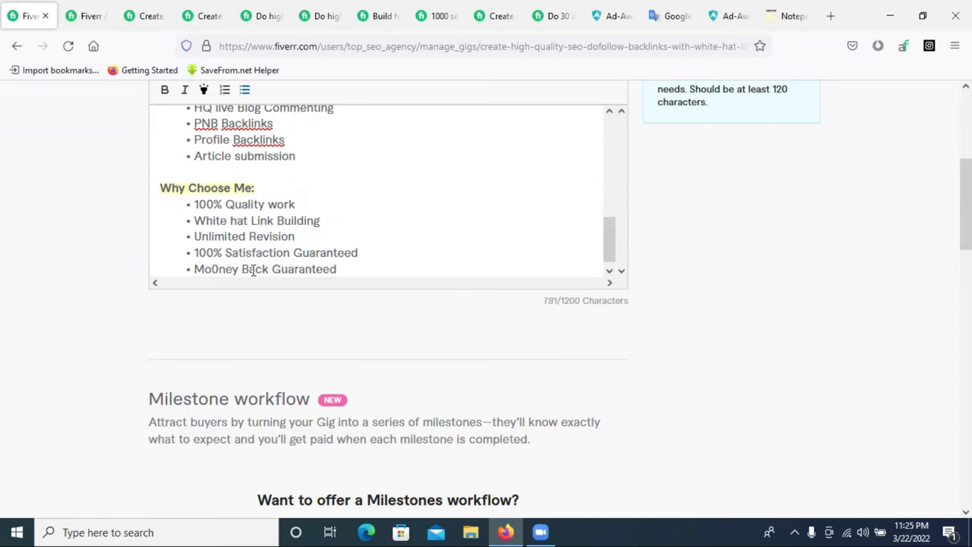
click(206, 269)
text(-)
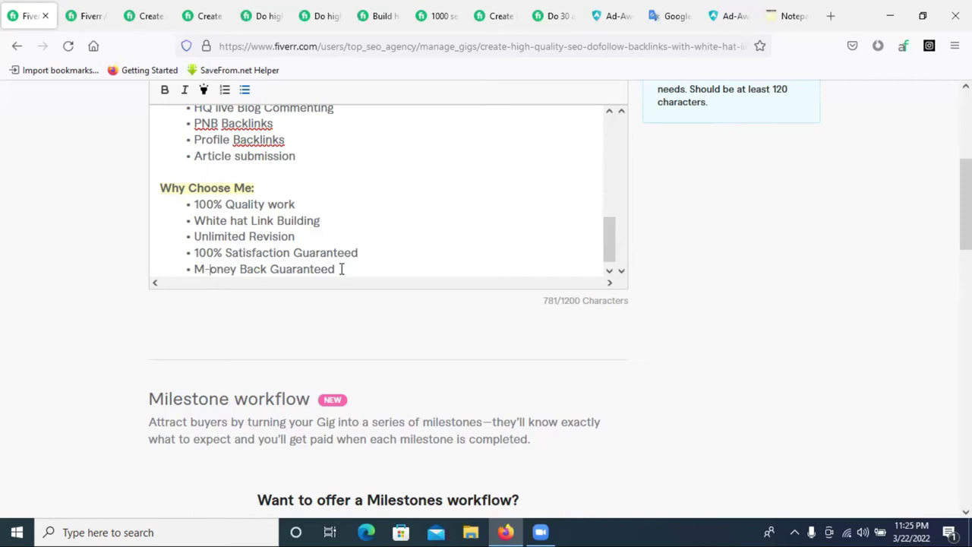
End the "Why Choose Me:" bullet list and enter "thanks" as the closing line beneath it
key(End)
key(Return)
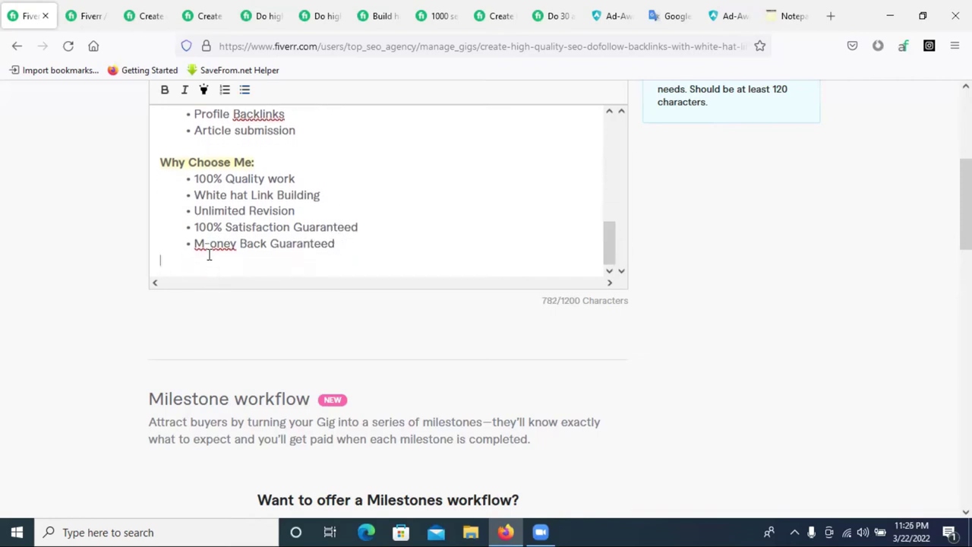
text(thanks)
Enter the label "My services:" on the empty line at the very start of the gig description
scroll(245, 243, up, 8)
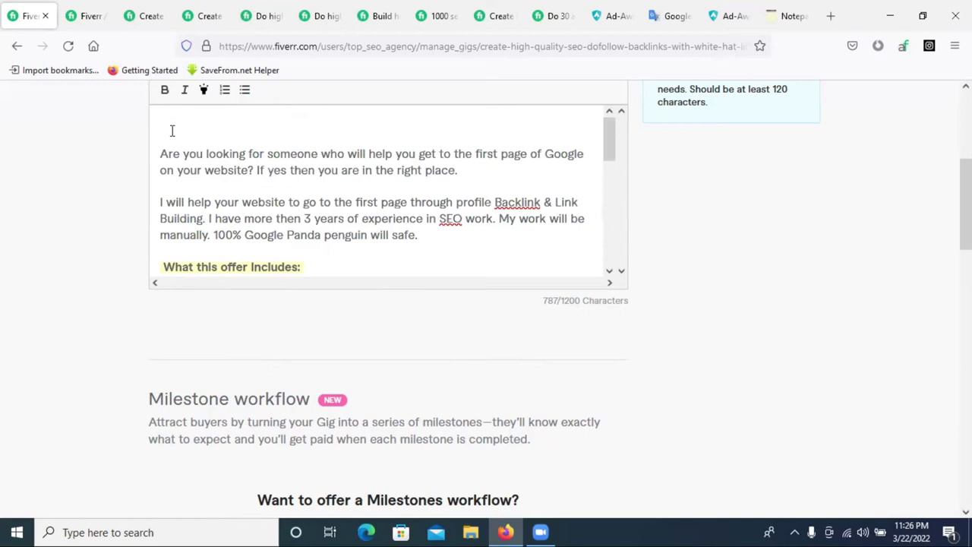
text(M)
key(BackSpace)
text(My services)
key(Return)
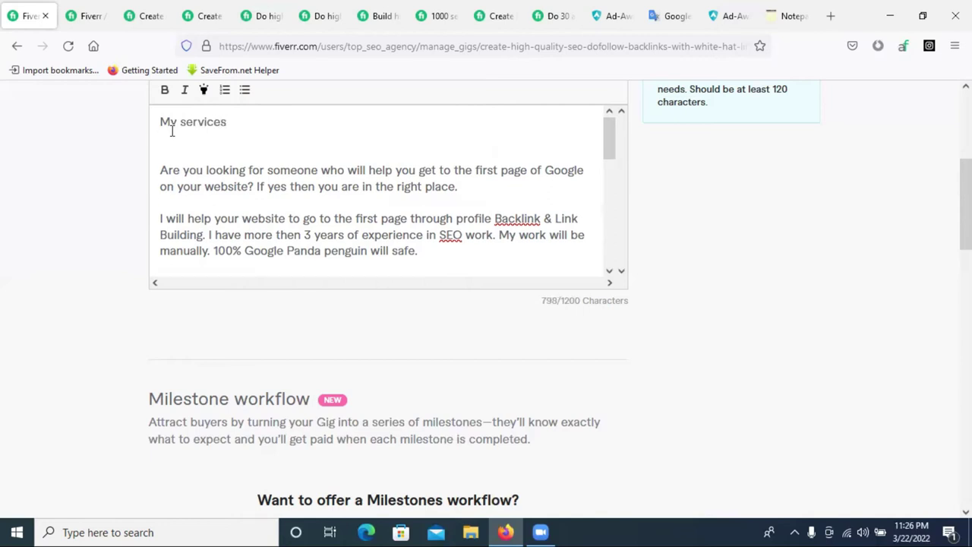
key(BackSpace)
text(:)
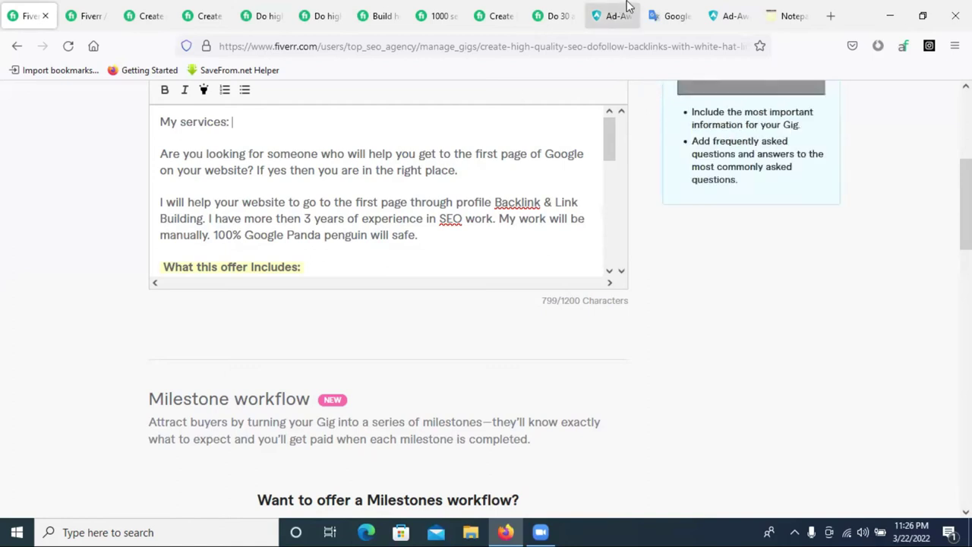
Switch to Google Translate, go back through its earlier translations, and return to the gig description
click(672, 15)
click(17, 45)
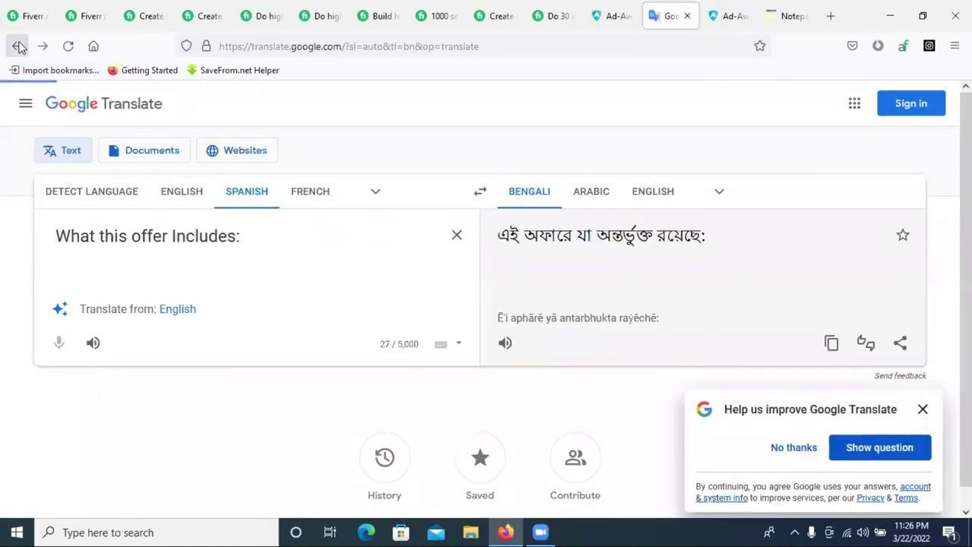
click(17, 46)
click(16, 45)
click(17, 45)
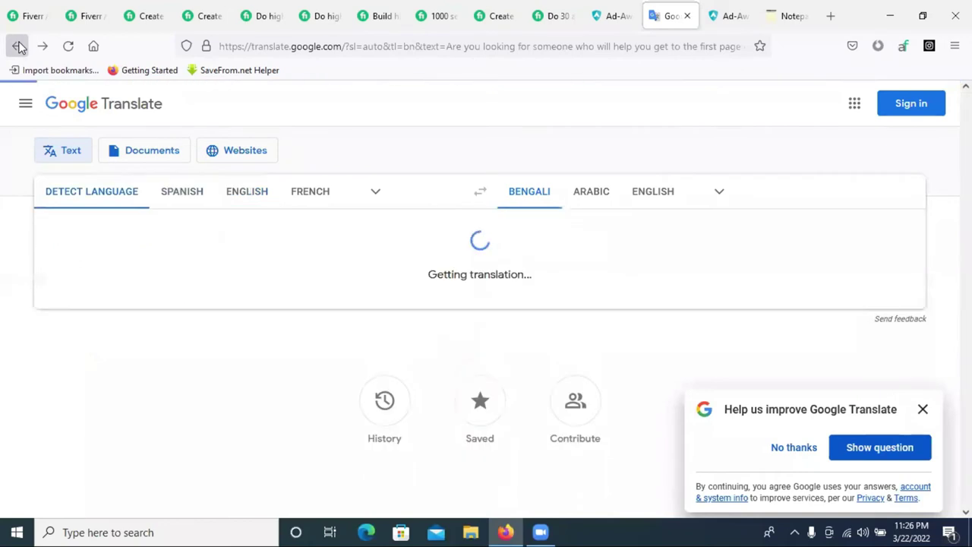
click(17, 46)
click(17, 46)
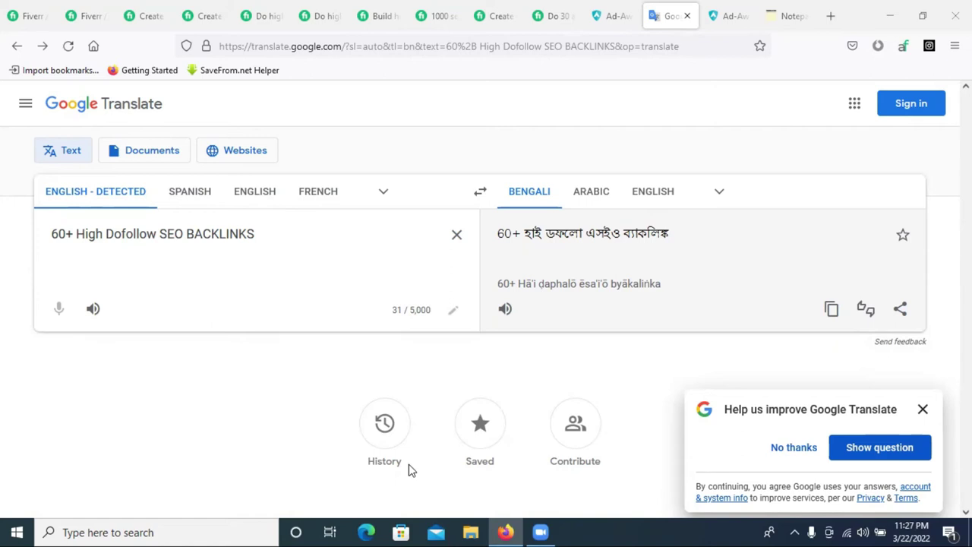
click(34, 14)
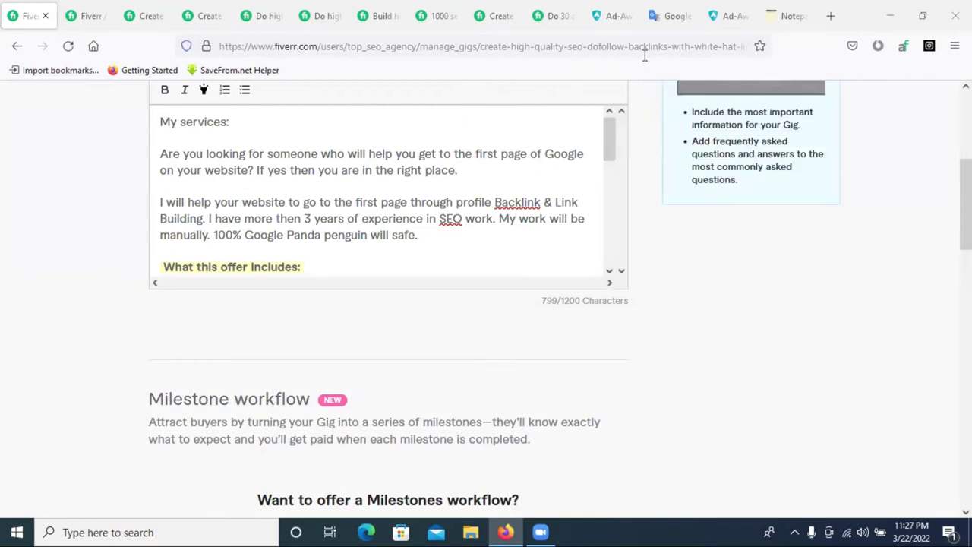
Enter "high quality SEO dofollow backlinks with white hat link building" after "My services:" without an extra line break
click(258, 123)
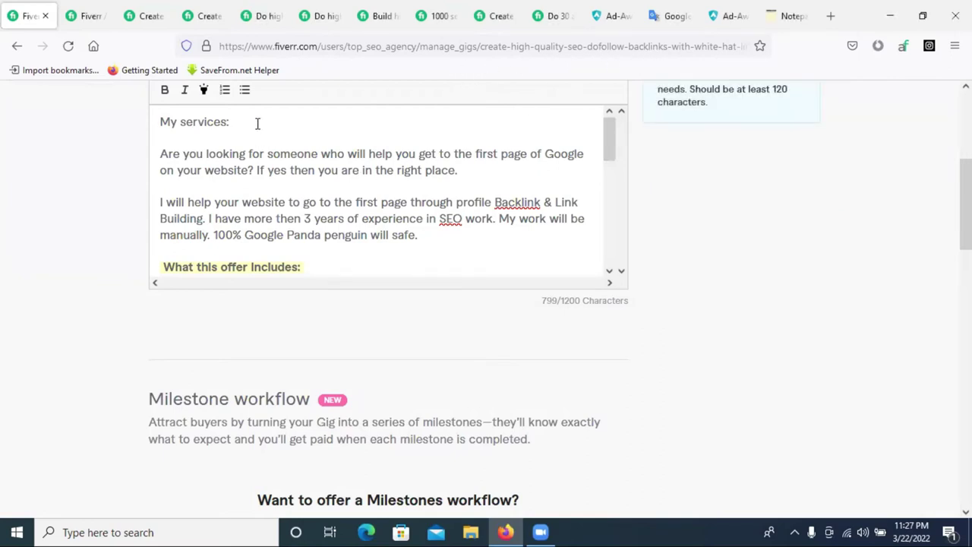
text(high quality SEO dofollow backlinks with white hat link building)
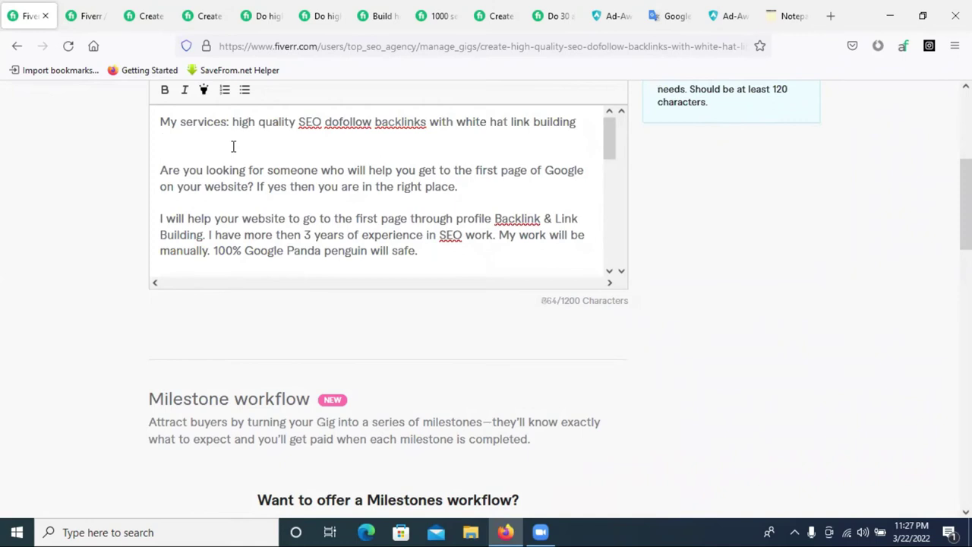
key(BackSpace)
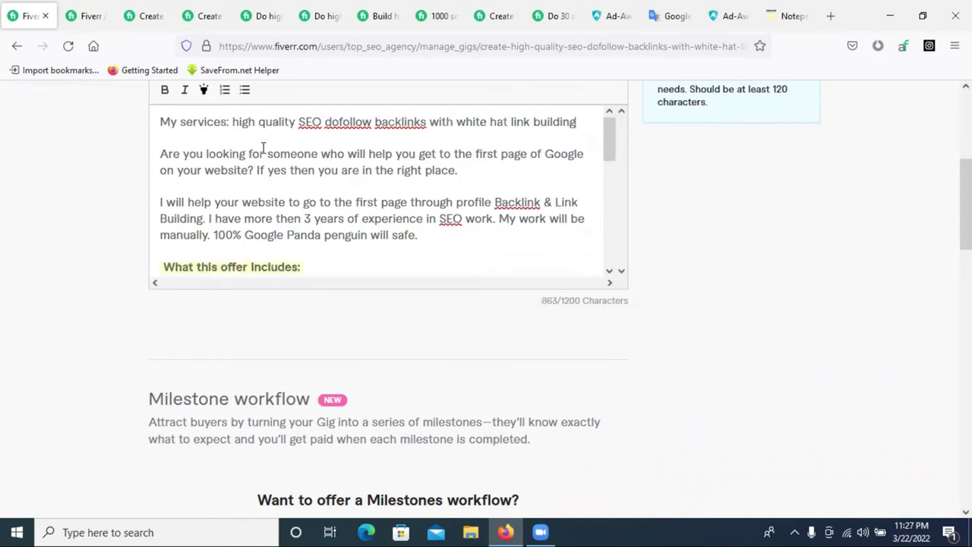
Capitalize the first letters of "Dofollow", "Backlinks" and "With" in the services line
click(327, 122)
key(Delete)
text(D)
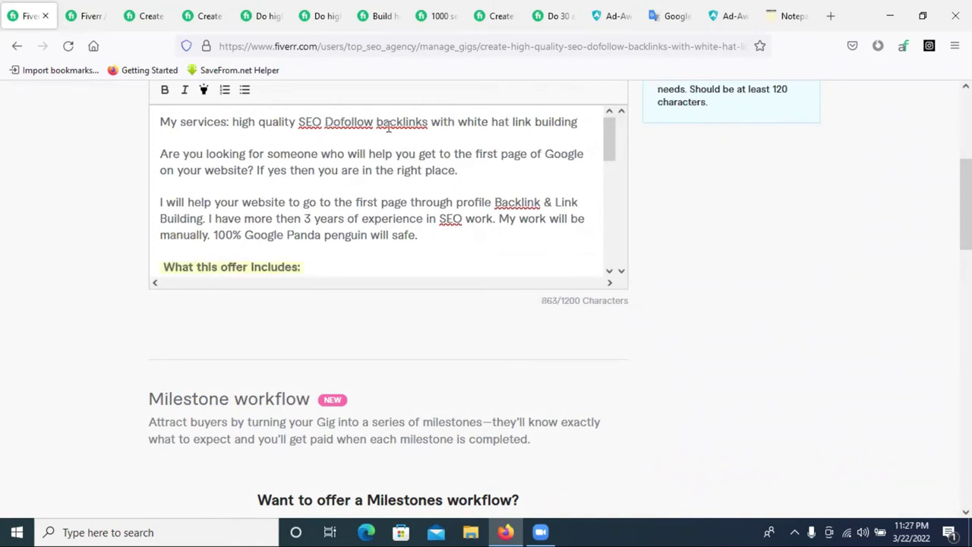
click(377, 121)
key(Delete)
text(B)
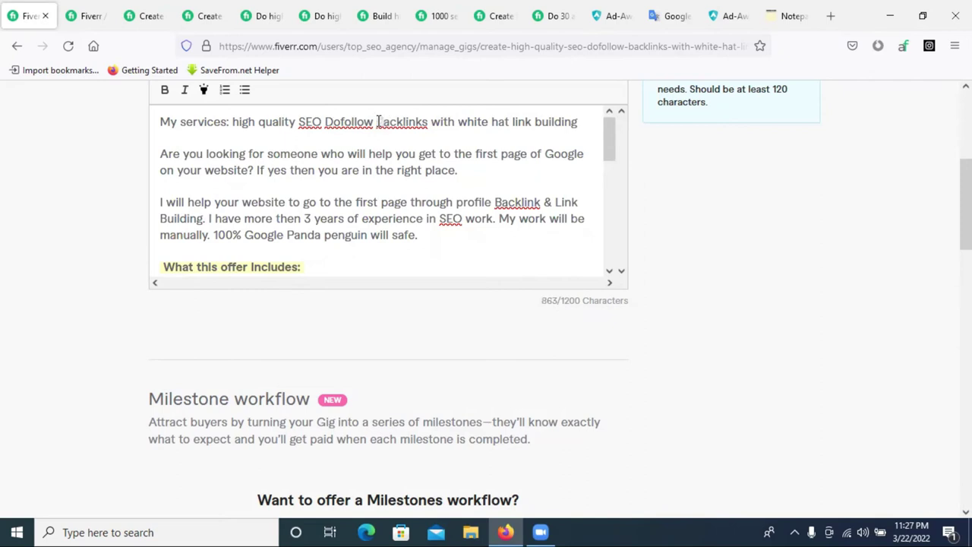
click(433, 121)
key(Delete)
text(W)
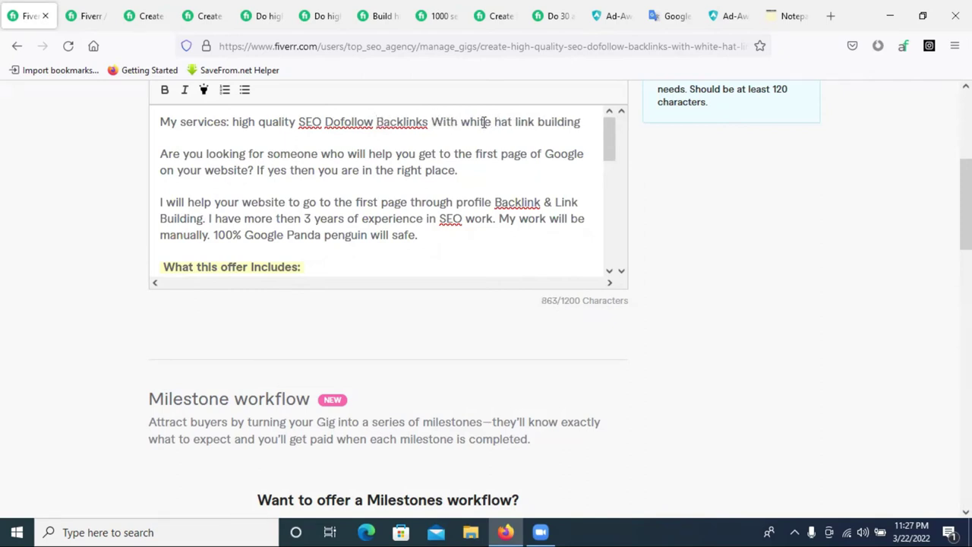
Capitalize the first letters of "White Hat Link Building" in the services line
click(461, 121)
key(Delete)
text(W)
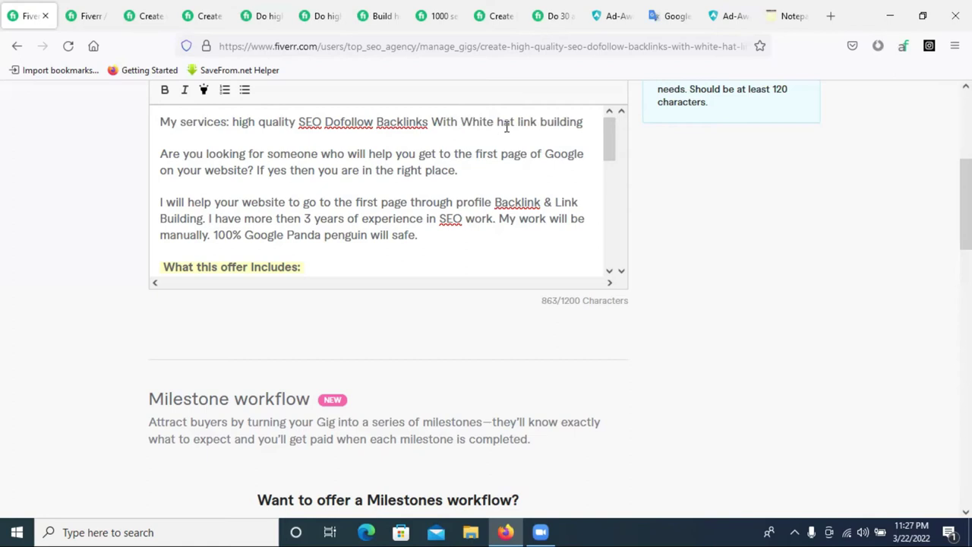
click(499, 121)
key(Delete)
text(H)
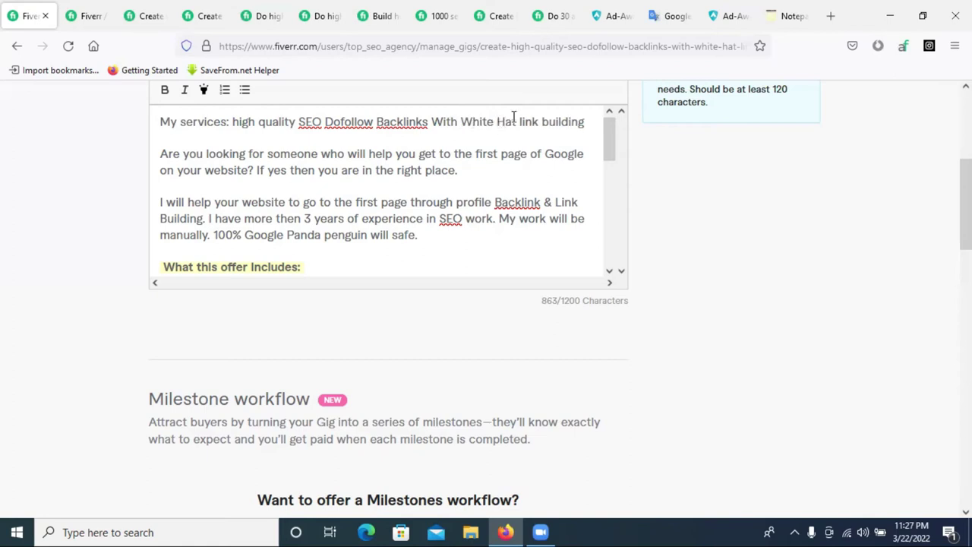
click(520, 121)
key(Delete)
text(L)
drag(546, 121, 552, 121)
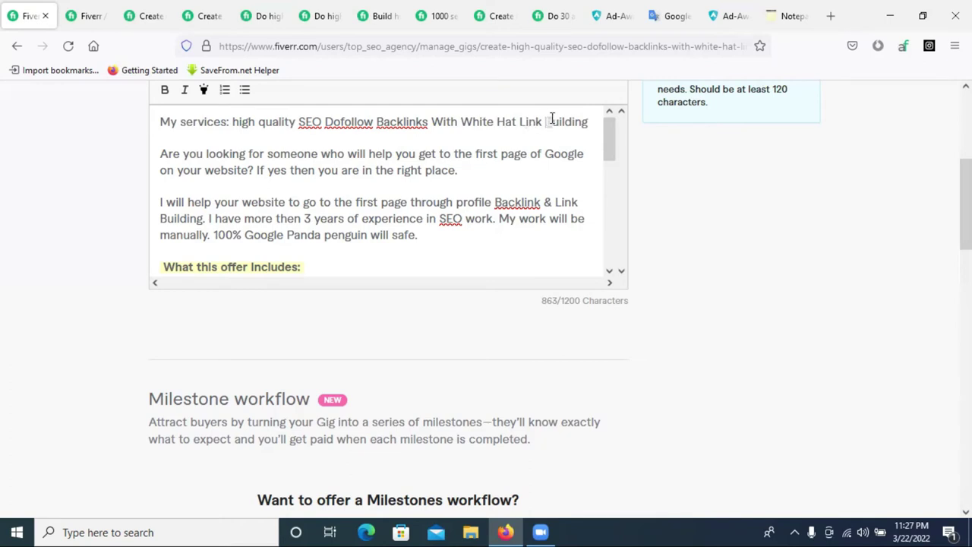
text(B)
Make the label "My services:" bold
drag(231, 122, 157, 124)
click(166, 89)
click(231, 121)
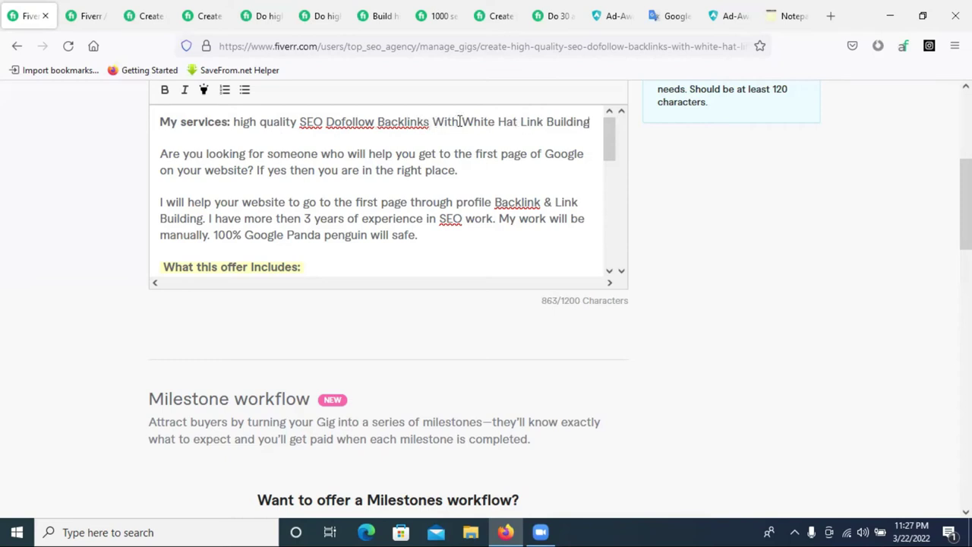
Capitalize the first letters of "High Quality" in the services line
drag(601, 123, 234, 124)
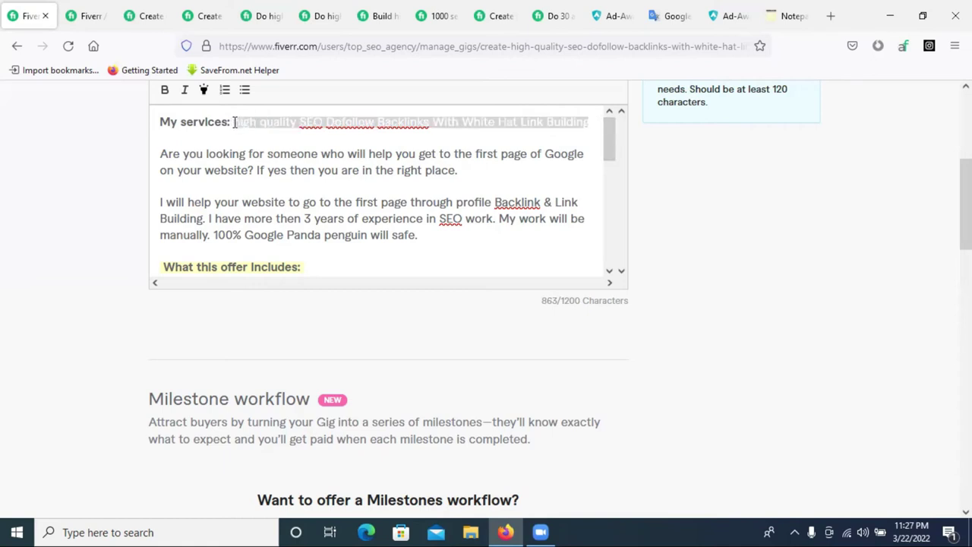
click(234, 123)
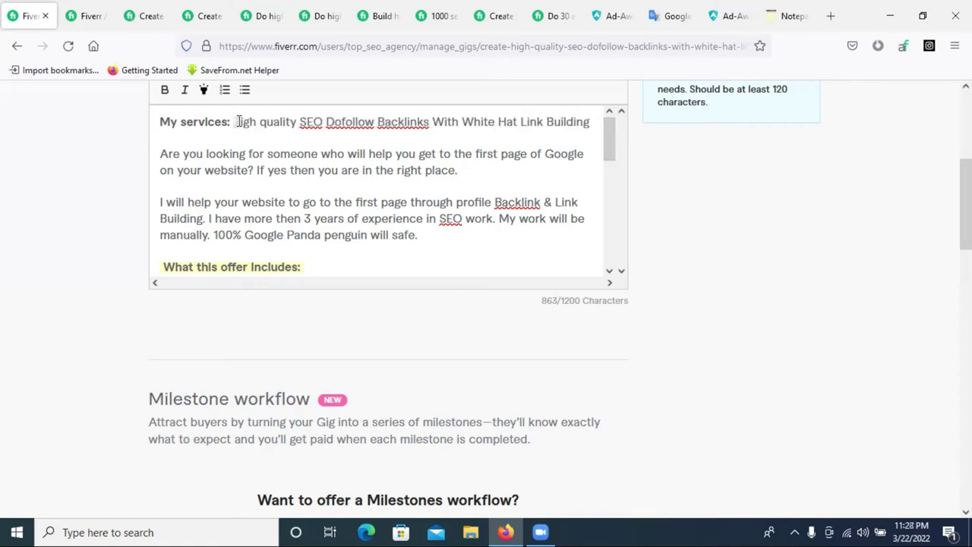
key(Delete)
text(H)
drag(262, 122, 271, 123)
text(Q)
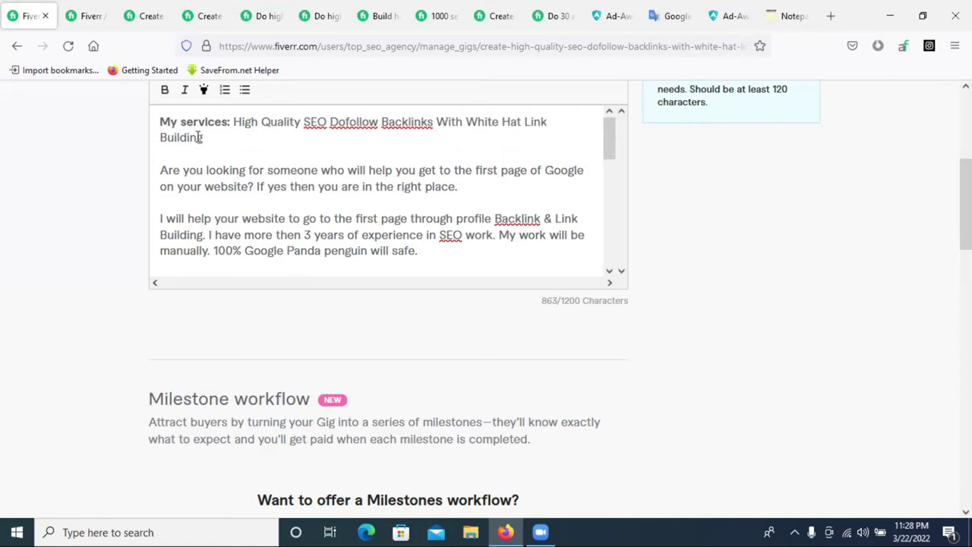
Make the whole services line, from "My services:" through "Link Building", bold and highlighted
drag(203, 138, 159, 120)
click(166, 95)
click(202, 92)
click(285, 136)
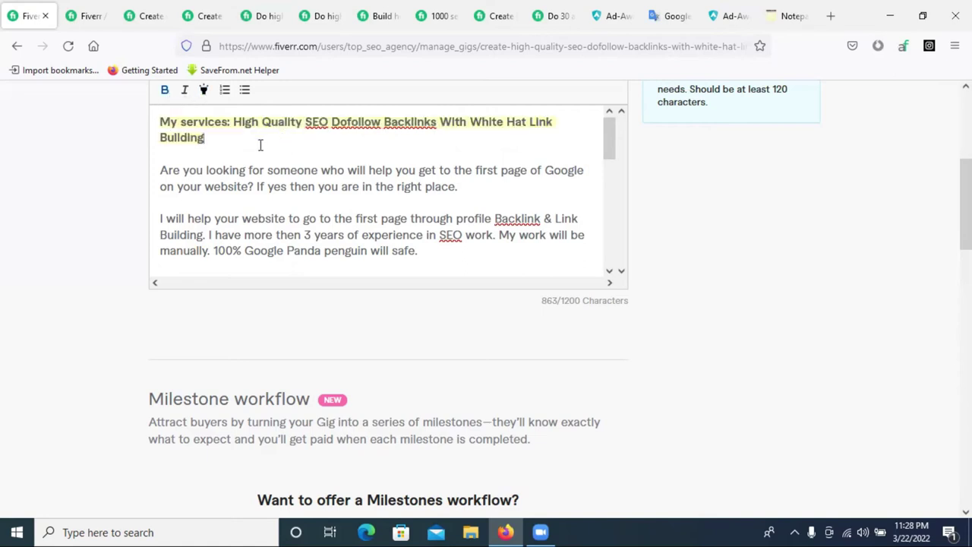
scroll(265, 163, up, 2)
scroll(288, 200, down, 2)
scroll(410, 190, down, 2)
scroll(451, 193, up, 2)
scroll(264, 203, down, 2)
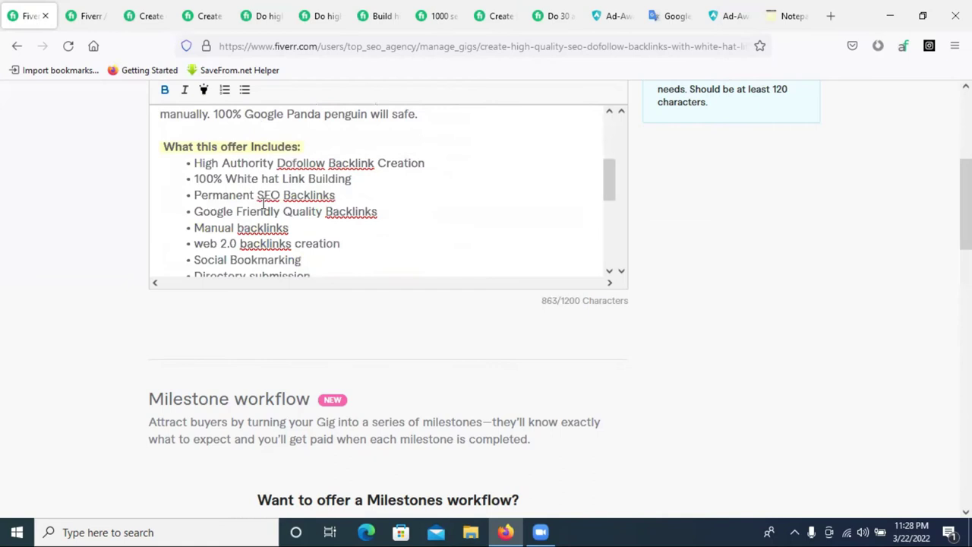
Review the whole gig description from the services headline to the closing thanks, plus the milestone and FAQ sections
scroll(356, 205, down, 3)
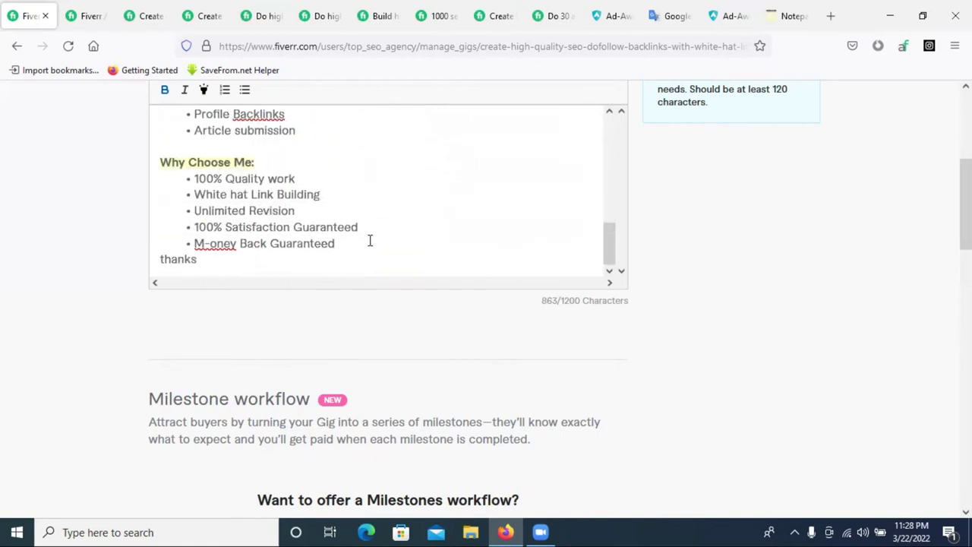
scroll(501, 281, down, 1)
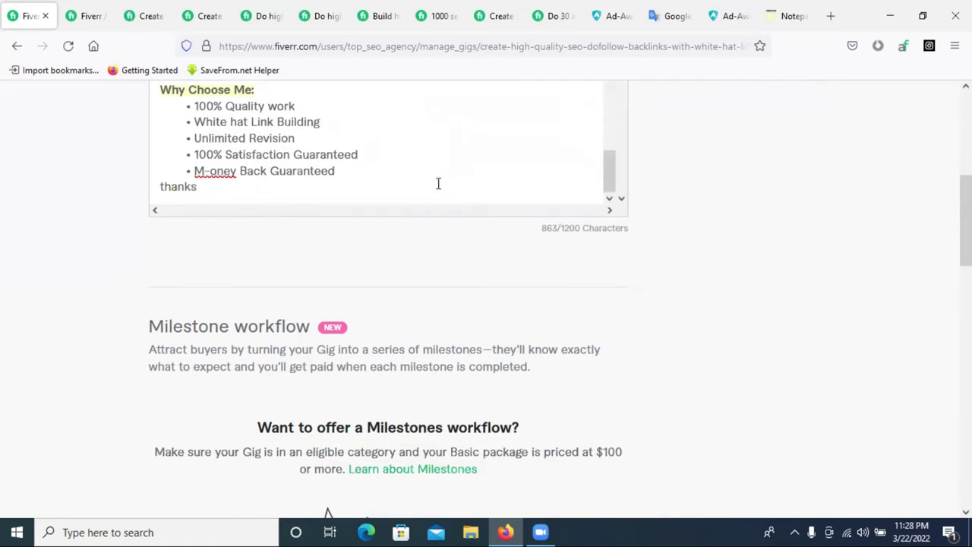
scroll(438, 182, up, 6)
scroll(473, 225, up, 2)
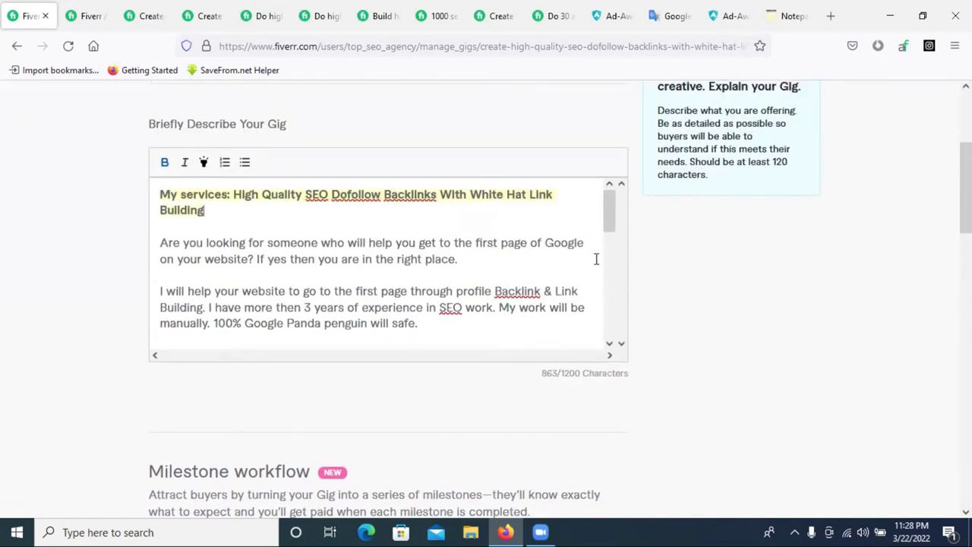
scroll(542, 260, down, 6)
scroll(655, 284, down, 3)
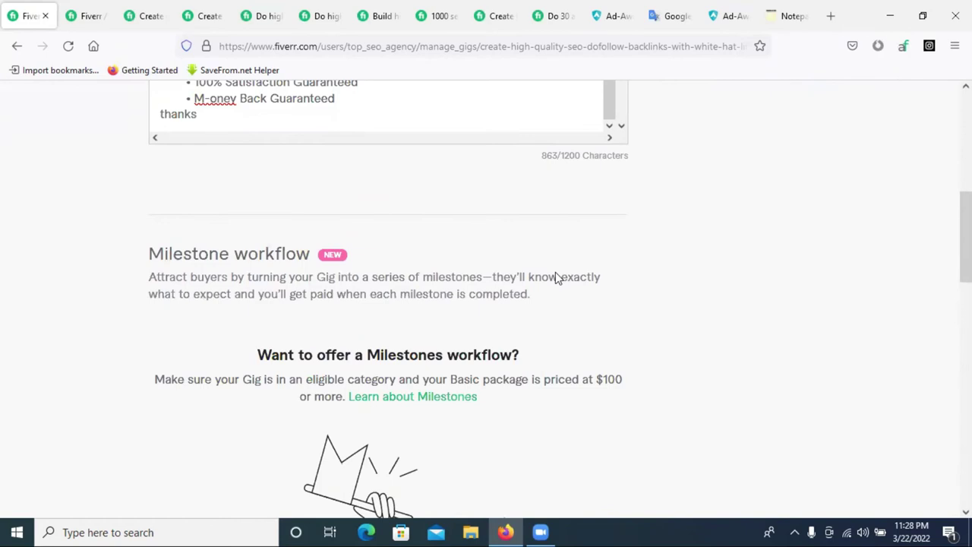
scroll(555, 276, up, 2)
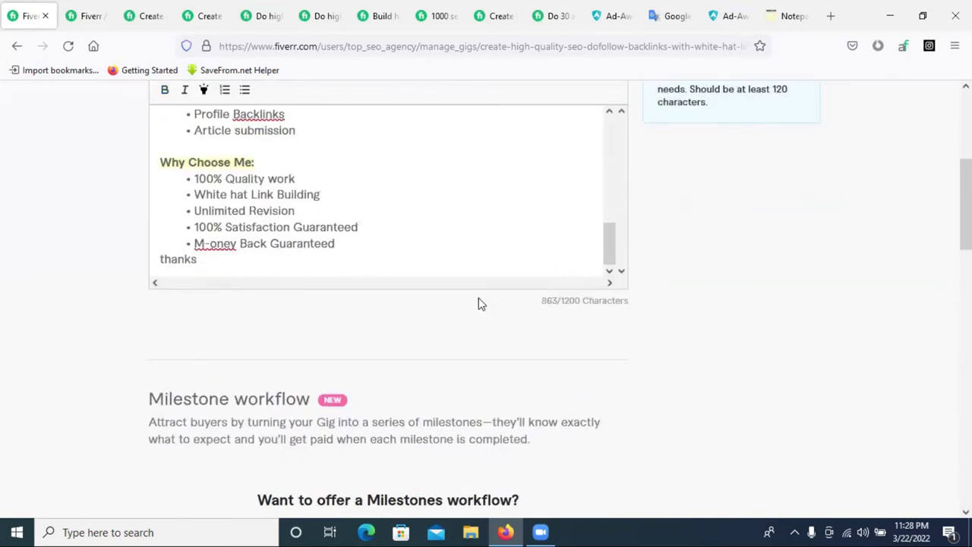
scroll(631, 329, down, 10)
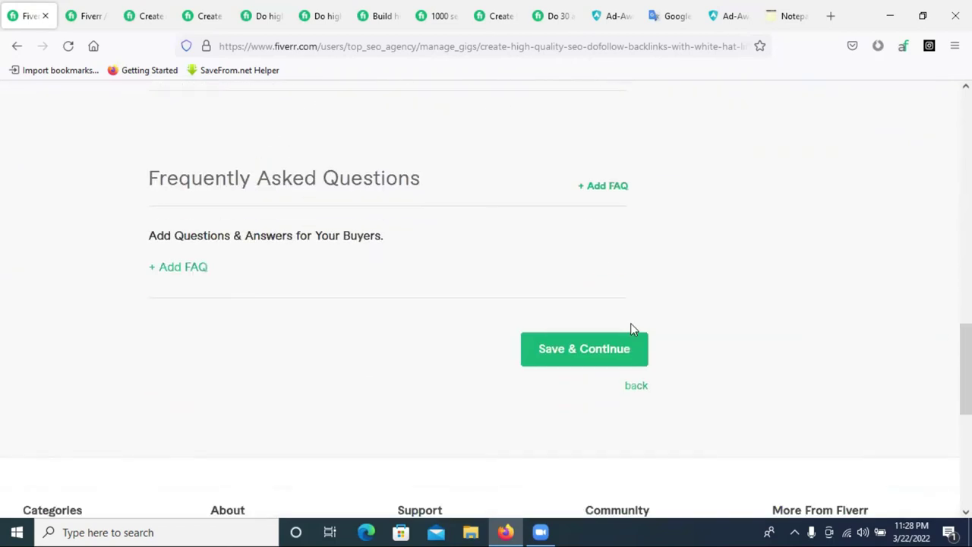
scroll(456, 317, up, 10)
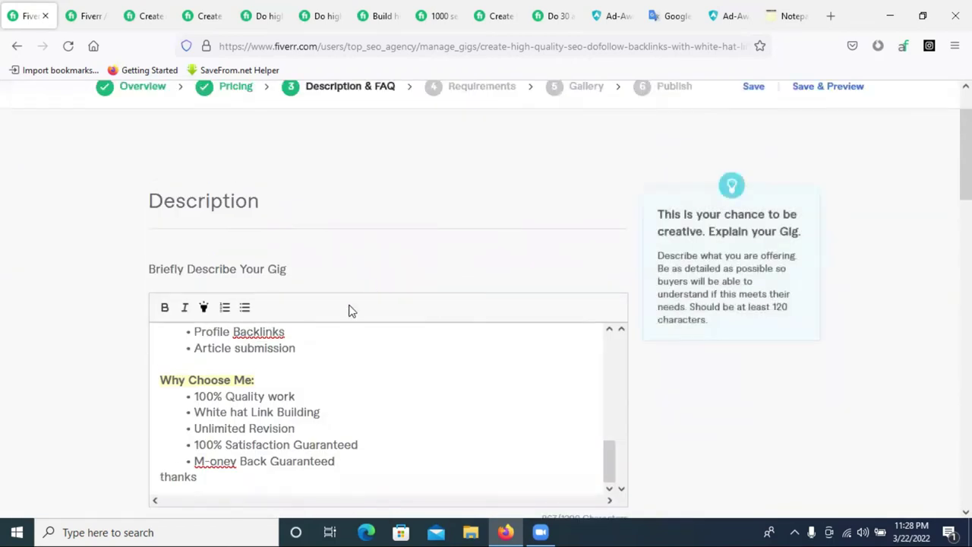
scroll(251, 378, down, 1)
drag(215, 327, 169, 202)
scroll(153, 261, up, 5)
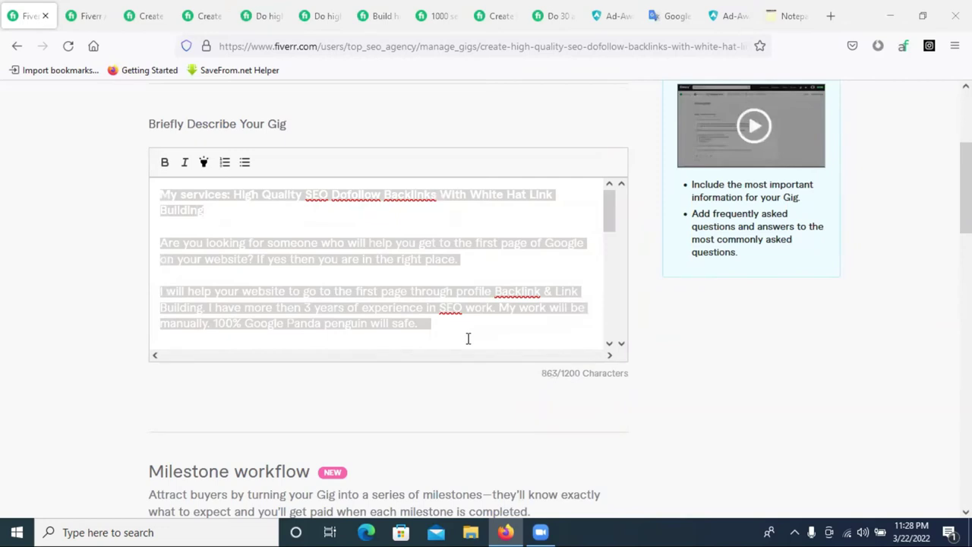
Read through the offer list and the two introductory paragraphs, checking the profile backlink, years of experience and Google Panda penguin wording
click(428, 261)
scroll(384, 243, down, 3)
scroll(386, 222, down, 3)
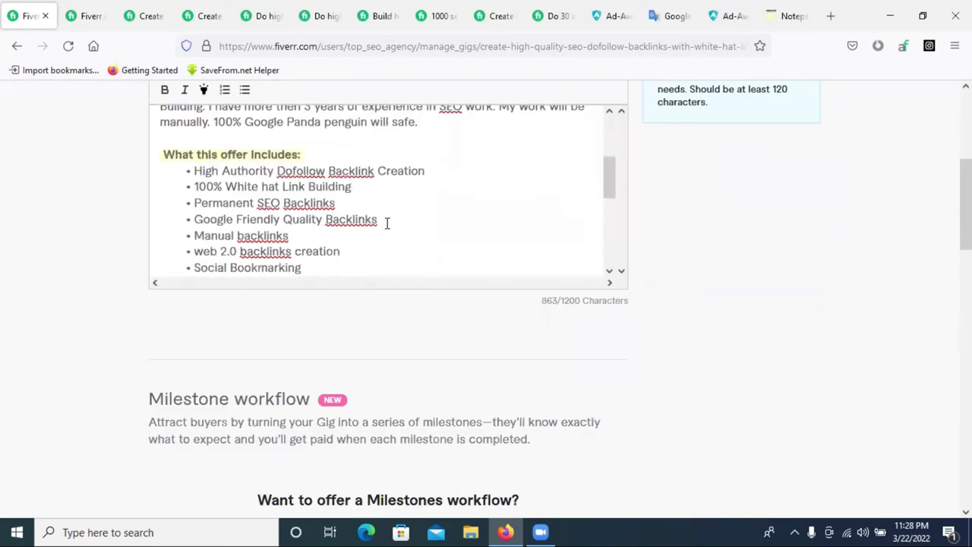
drag(425, 163, 195, 173)
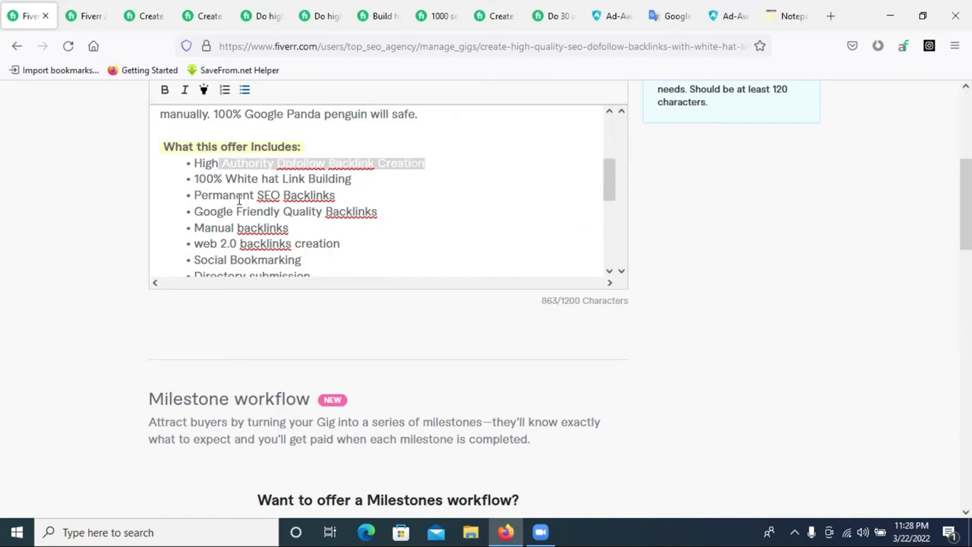
click(258, 179)
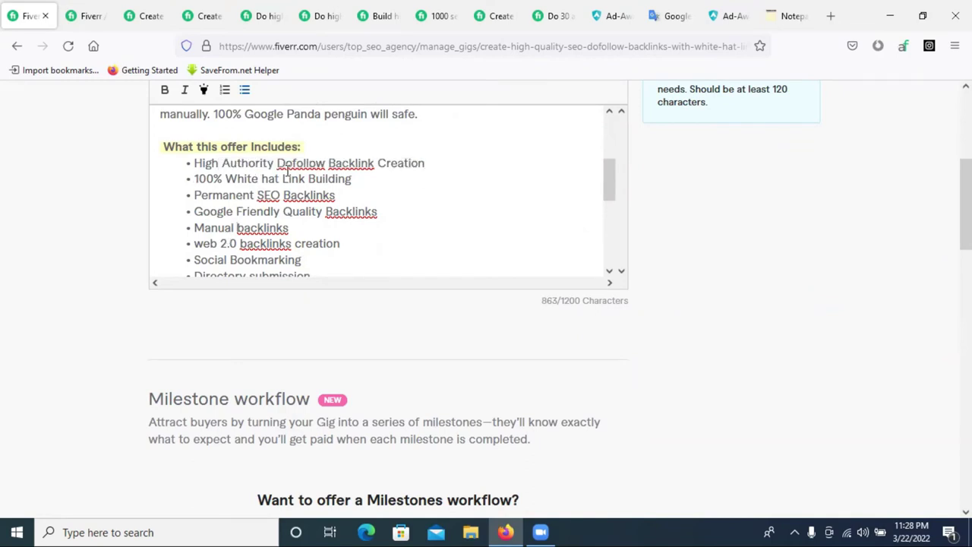
scroll(287, 189, down, 5)
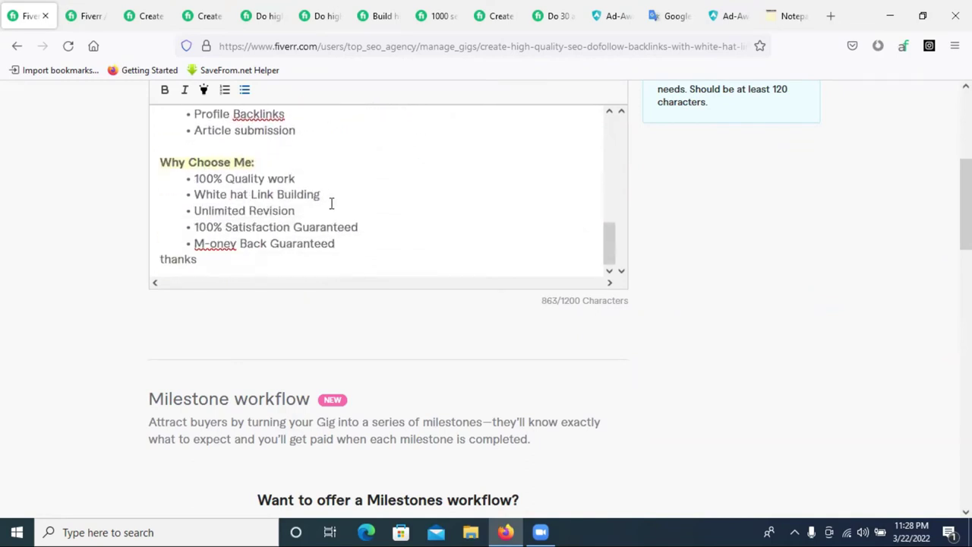
scroll(331, 204, up, 5)
drag(462, 186, 161, 169)
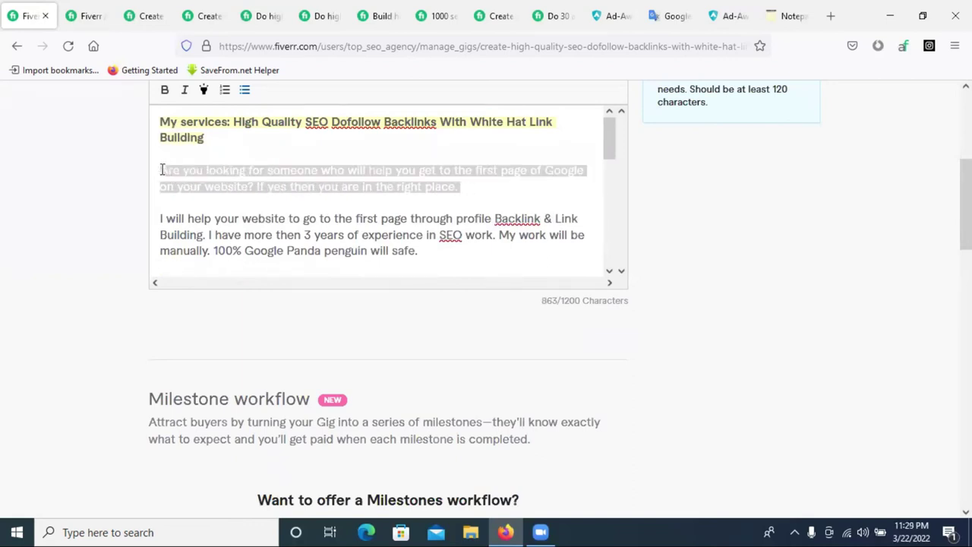
drag(220, 222, 446, 242)
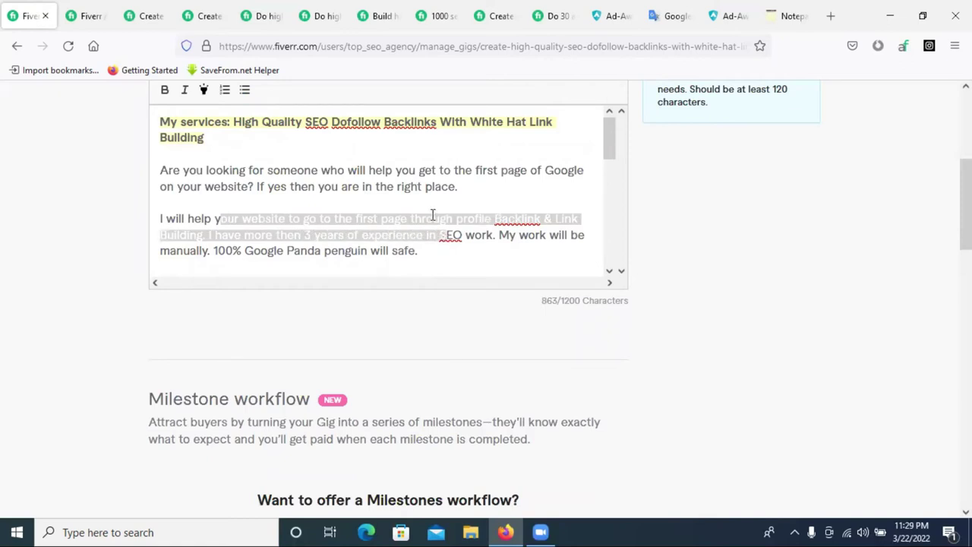
double_click(473, 219)
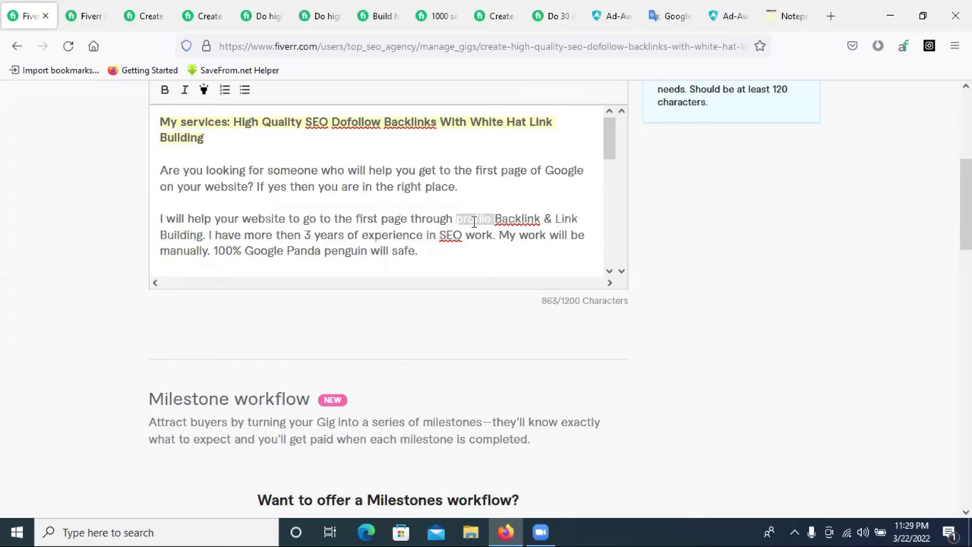
triple_click(313, 237)
click(308, 234)
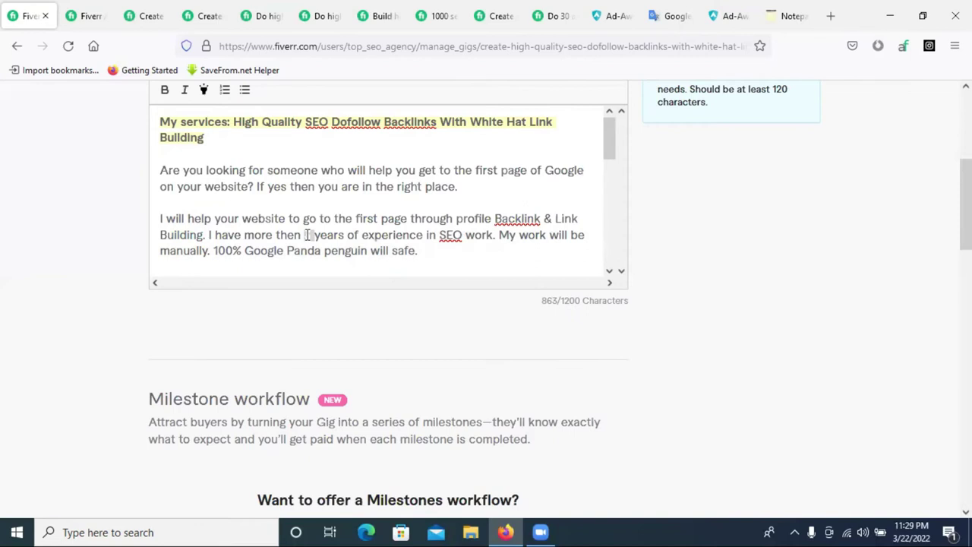
double_click(307, 235)
double_click(236, 251)
drag(429, 253, 215, 256)
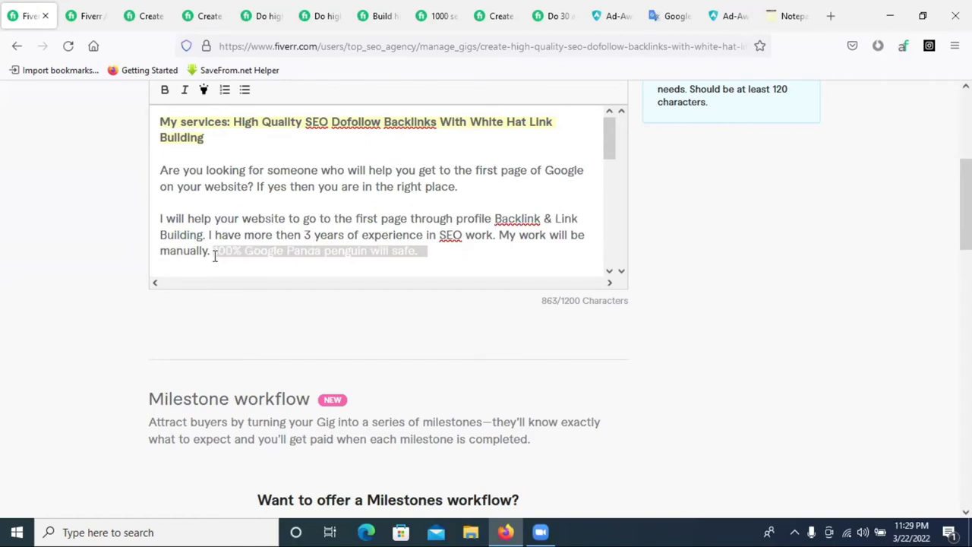
Check the "Why Choose Me:" list, the closing "thanks" line and the milestone and FAQ sections below the description
scroll(510, 235, down, 8)
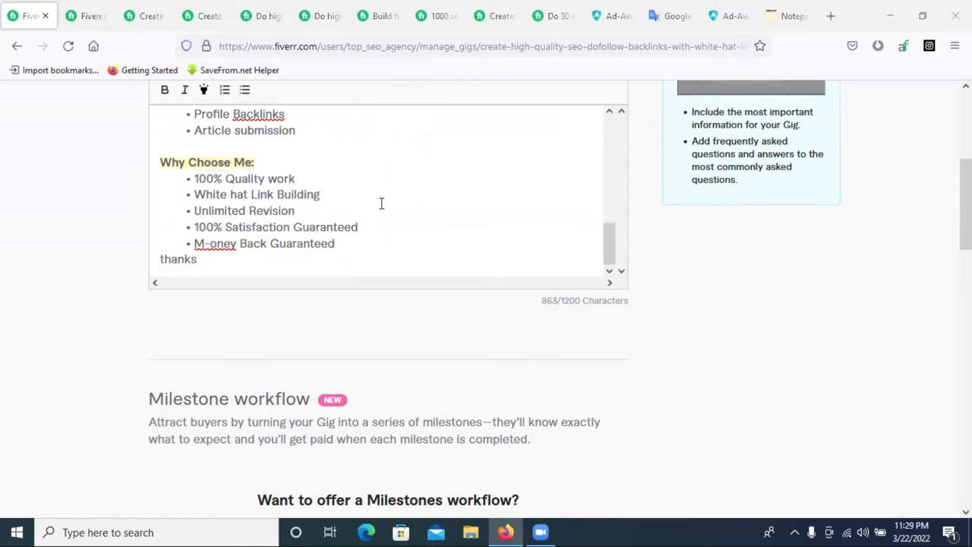
scroll(382, 205, down, 2)
scroll(423, 233, up, 2)
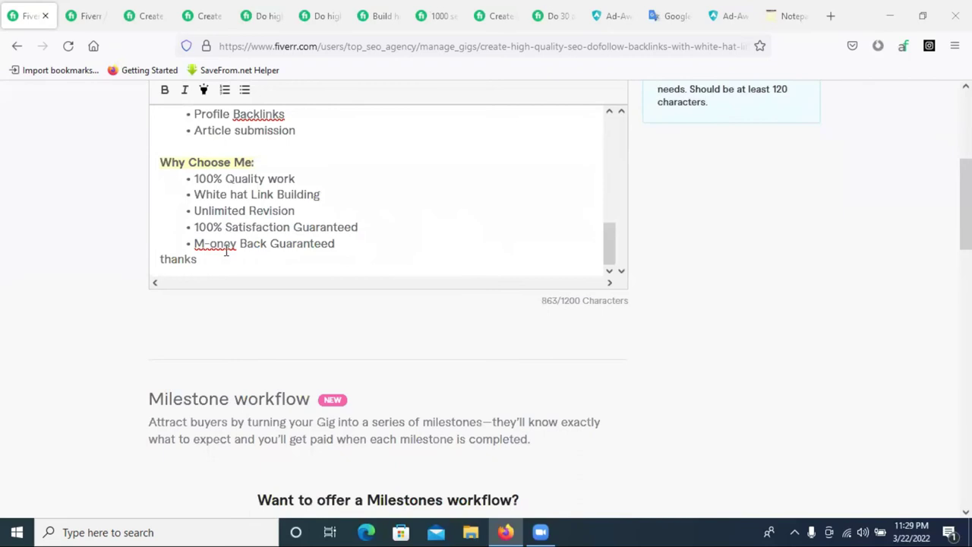
double_click(164, 258)
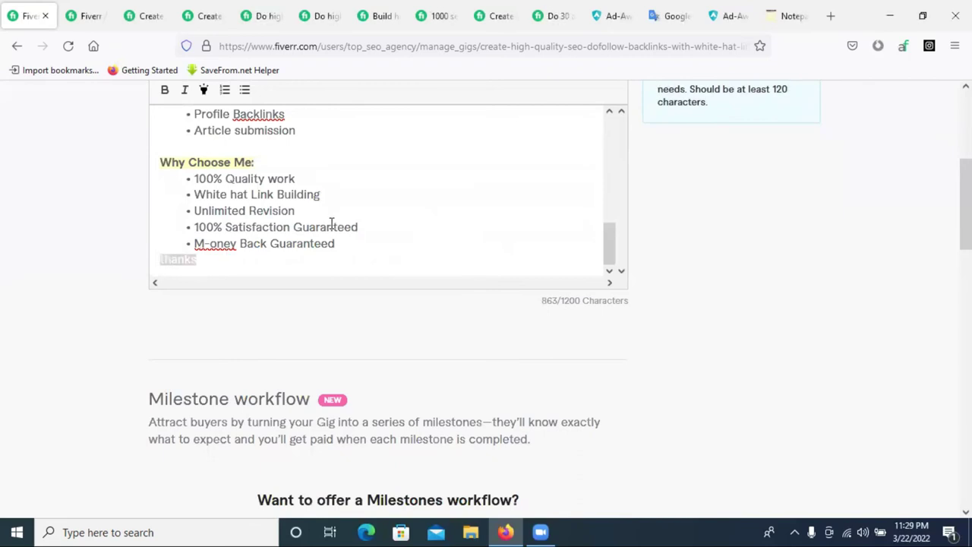
scroll(338, 292, down, 1)
scroll(463, 281, down, 3)
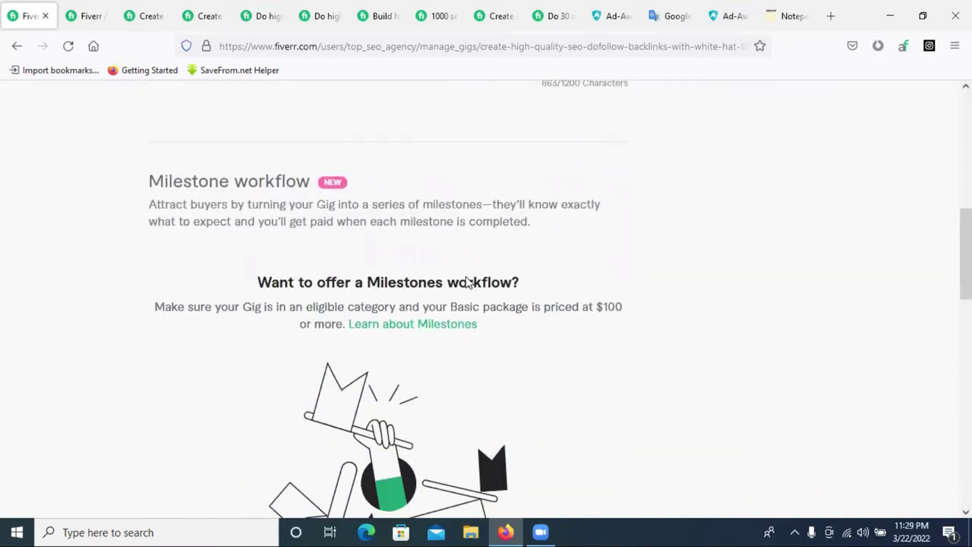
scroll(478, 277, down, 8)
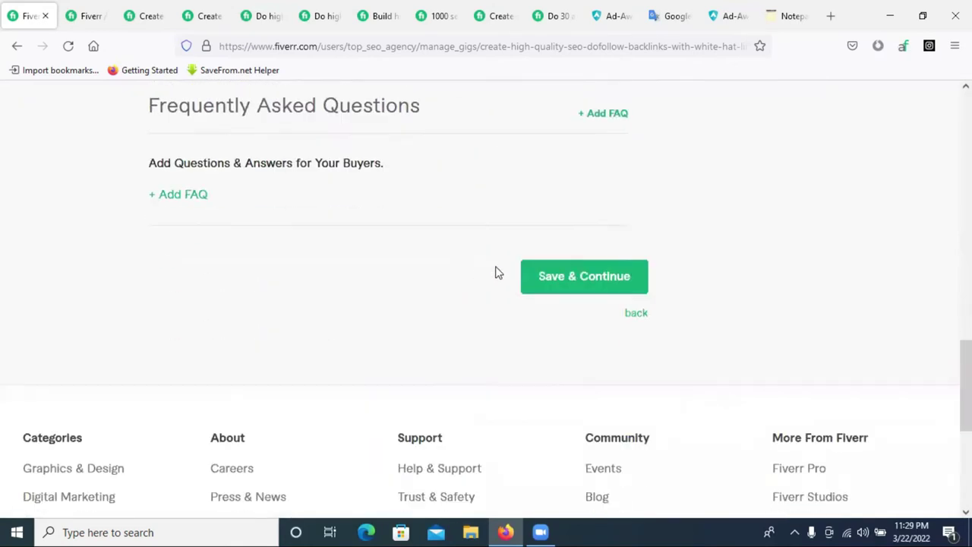
scroll(545, 263, up, 8)
scroll(410, 258, up, 4)
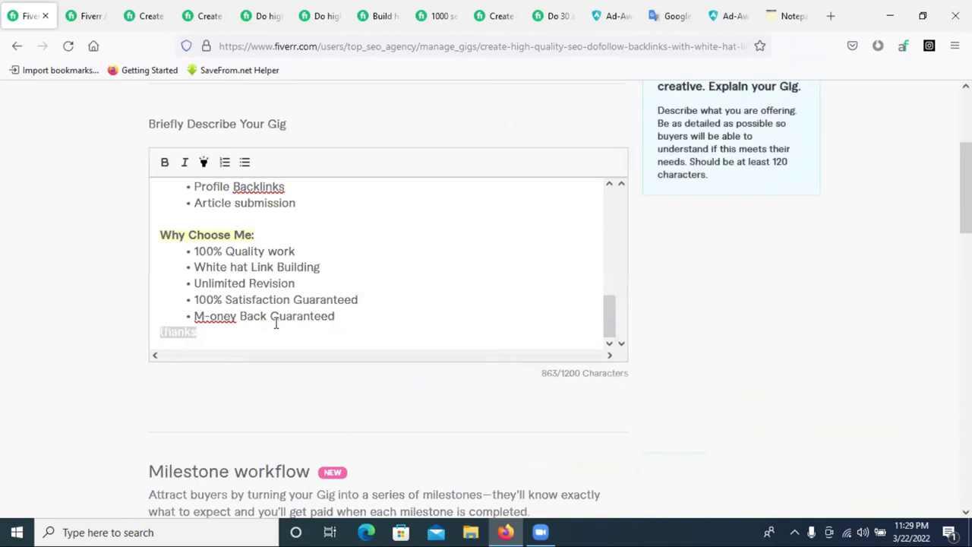
Save the finished gig description without adding any FAQ and continue to the requirements stage
drag(230, 329, 162, 194)
scroll(160, 243, up, 5)
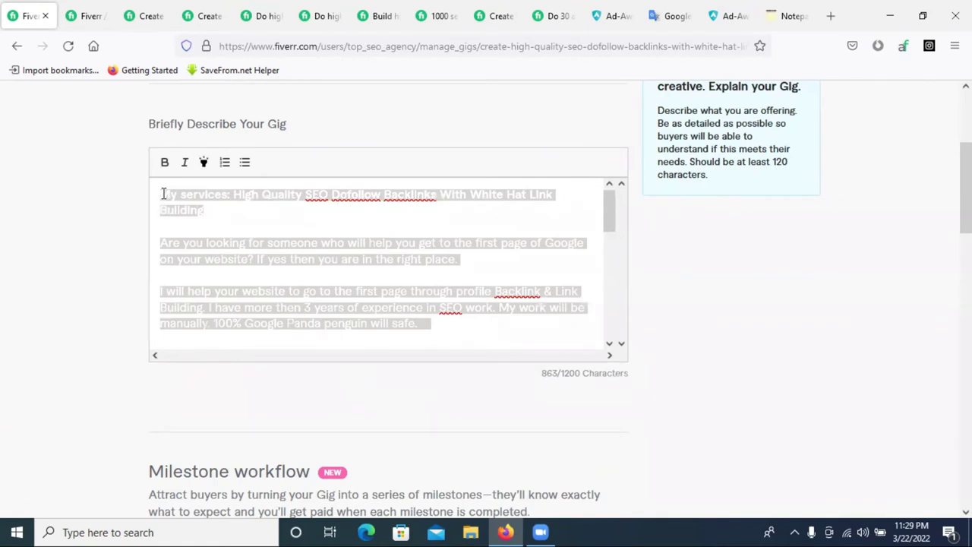
scroll(341, 303, down, 3)
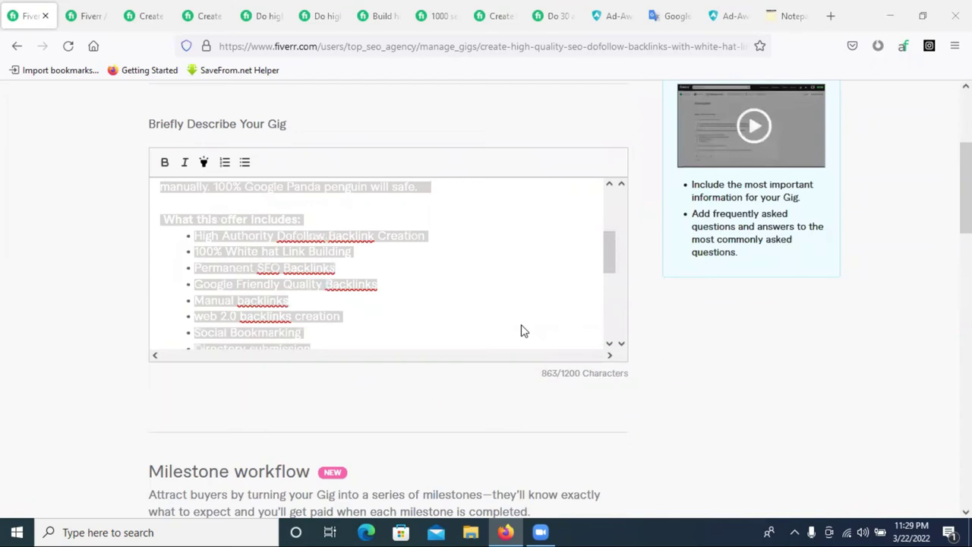
scroll(521, 331, down, 3)
scroll(668, 334, down, 10)
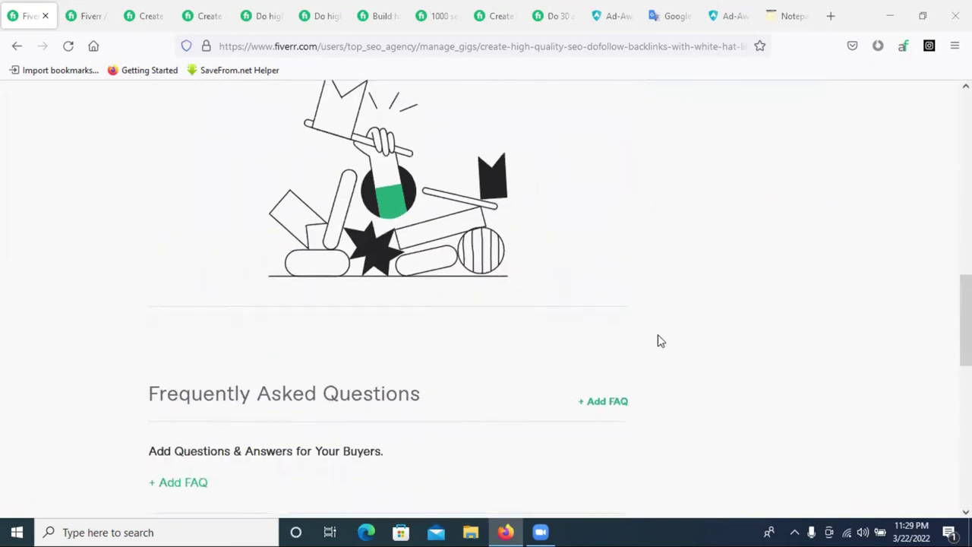
click(580, 287)
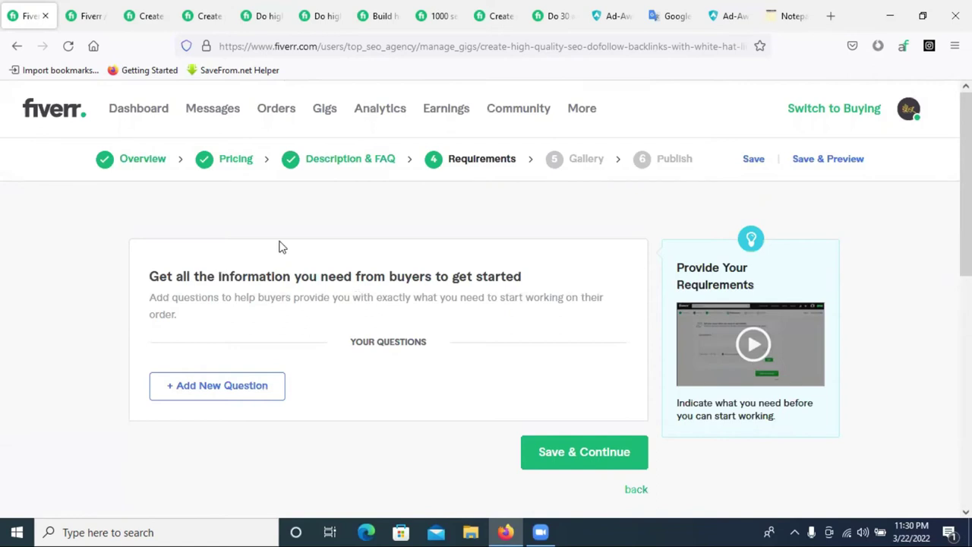
Start a new buyer requirement question with Attachment as its answer form
click(198, 387)
scroll(296, 338, down, 3)
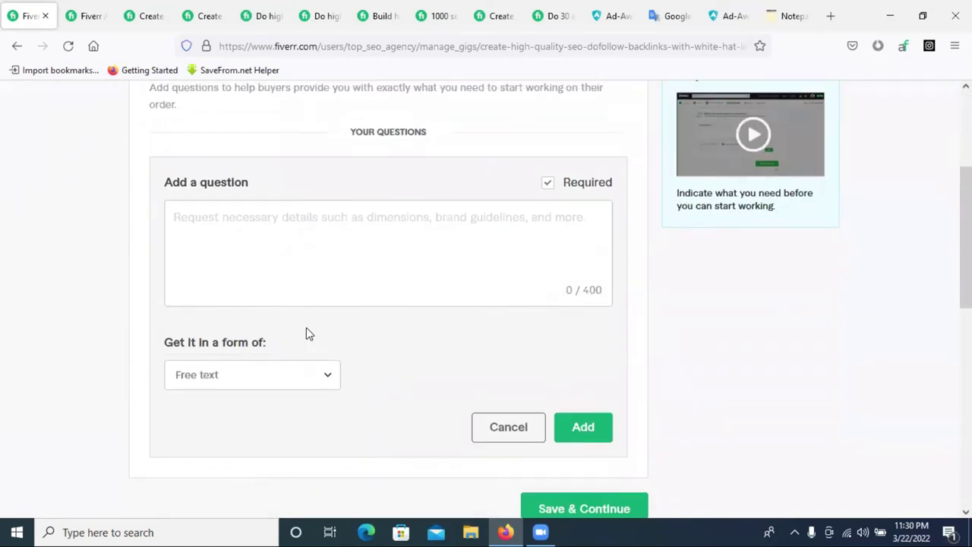
click(215, 372)
click(219, 483)
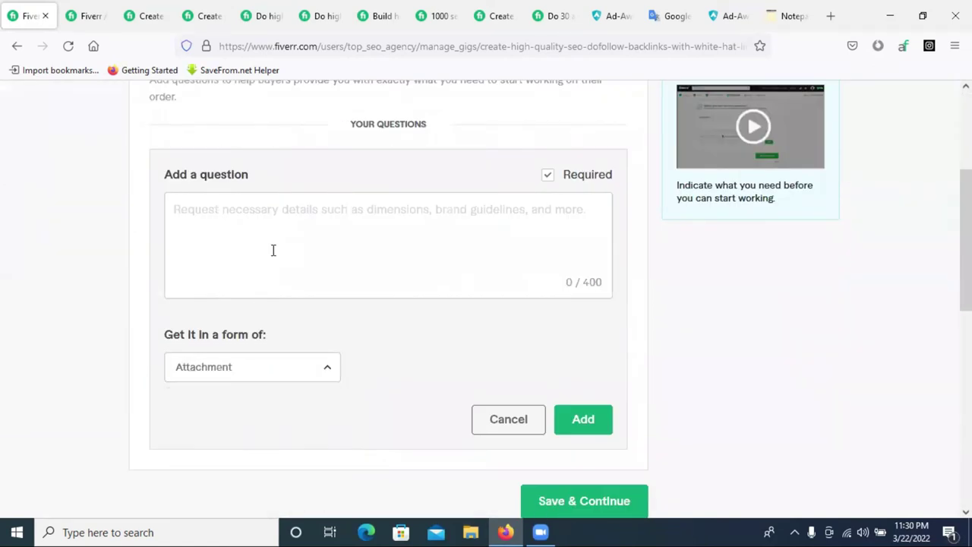
Write the question as a numbered list, "1. Description", "2. Photo", "3. website link & Product Link", "4. keyword", and add it to the requirements
click(224, 230)
text(1. )
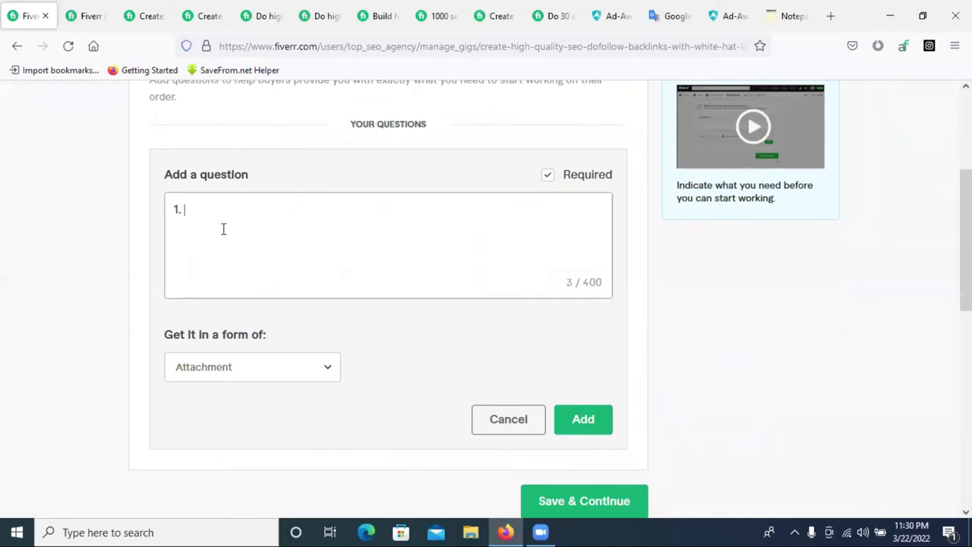
text(Description)
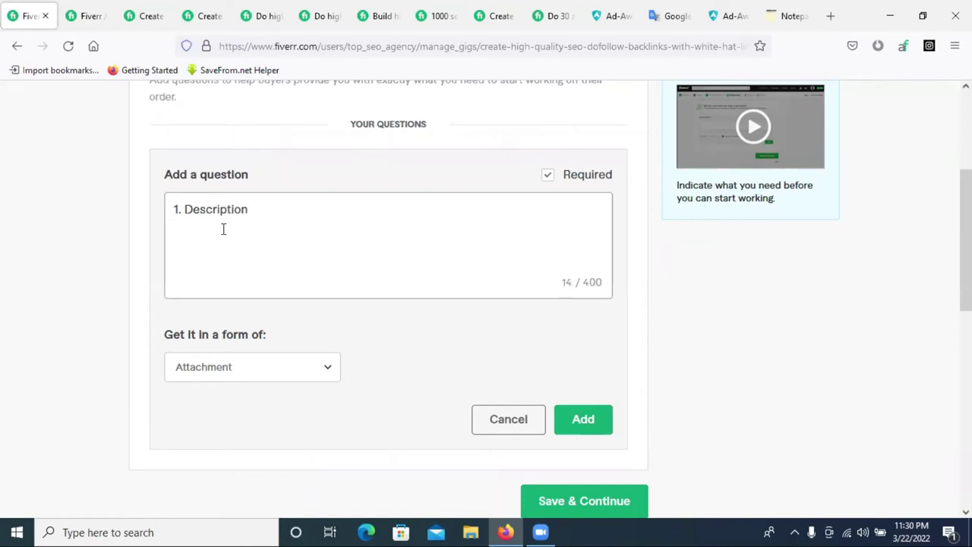
text( 2. Photo)
key(Return)
text(3. we)
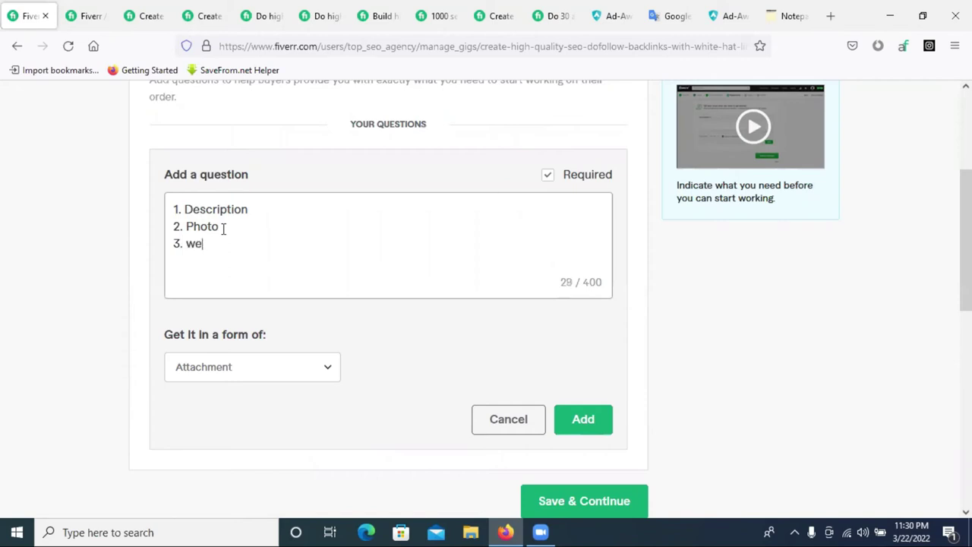
text(bsite link & Pe)
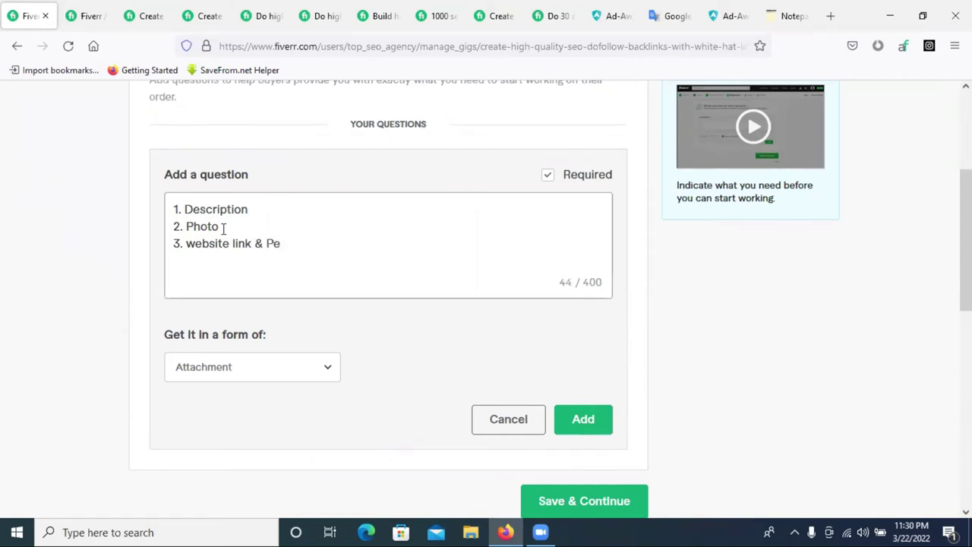
key(BackSpace)
text(roduct Link)
key(Return)
text(4)
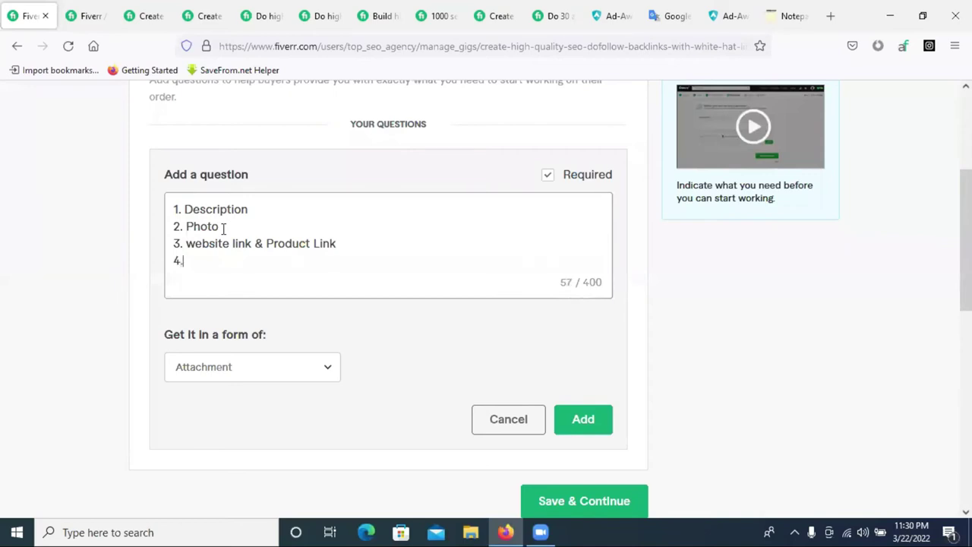
text(. keyword)
scroll(545, 385, down, 1)
scroll(562, 376, down, 2)
click(582, 353)
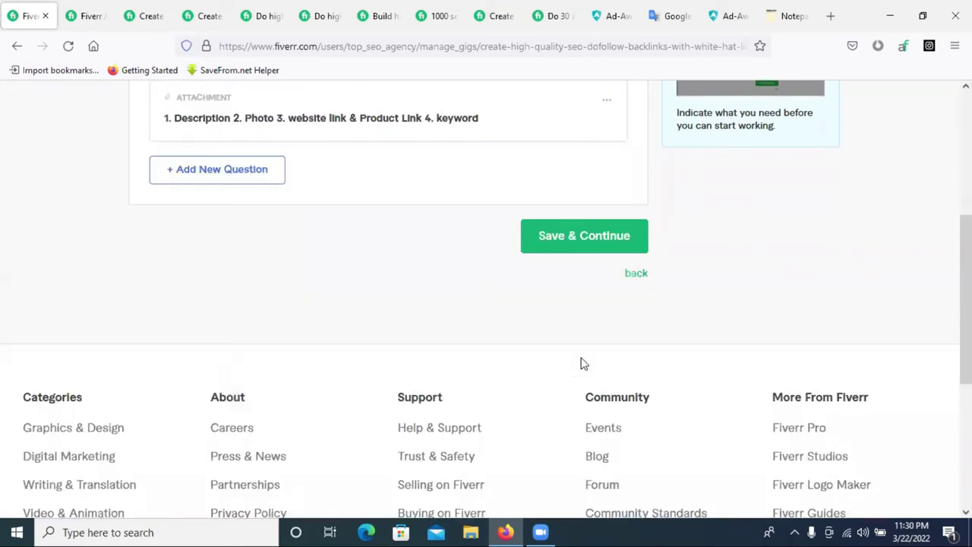
Save the buyer requirements, continue to the gallery stage and view its video and image upload areas
scroll(605, 388, down, 2)
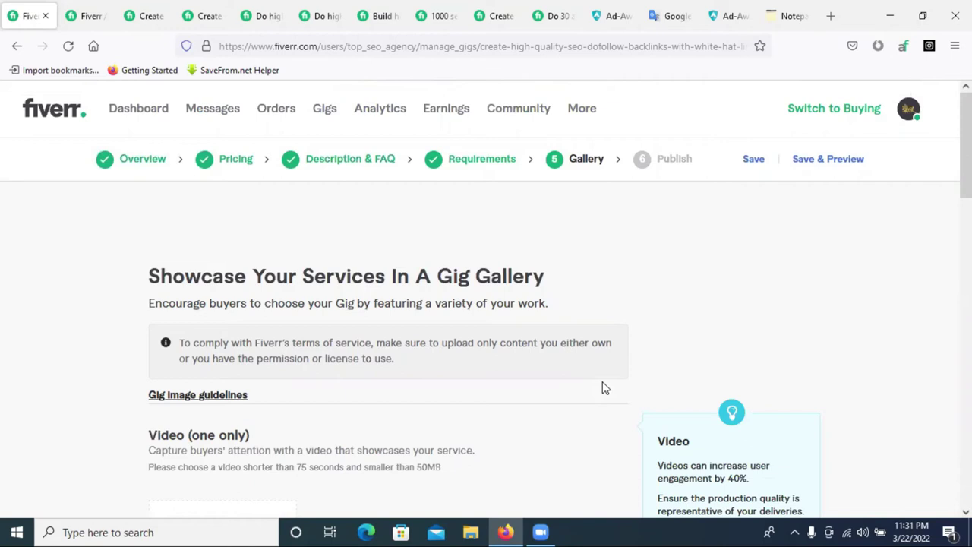
scroll(449, 253, down, 8)
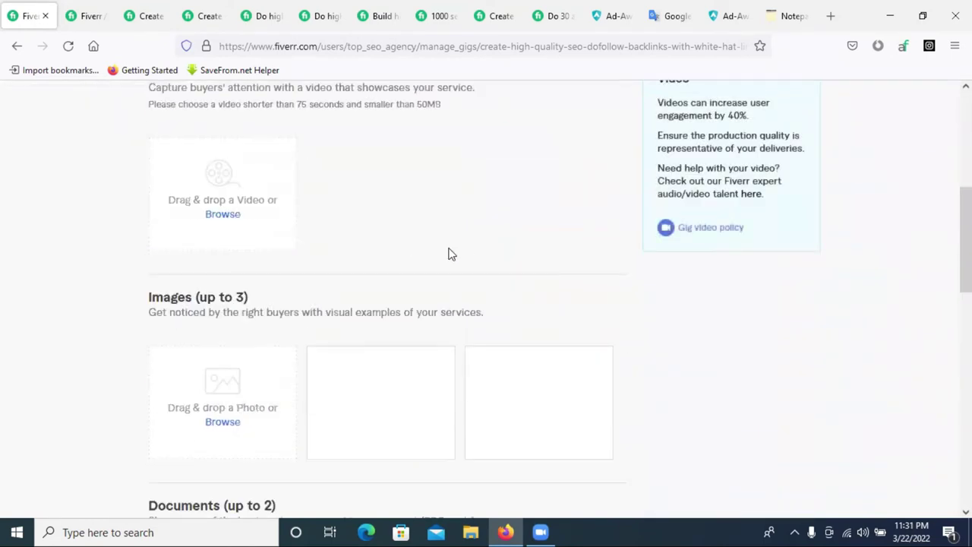
Examine the gallery images of the competing SEO dofollow backlinks gigs and of the gigs in the search results
click(161, 12)
scroll(270, 225, up, 8)
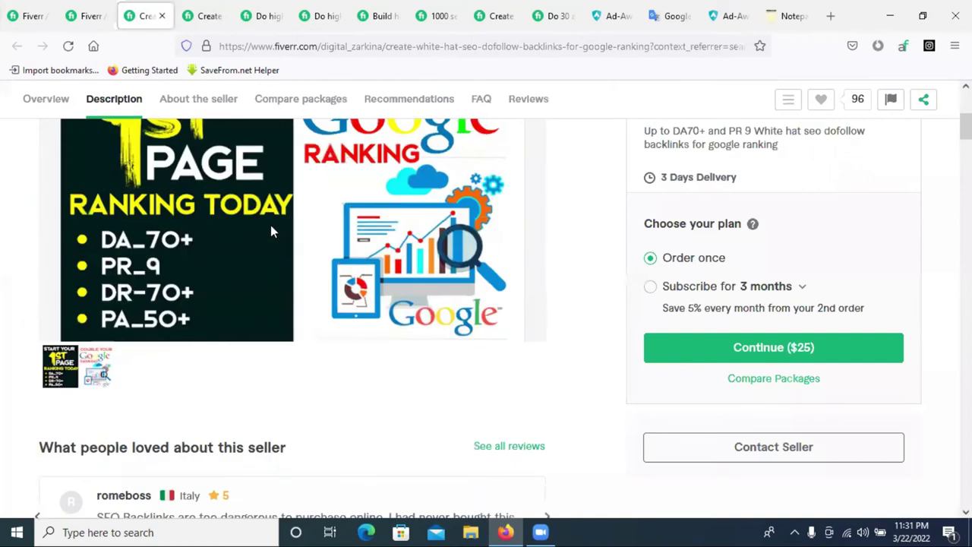
key(ctrl+Tab)
scroll(278, 211, up, 10)
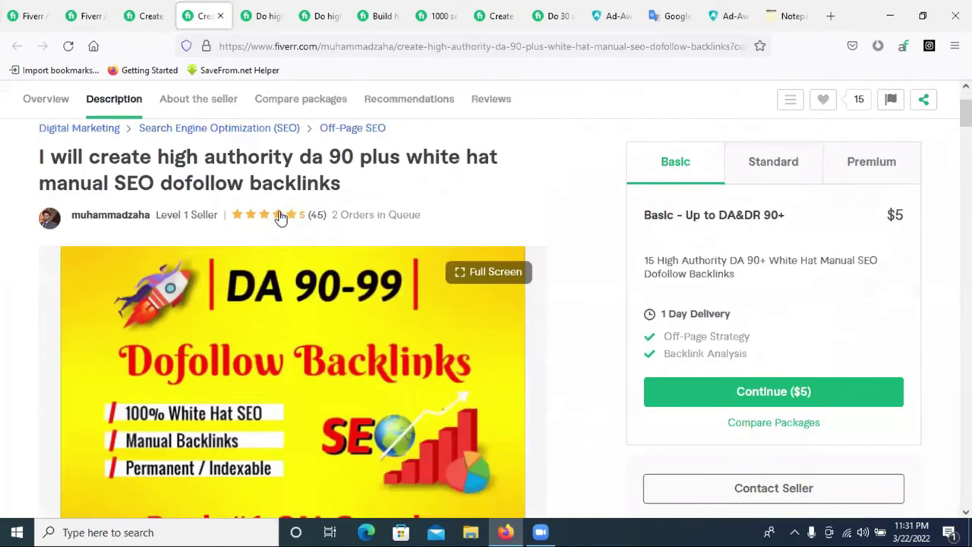
scroll(278, 215, down, 3)
scroll(427, 243, up, 2)
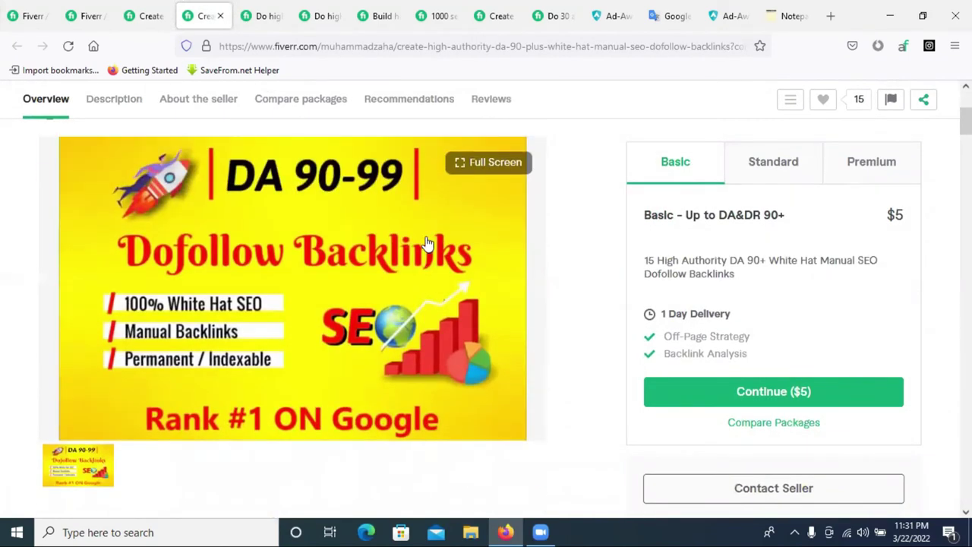
scroll(287, 263, down, 3)
scroll(287, 264, up, 2)
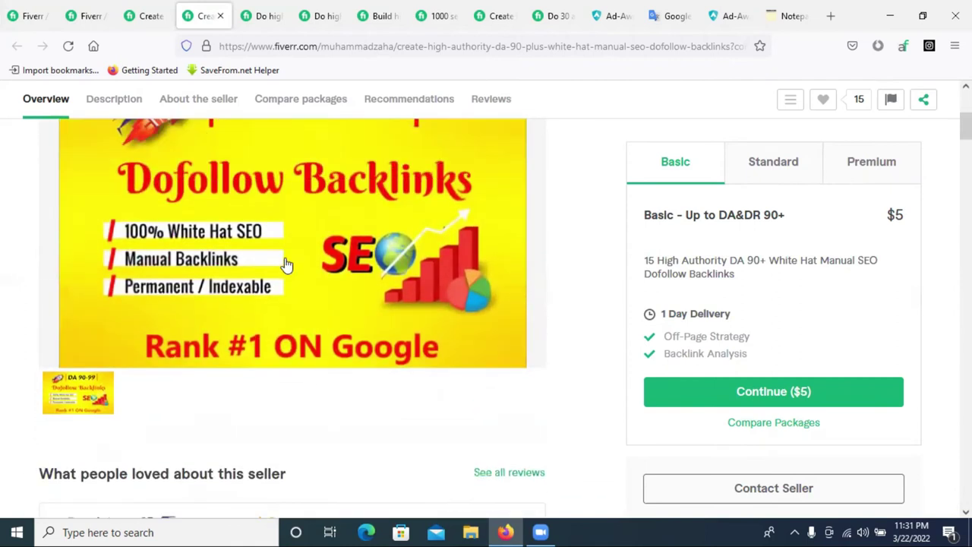
scroll(287, 264, up, 4)
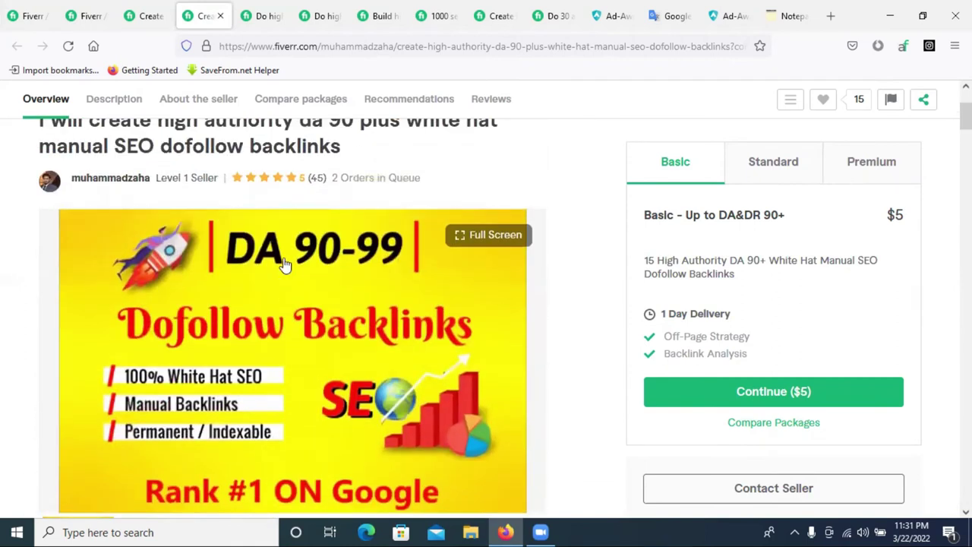
click(88, 11)
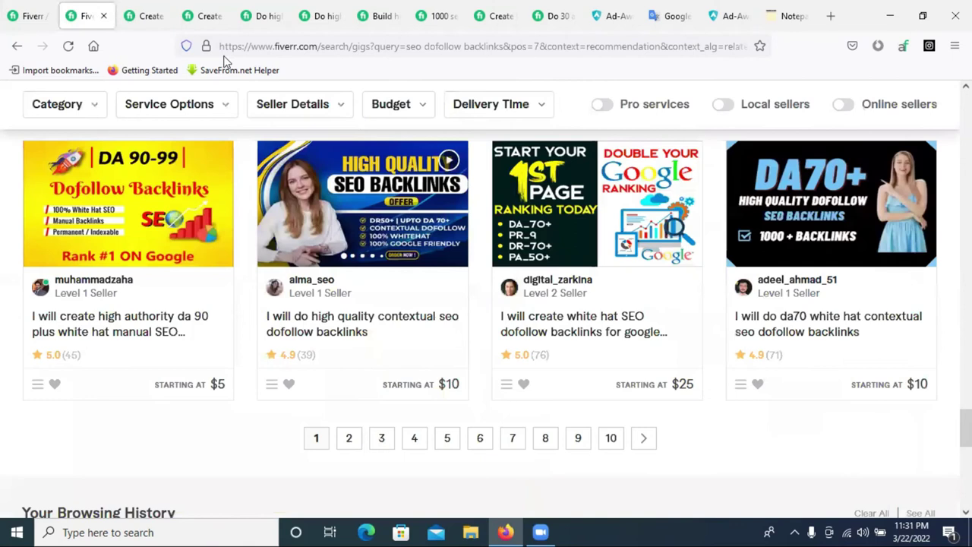
scroll(672, 278, down, 3)
click(493, 15)
scroll(606, 185, up, 12)
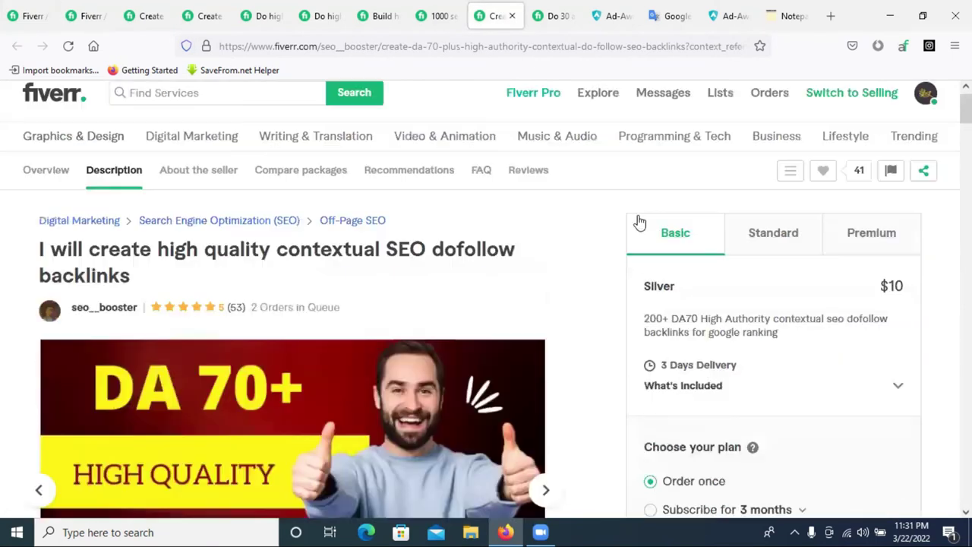
Open the account's own seller profile page from the competing contextual SEO dofollow backlinks gig
click(926, 111)
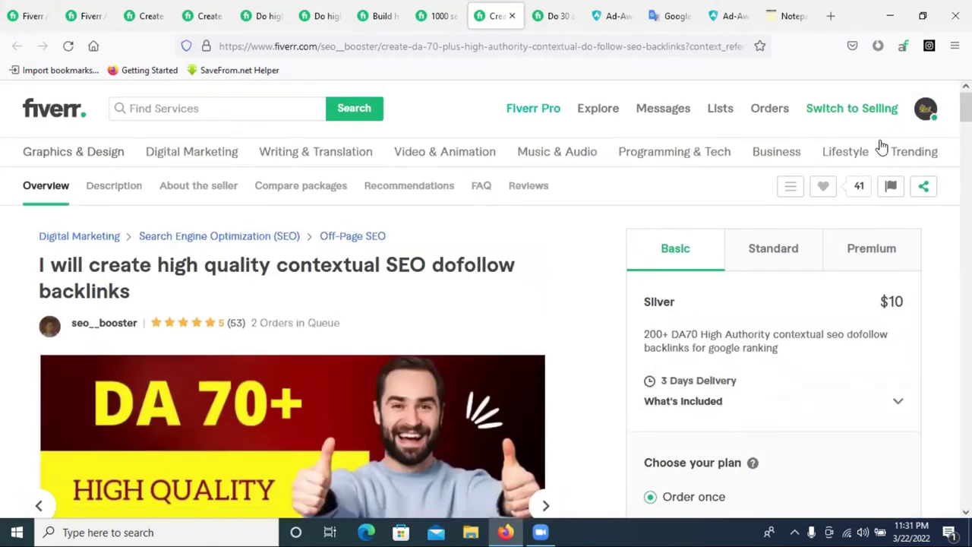
click(831, 151)
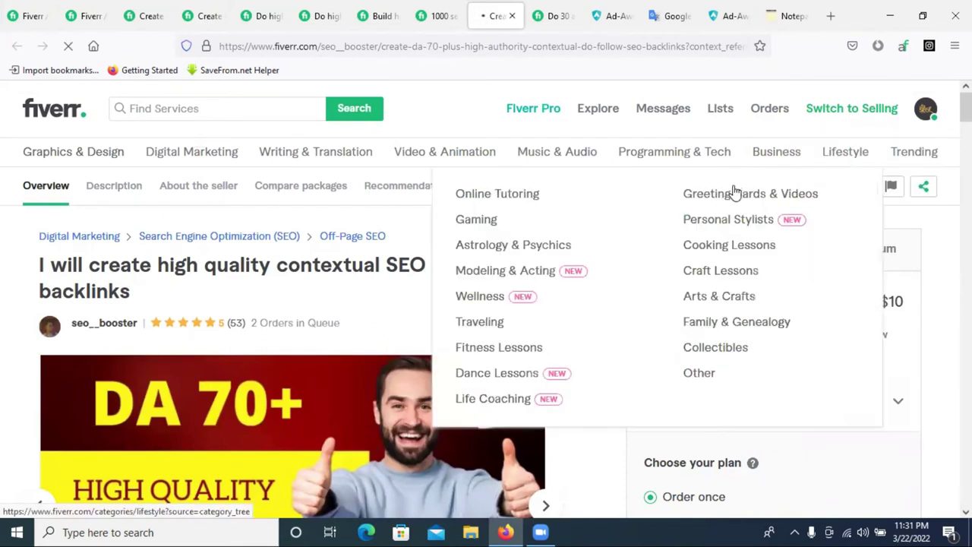
scroll(838, 293, down, 3)
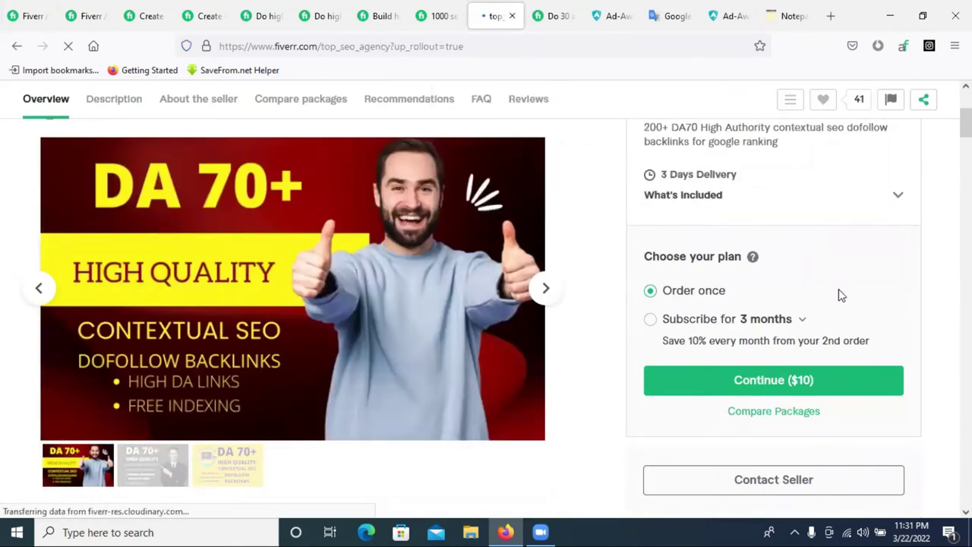
Close the anchor text backlinks gig, both web search pages, Google Translate and the online notepad, keeping the seller profile open
click(555, 19)
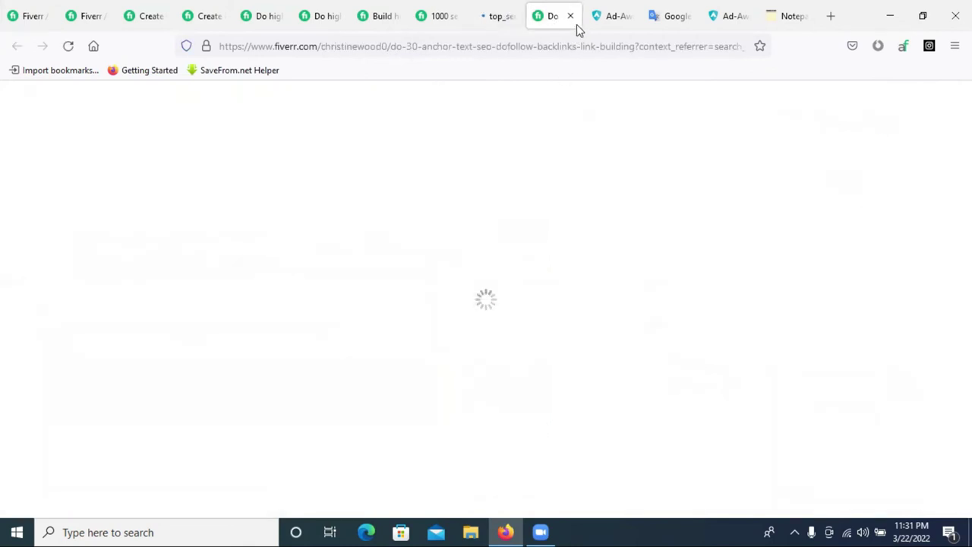
click(571, 16)
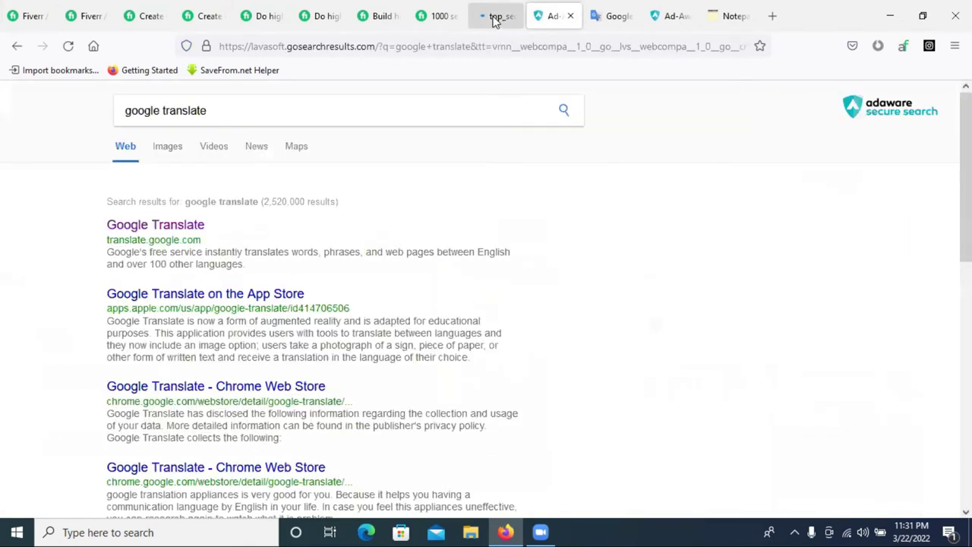
click(532, 16)
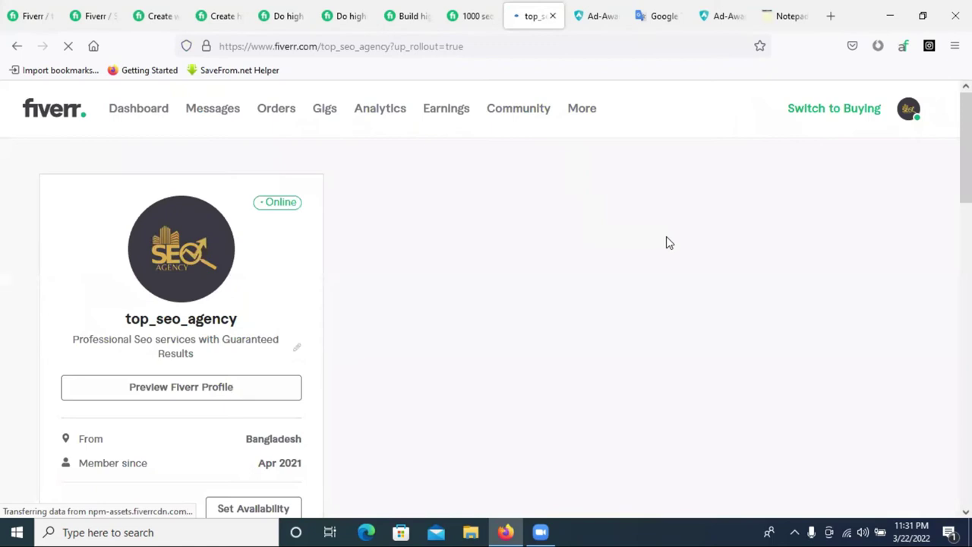
scroll(666, 241, down, 2)
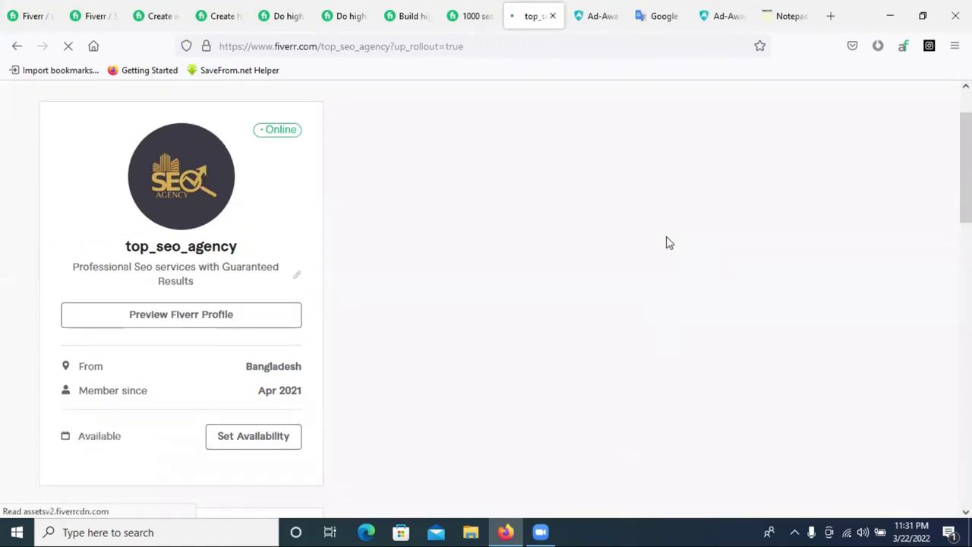
click(604, 21)
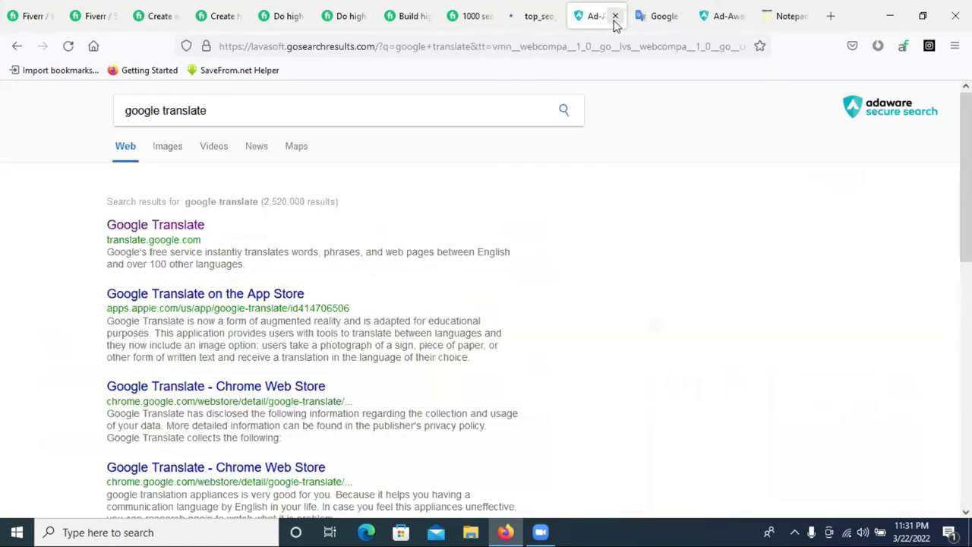
click(615, 16)
click(615, 16)
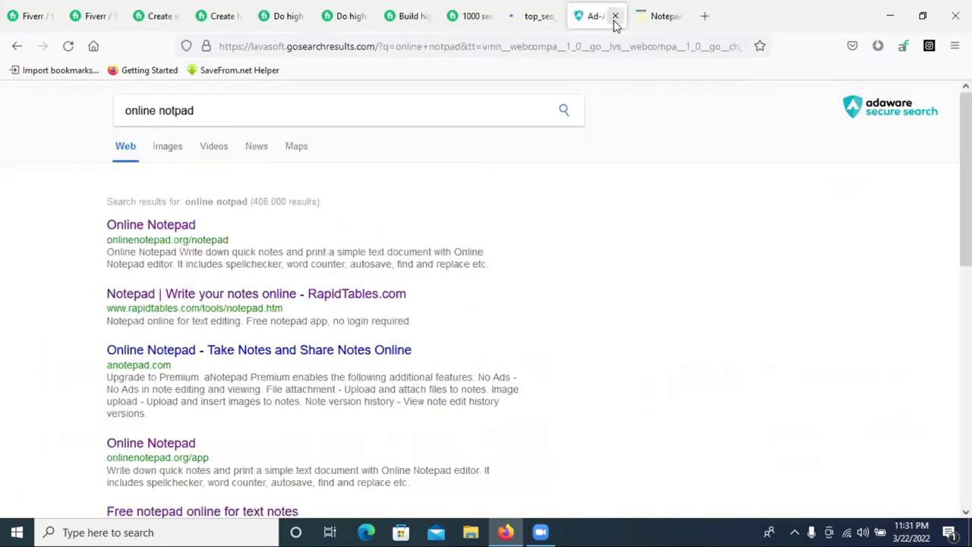
click(615, 16)
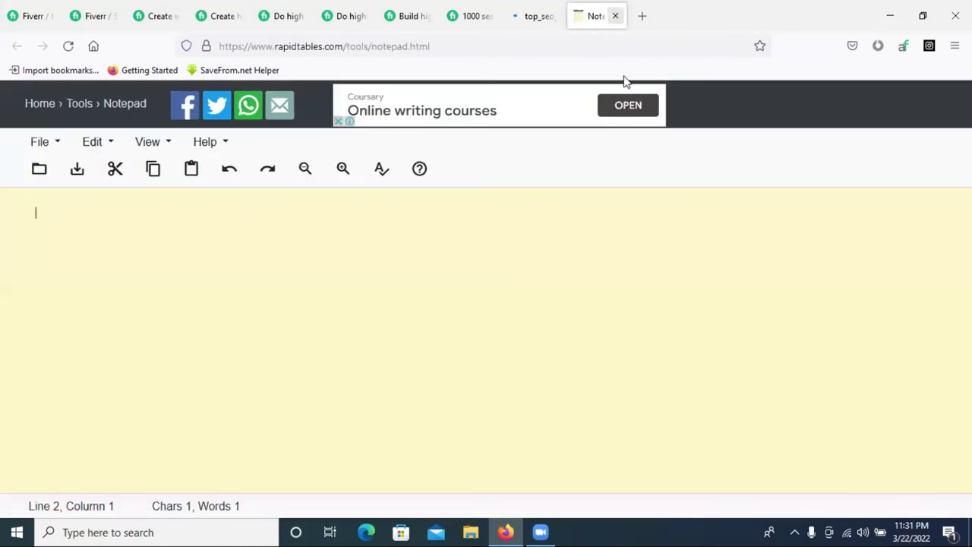
key(ctrl+w)
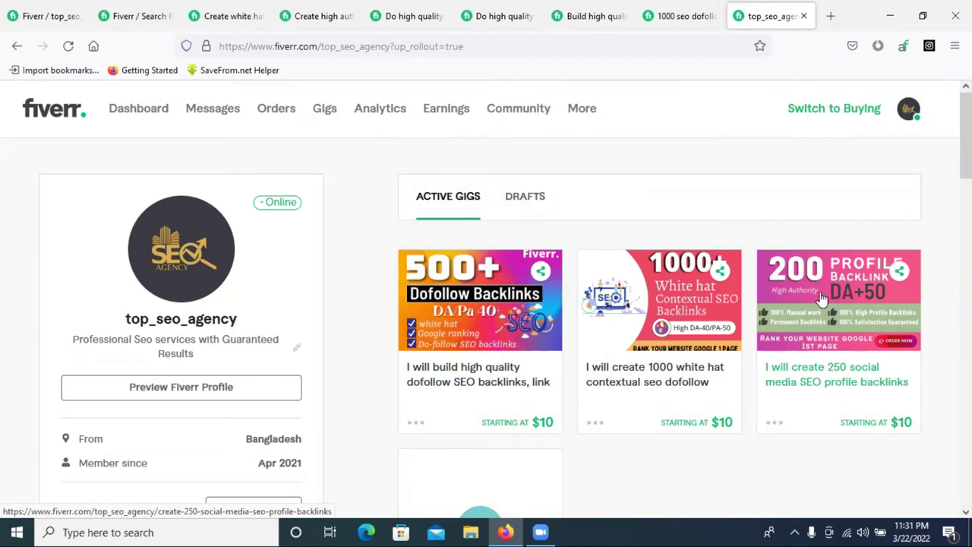
Open the active gig "I will create 250 social media SEO profile backlinks" and examine its gallery image
click(819, 308)
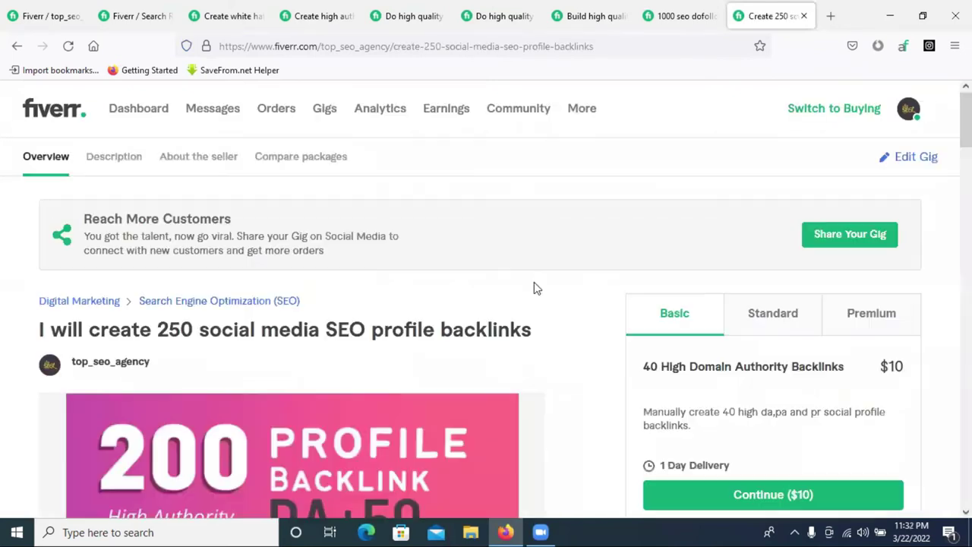
scroll(534, 285, down, 3)
scroll(575, 286, down, 1)
scroll(575, 286, up, 1)
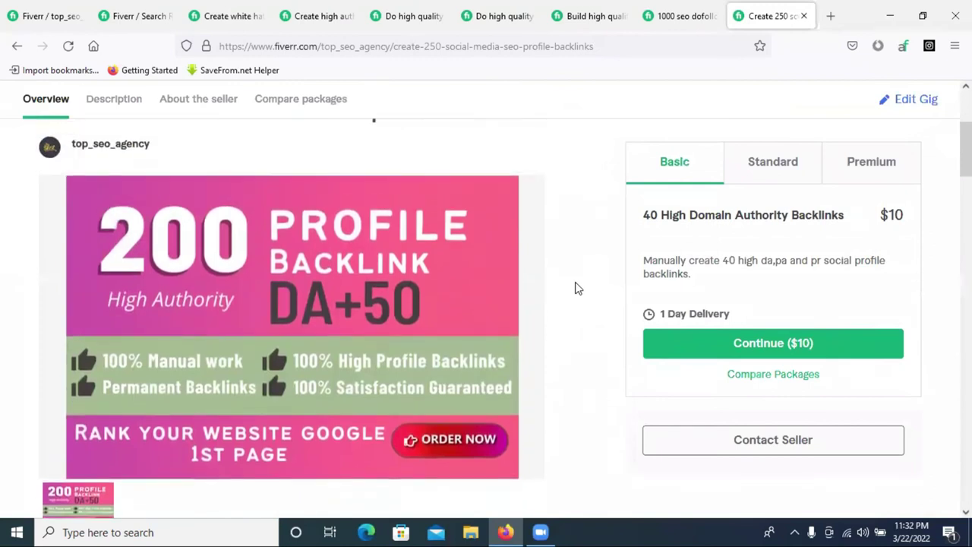
scroll(575, 287, down, 1)
scroll(575, 286, up, 1)
scroll(575, 287, down, 1)
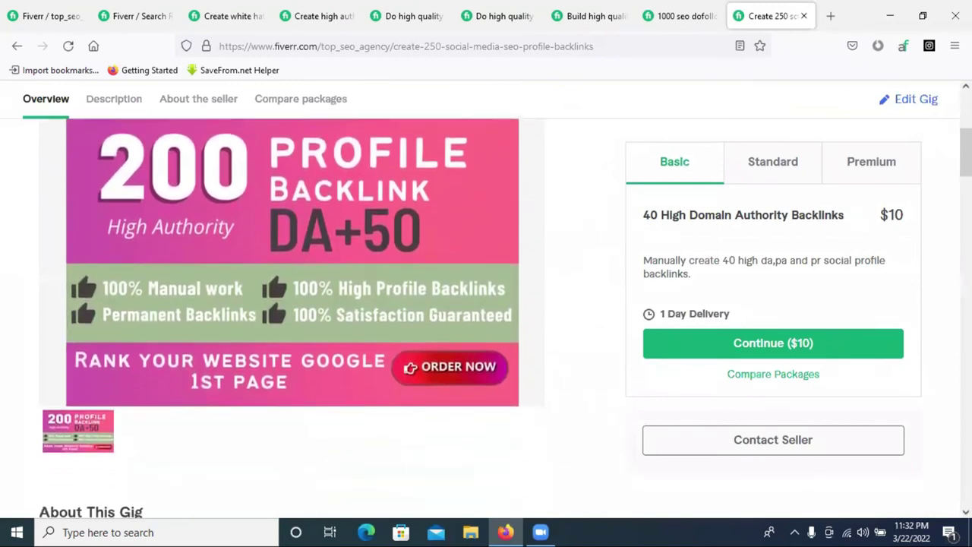
Minimise the current browser window and start Google Chrome from the desktop
click(890, 15)
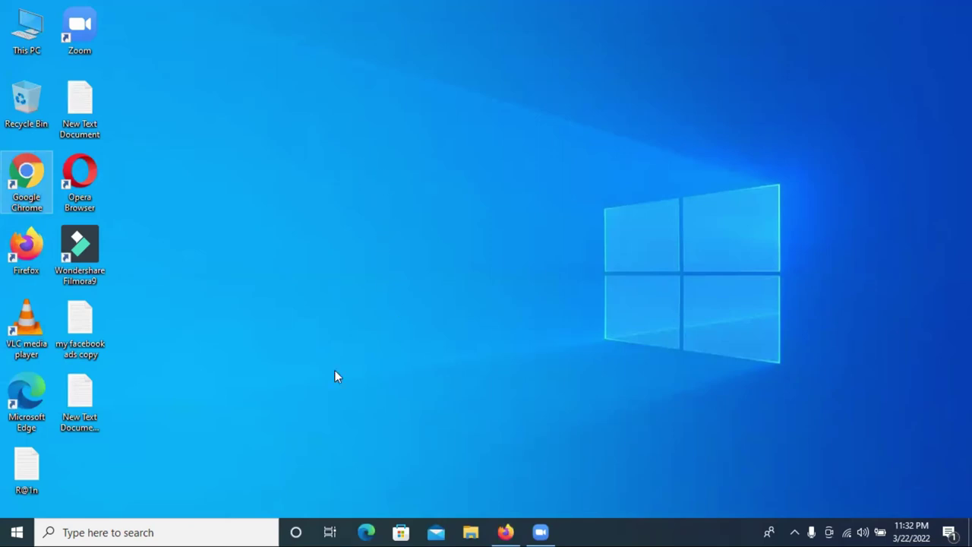
double_click(36, 190)
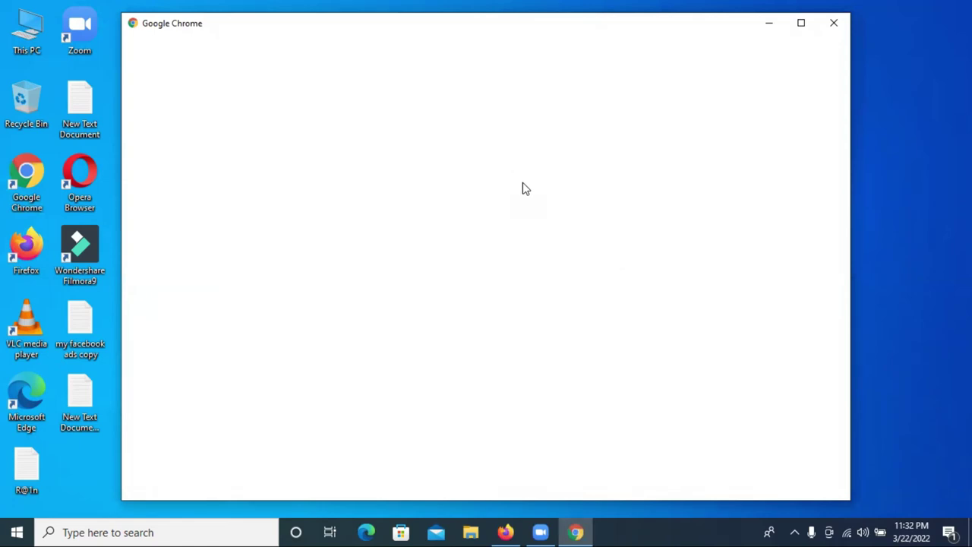
right_click(522, 183)
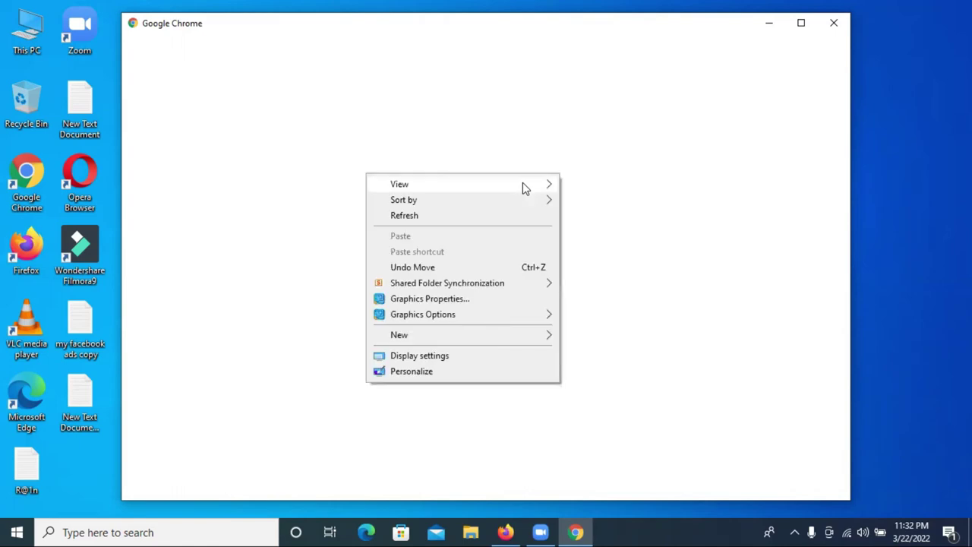
mouse_move(523, 184)
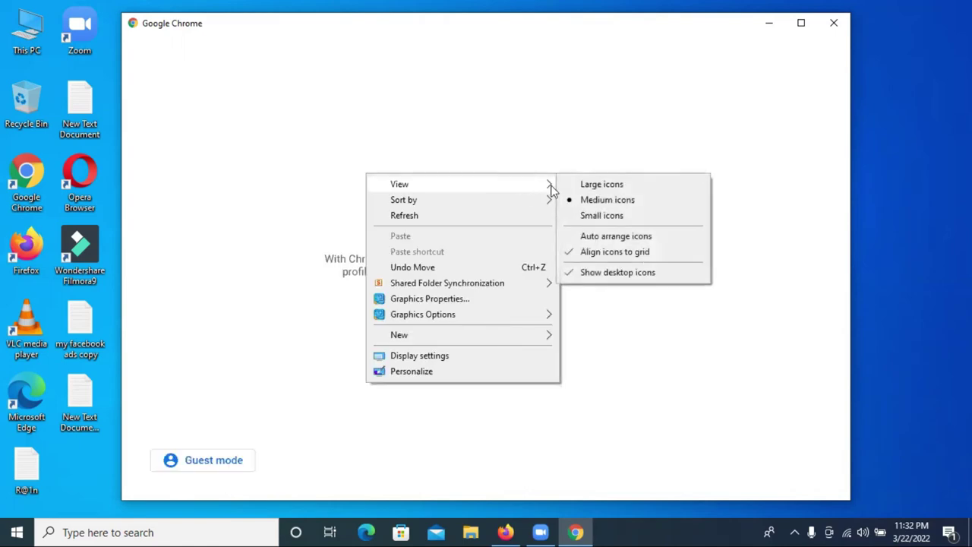
click(437, 349)
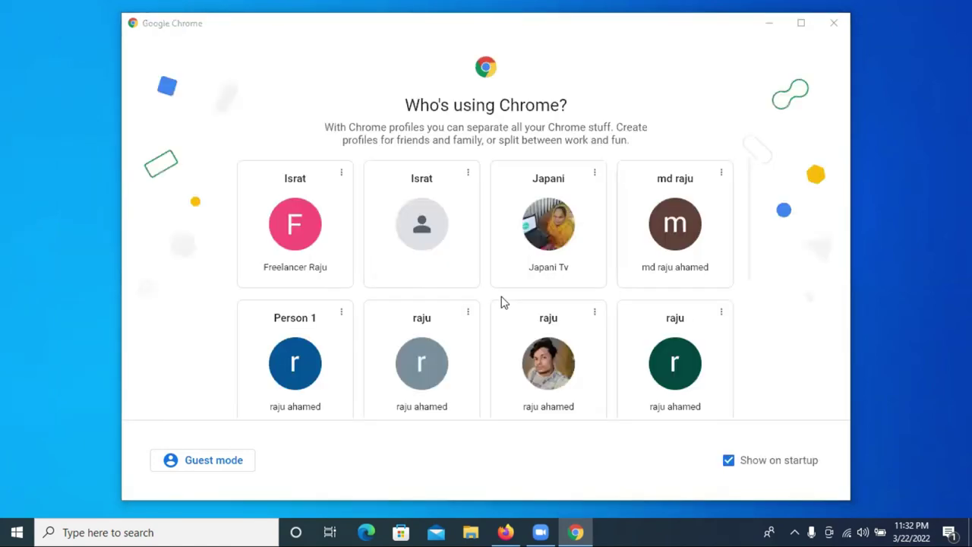
scroll(545, 303, down, 2)
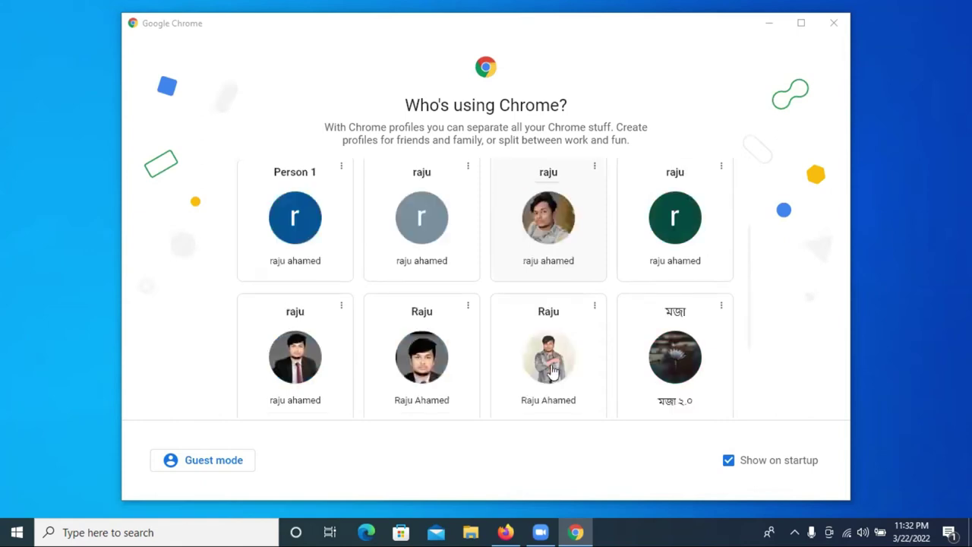
scroll(545, 353, down, 1)
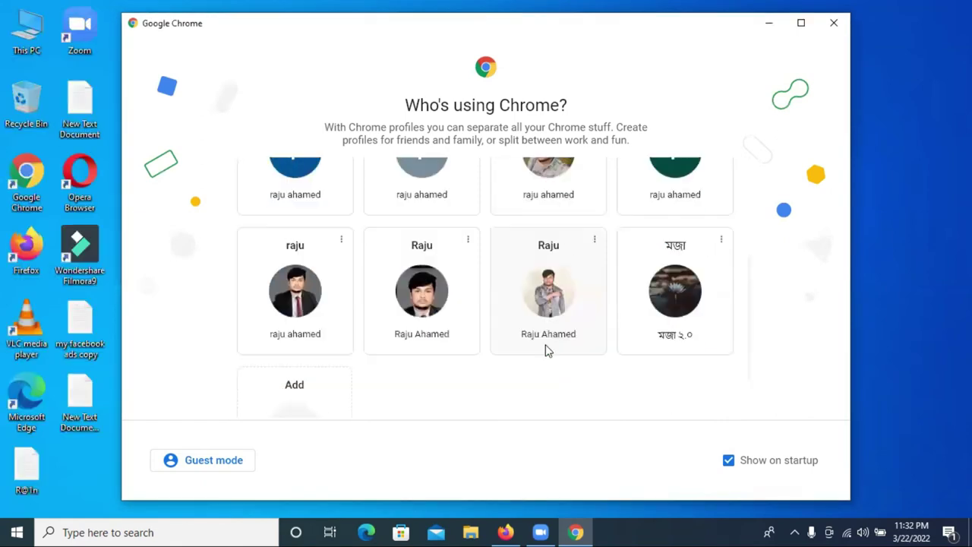
scroll(545, 296, down, 1)
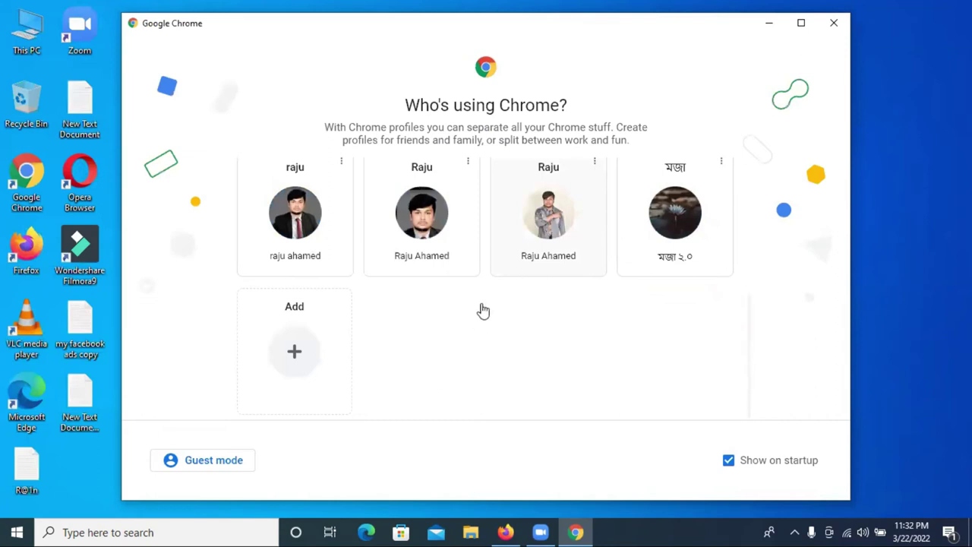
key(XF86AudioRaiseVolume)
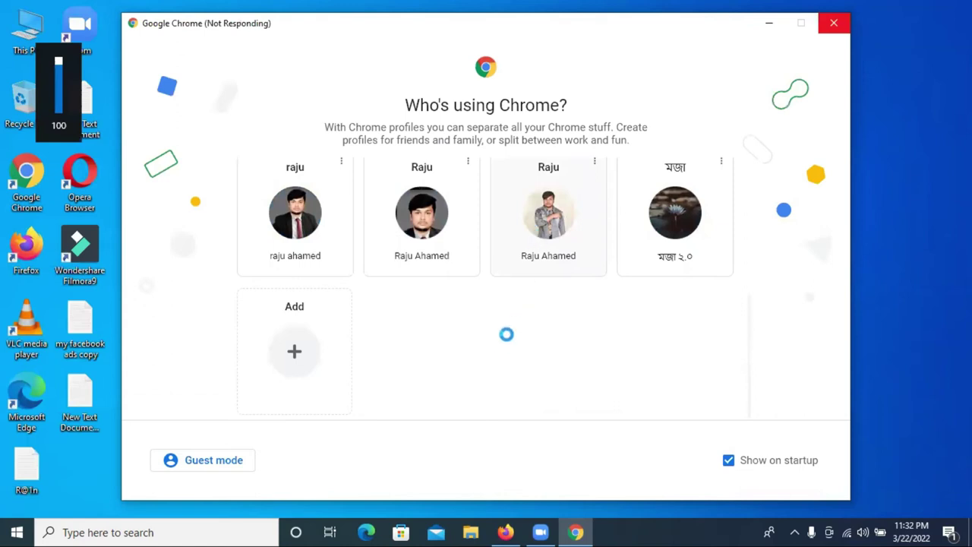
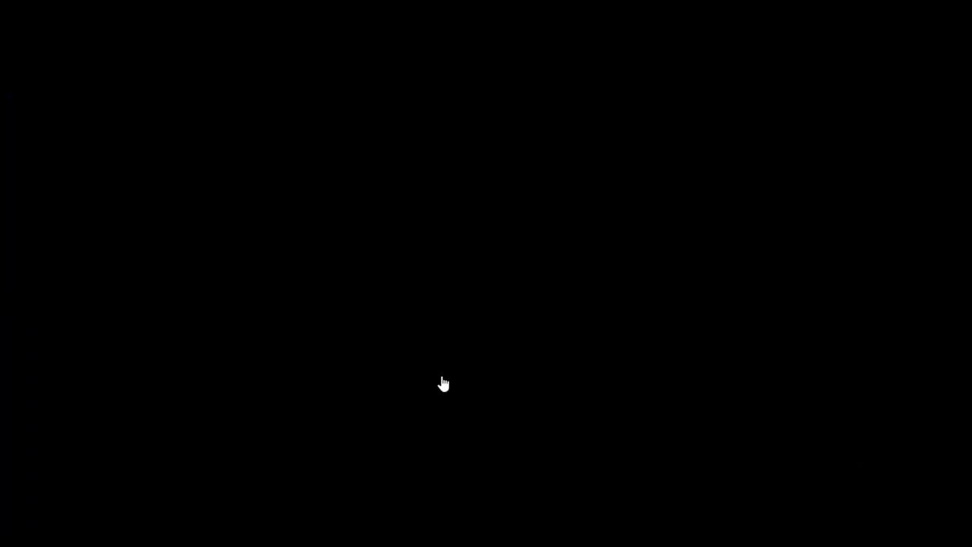
Create a new Canva design with the custom size 1280 × 769 px from the recent sizes
click(536, 529)
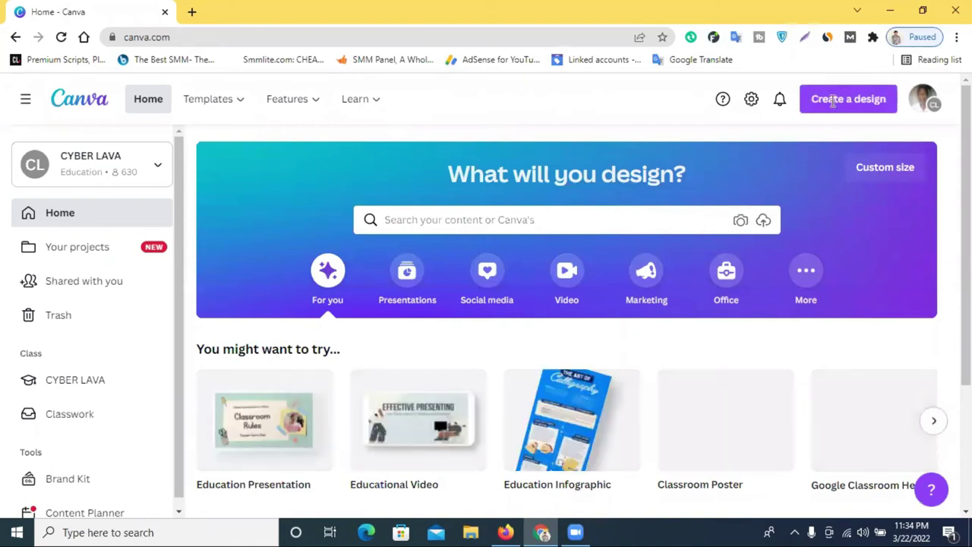
click(833, 101)
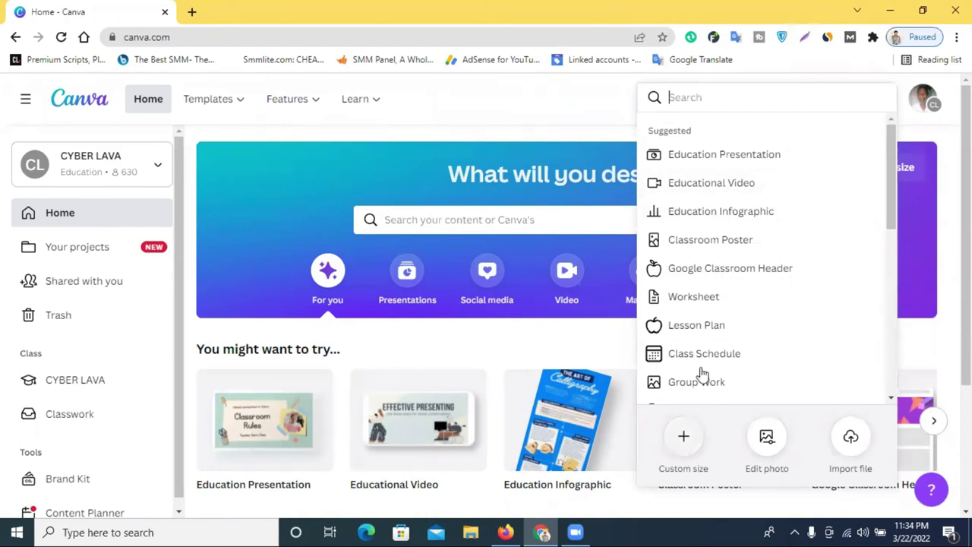
click(683, 436)
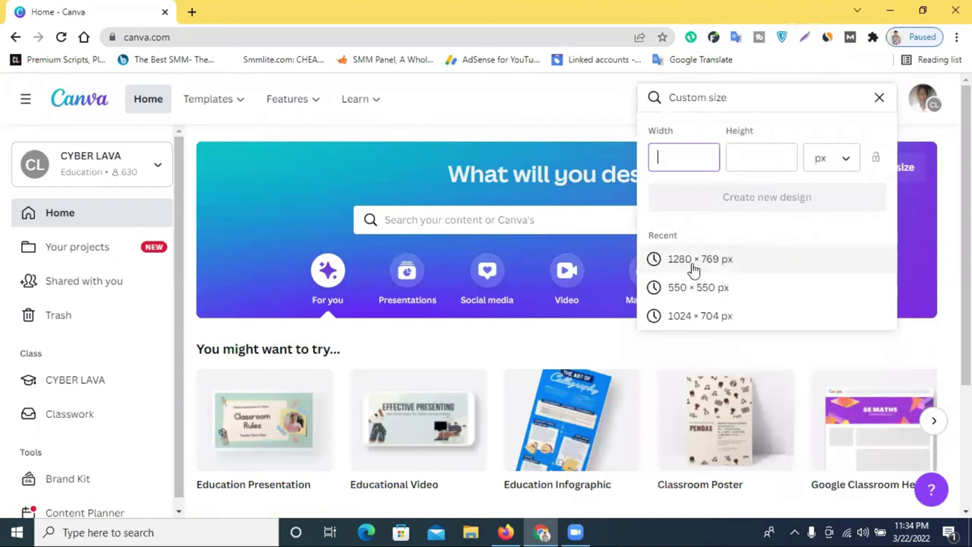
click(717, 267)
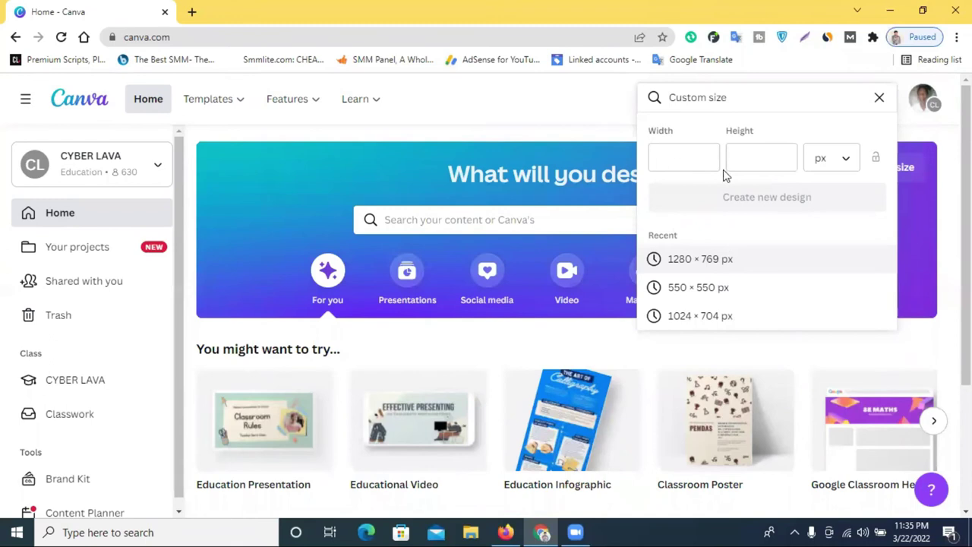
click(700, 262)
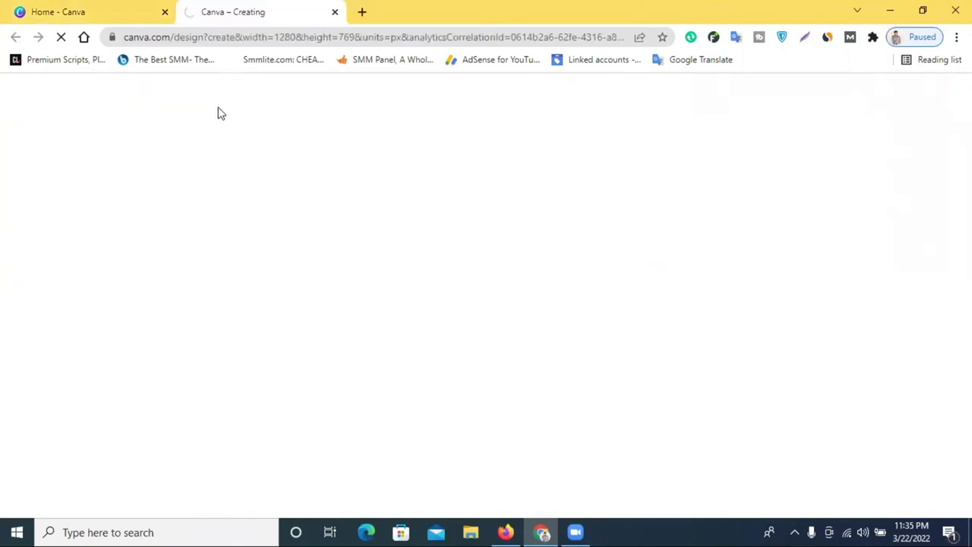
click(110, 12)
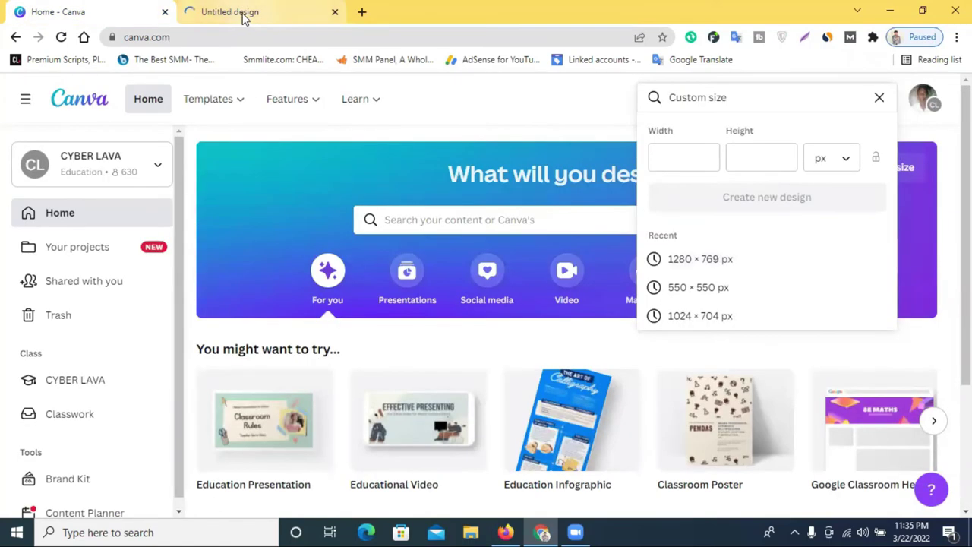
click(680, 164)
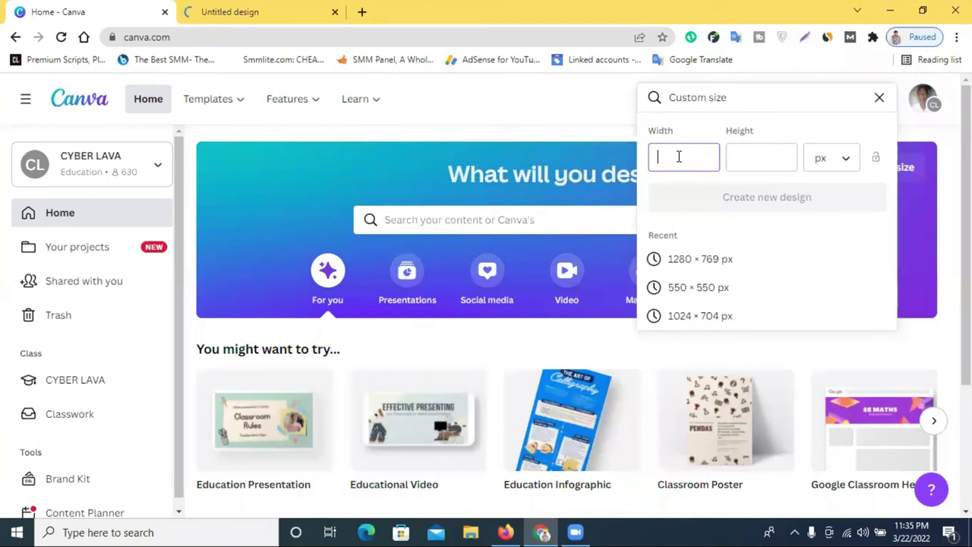
text(1280)
click(731, 158)
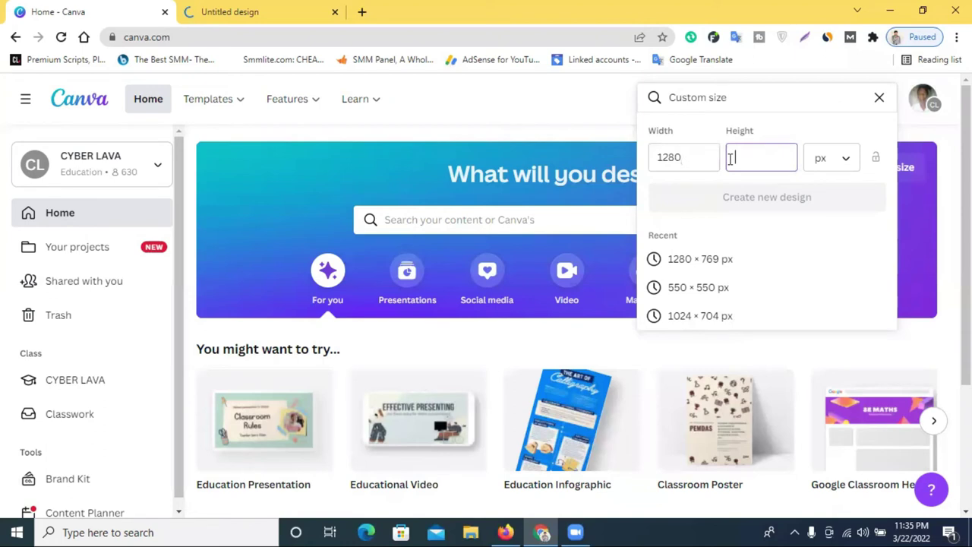
text(769)
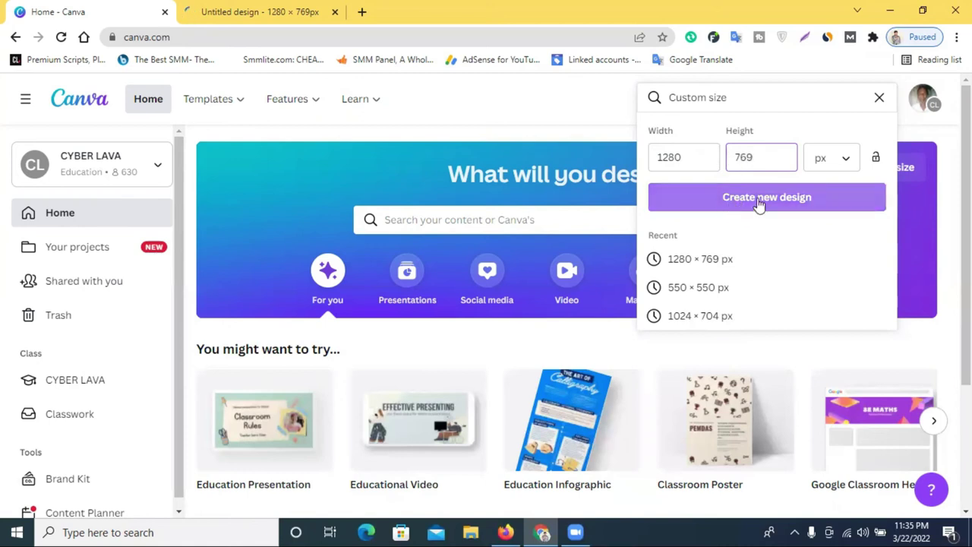
click(879, 98)
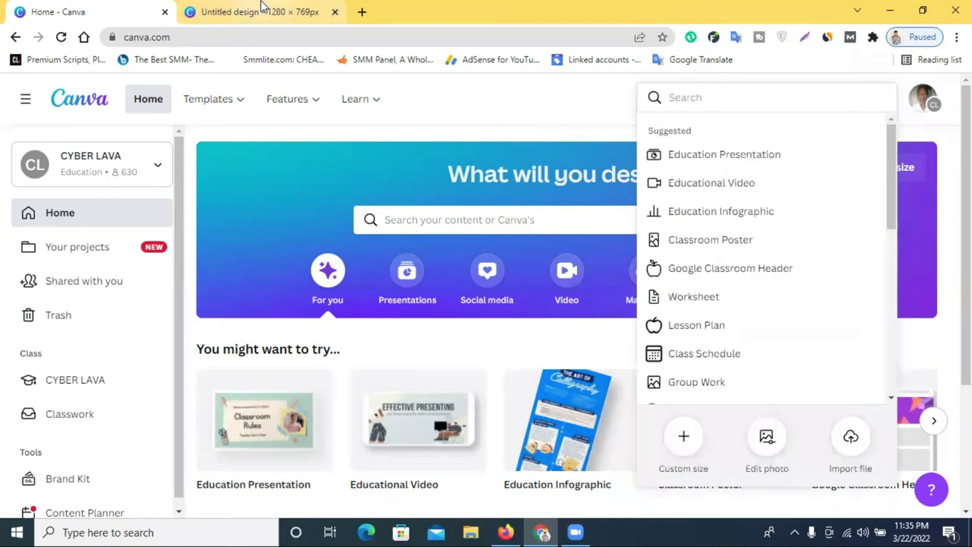
Close the Canva home page and look through the Elements library in the new 1280 × 769 px design
click(260, 11)
click(165, 12)
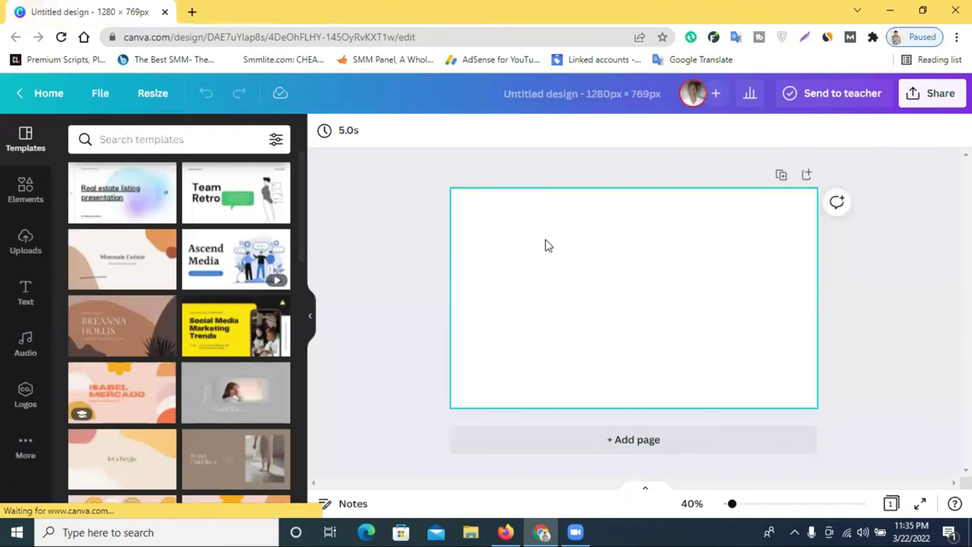
click(25, 209)
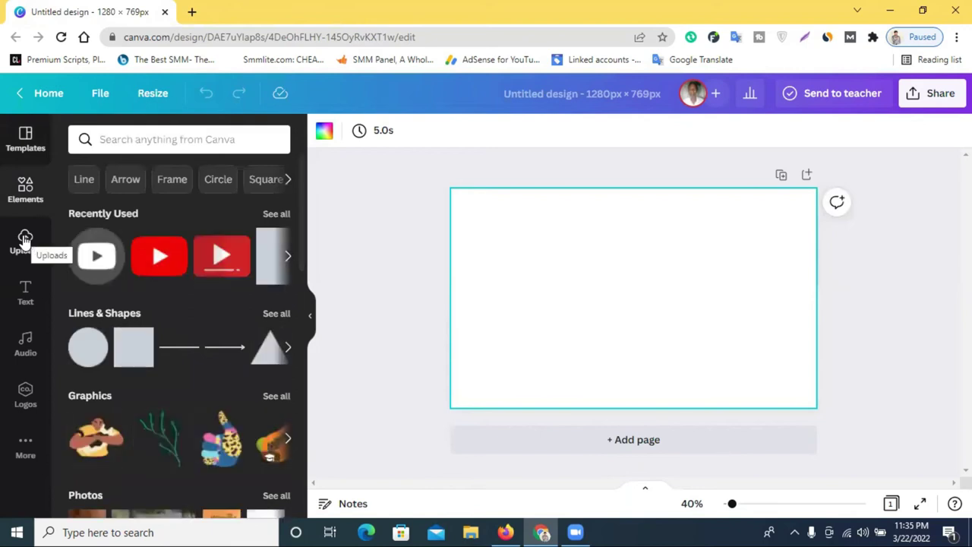
scroll(176, 267, down, 6)
scroll(176, 267, down, 4)
scroll(178, 267, up, 6)
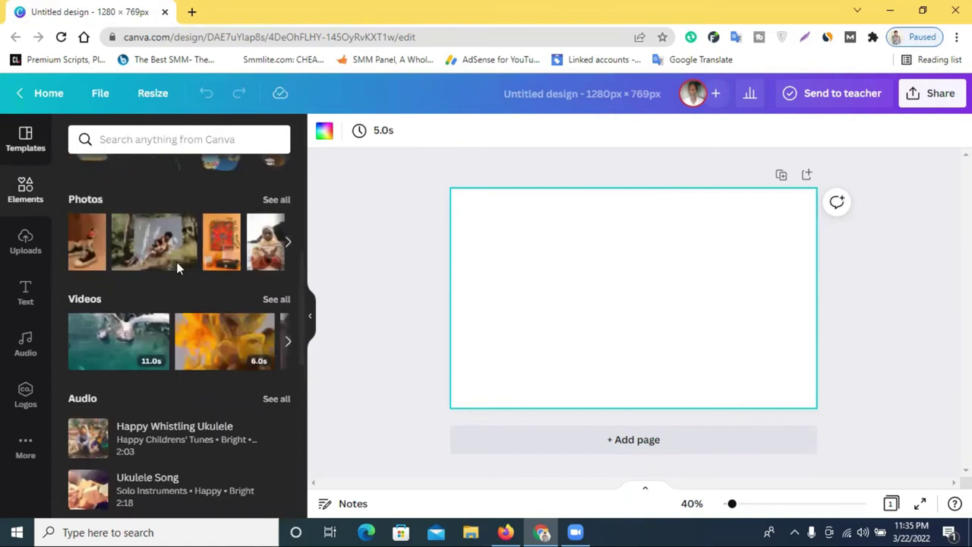
scroll(176, 267, up, 5)
Search the elements for background and restrict the results to graphics
click(153, 139)
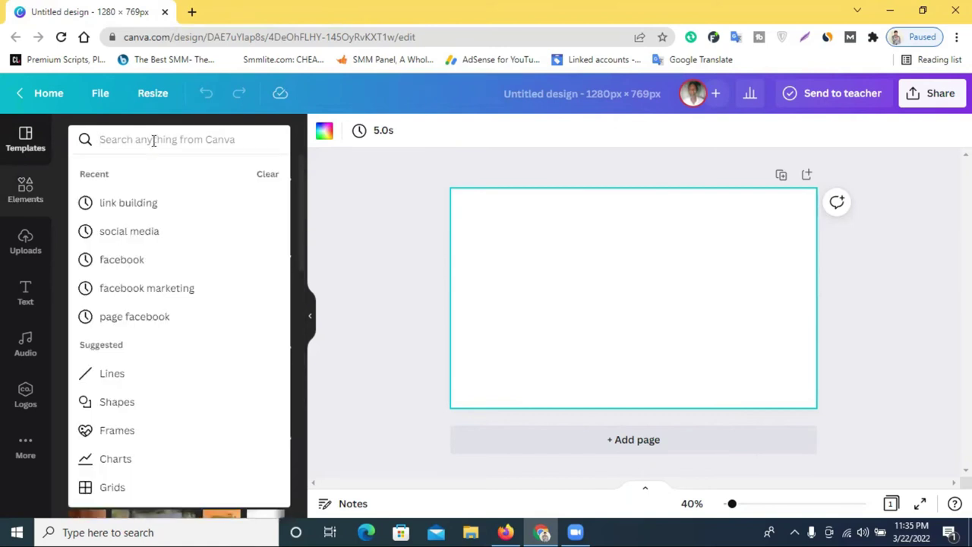
text(back)
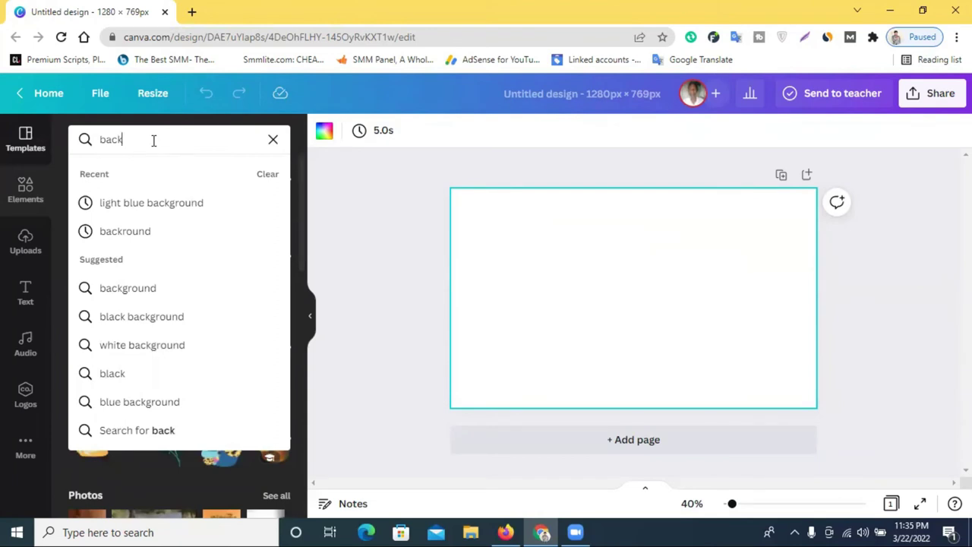
click(147, 289)
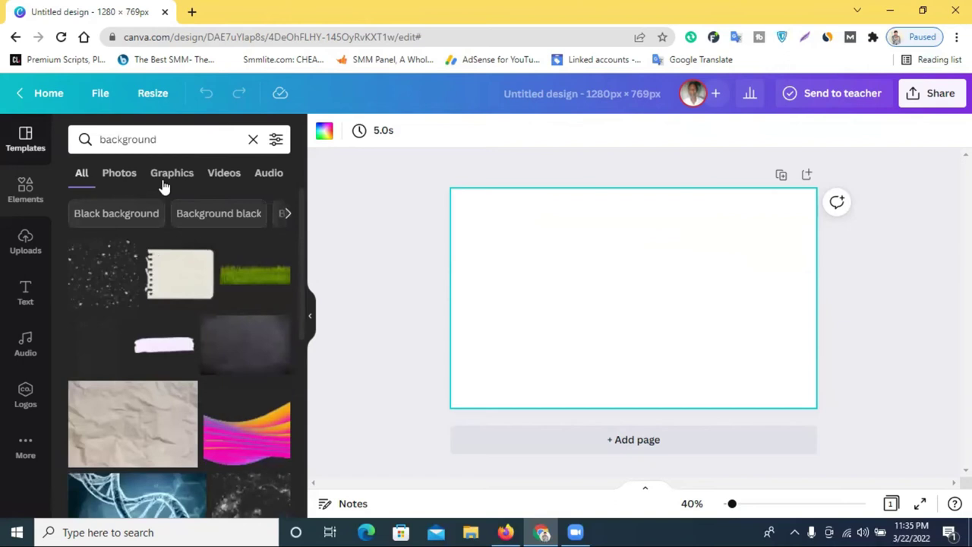
click(170, 174)
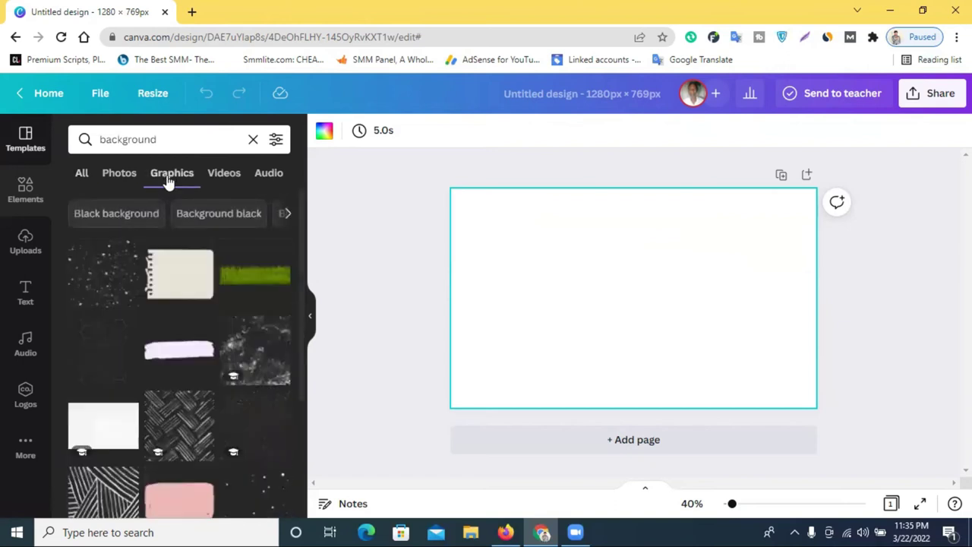
scroll(178, 304, down, 3)
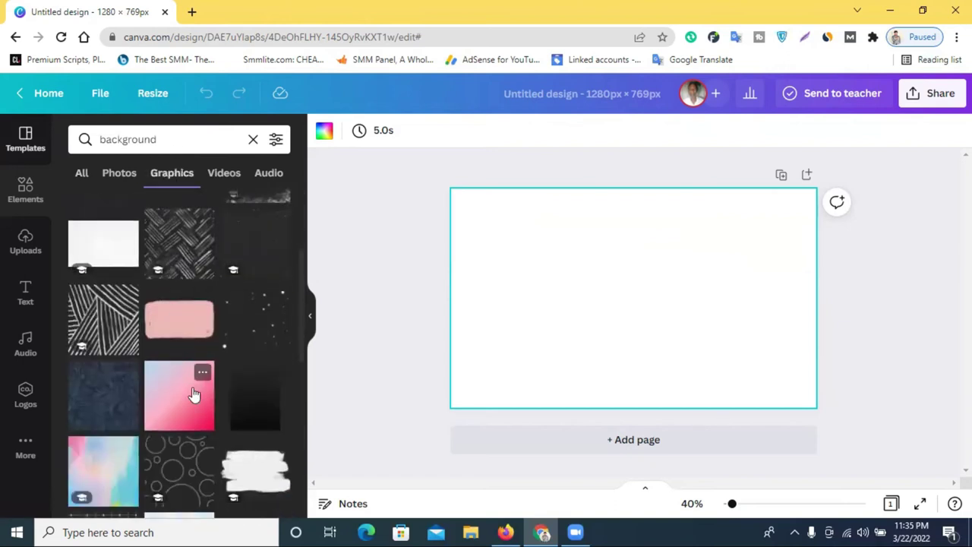
Add the light-blue-to-pink gradient graphic and enlarge it until it covers the whole page
click(183, 376)
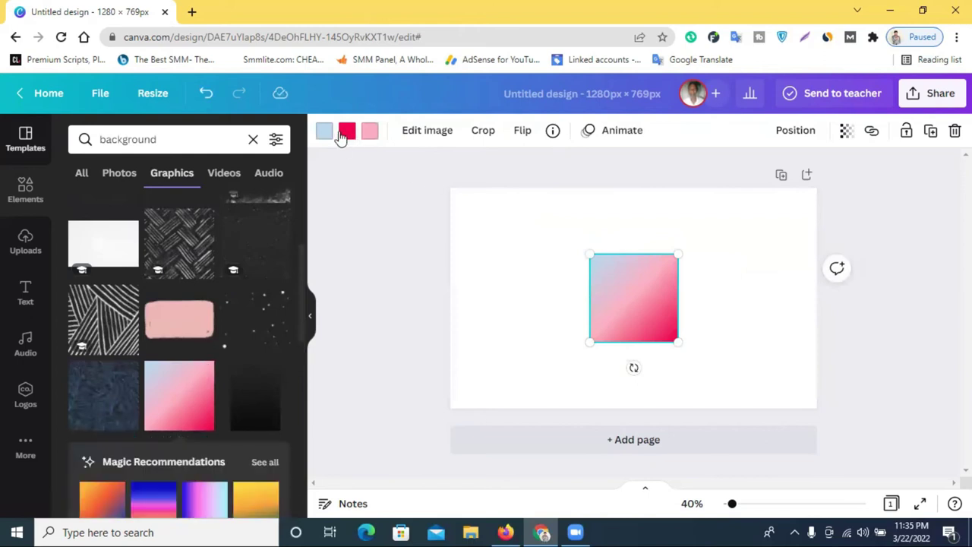
drag(633, 296, 483, 219)
drag(531, 273, 958, 497)
drag(731, 343, 716, 258)
Recolour the background gradient, replacing light blue with dark blue and light pink with the crimson document colour
click(324, 131)
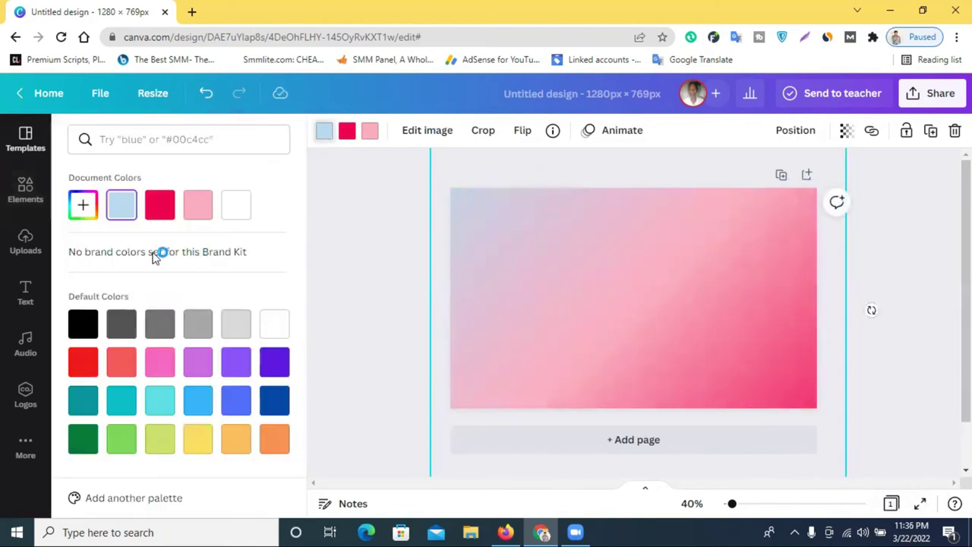
click(274, 401)
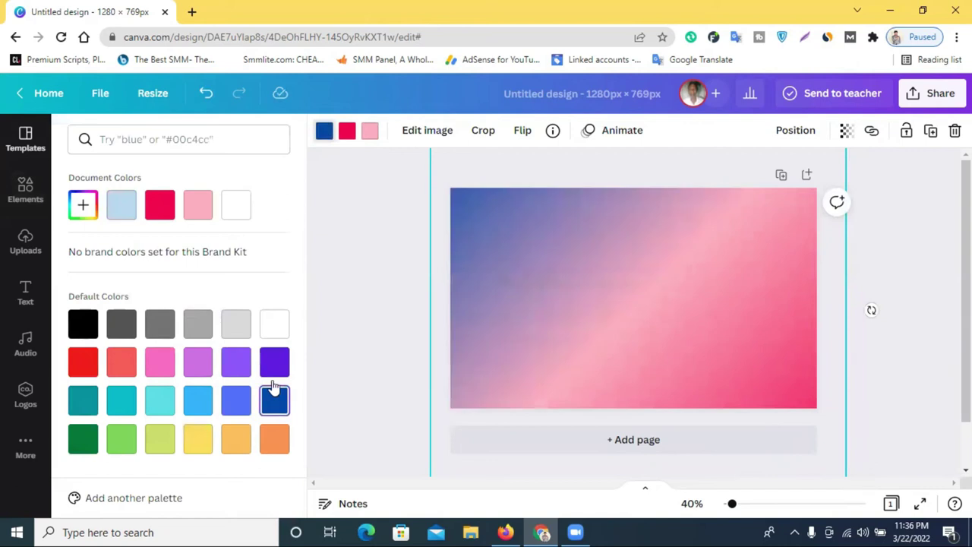
click(347, 131)
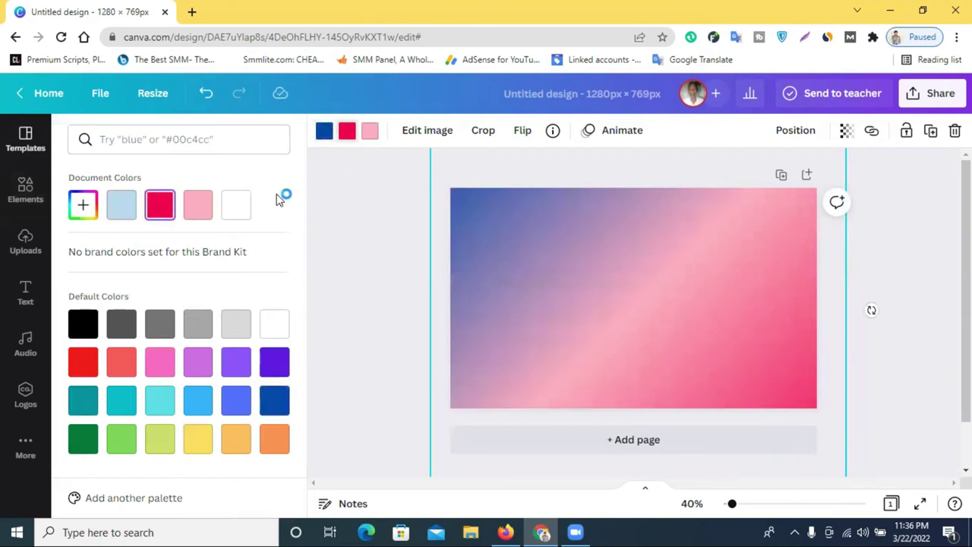
click(370, 131)
click(159, 213)
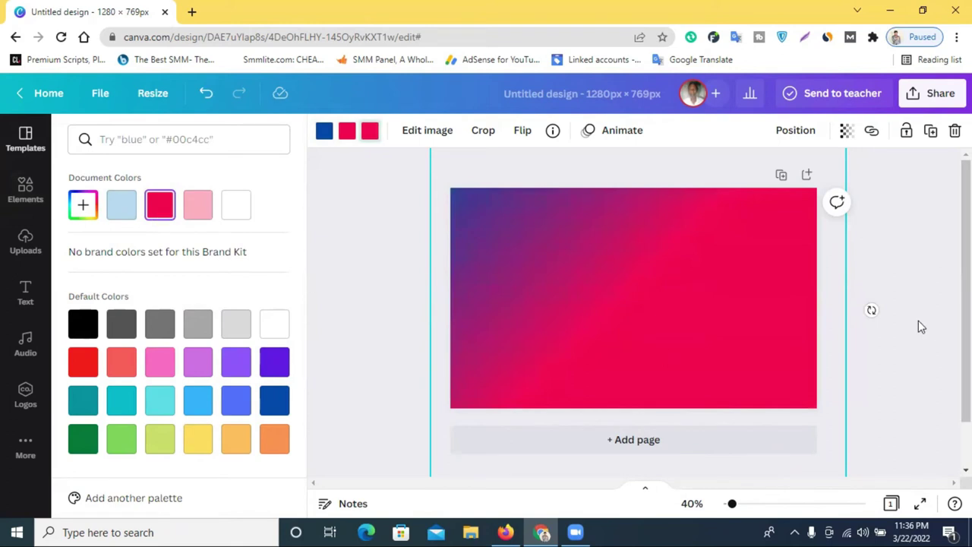
Set the gradient's blue to custom colour #004AAD and shift the background graphic slightly on the page
click(324, 131)
click(85, 206)
mouse_move(266, 264)
mouse_down()
mouse_move(266, 241)
mouse_move(266, 262)
mouse_up()
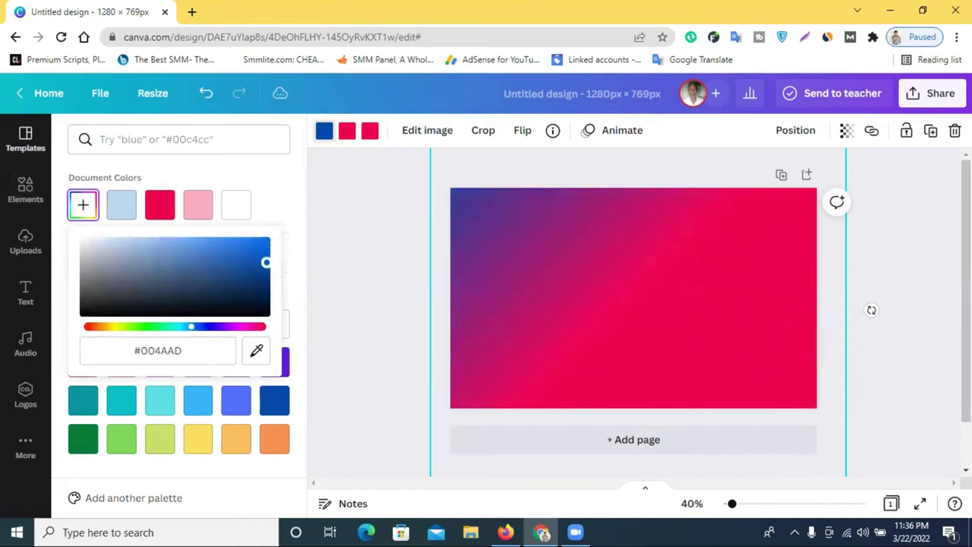
scroll(837, 415, down, 1)
click(740, 277)
scroll(722, 271, up, 1)
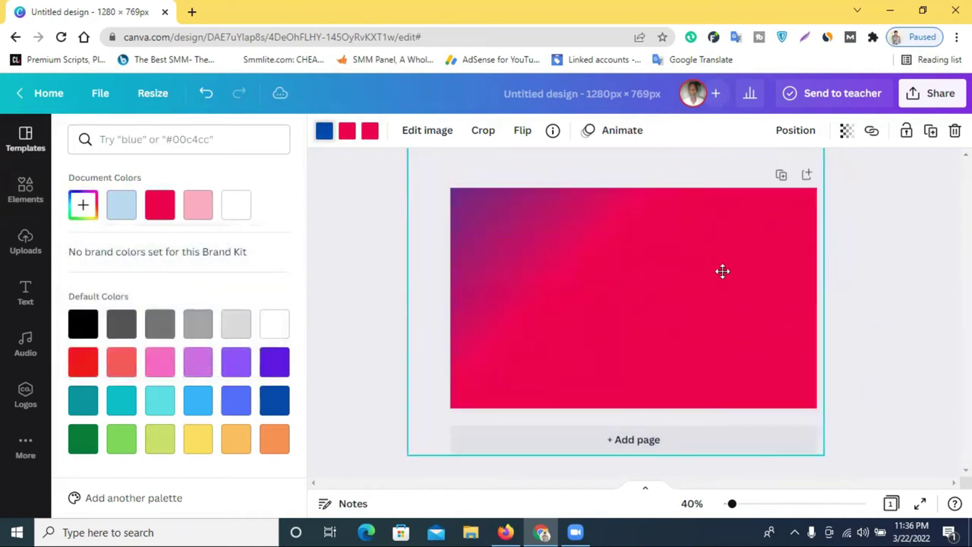
click(722, 271)
Set the gradient's second colour to custom red #FF0651 and fine-tune its third colour to a similar red
click(347, 133)
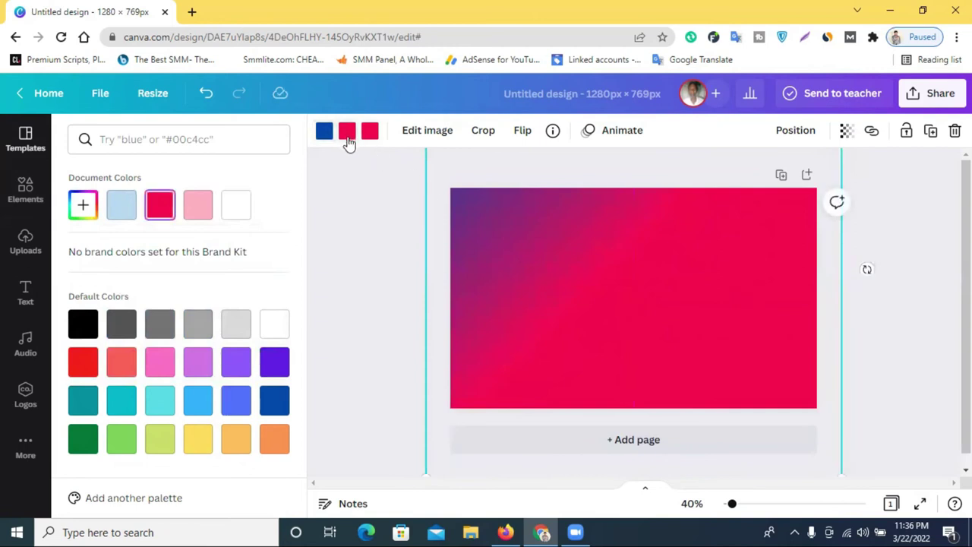
click(82, 209)
drag(265, 263, 477, 242)
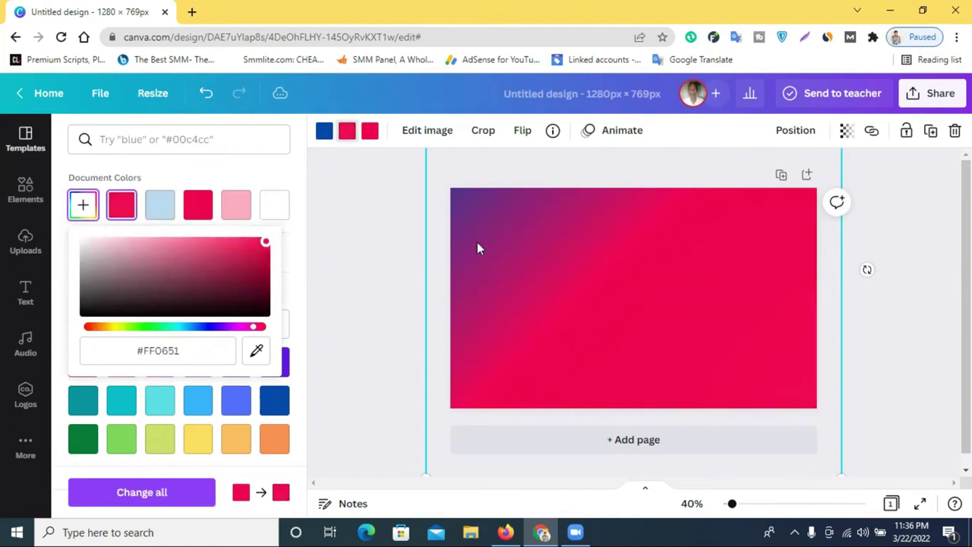
click(369, 136)
click(83, 205)
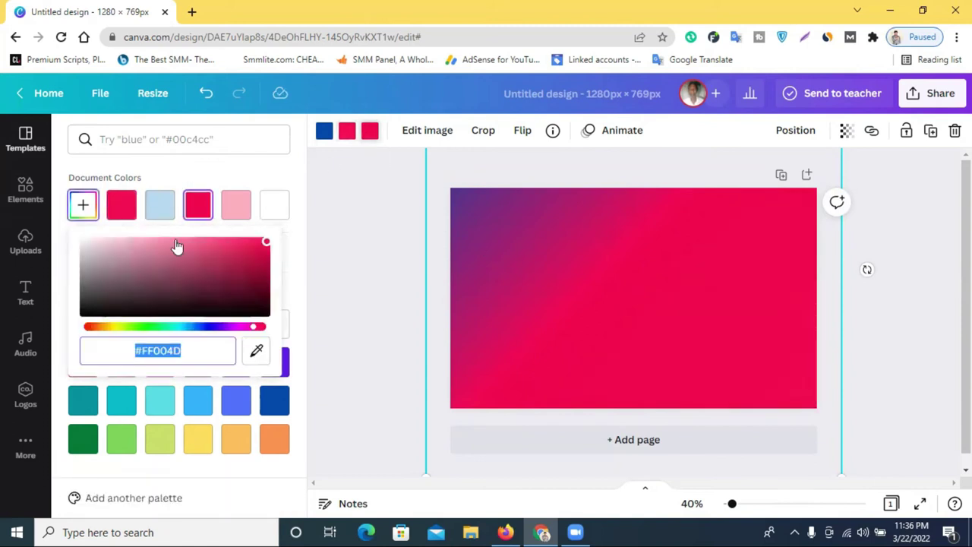
drag(262, 260, 260, 242)
click(883, 290)
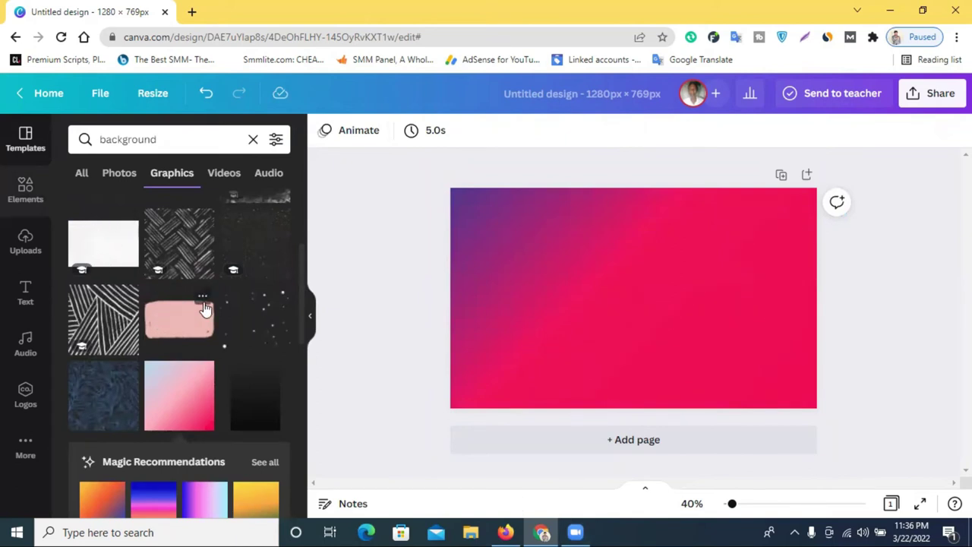
Try the orange-to-blue and yellow-to-dark-green gradients from the background's full recommendations, removing each from the page
scroll(151, 340, down, 3)
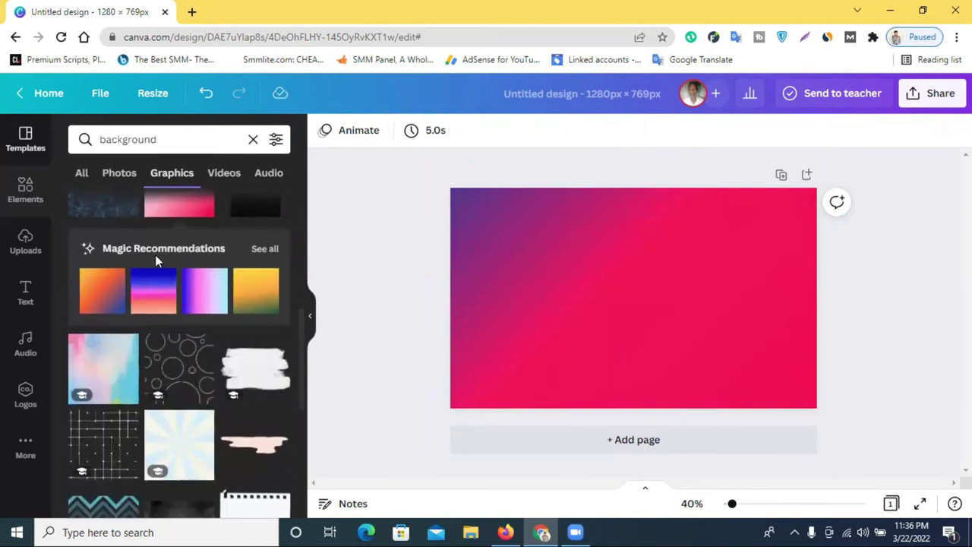
click(262, 249)
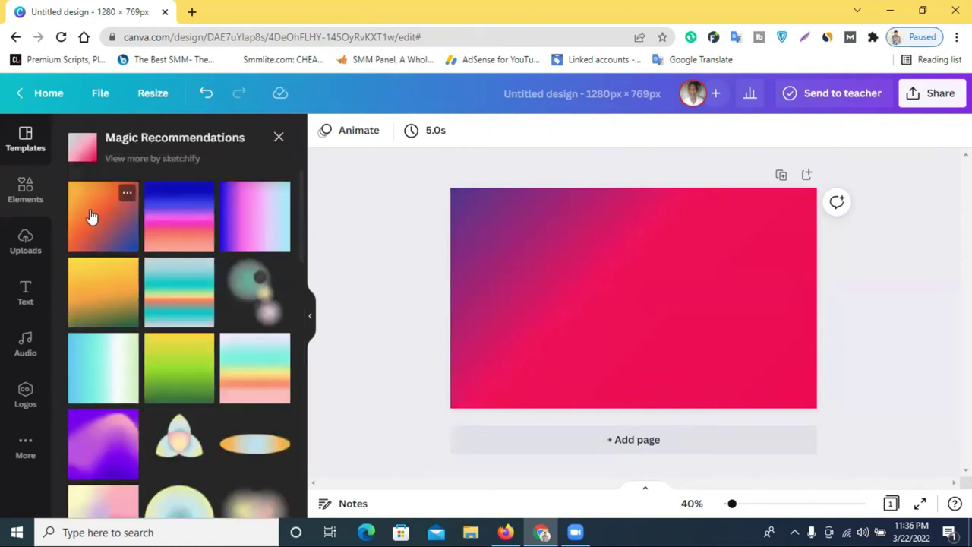
click(91, 217)
key(Delete)
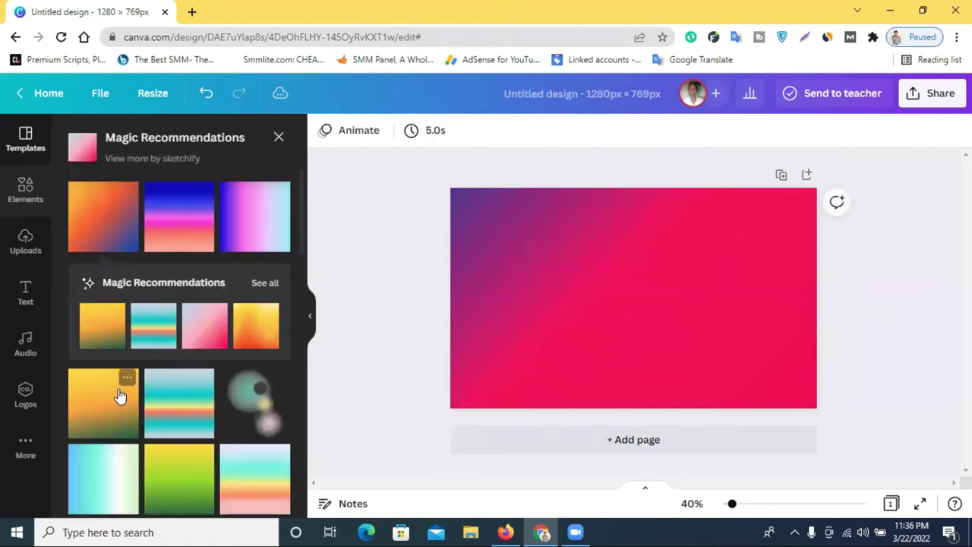
click(120, 397)
drag(633, 322, 167, 342)
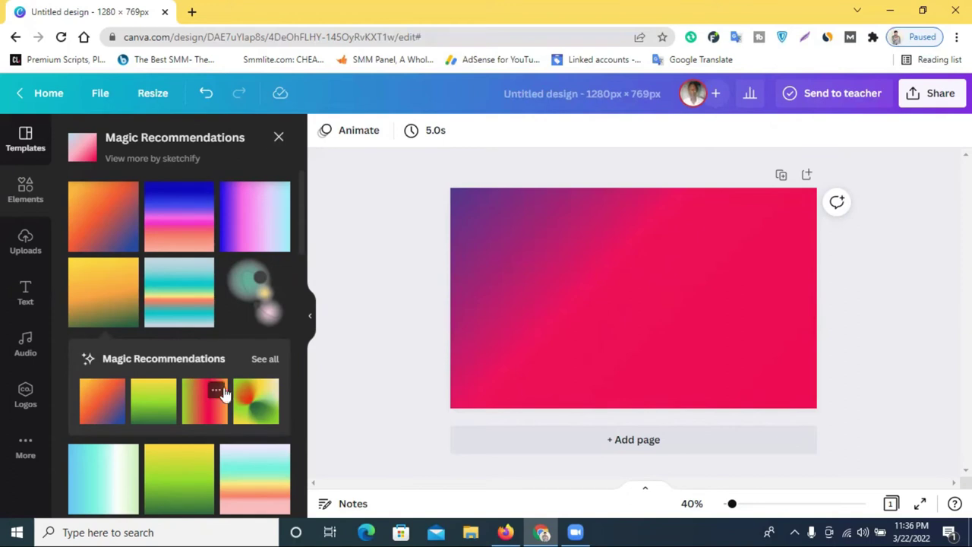
Add the yellow-to-green gradient from the full recommendations and enlarge, rotate and position it diagonally to cover the whole page
click(265, 359)
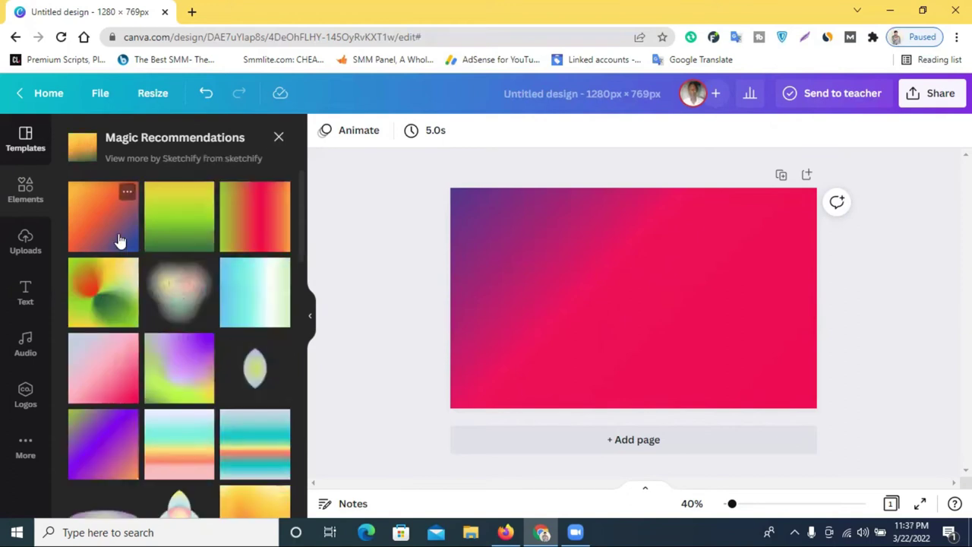
click(174, 222)
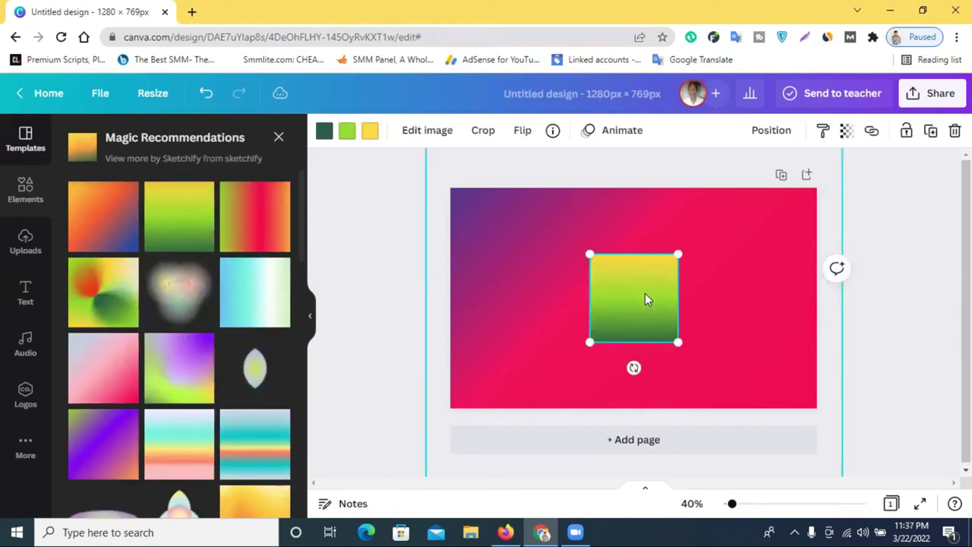
drag(645, 293, 549, 245)
drag(538, 323, 874, 494)
drag(759, 380, 707, 213)
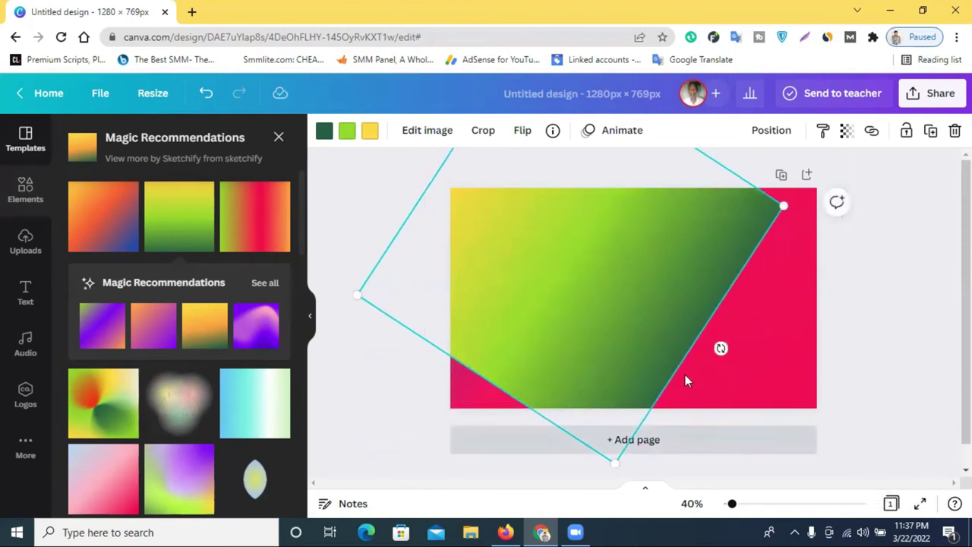
drag(721, 347, 709, 241)
drag(391, 354, 174, 347)
drag(781, 344, 686, 291)
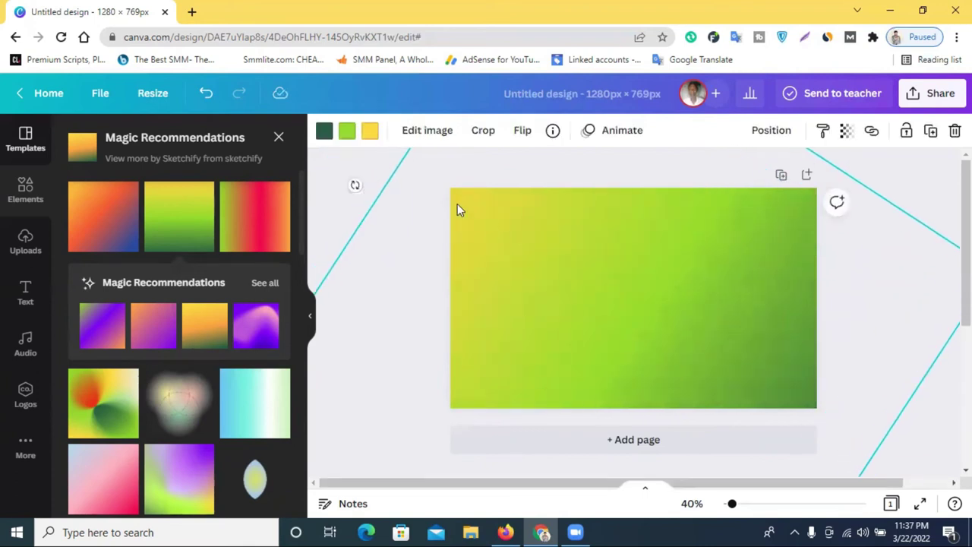
Change the background gradient's yellow to the custom colour #F8CA0B
click(369, 130)
click(83, 204)
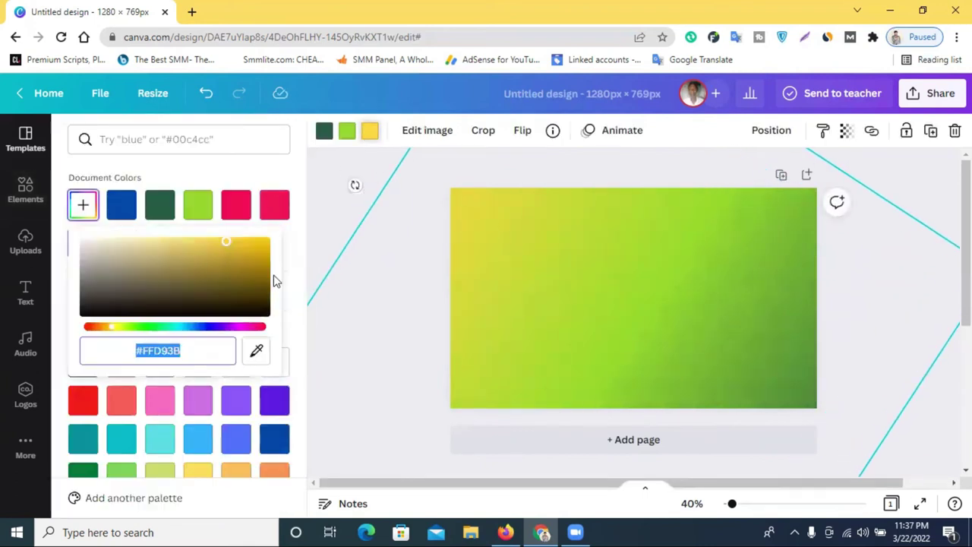
drag(231, 241, 257, 241)
drag(196, 241, 261, 241)
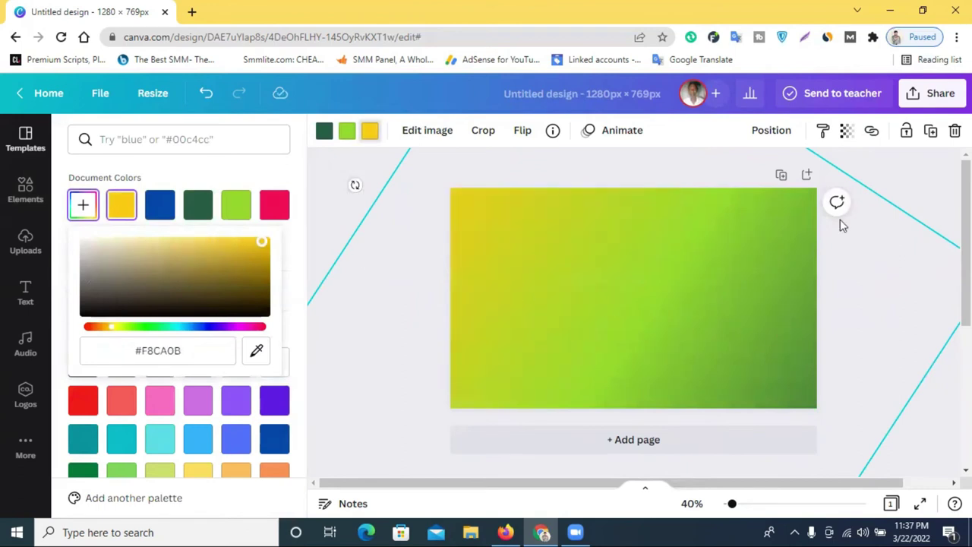
click(937, 206)
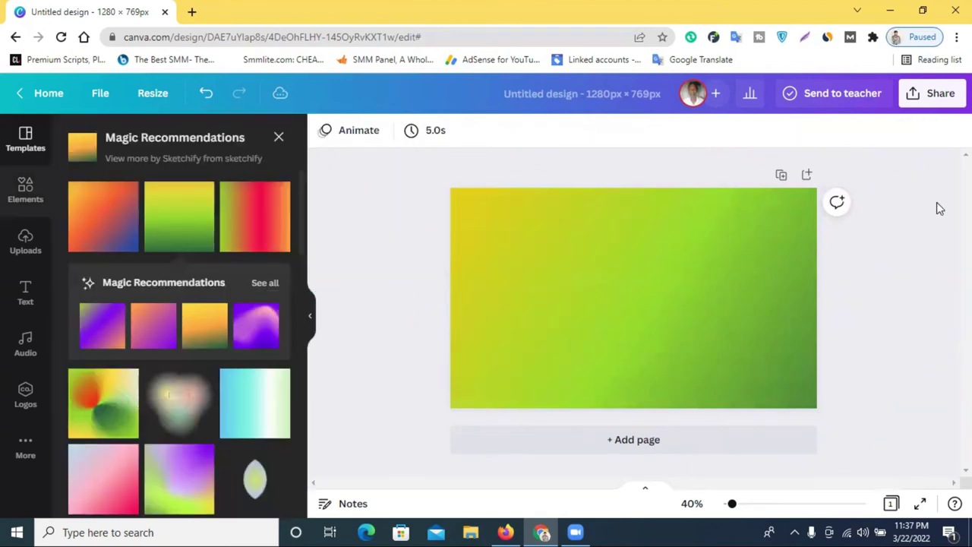
Switch to Firefox to examine the layout of the existing Fiverr gig's backlink image, then return to Canva
click(510, 531)
scroll(315, 228, up, 1)
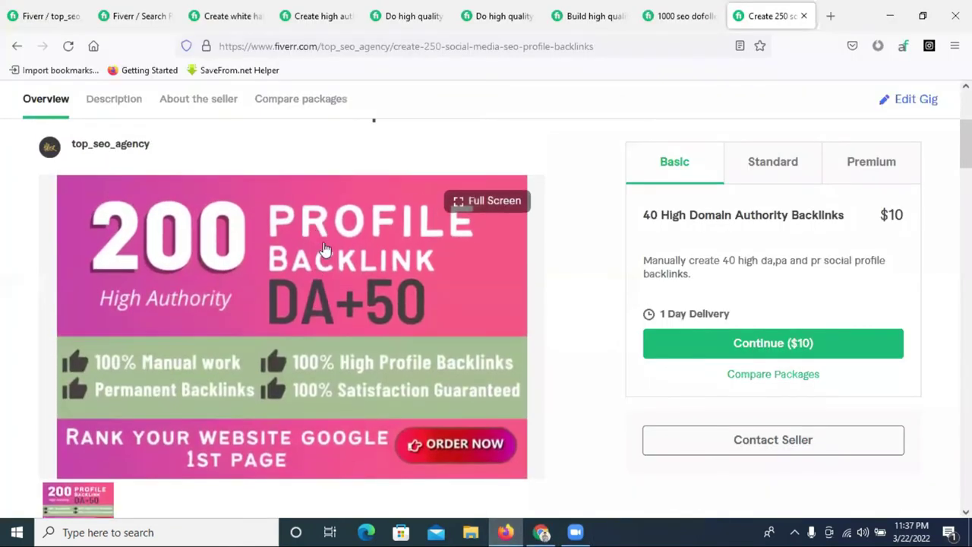
click(542, 531)
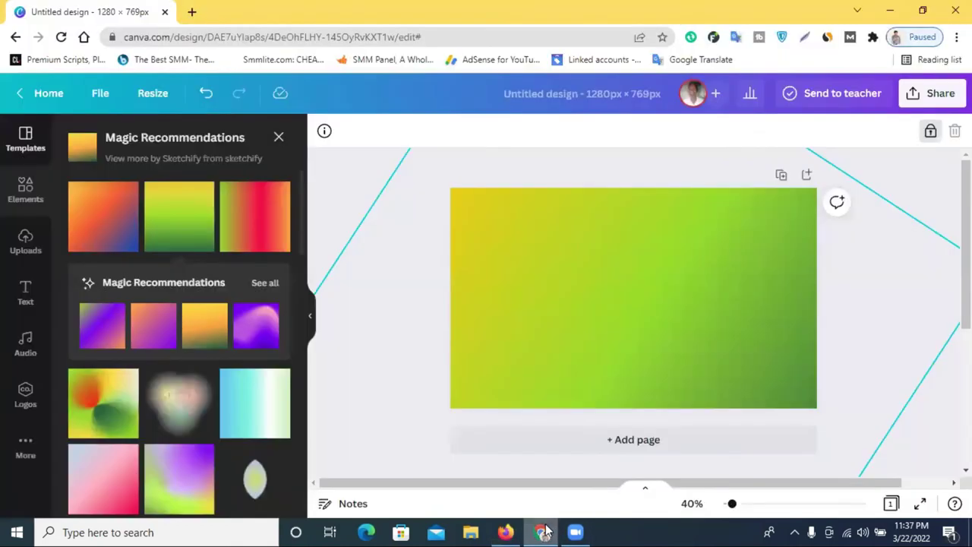
Add a heading in the upper left part of the page and replace its text with "300"
click(26, 291)
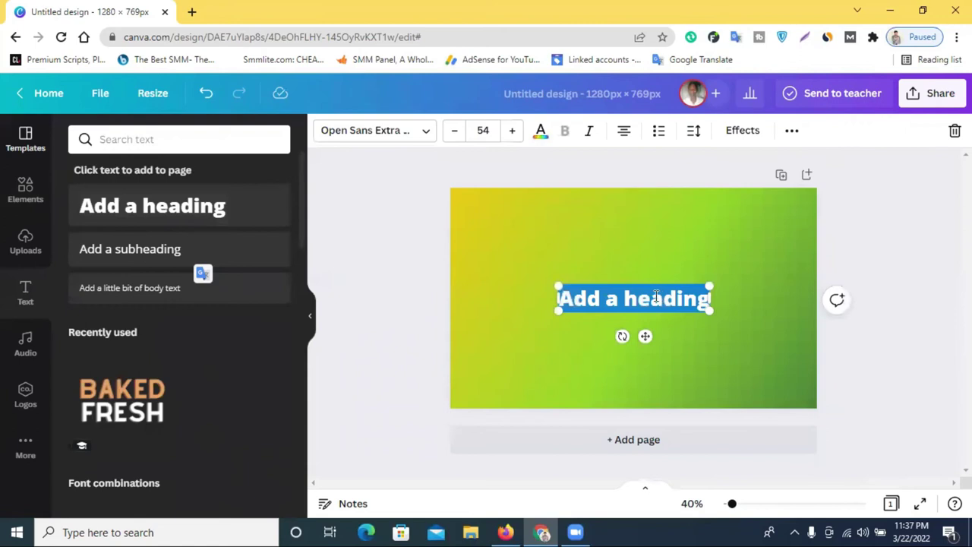
click(649, 266)
drag(624, 301, 537, 235)
double_click(537, 233)
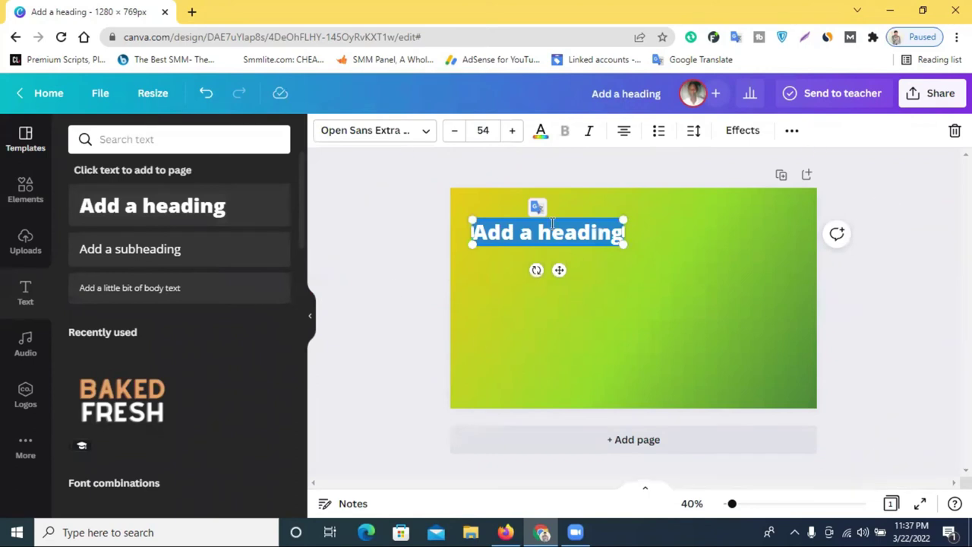
text(300)
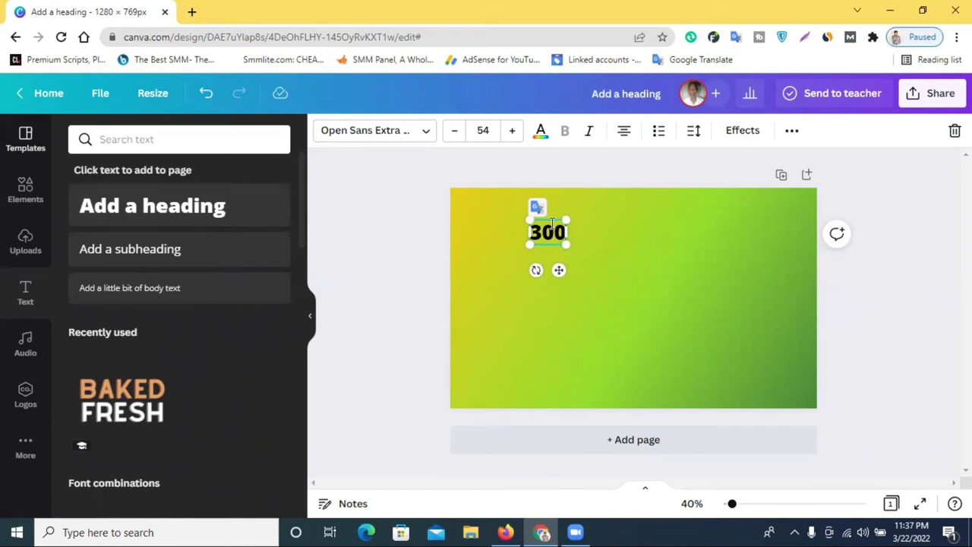
Copy the word "Authority" from the Basic package title of the Fiverr gig in Firefox and return to Canva
click(505, 531)
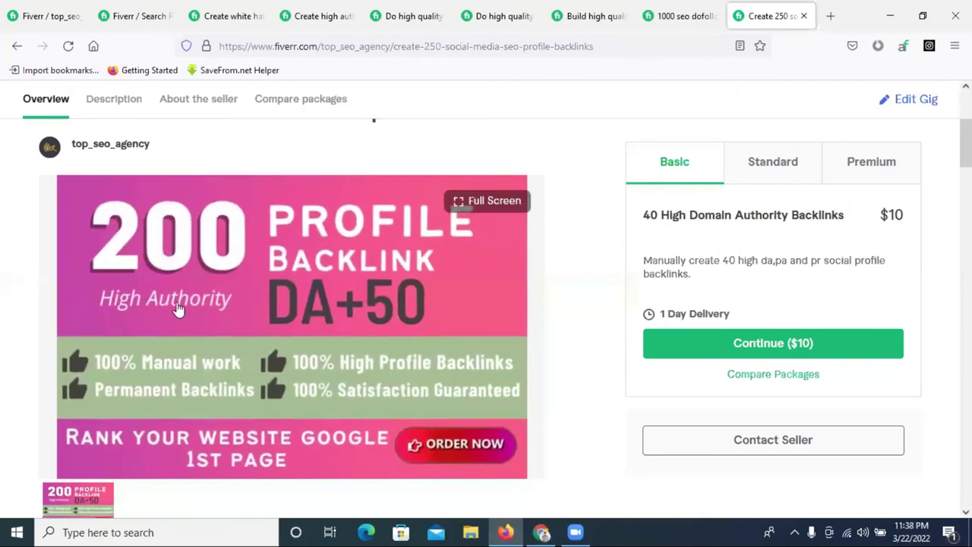
scroll(309, 258, down, 2)
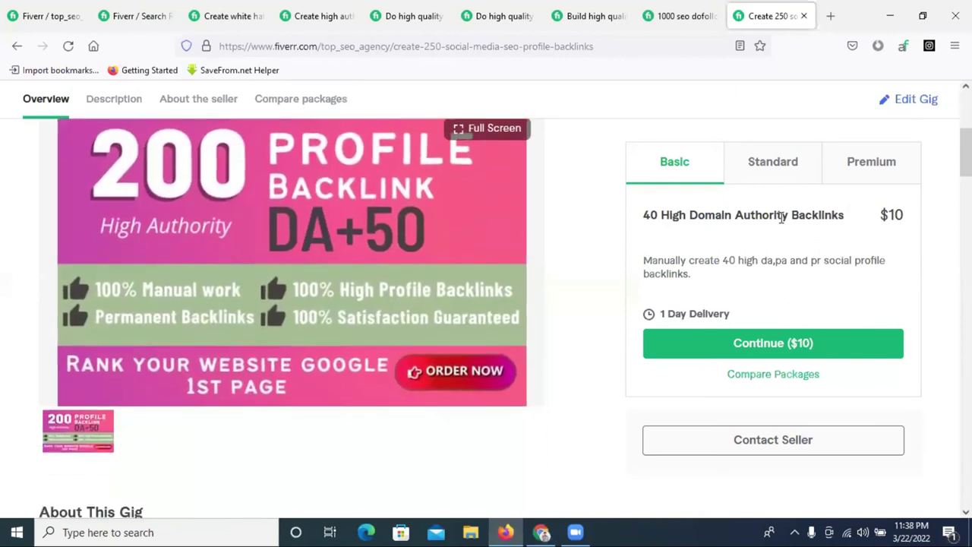
drag(739, 215, 790, 215)
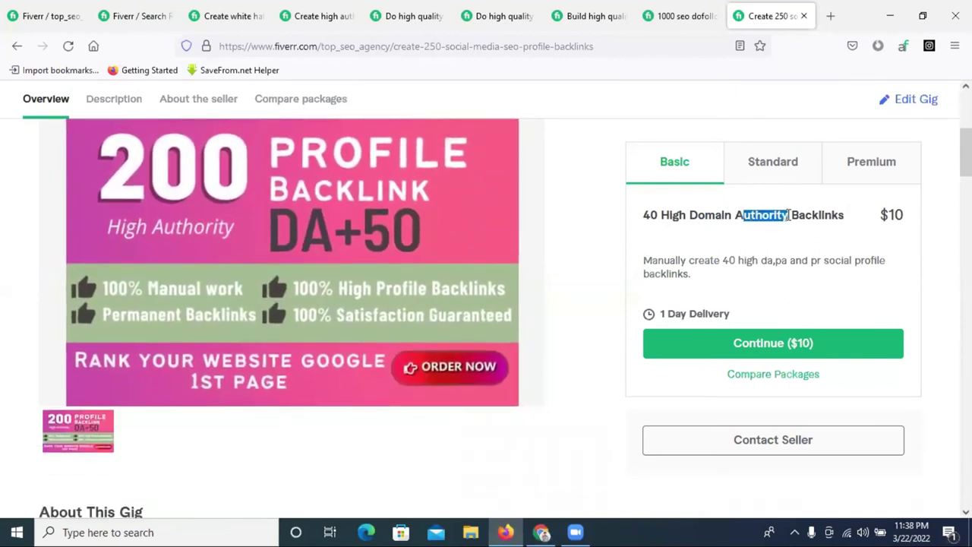
double_click(771, 215)
right_click(795, 228)
click(794, 227)
click(540, 532)
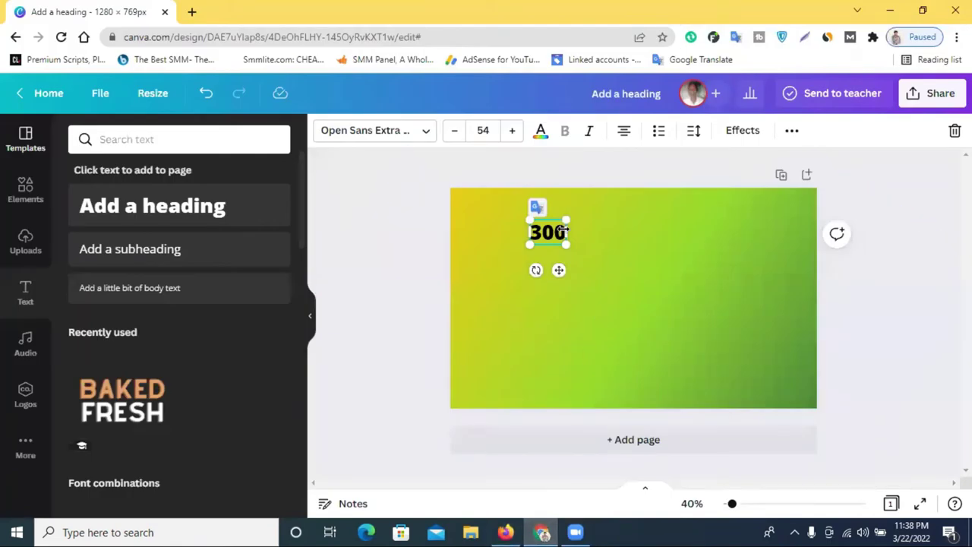
Widen the "300" text box and append "HIGH Authority" to the heading
drag(568, 229, 592, 229)
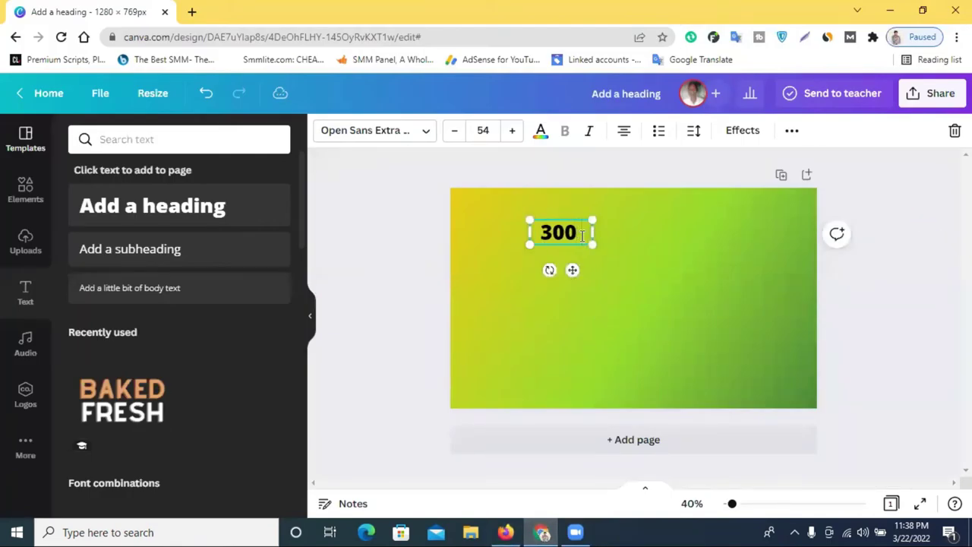
click(582, 236)
text(HIG)
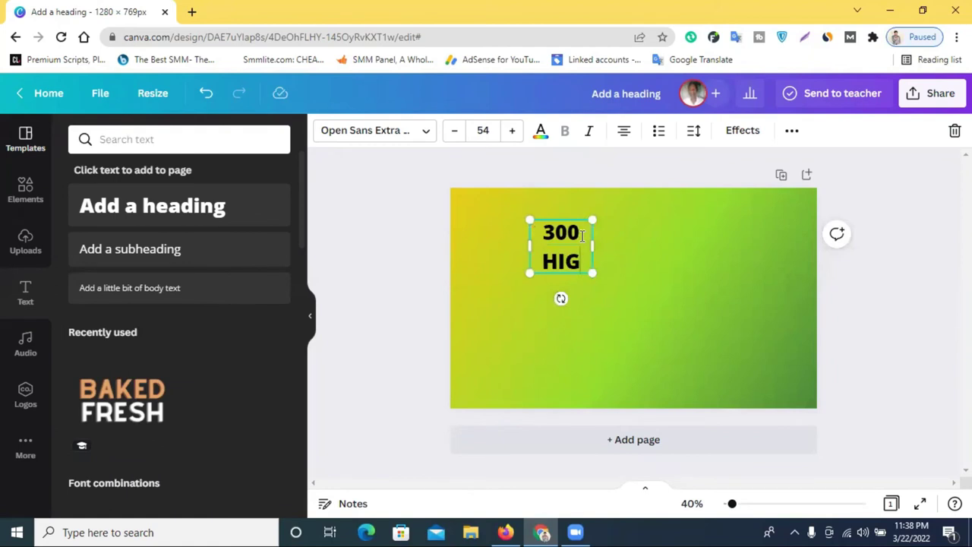
text(H)
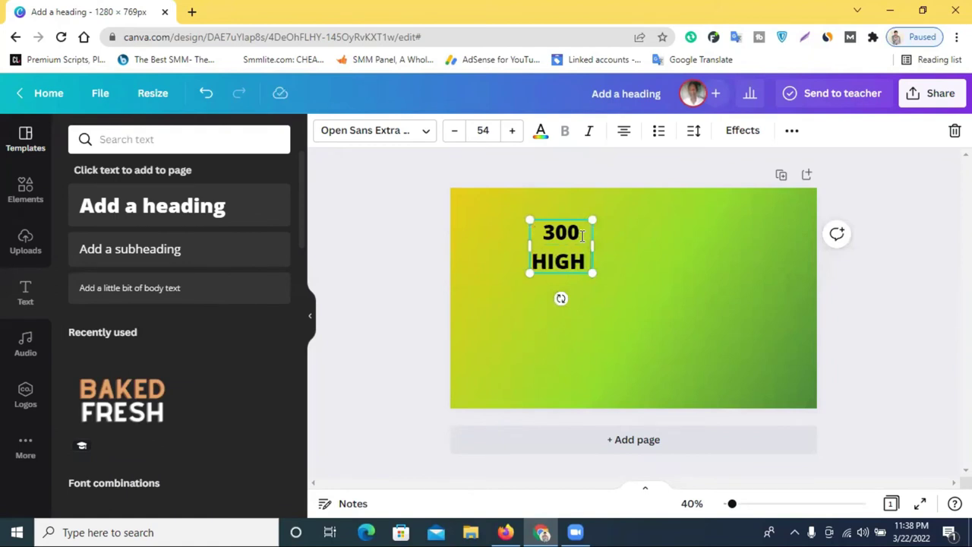
text( Authority)
Retype the lowercase letters of "Authority" in the heading as capitals, starting with "UTH"
drag(566, 297, 552, 296)
text(U)
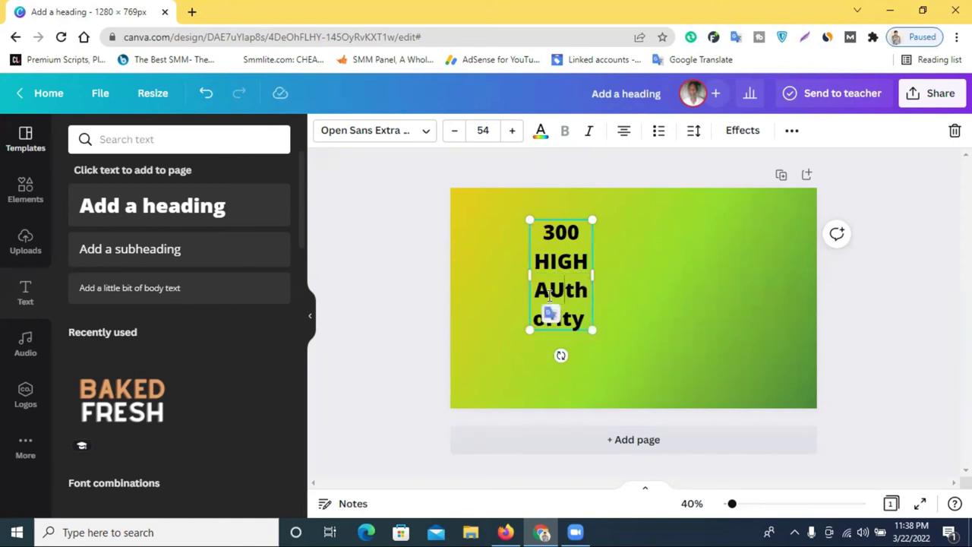
drag(564, 291, 586, 290)
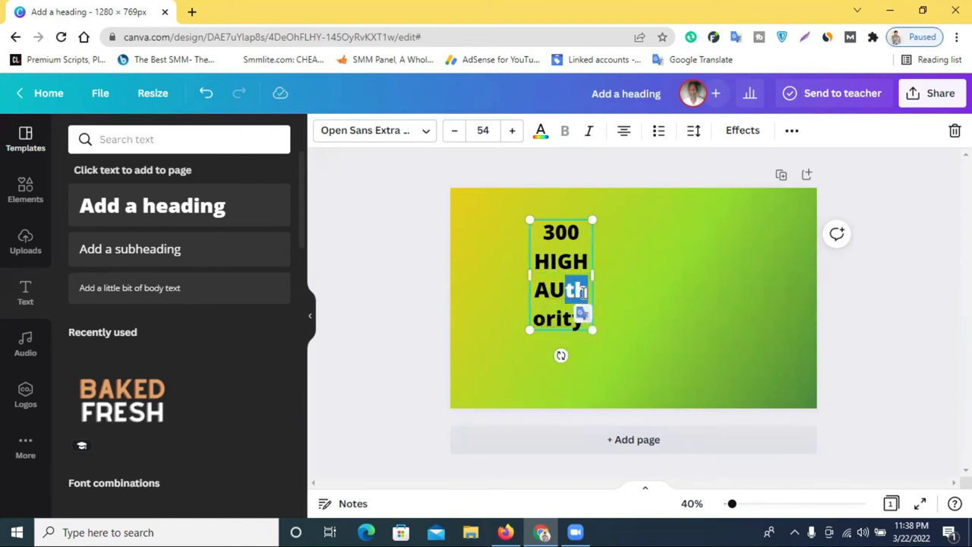
text(TH)
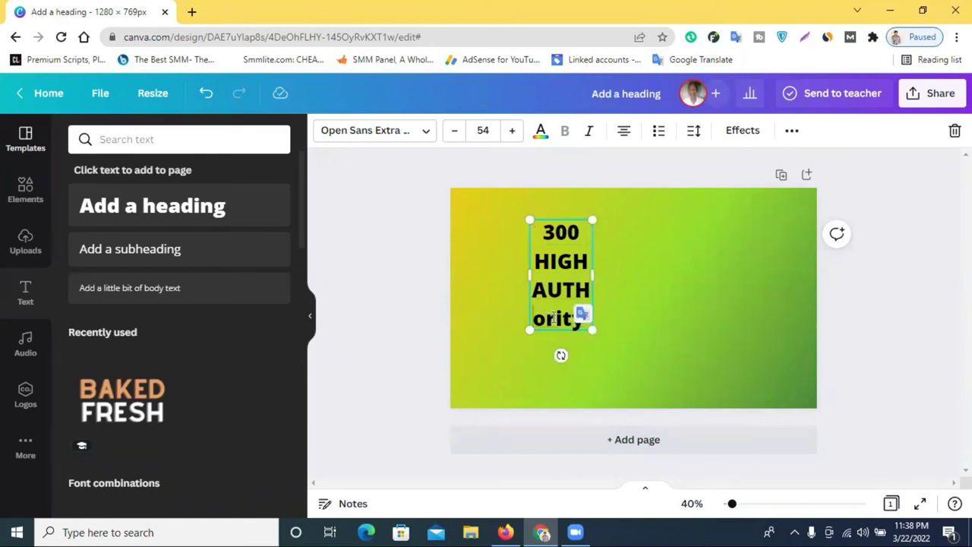
drag(547, 319, 534, 319)
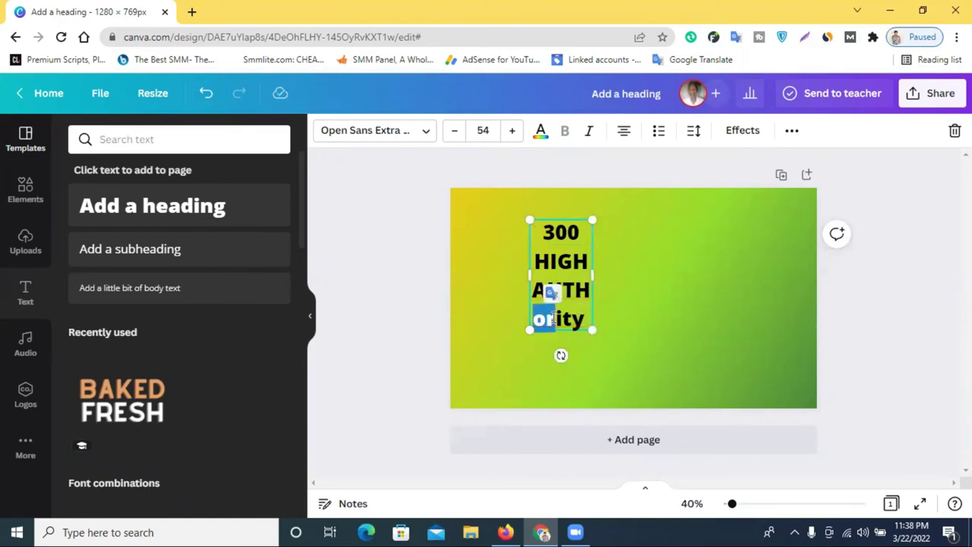